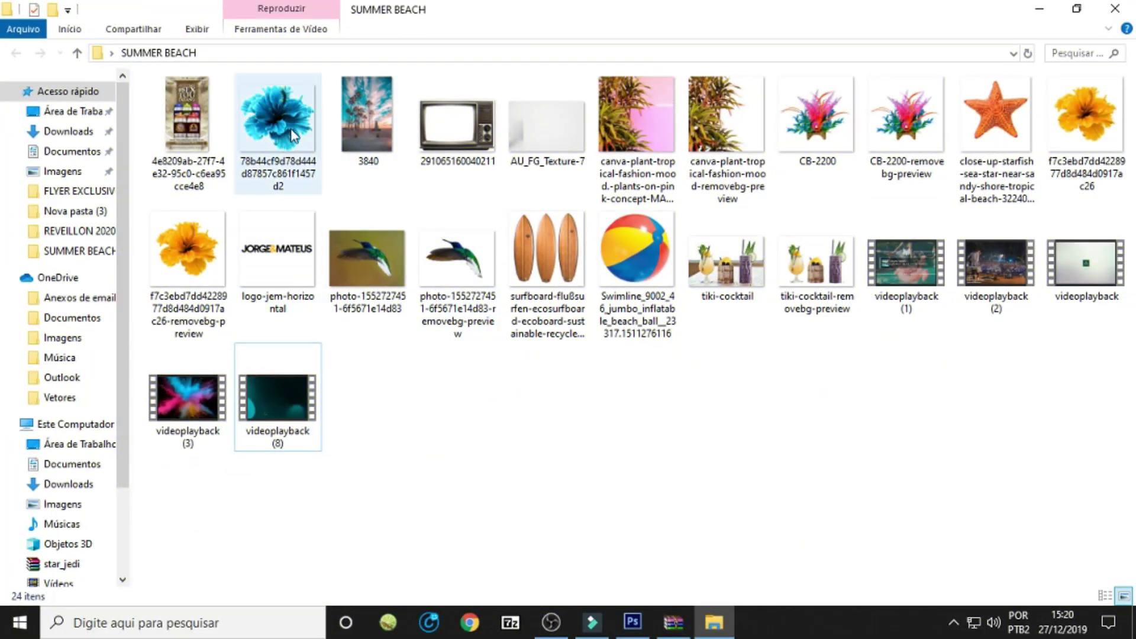
Drag the 3840 palm-tree photo from the SUMMER BEACH folder into a new Photoshop document.
{"action": "mouse_move", "coordinate": [368, 121]}
{"action": "left_mouse_down"}
{"action": "mouse_move", "coordinate": [584, 452]}
{"action": "mouse_move", "coordinate": [554, 392]}
{"action": "left_mouse_up"}
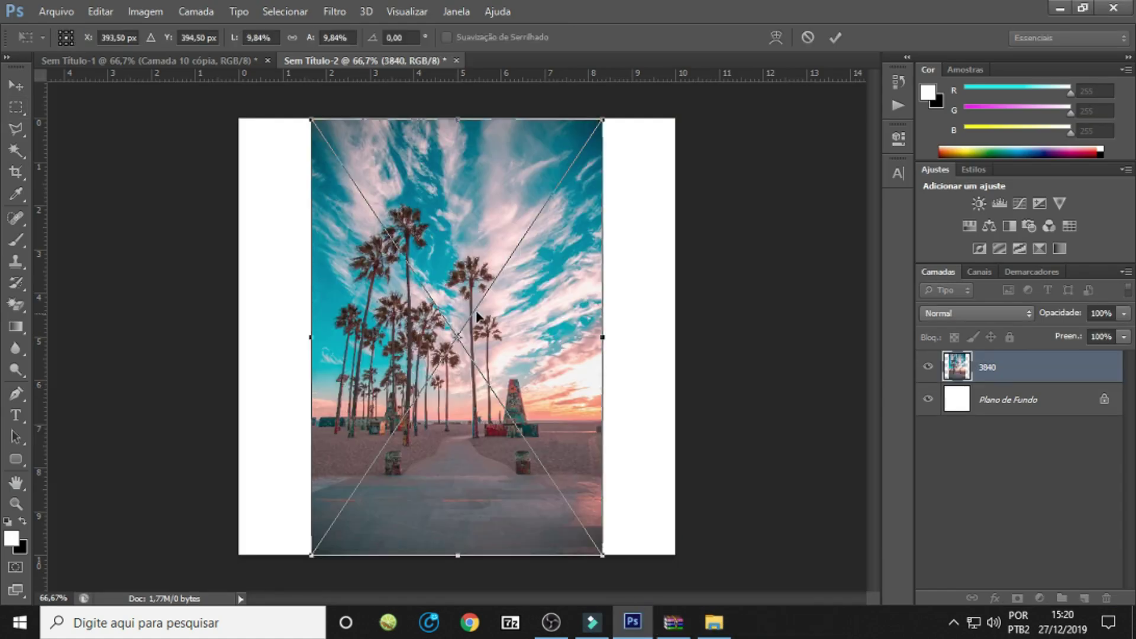
Enlarge the placed 3840 photo to overhang the canvas and position it at the left edge.
{"action": "left_click_drag", "start_coordinate": [567, 323], "coordinate": [493, 305]}
{"action": "left_click_drag", "start_coordinate": [530, 114], "coordinate": [586, 79]}
{"action": "left_click_drag", "start_coordinate": [497, 261], "coordinate": [465, 261]}
{"action": "key", "text": "Return"}
{"action": "key", "text": "m"}
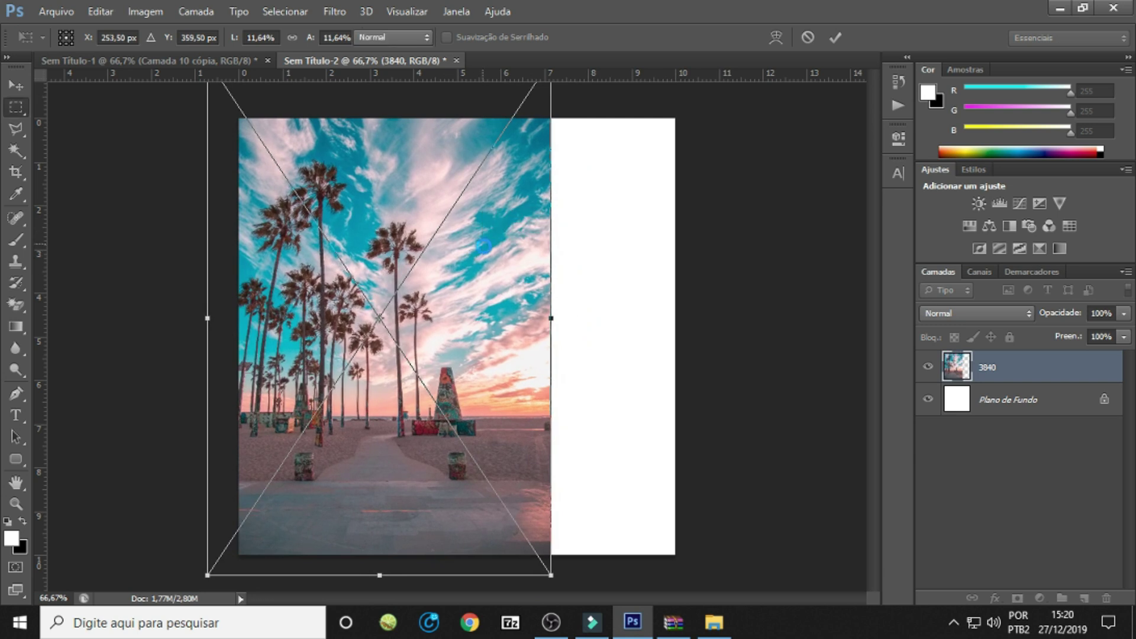
{"action": "left_click_drag", "start_coordinate": [397, 315], "coordinate": [416, 334]}
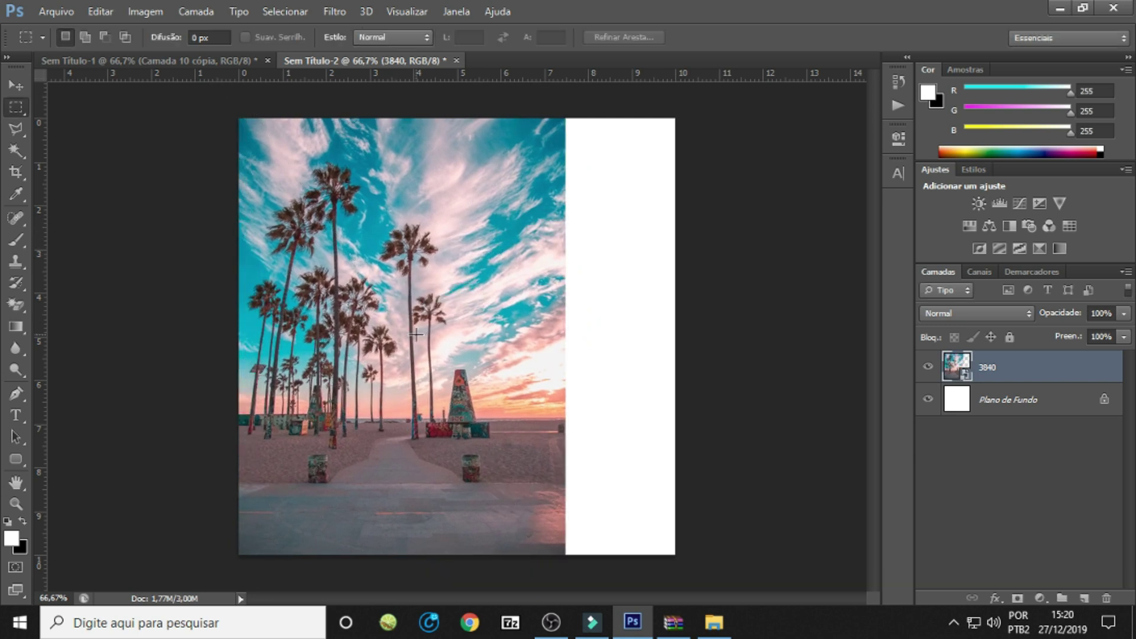
Duplicate the photo, flip the copy horizontally and move it right to mirror the original.
{"action": "key", "text": "ctrl+j"}
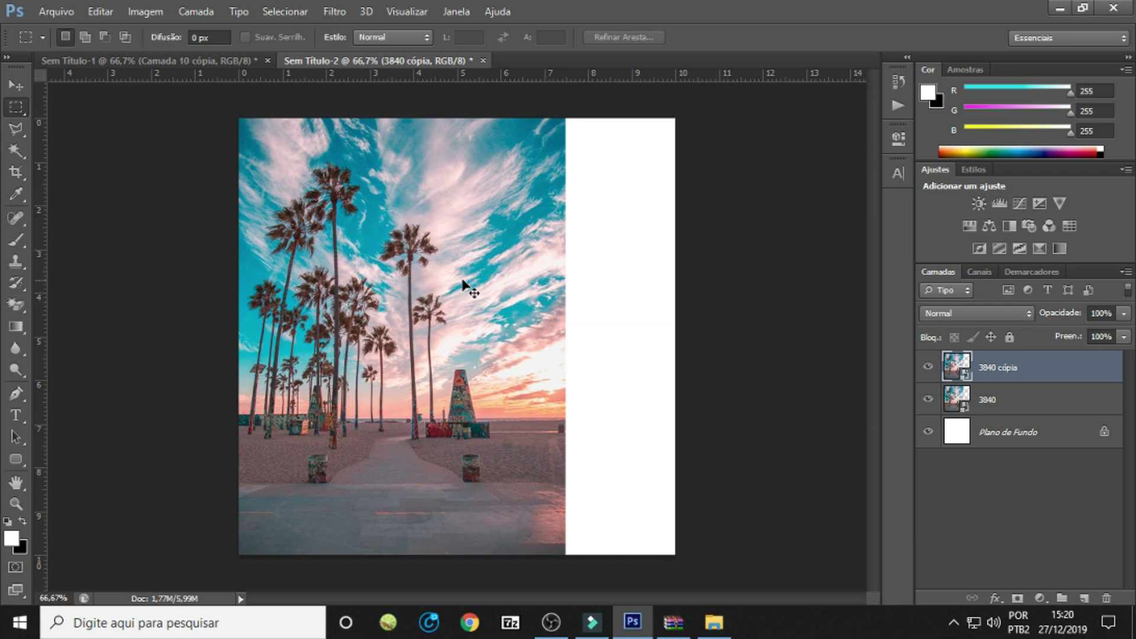
{"action": "key", "text": "ctrl+t"}
{"action": "right_click", "coordinate": [427, 315]}
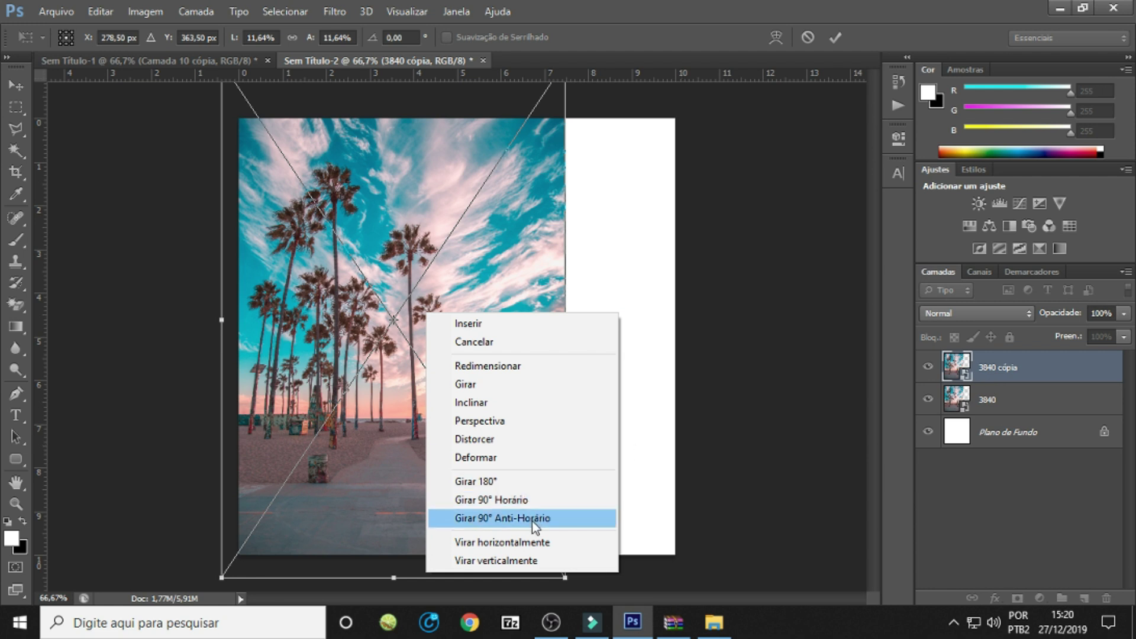
{"action": "left_click", "coordinate": [528, 543]}
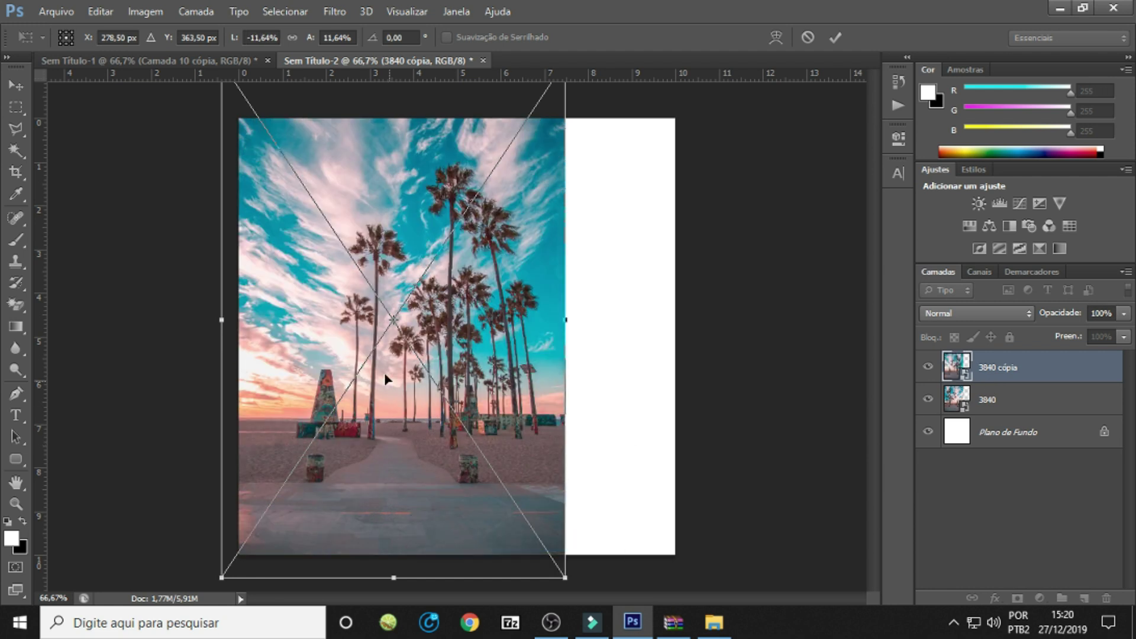
{"action": "left_click_drag", "start_coordinate": [414, 327], "coordinate": [758, 332]}
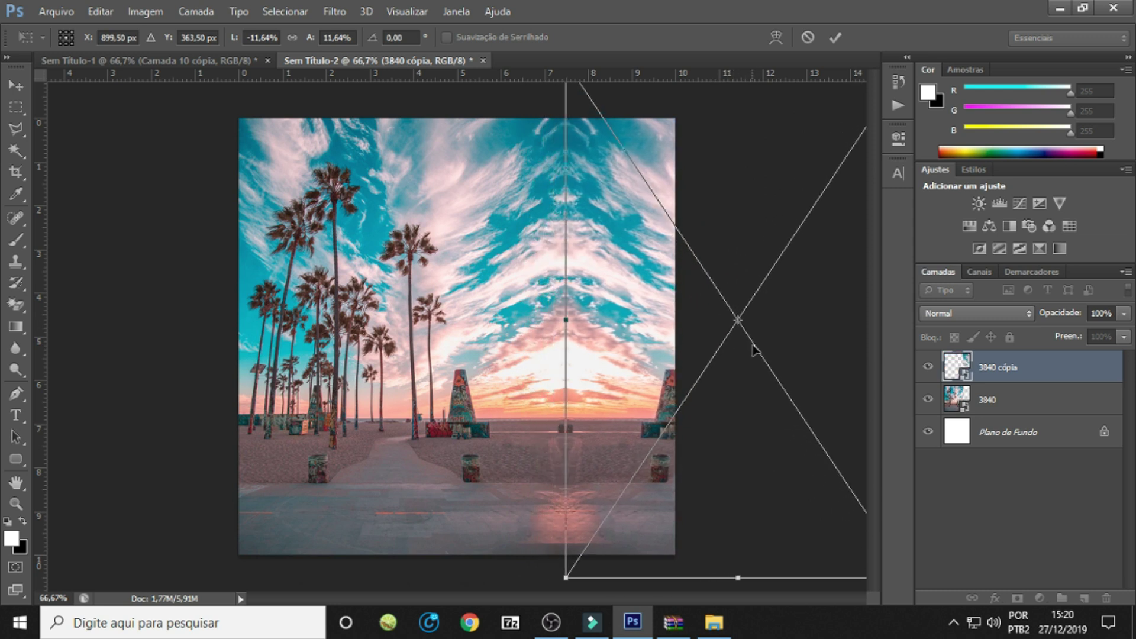
{"action": "key", "text": "Return"}
Shift both photos left to centre the mirror and add a layer mask to 3840 cópia.
{"action": "left_click", "coordinate": [1024, 390], "text": "shift"}
{"action": "left_click_drag", "start_coordinate": [713, 362], "coordinate": [518, 338]}
{"action": "left_click", "coordinate": [1024, 376]}
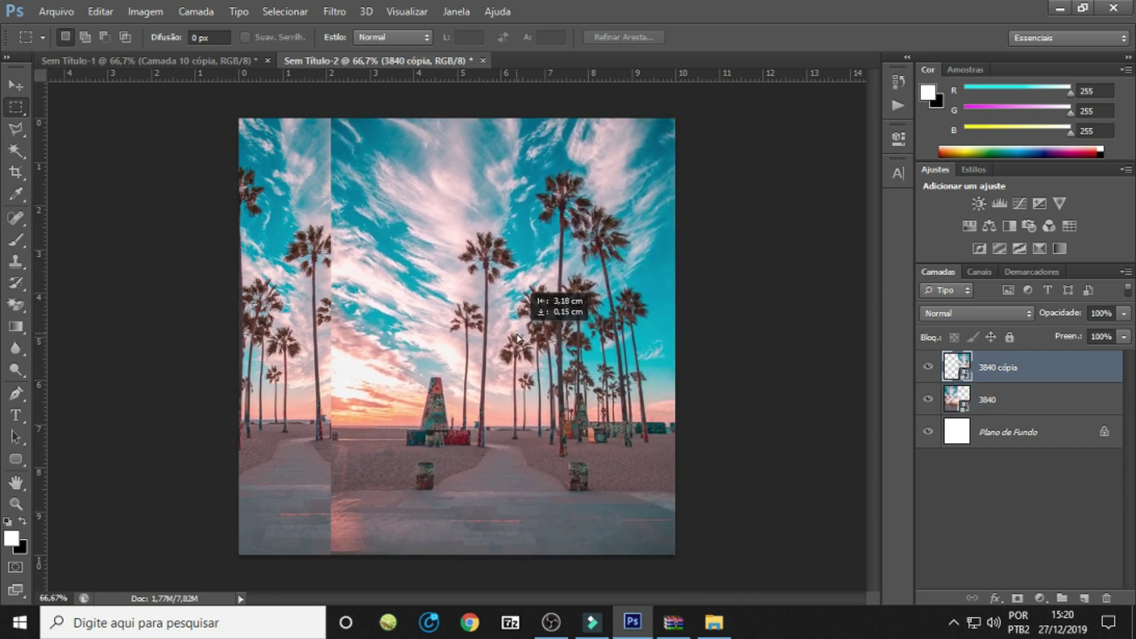
{"action": "left_click", "coordinate": [1017, 598]}
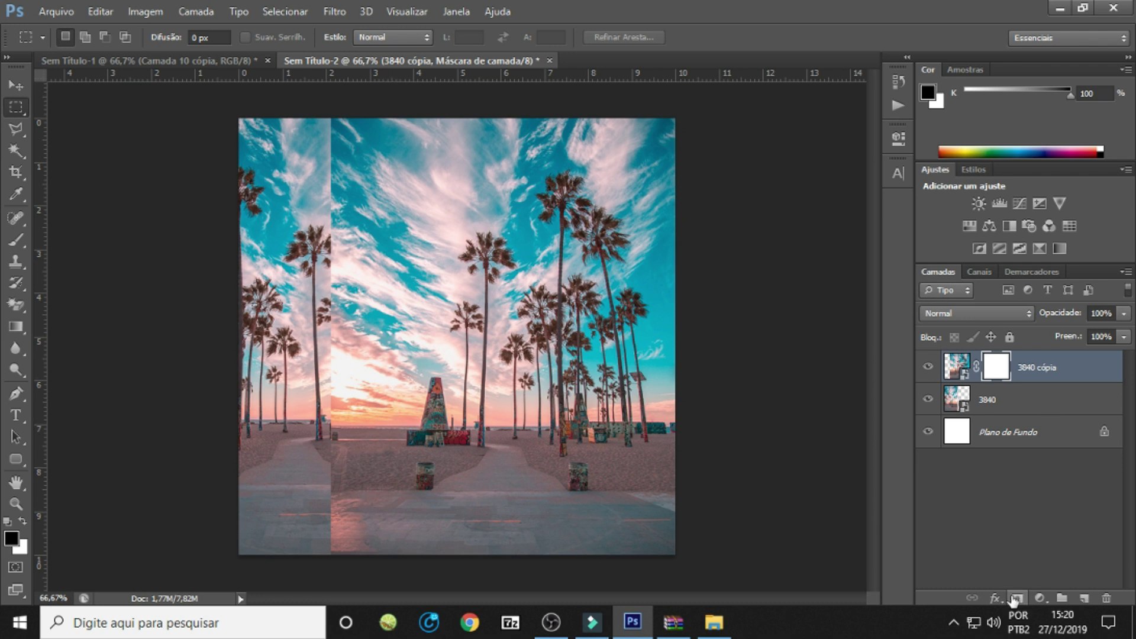
Set up the Gradient tool with a black-to-white preset in Normal blend mode.
{"action": "key", "text": "g"}
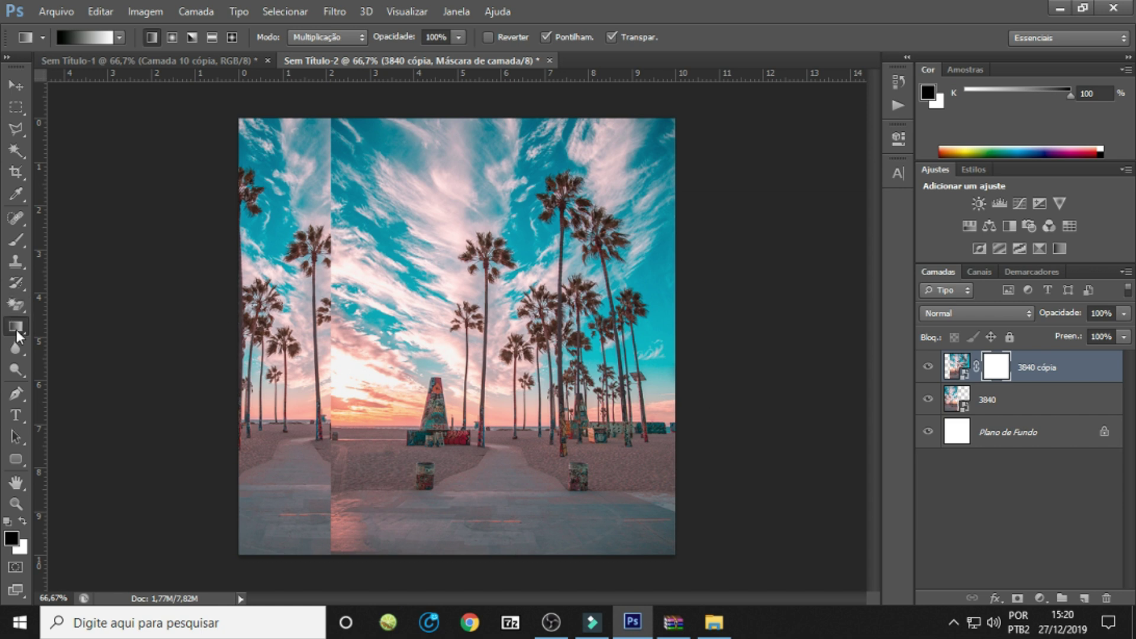
{"action": "right_click", "coordinate": [18, 335]}
{"action": "left_click", "coordinate": [76, 326]}
{"action": "left_click", "coordinate": [89, 37]}
{"action": "left_click", "coordinate": [856, 112]}
{"action": "left_click", "coordinate": [330, 37]}
{"action": "left_click", "coordinate": [318, 57]}
Replace the copy's layer mask and drag a gradient across it to fade the seam.
{"action": "left_click_drag", "start_coordinate": [522, 324], "coordinate": [520, 347]}
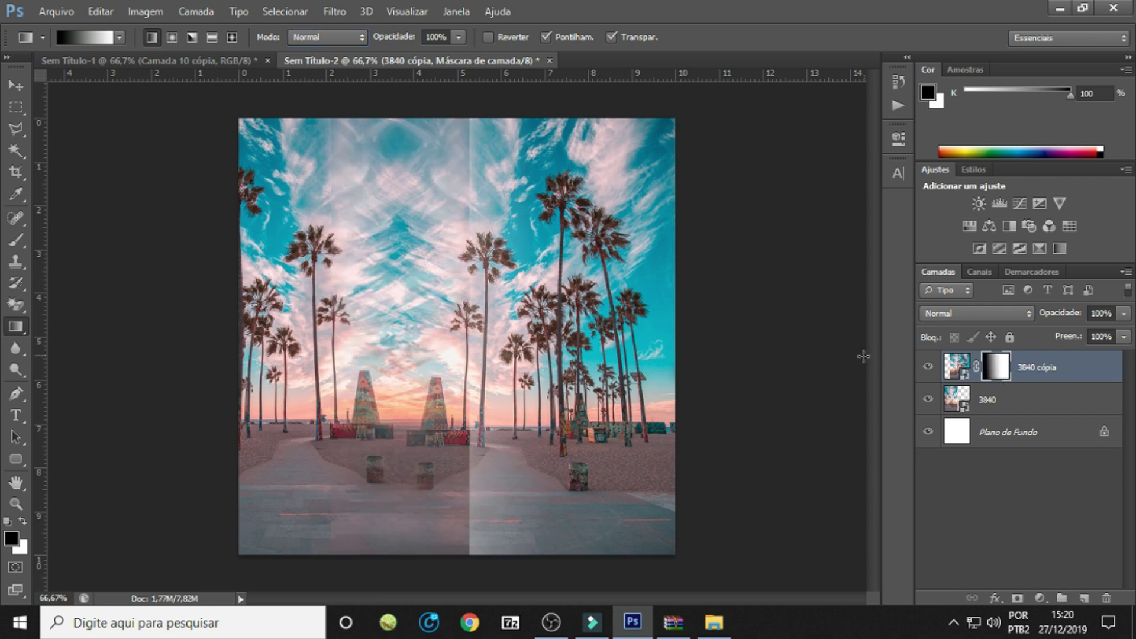
{"action": "left_click_drag", "start_coordinate": [775, 334], "coordinate": [732, 358]}
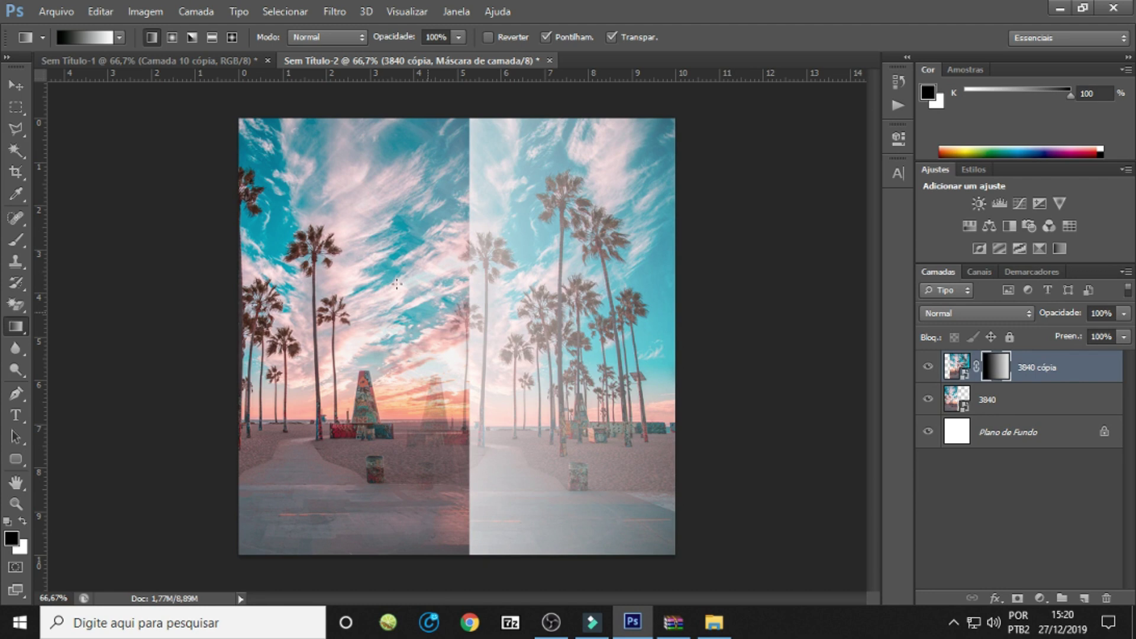
{"action": "left_click_drag", "start_coordinate": [437, 336], "coordinate": [437, 336]}
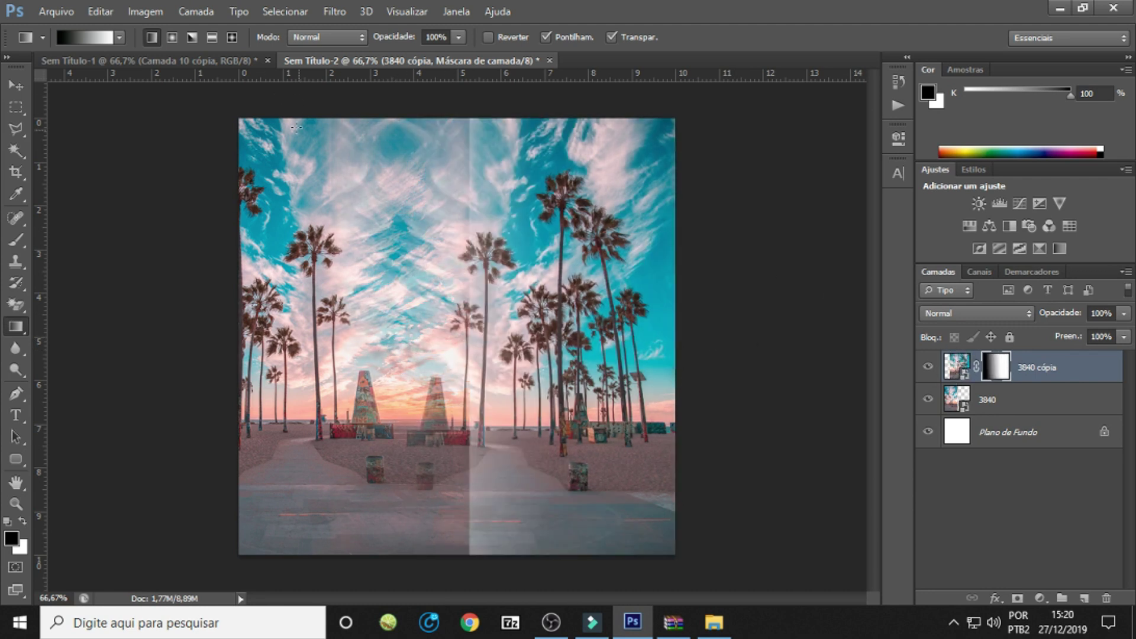
{"action": "left_click", "coordinate": [325, 37]}
{"action": "left_click", "coordinate": [350, 117]}
{"action": "key", "text": "ctrl+alt+z"}
{"action": "key", "text": "x"}
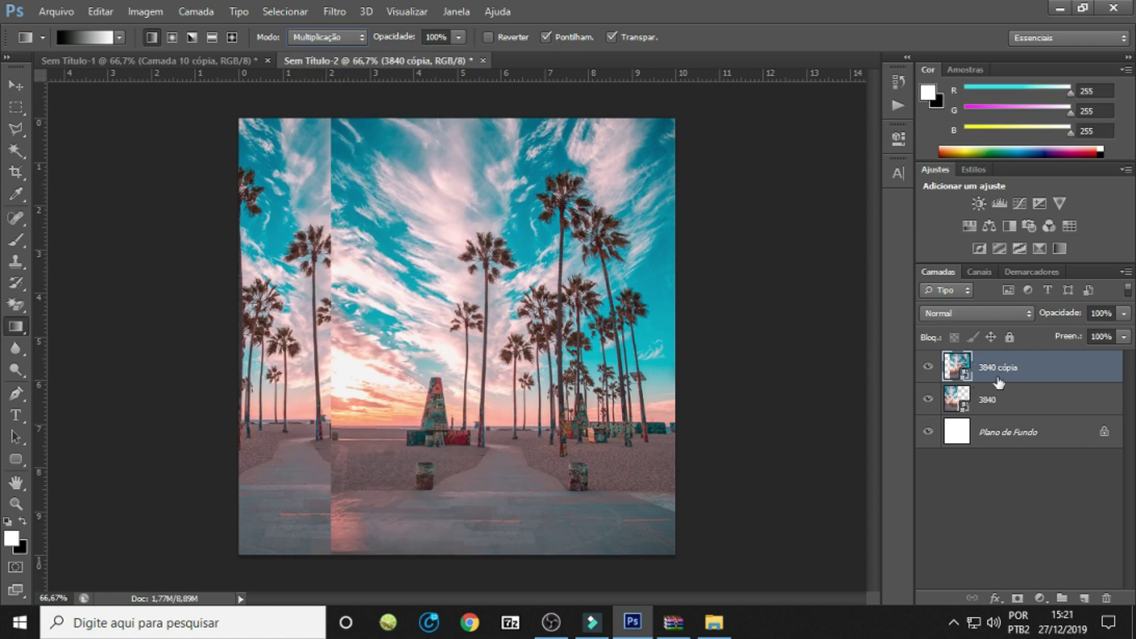
{"action": "left_click", "coordinate": [1017, 597]}
{"action": "mouse_move", "coordinate": [305, 313]}
{"action": "left_mouse_down"}
{"action": "mouse_move", "coordinate": [382, 314]}
{"action": "mouse_move", "coordinate": [355, 331]}
{"action": "mouse_move", "coordinate": [375, 350]}
{"action": "mouse_move", "coordinate": [471, 381]}
{"action": "left_mouse_up"}
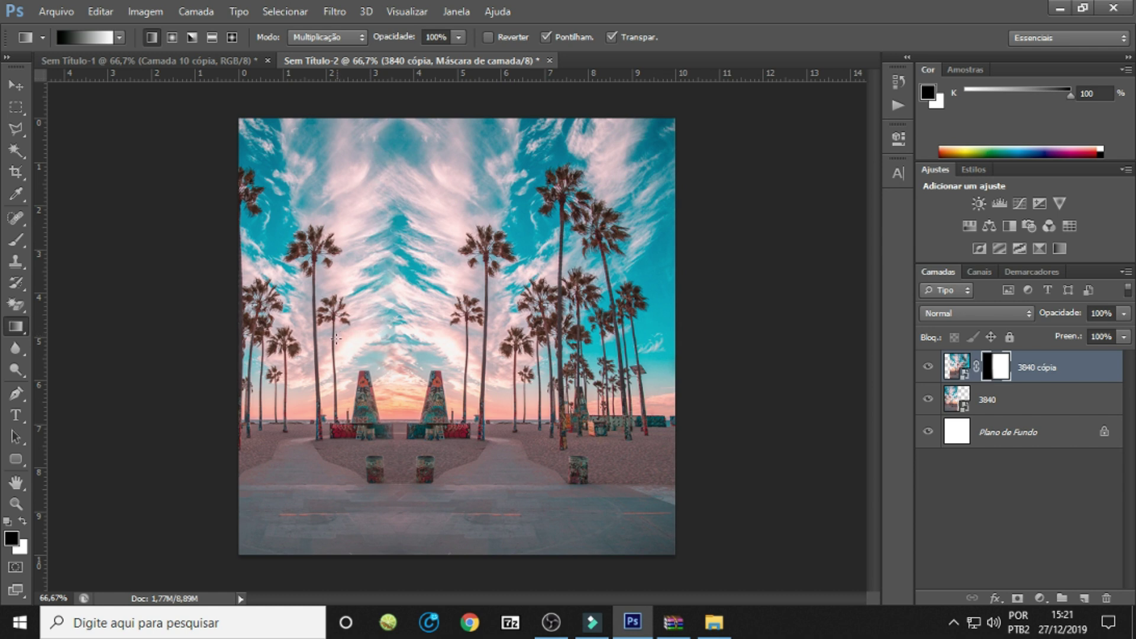
Centre both mirrored photos slightly right and down, then merge them into one layer.
{"action": "left_click", "coordinate": [1014, 398], "text": "shift"}
{"action": "left_click_drag", "start_coordinate": [487, 374], "coordinate": [544, 382]}
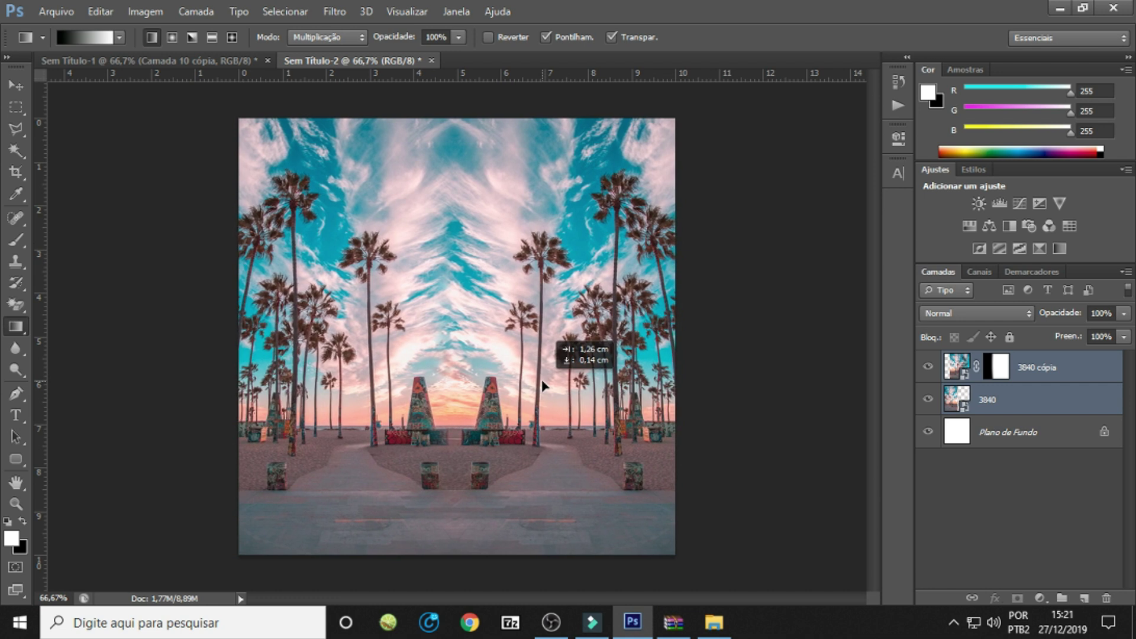
{"action": "left_click_drag", "start_coordinate": [545, 386], "coordinate": [543, 399]}
{"action": "right_click", "coordinate": [1045, 378]}
{"action": "left_click", "coordinate": [718, 419]}
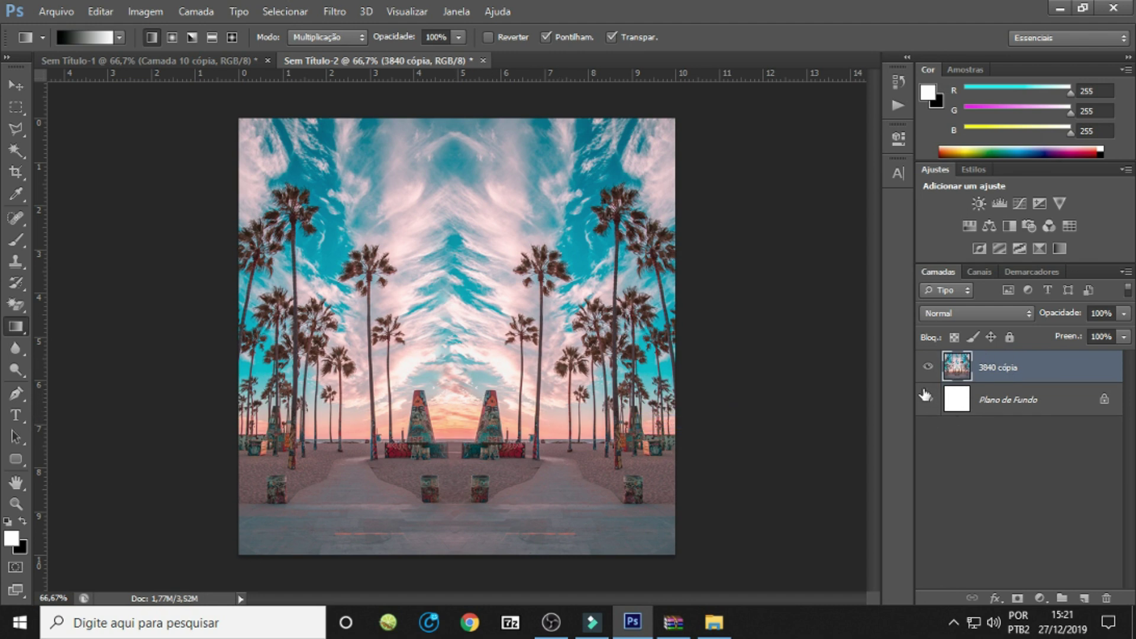
{"action": "left_click", "coordinate": [1006, 402]}
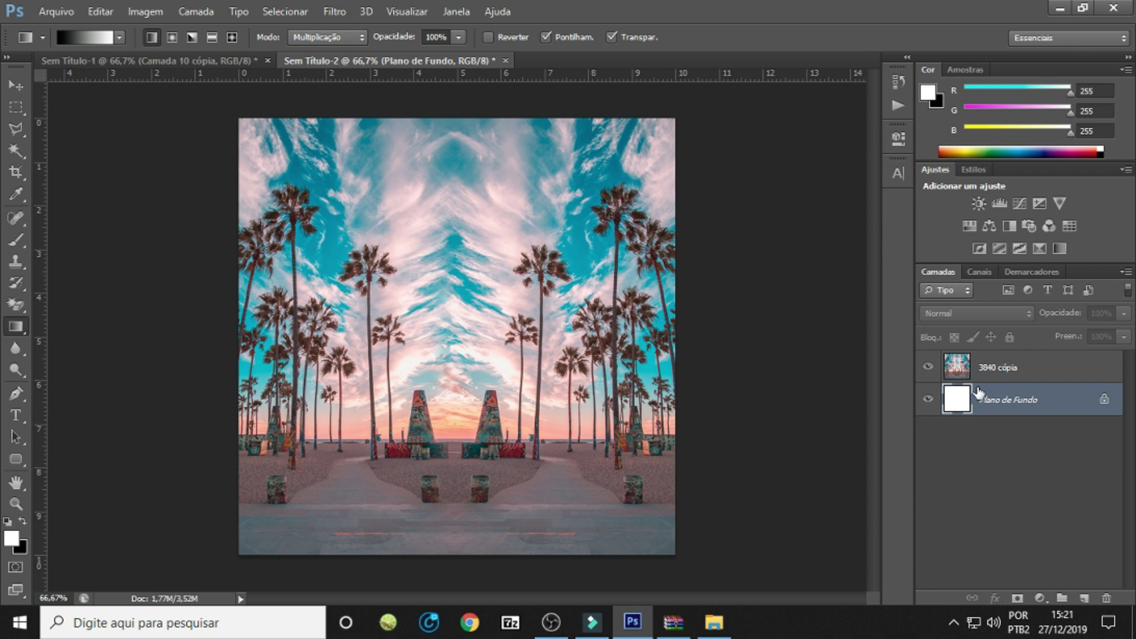
On a new layer Camada 1, paint soft white across the canvas top with a 133 px brush.
{"action": "left_click", "coordinate": [918, 381]}
{"action": "left_click", "coordinate": [18, 239]}
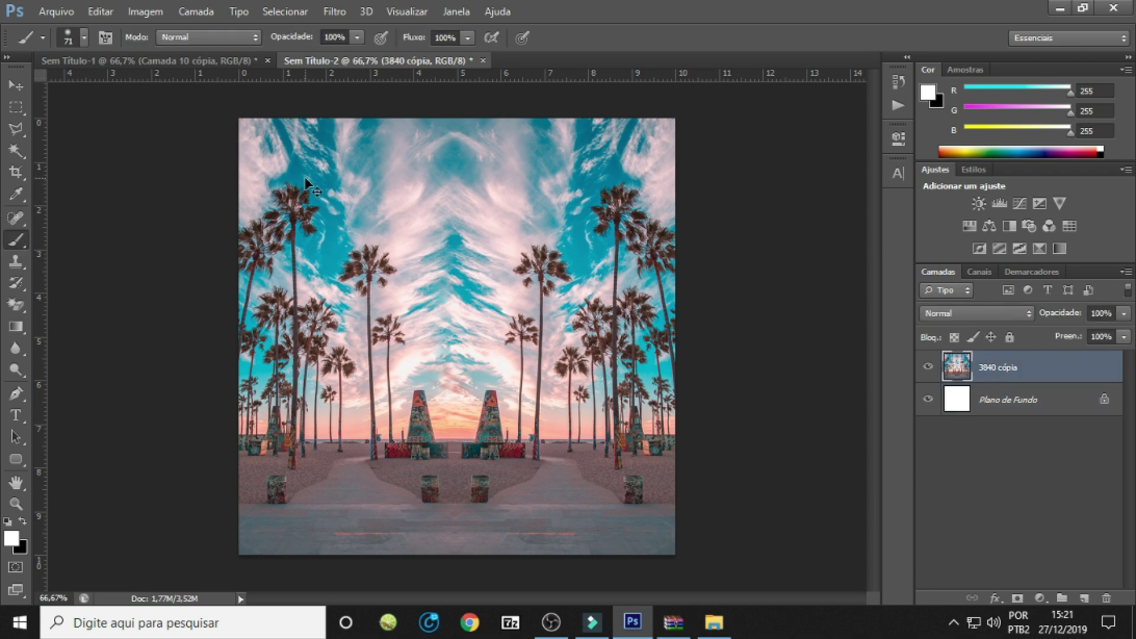
{"action": "left_click", "coordinate": [16, 540]}
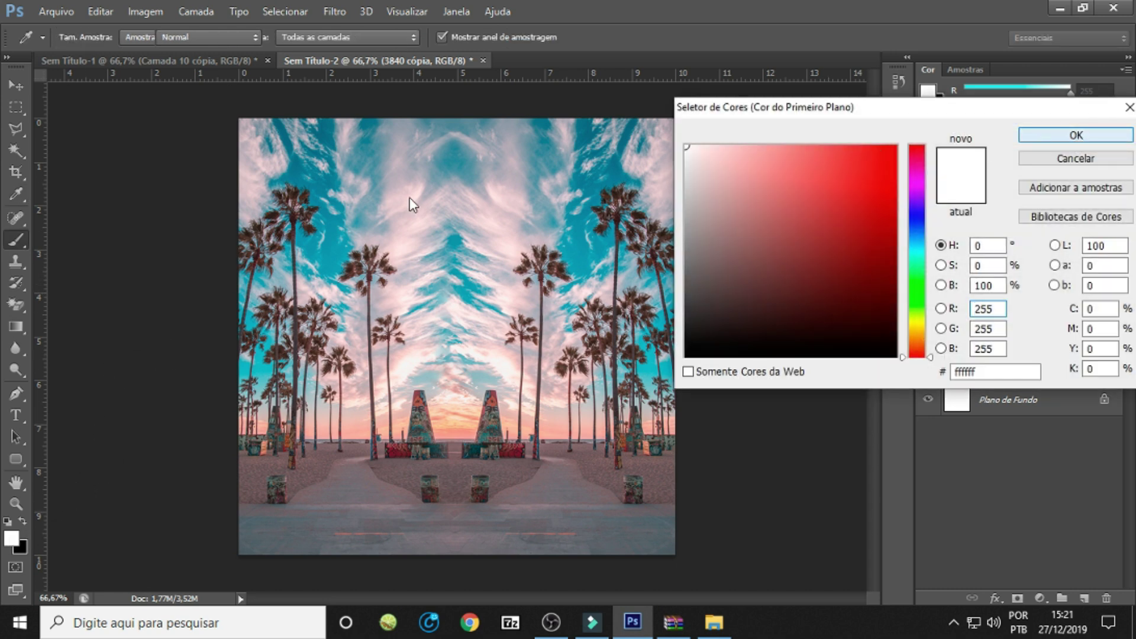
{"action": "key", "text": "Return"}
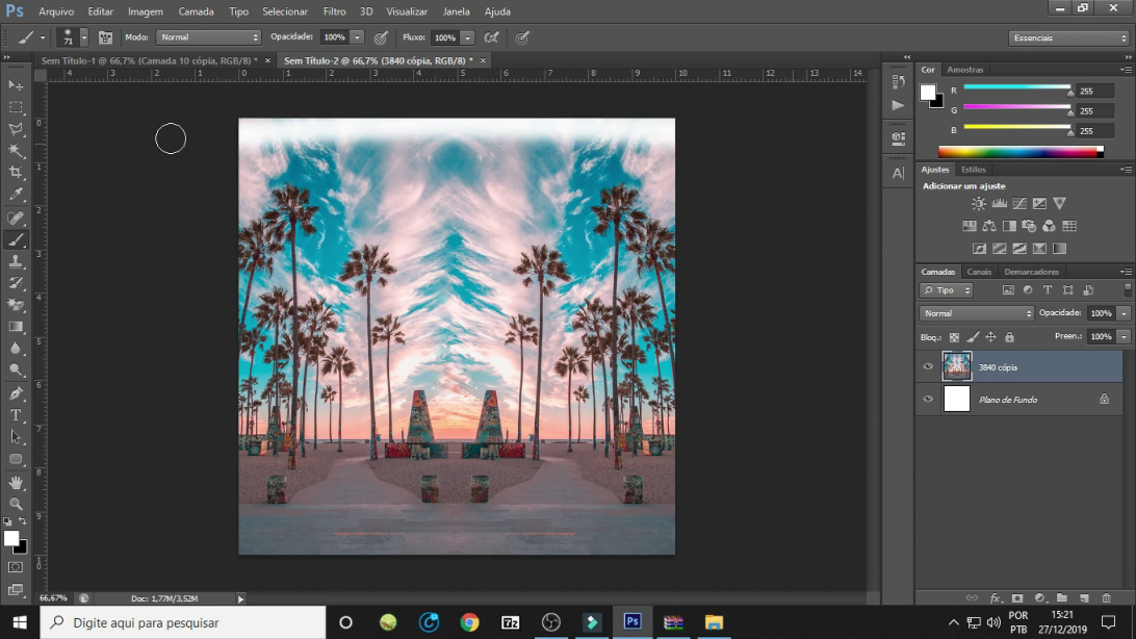
{"action": "key", "text": "ctrl+shift+n"}
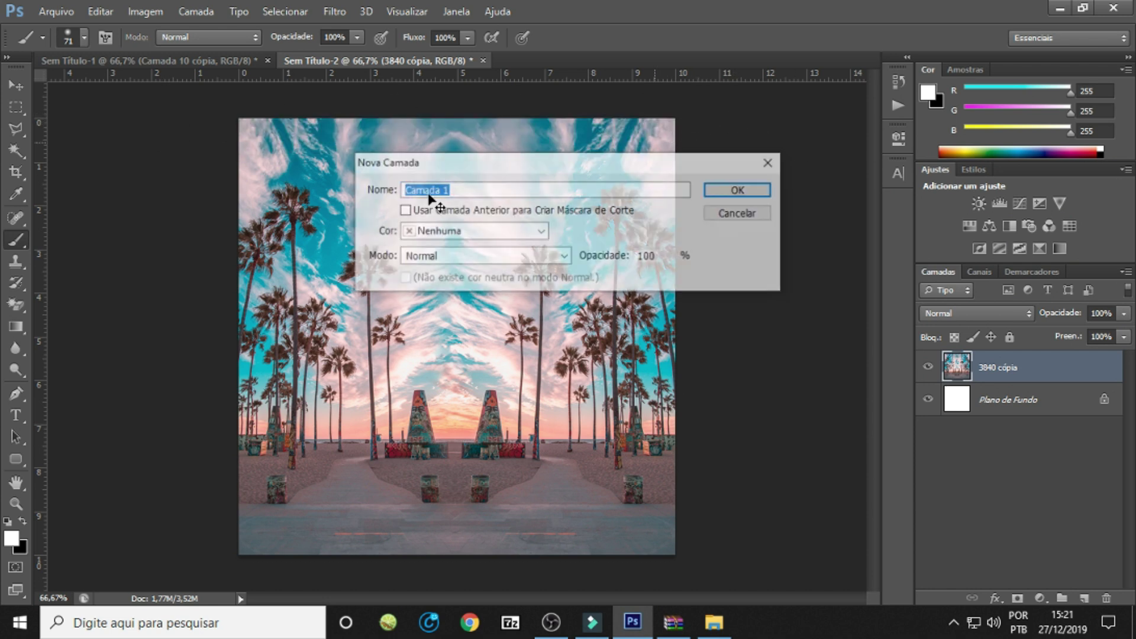
{"action": "key", "text": "Return"}
{"action": "left_click", "coordinate": [84, 38]}
{"action": "left_click", "coordinate": [116, 93]}
{"action": "mouse_move", "coordinate": [731, 145]}
{"action": "left_mouse_down"}
{"action": "mouse_move", "coordinate": [249, 138]}
{"action": "mouse_move", "coordinate": [319, 126]}
{"action": "left_mouse_up"}
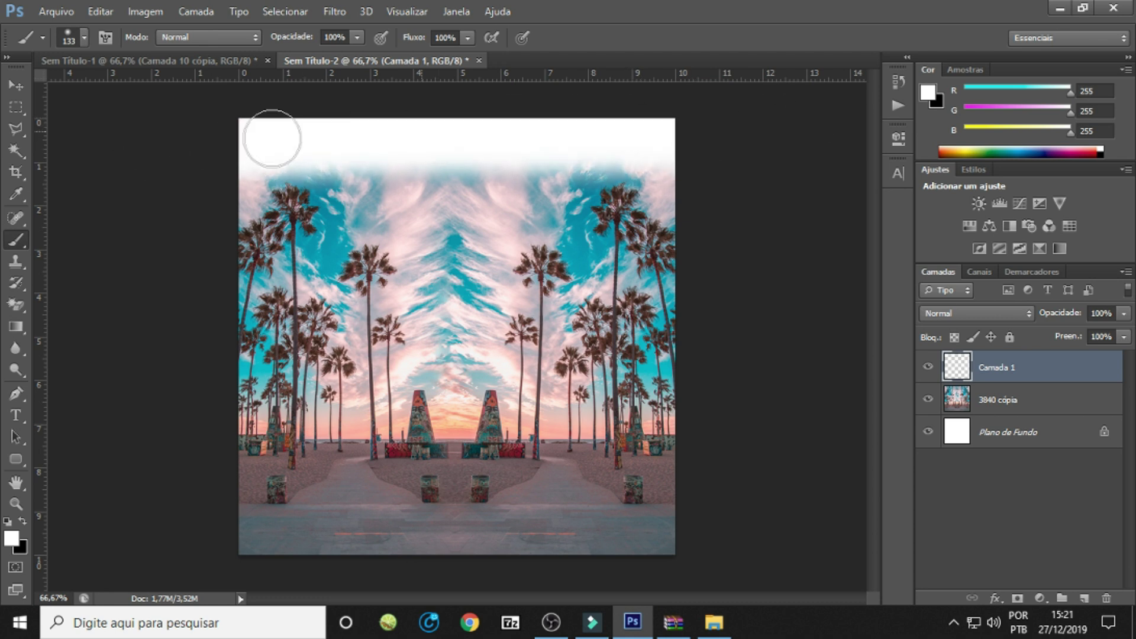
Paint light pink #efa4ff across the upper canvas.
{"action": "left_click", "coordinate": [11, 539]}
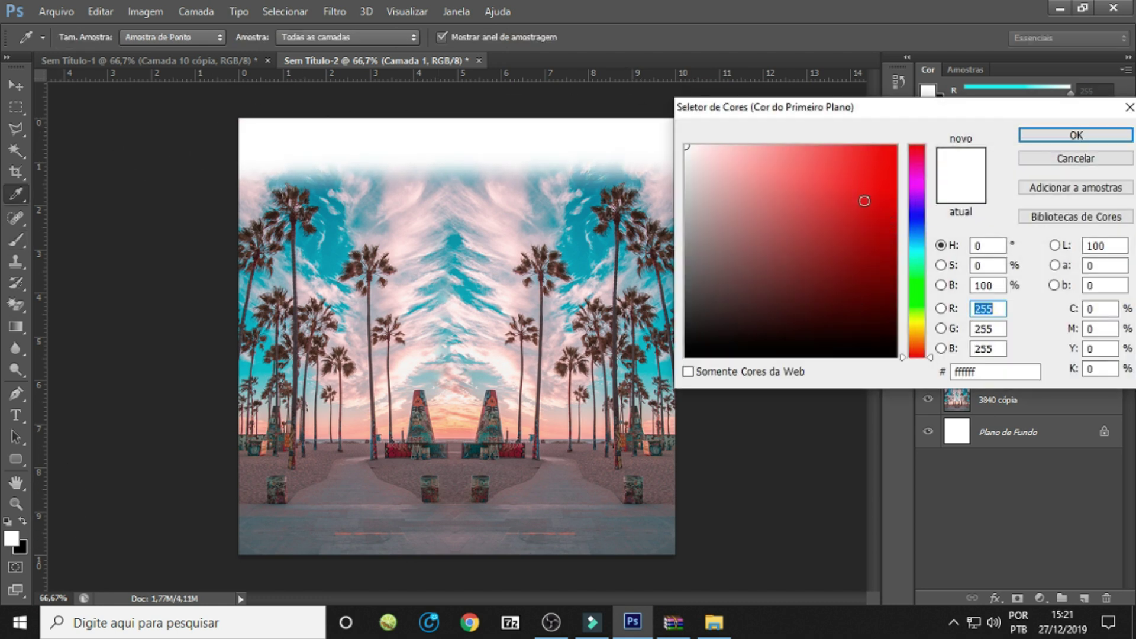
{"action": "left_click", "coordinate": [913, 188]}
{"action": "left_click", "coordinate": [800, 155]}
{"action": "left_click", "coordinate": [757, 155]}
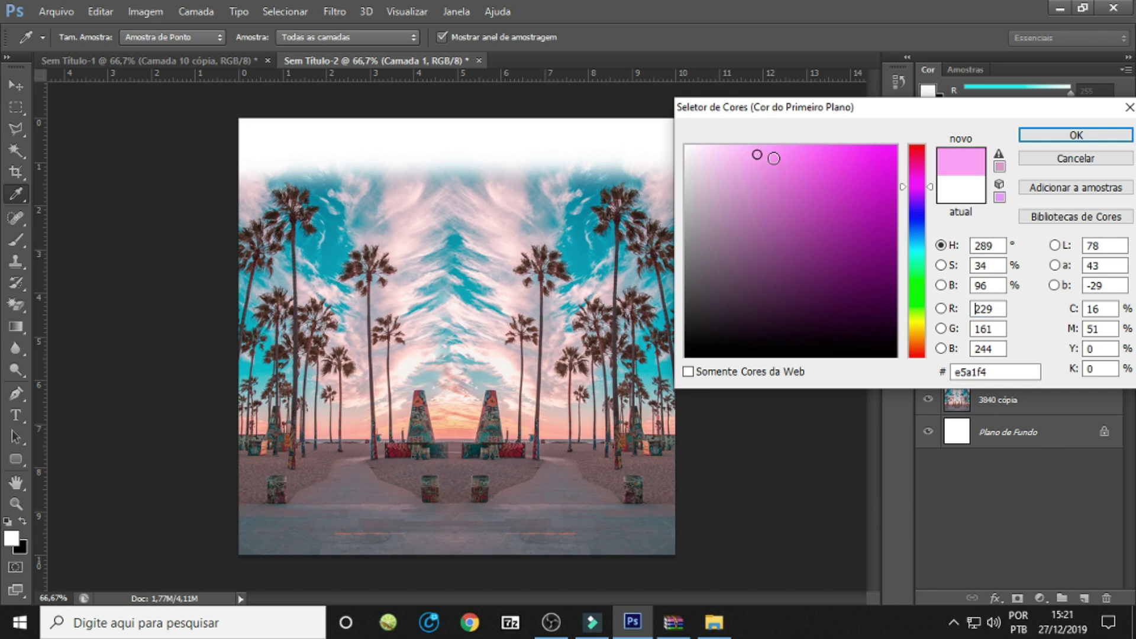
{"action": "left_click", "coordinate": [760, 145]}
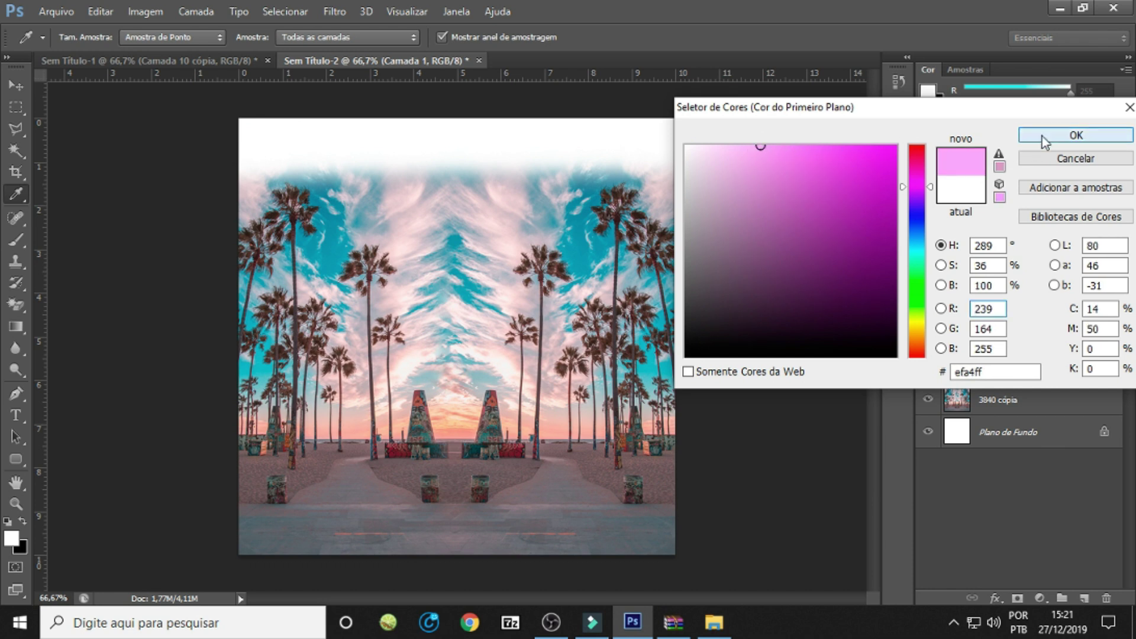
{"action": "left_click", "coordinate": [1042, 136]}
{"action": "key", "text": "b"}
{"action": "mouse_move", "coordinate": [228, 190]}
{"action": "left_mouse_down"}
{"action": "mouse_move", "coordinate": [254, 178]}
{"action": "mouse_move", "coordinate": [544, 210]}
{"action": "mouse_move", "coordinate": [733, 246]}
{"action": "mouse_move", "coordinate": [778, 272]}
{"action": "mouse_move", "coordinate": [738, 294]}
{"action": "mouse_move", "coordinate": [844, 296]}
{"action": "left_mouse_up"}
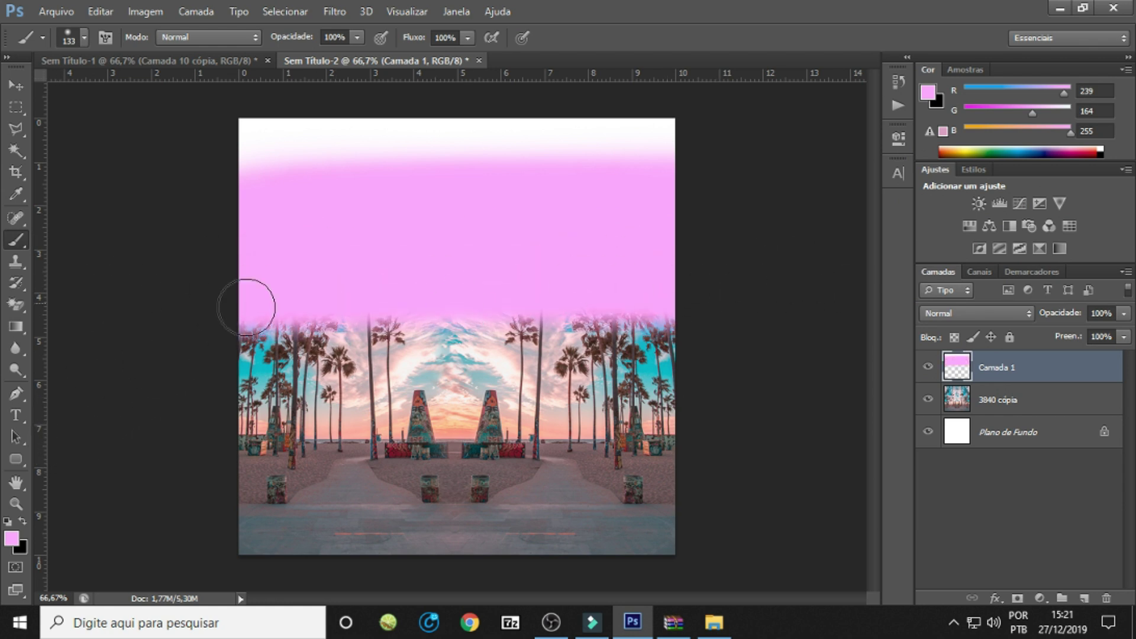
Paint purple #b34dc9 over the palms in the middle of the canvas.
{"action": "left_click", "coordinate": [9, 540]}
{"action": "left_click", "coordinate": [773, 196]}
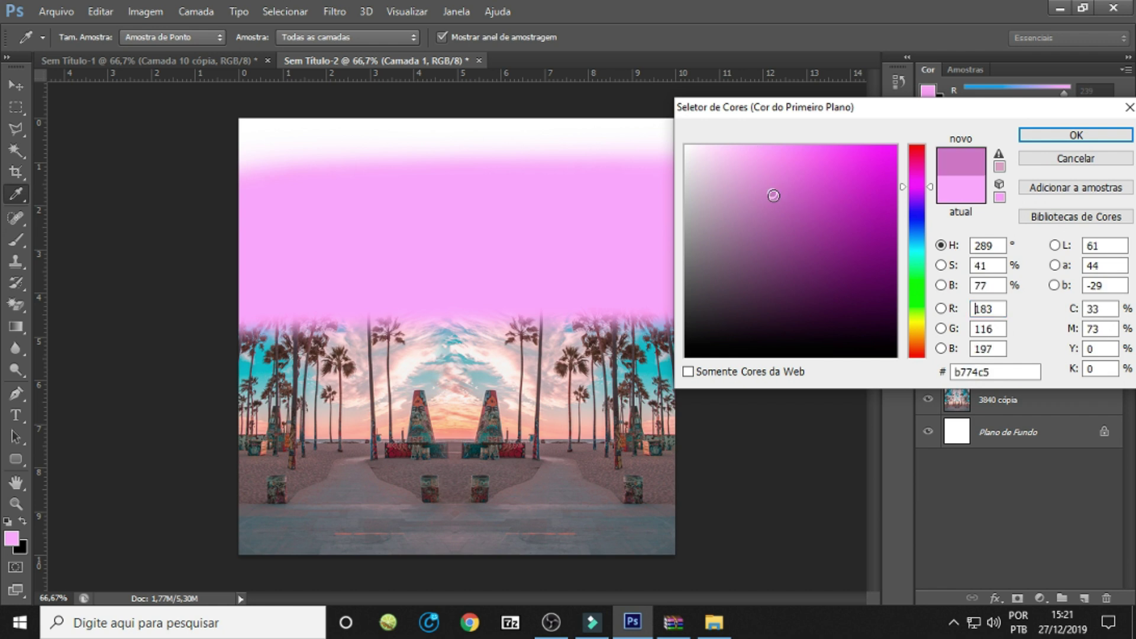
{"action": "left_click", "coordinate": [816, 190]}
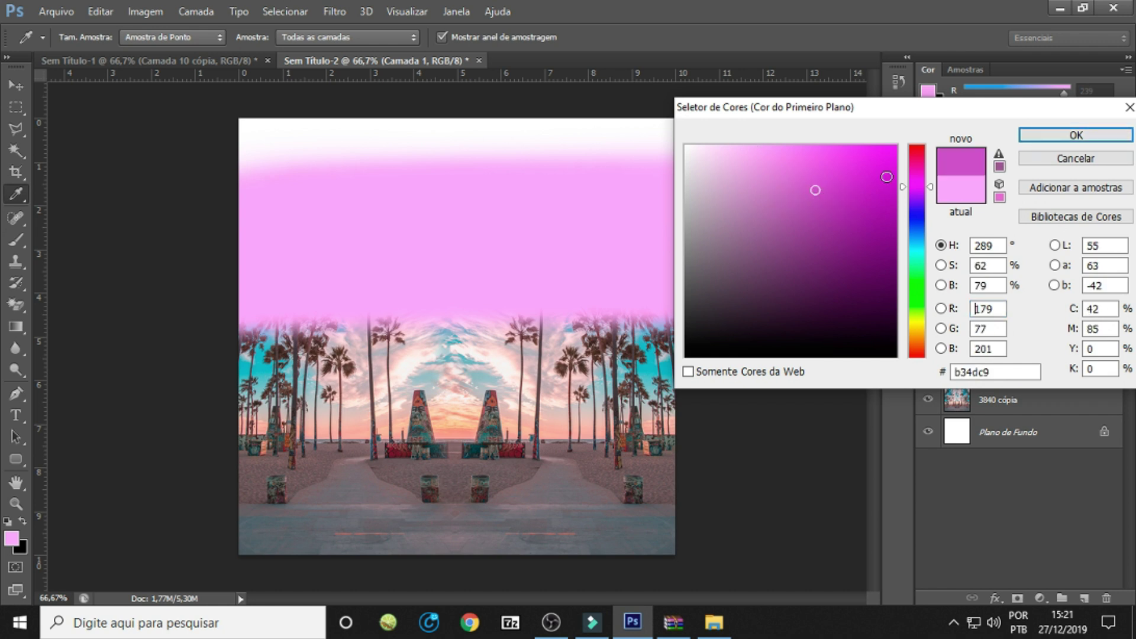
{"action": "left_click", "coordinate": [1074, 136]}
{"action": "mouse_move", "coordinate": [208, 348]}
{"action": "left_mouse_down"}
{"action": "mouse_move", "coordinate": [664, 350]}
{"action": "mouse_move", "coordinate": [386, 349]}
{"action": "mouse_move", "coordinate": [271, 428]}
{"action": "mouse_move", "coordinate": [172, 452]}
{"action": "mouse_move", "coordinate": [129, 431]}
{"action": "mouse_move", "coordinate": [162, 460]}
{"action": "left_mouse_up"}
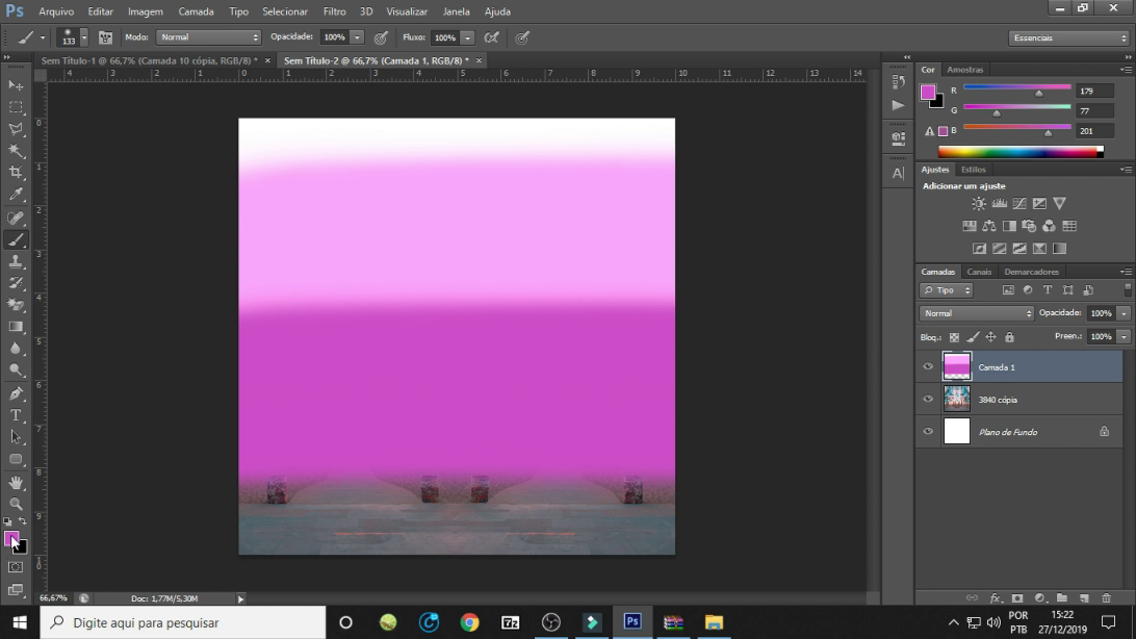
Paint dark purple #652173 across the bottom of the canvas.
{"action": "left_click", "coordinate": [12, 539]}
{"action": "left_click", "coordinate": [835, 262]}
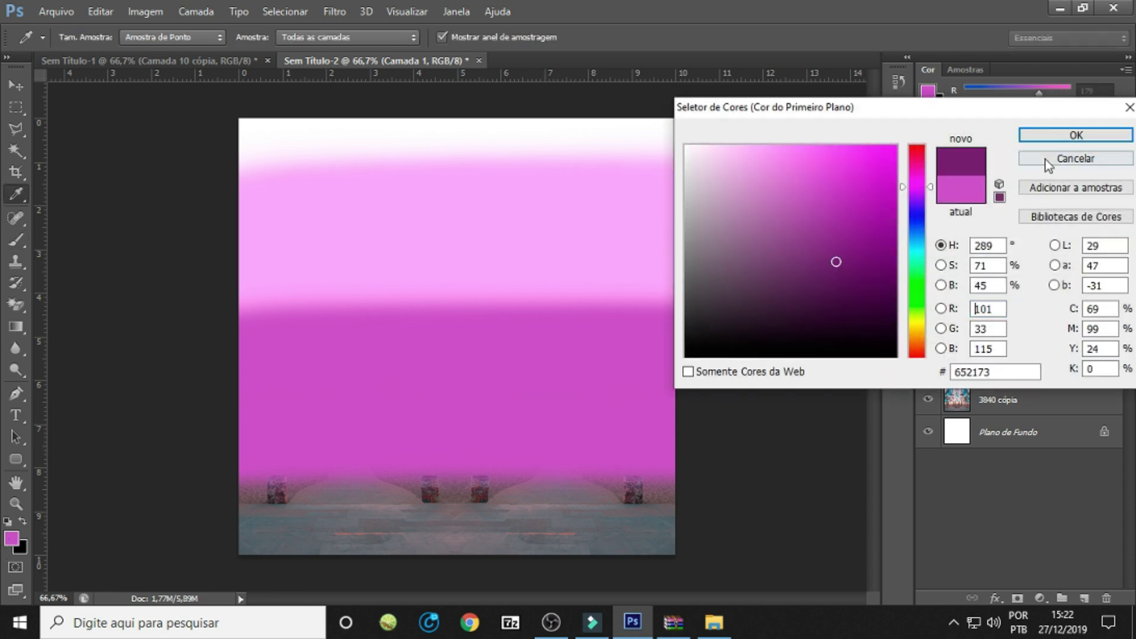
{"action": "left_click", "coordinate": [1057, 142]}
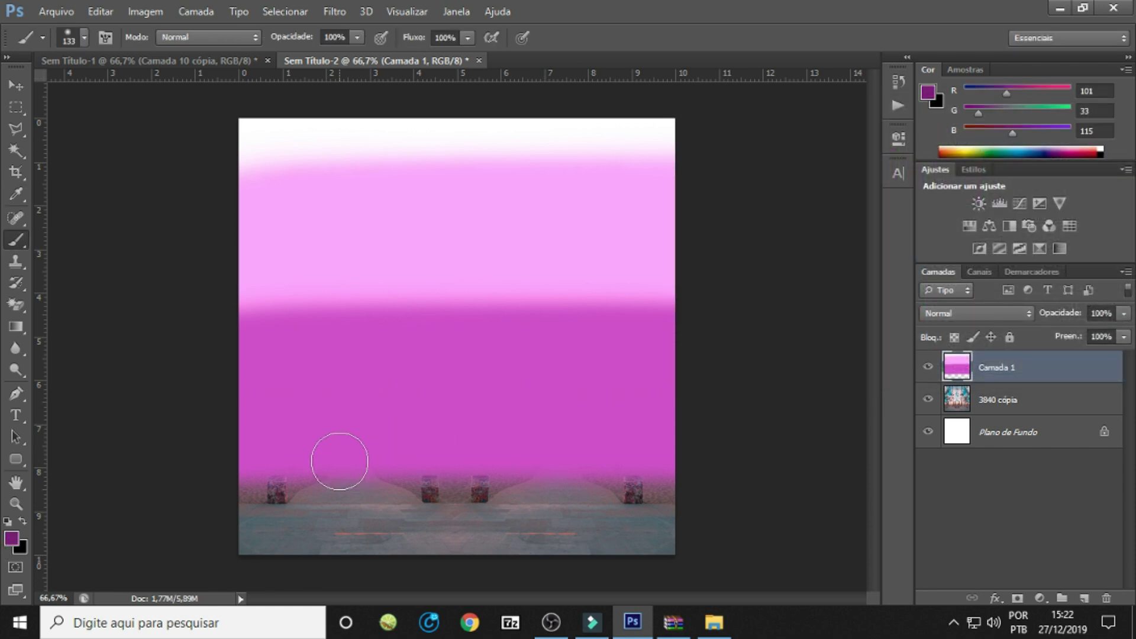
{"action": "mouse_move", "coordinate": [185, 503]}
{"action": "left_mouse_down"}
{"action": "mouse_move", "coordinate": [349, 500]}
{"action": "mouse_move", "coordinate": [304, 502]}
{"action": "mouse_move", "coordinate": [243, 561]}
{"action": "mouse_move", "coordinate": [380, 541]}
{"action": "left_mouse_up"}
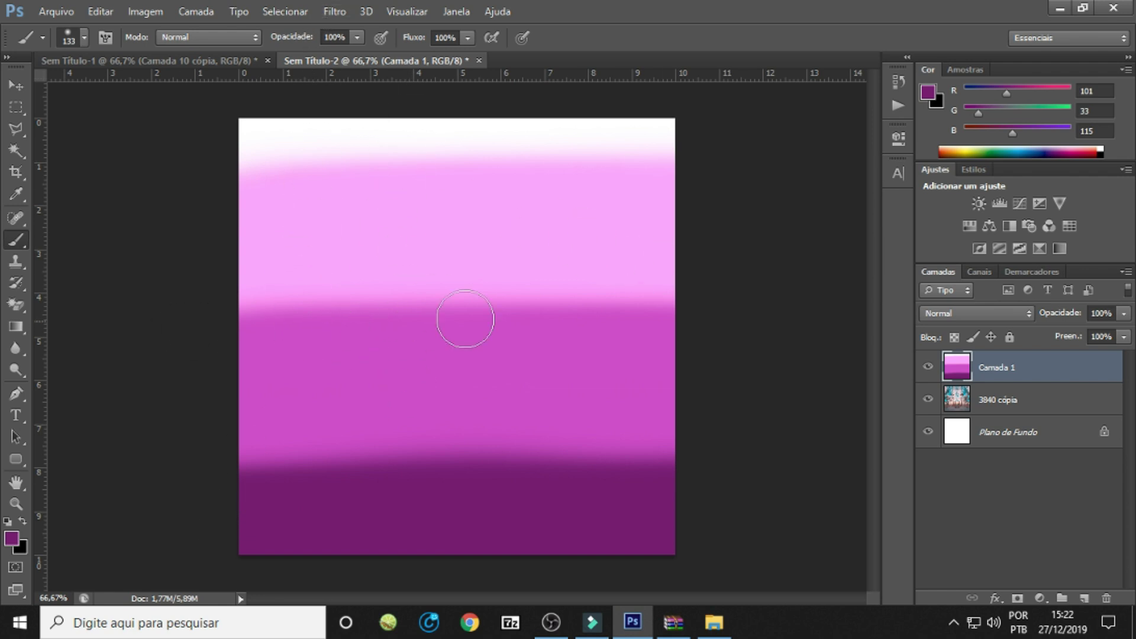
Apply a Gaussian blur with a raised radius to smooth Camada 1 into a gradient.
{"action": "left_click", "coordinate": [336, 13]}
{"action": "mouse_move", "coordinate": [354, 195]}
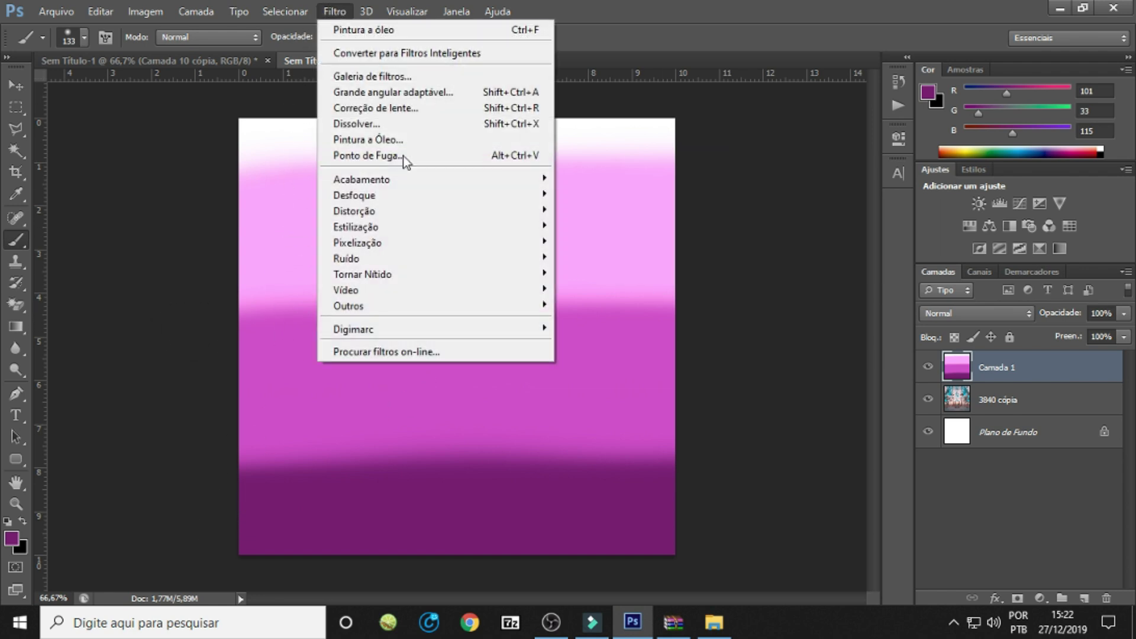
{"action": "left_click", "coordinate": [636, 344]}
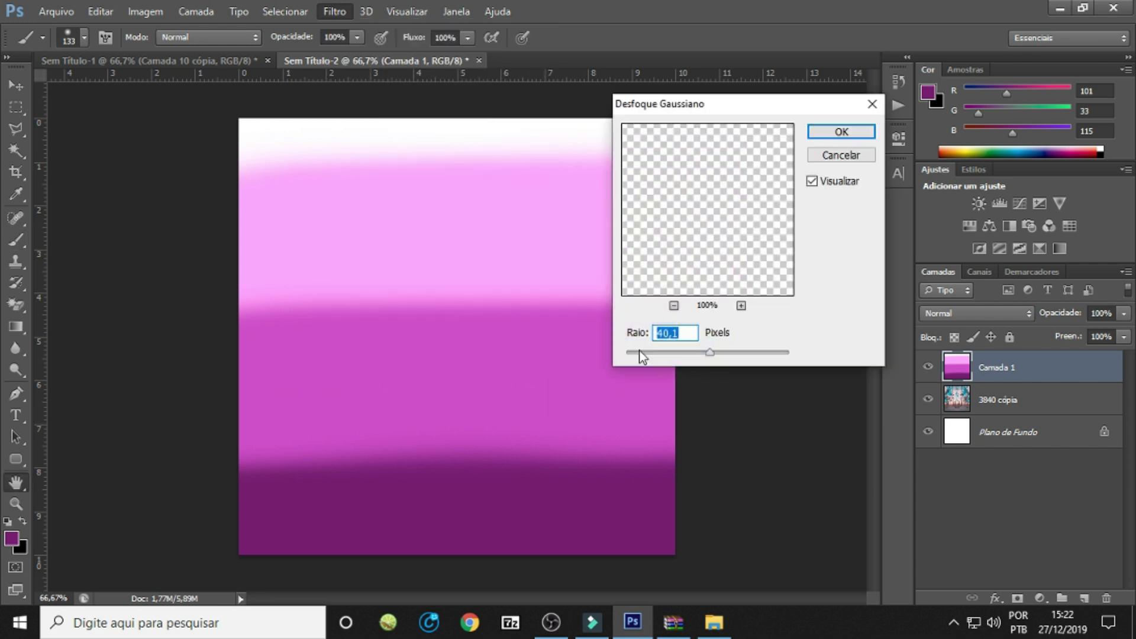
{"action": "left_click_drag", "start_coordinate": [642, 353], "coordinate": [710, 352]}
{"action": "left_click", "coordinate": [719, 352]}
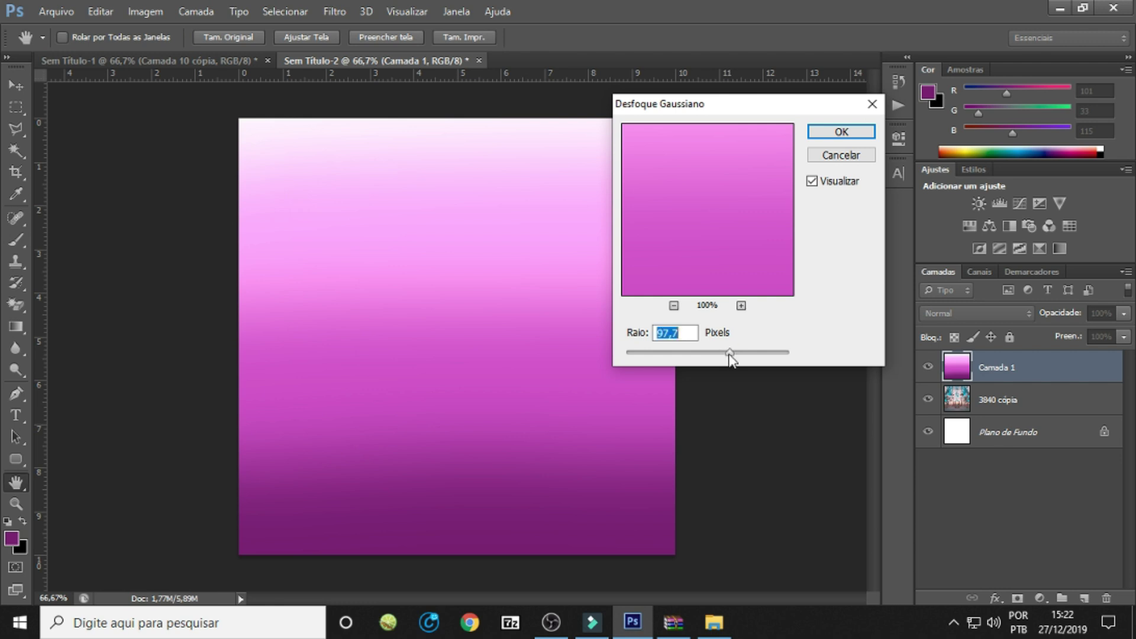
{"action": "left_click", "coordinate": [841, 132]}
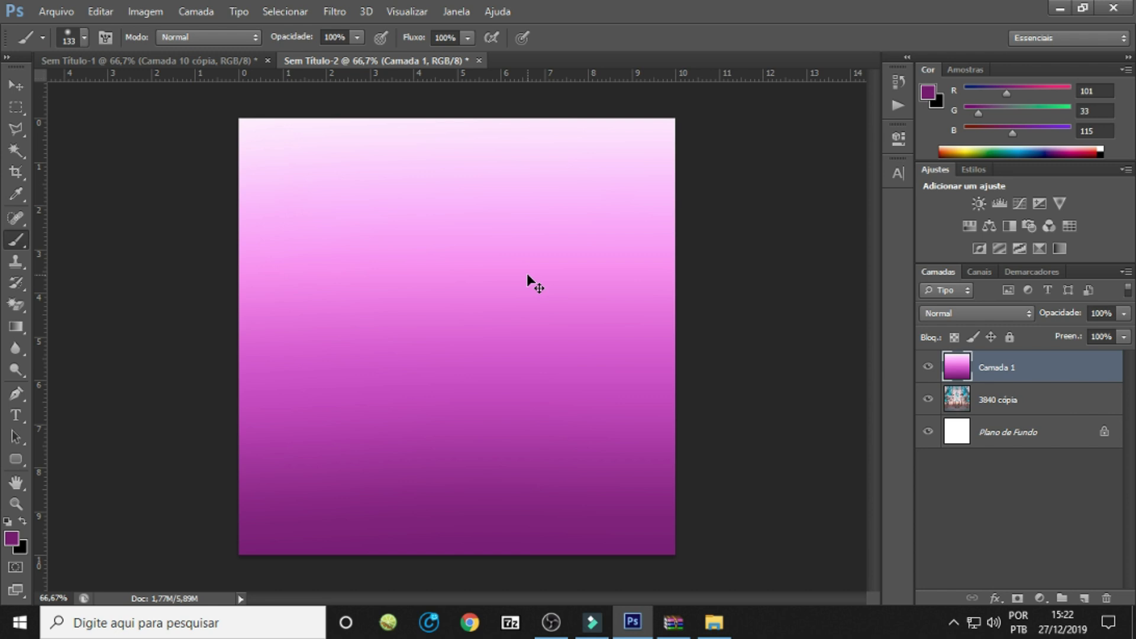
Add a Multiplicação layer darkening the bottom and move 3840 cópia above Camada 1.
{"action": "key", "text": "ctrl+shift+n"}
{"action": "key", "text": "Return"}
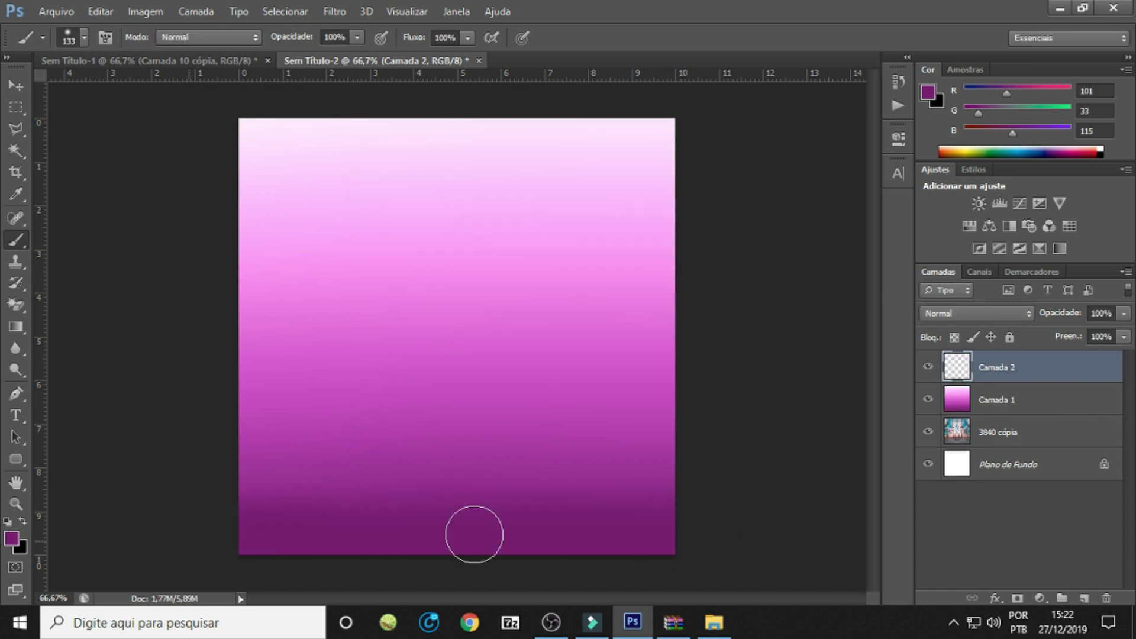
{"action": "left_click_drag", "start_coordinate": [506, 532], "coordinate": [328, 518]}
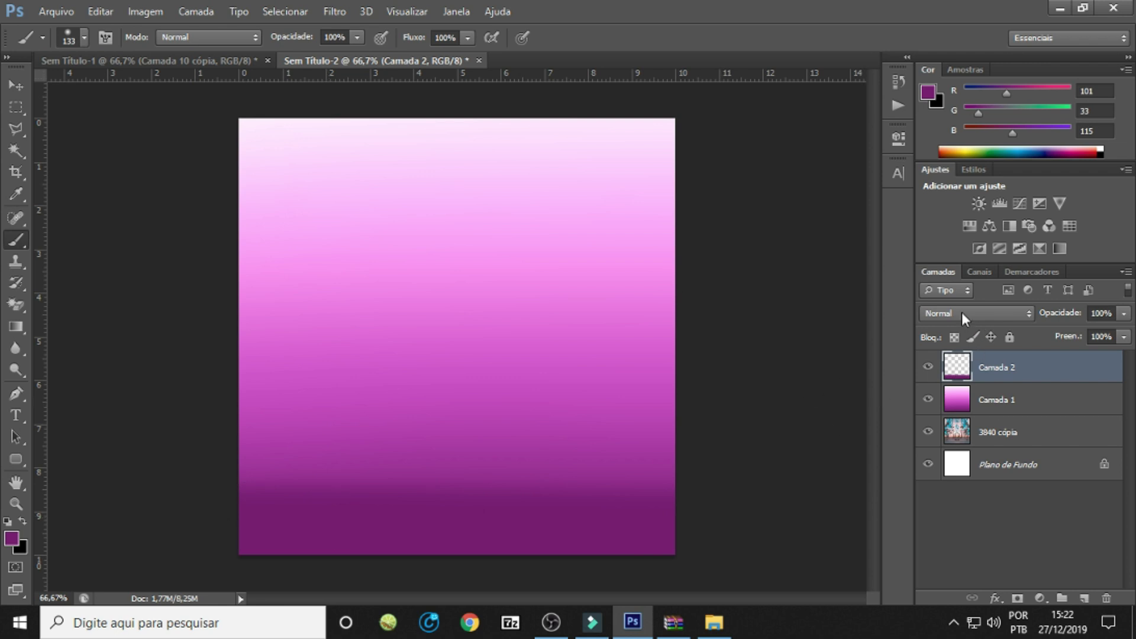
{"action": "left_click", "coordinate": [961, 312]}
{"action": "left_click", "coordinate": [969, 74]}
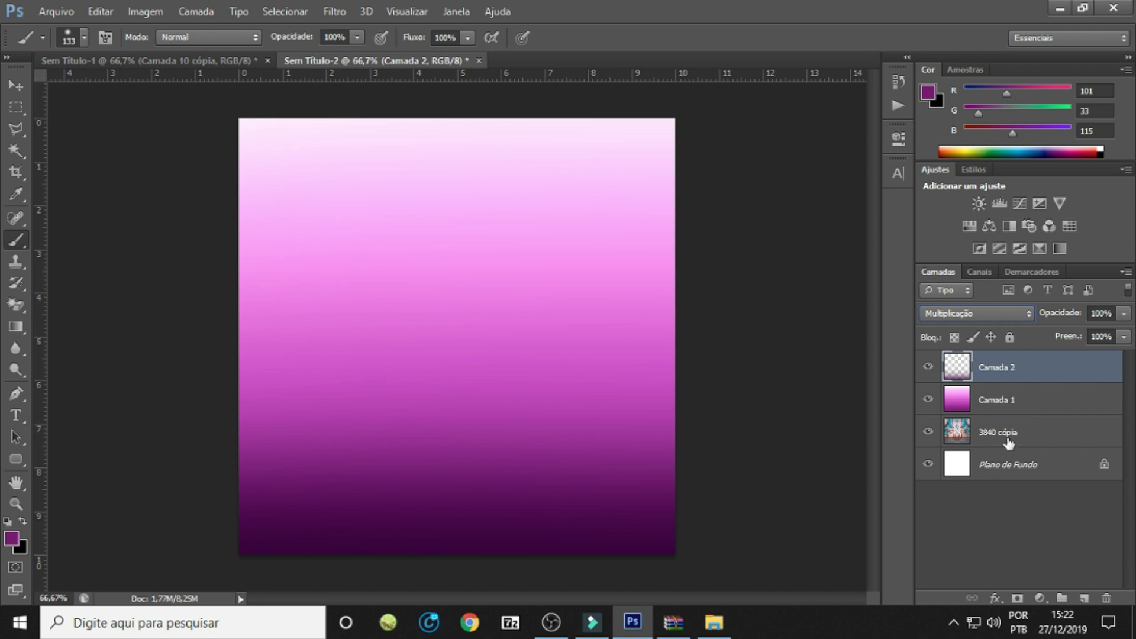
{"action": "left_click_drag", "start_coordinate": [1006, 443], "coordinate": [996, 393]}
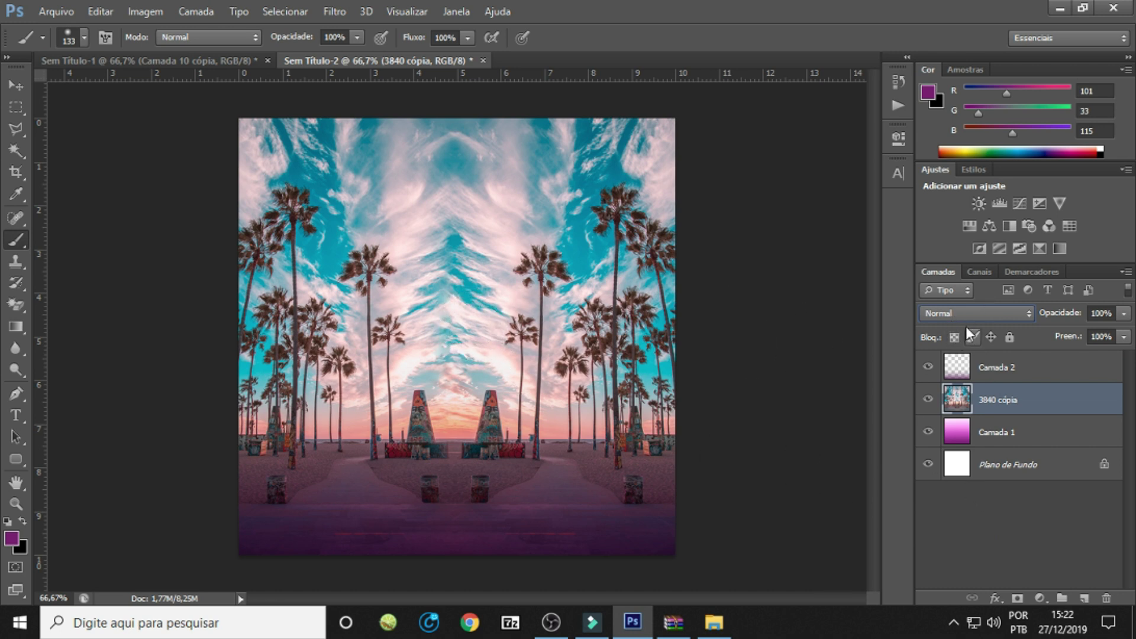
{"action": "left_click", "coordinate": [1018, 313]}
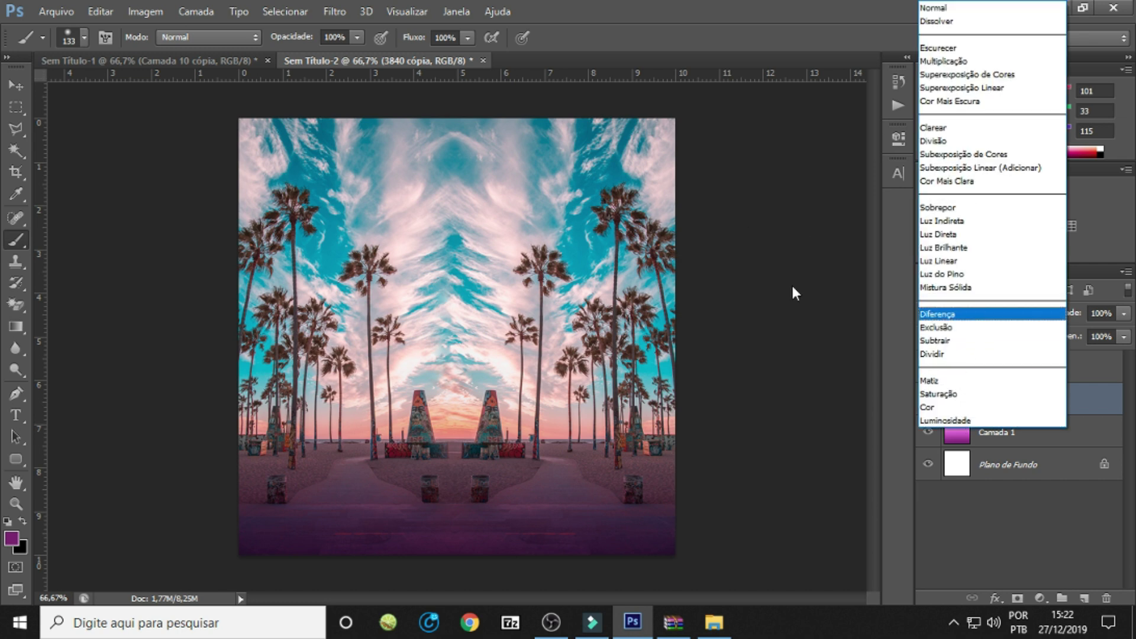
Set 3840 cópia to Luminosidade blend mode with about 61% fill, tinting the palms pink.
{"action": "left_click", "coordinate": [945, 420]}
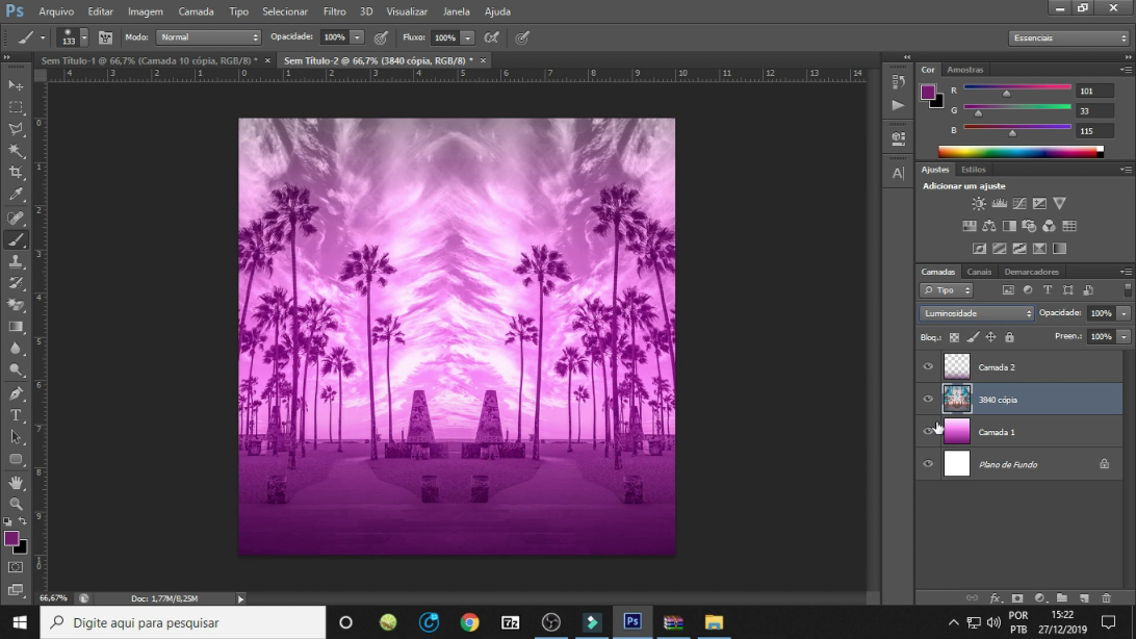
{"action": "left_click", "coordinate": [969, 315]}
{"action": "left_click", "coordinate": [961, 434]}
{"action": "left_click", "coordinate": [928, 401]}
{"action": "left_click", "coordinate": [1123, 337]}
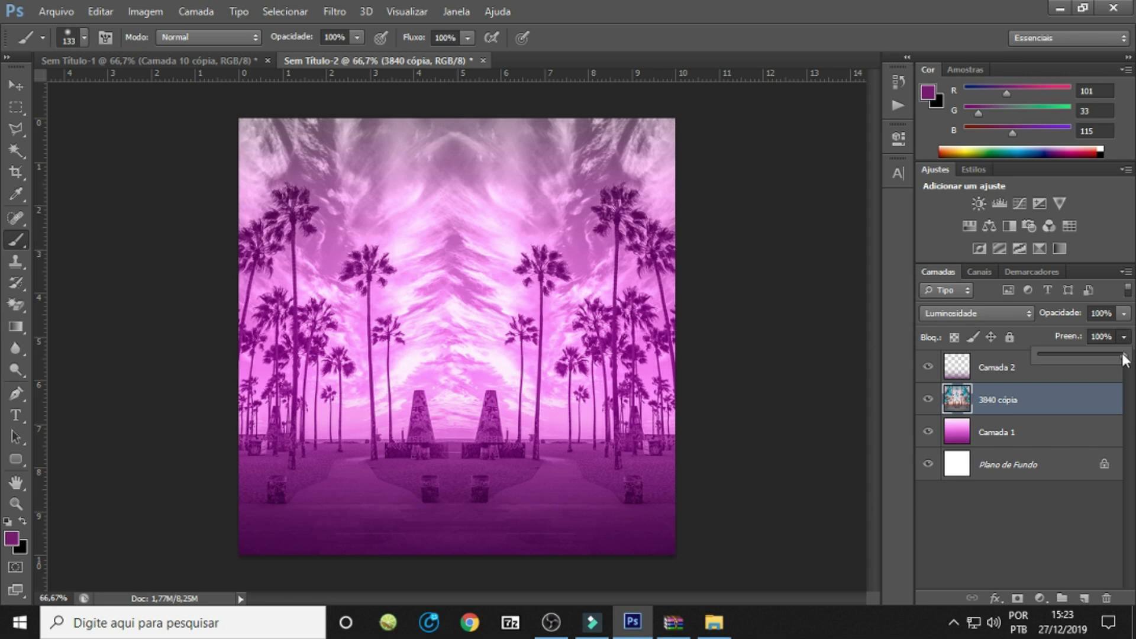
{"action": "left_click_drag", "start_coordinate": [1080, 360], "coordinate": [1091, 361]}
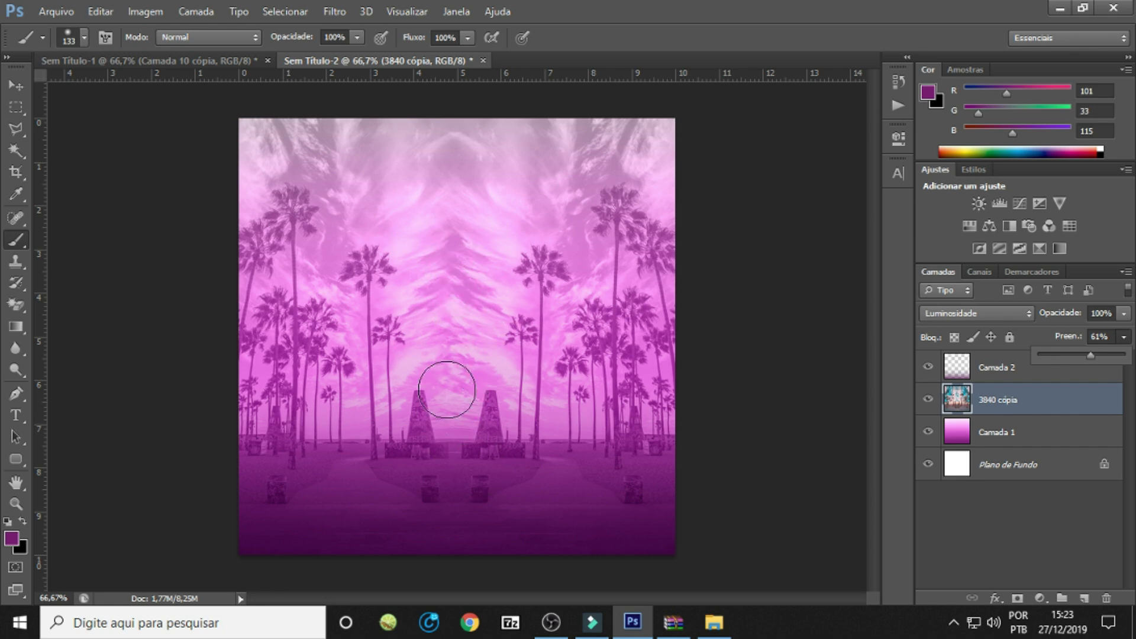
{"action": "left_click", "coordinate": [1016, 374]}
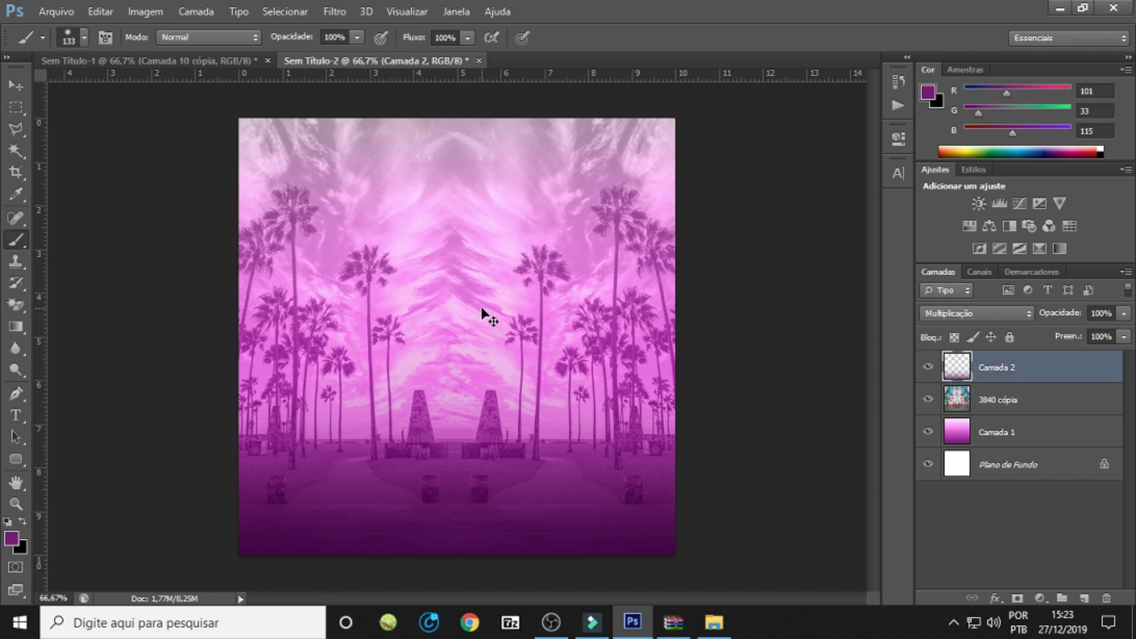
On a new layer Camada 3, paint purple strokes across the top and centre with a size 92 brush.
{"action": "key", "text": "ctrl+shift+n"}
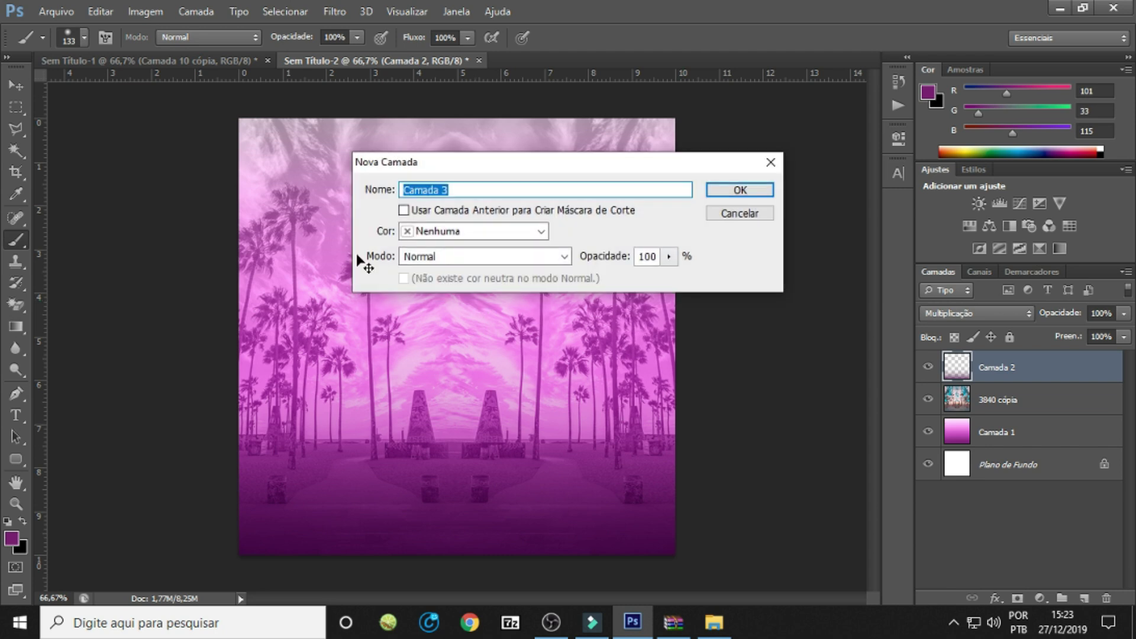
{"action": "key", "text": "Return"}
{"action": "left_click", "coordinate": [84, 38]}
{"action": "left_click", "coordinate": [96, 80]}
{"action": "left_click", "coordinate": [728, 174]}
{"action": "left_click", "coordinate": [727, 173], "text": "shift"}
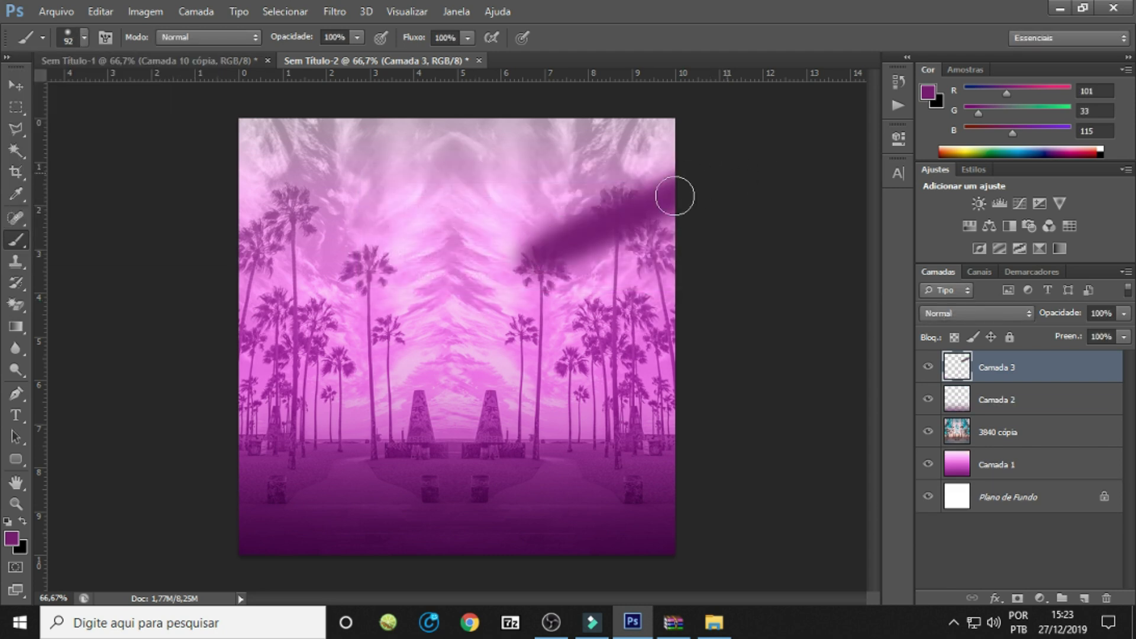
{"action": "mouse_move", "coordinate": [183, 180]}
{"action": "left_mouse_down"}
{"action": "mouse_move", "coordinate": [292, 198]}
{"action": "mouse_move", "coordinate": [327, 230]}
{"action": "left_mouse_up"}
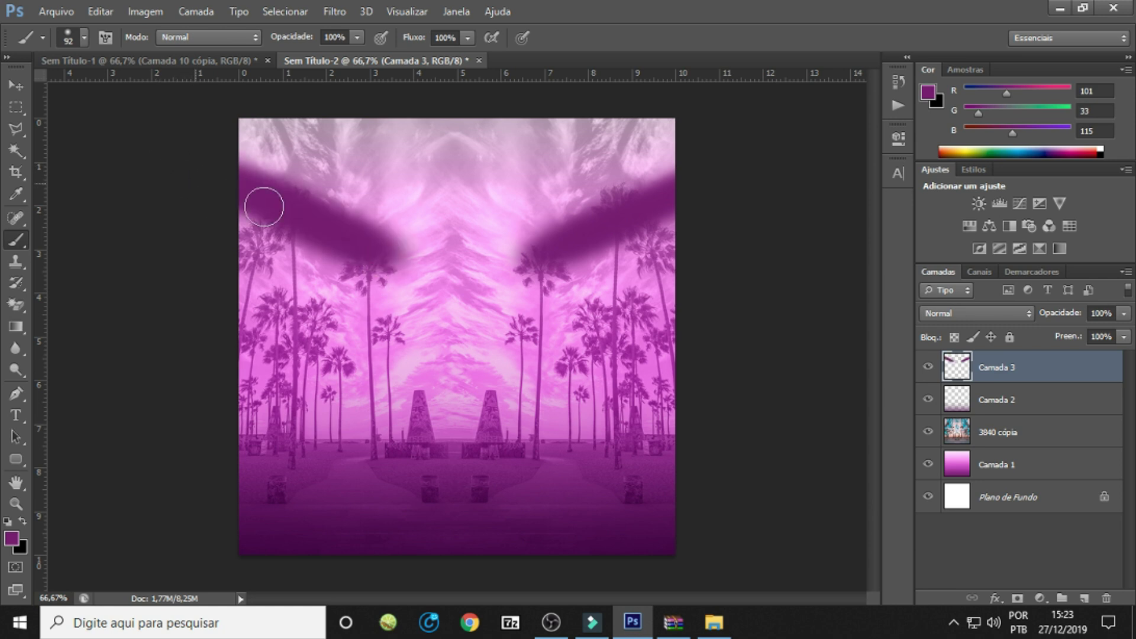
{"action": "mouse_move", "coordinate": [401, 254]}
{"action": "left_mouse_down"}
{"action": "mouse_move", "coordinate": [489, 274]}
{"action": "mouse_move", "coordinate": [436, 228]}
{"action": "left_mouse_up"}
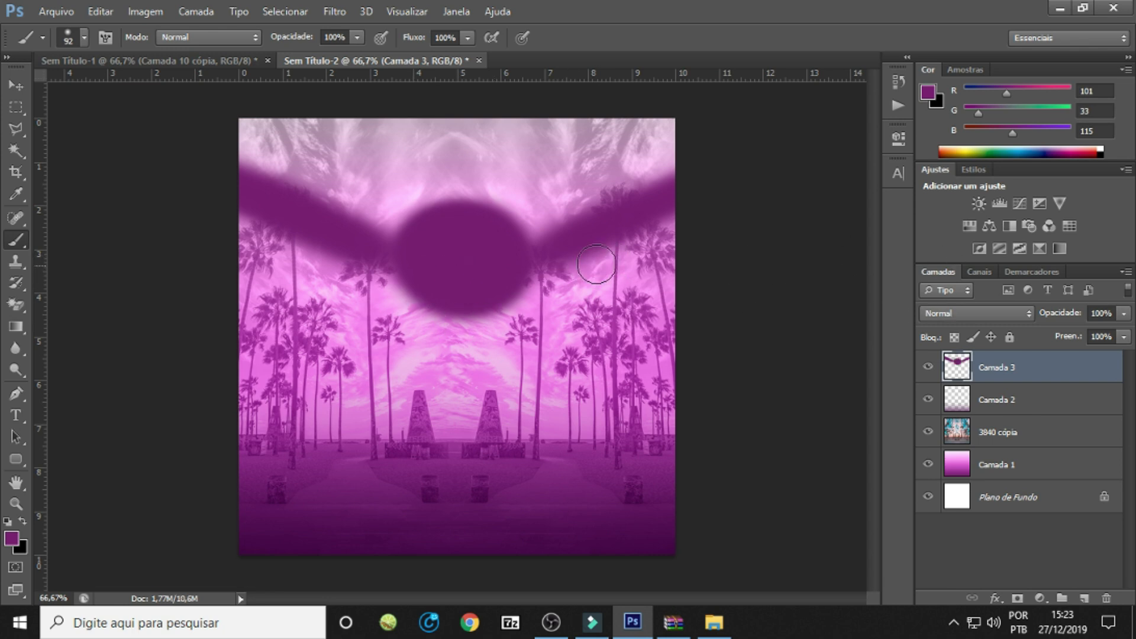
Blend the stroke layer as Subexposição Linear (Adicionar) and bring up the SUMMER BEACH folder.
{"action": "left_click", "coordinate": [977, 313]}
{"action": "left_click", "coordinate": [1000, 142]}
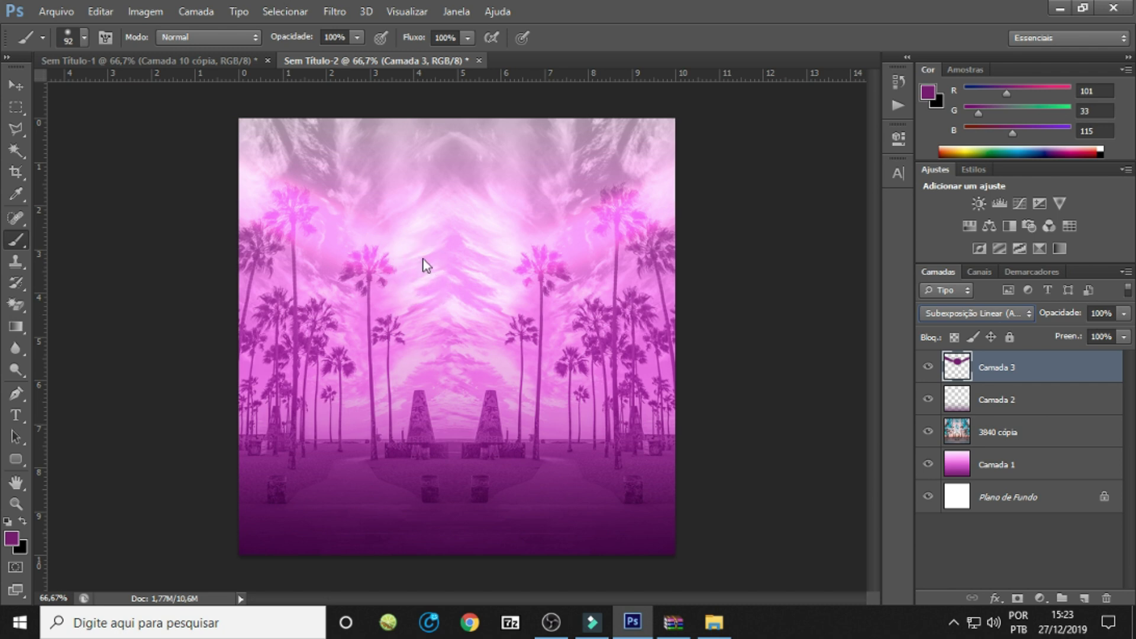
{"action": "left_click", "coordinate": [927, 367]}
{"action": "left_click", "coordinate": [929, 368]}
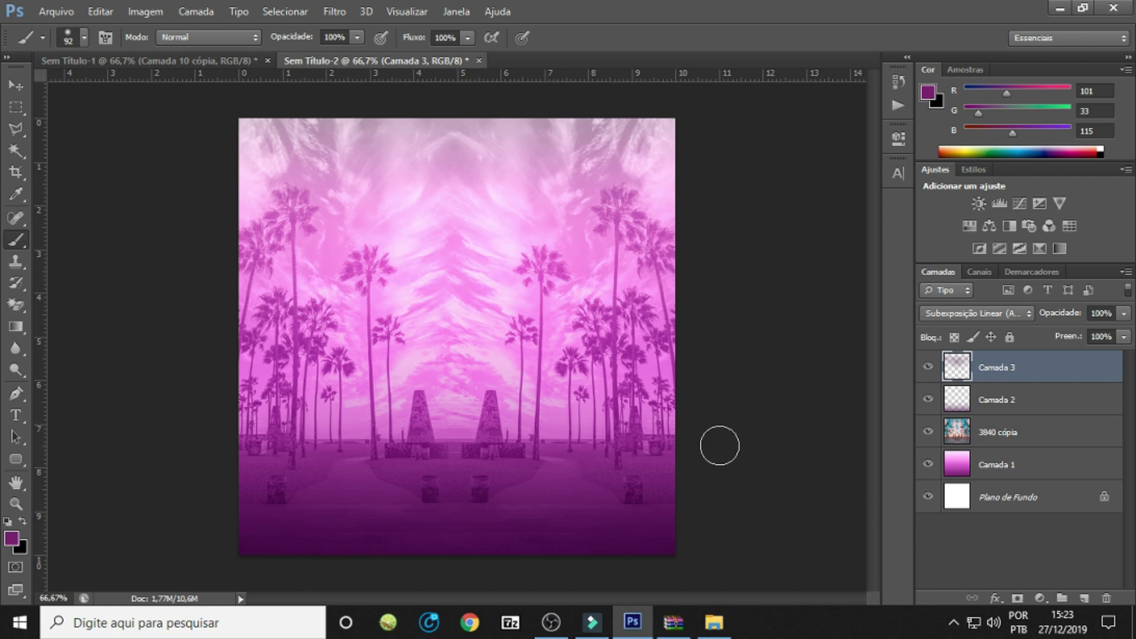
{"action": "left_click", "coordinate": [714, 622]}
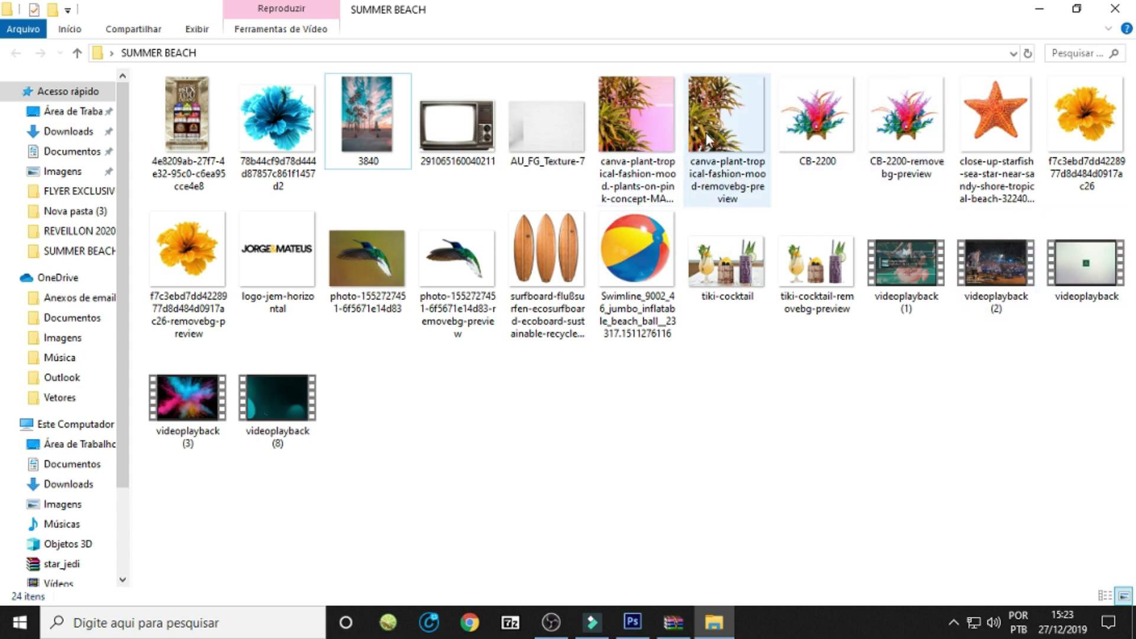
Select nine SUMMER BEACH images (flowers, plant, starfish, hummingbird, surfboard, tiki cocktail) and drop them into Photoshop.
{"action": "left_click", "coordinate": [280, 116]}
{"action": "left_click", "coordinate": [188, 249], "text": "ctrl"}
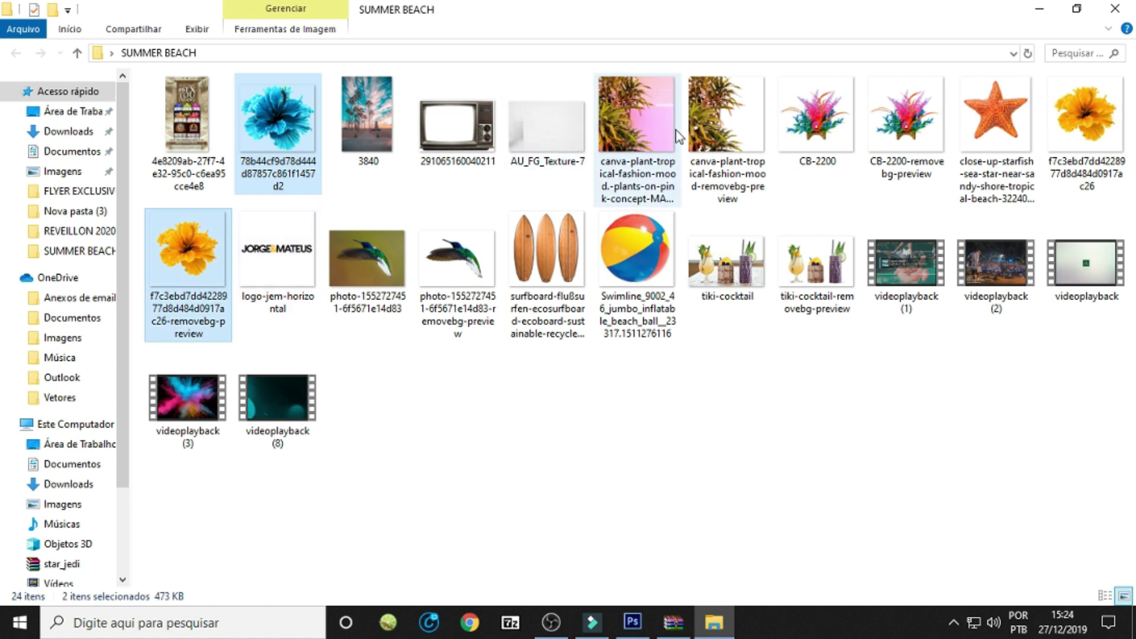
{"action": "left_click", "coordinate": [701, 128], "text": "ctrl"}
{"action": "left_click", "coordinate": [893, 130], "text": "ctrl"}
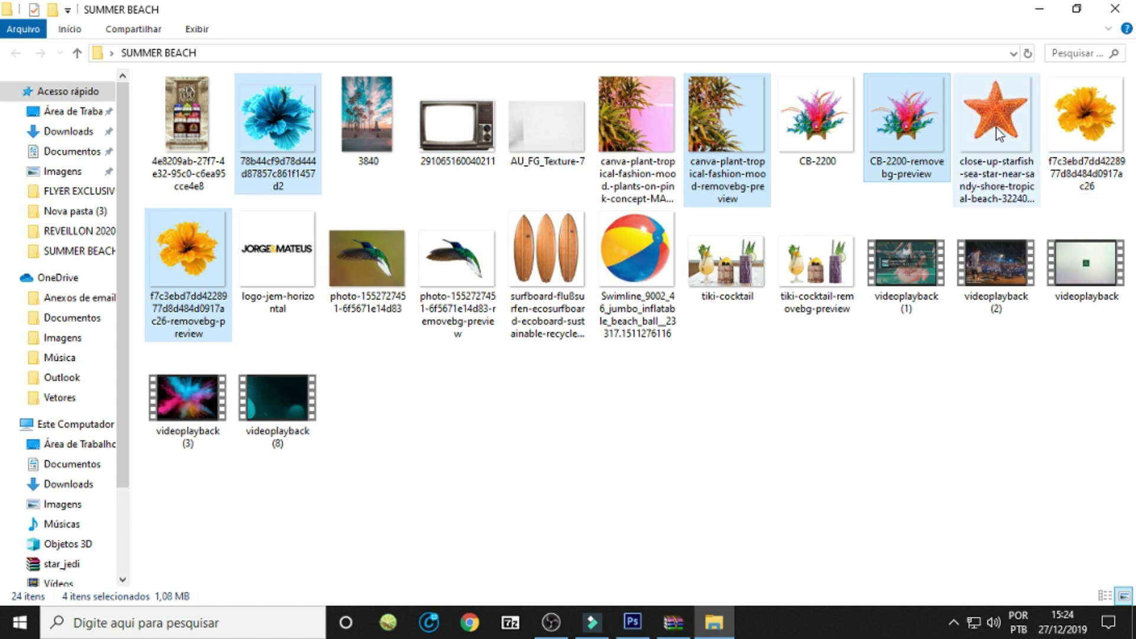
{"action": "left_click", "coordinate": [999, 135], "text": "ctrl"}
{"action": "left_click", "coordinate": [1085, 118], "text": "ctrl"}
{"action": "left_click", "coordinate": [483, 304], "text": "ctrl"}
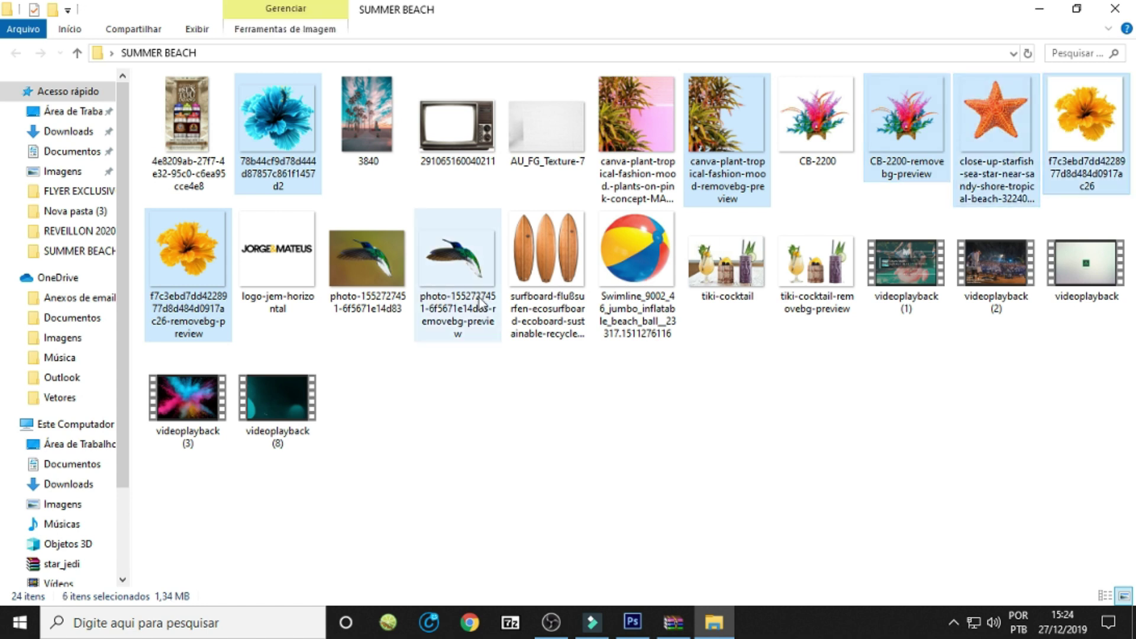
{"action": "left_click", "coordinate": [445, 285], "text": "ctrl"}
{"action": "left_click", "coordinate": [561, 281], "text": "ctrl"}
{"action": "left_click", "coordinate": [817, 275], "text": "ctrl"}
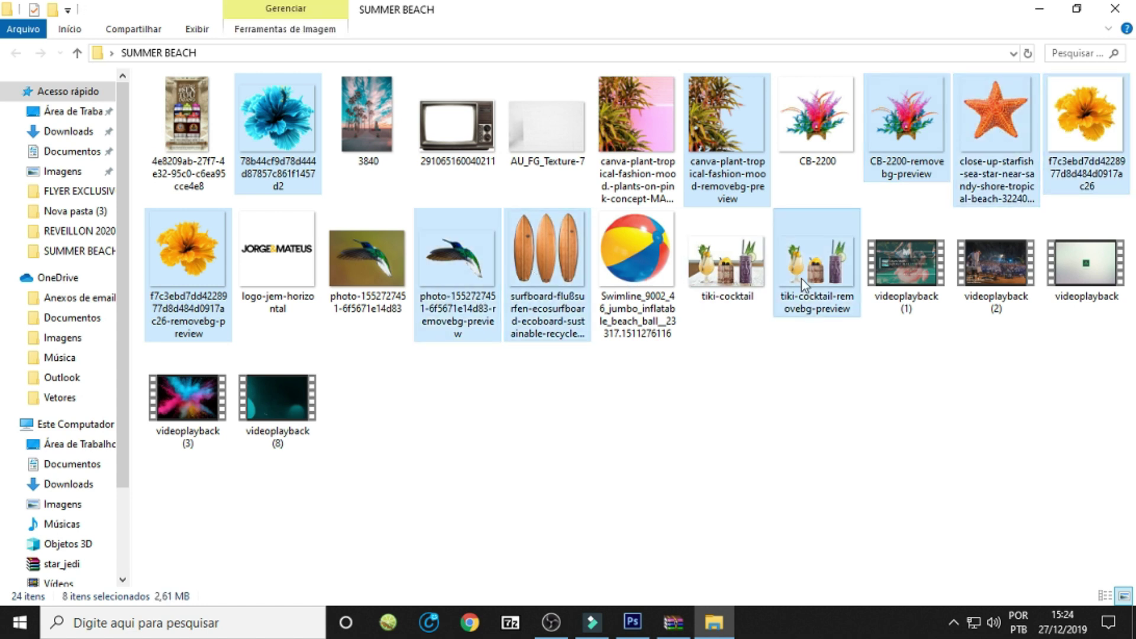
{"action": "left_click_drag", "start_coordinate": [825, 274], "coordinate": [572, 397]}
Commit each placed image: cocktail, blue flower, starfish and the rest.
{"action": "key", "text": "Return"}
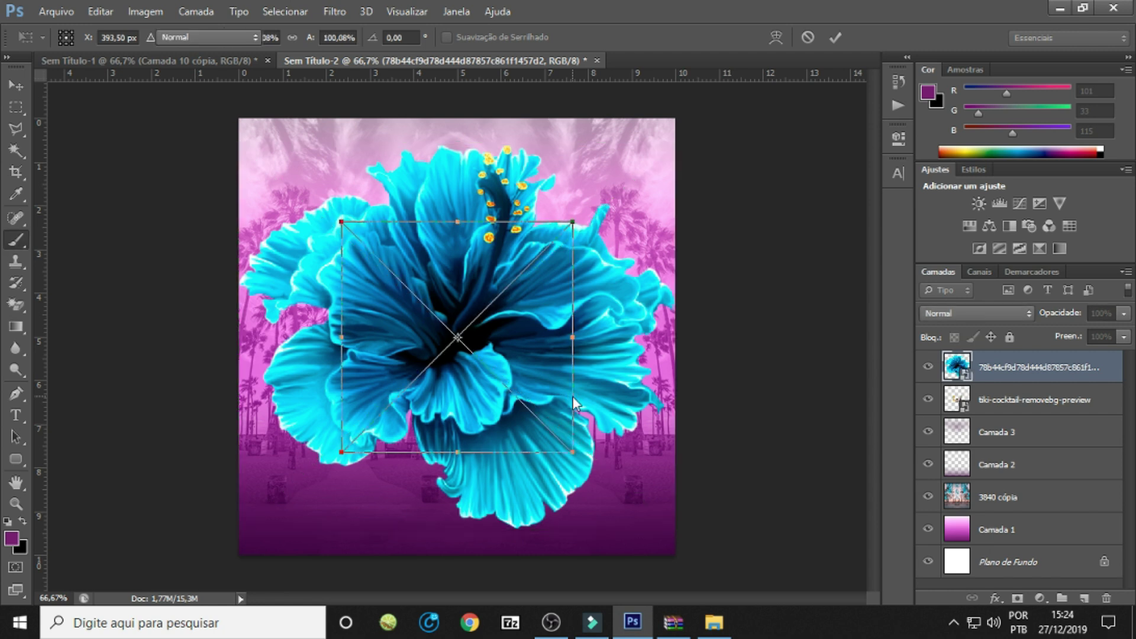
{"action": "key", "text": "Return"}
{"action": "key", "text": "Return"}
{"action": "key", "text": "Return"}
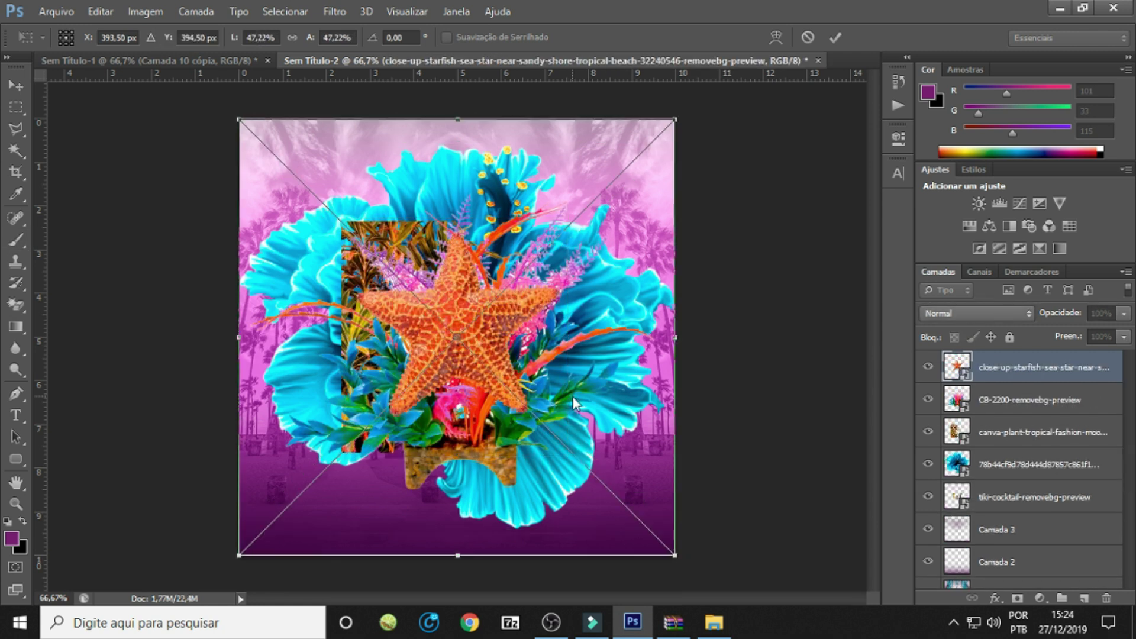
{"action": "key", "text": "Return"}
{"action": "key", "text": "Return"}
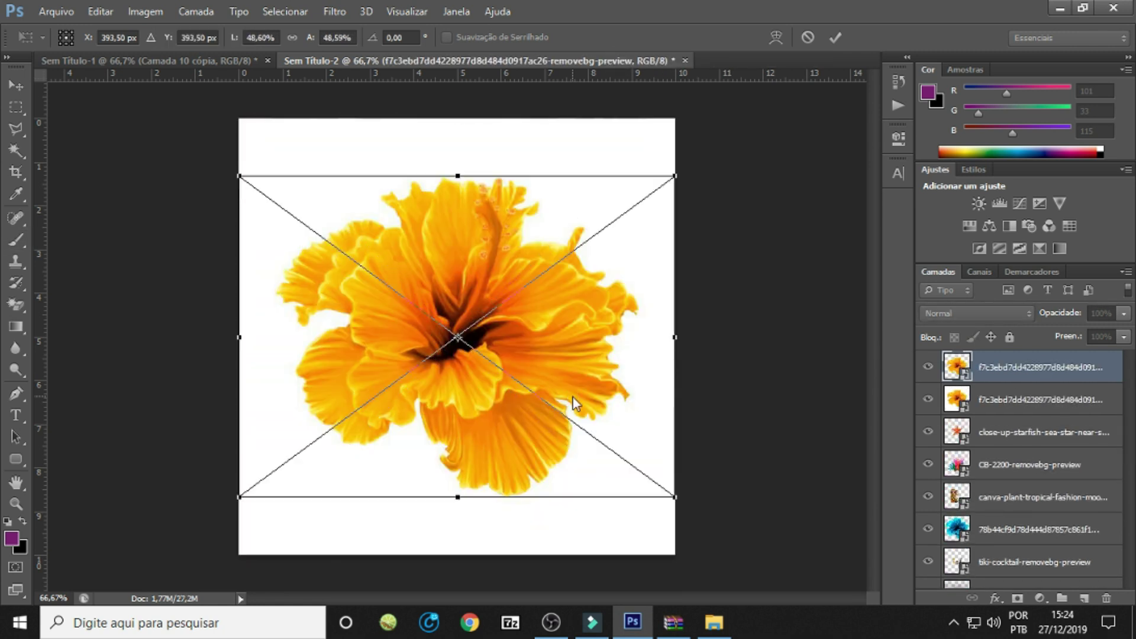
{"action": "key", "text": "Return"}
{"action": "key", "text": "Return"}
{"action": "key", "text": "Return"}
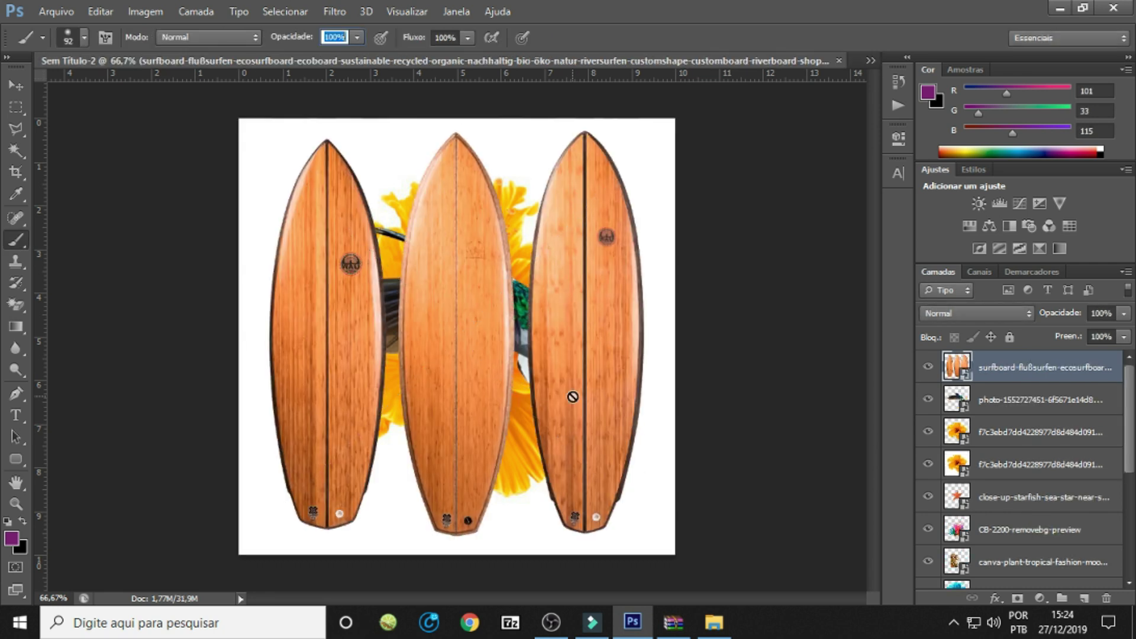
Dismiss the invalid opacity warning and delete the duplicate yellow flower layer.
{"action": "double_click", "coordinate": [1000, 465]}
{"action": "key", "text": "Return"}
{"action": "key", "text": "BackSpace"}
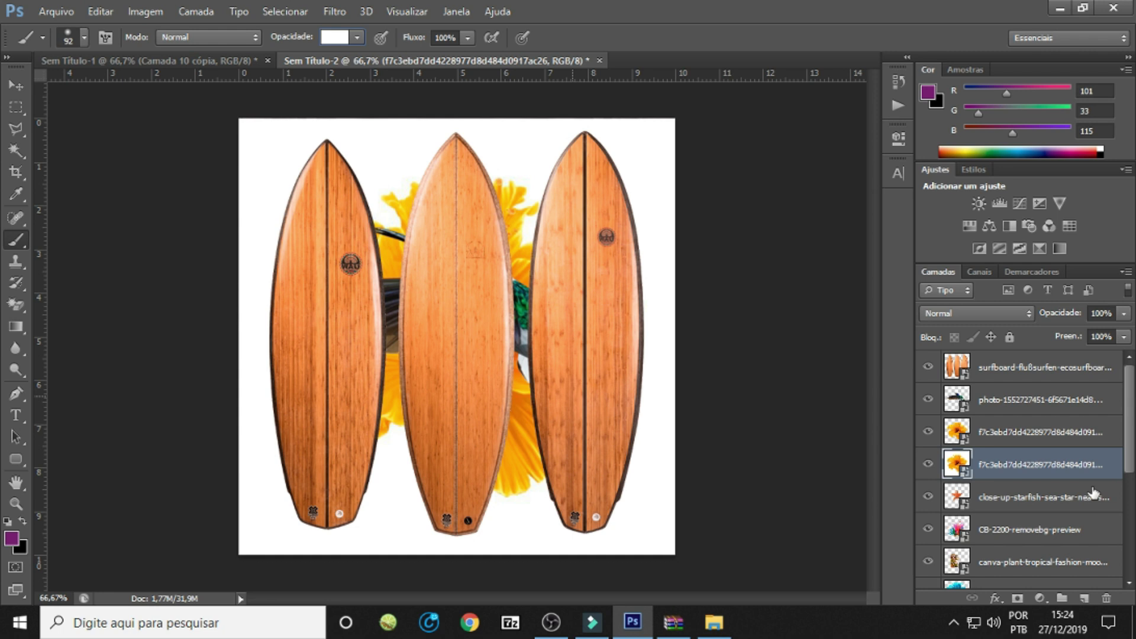
{"action": "left_click", "coordinate": [16, 107]}
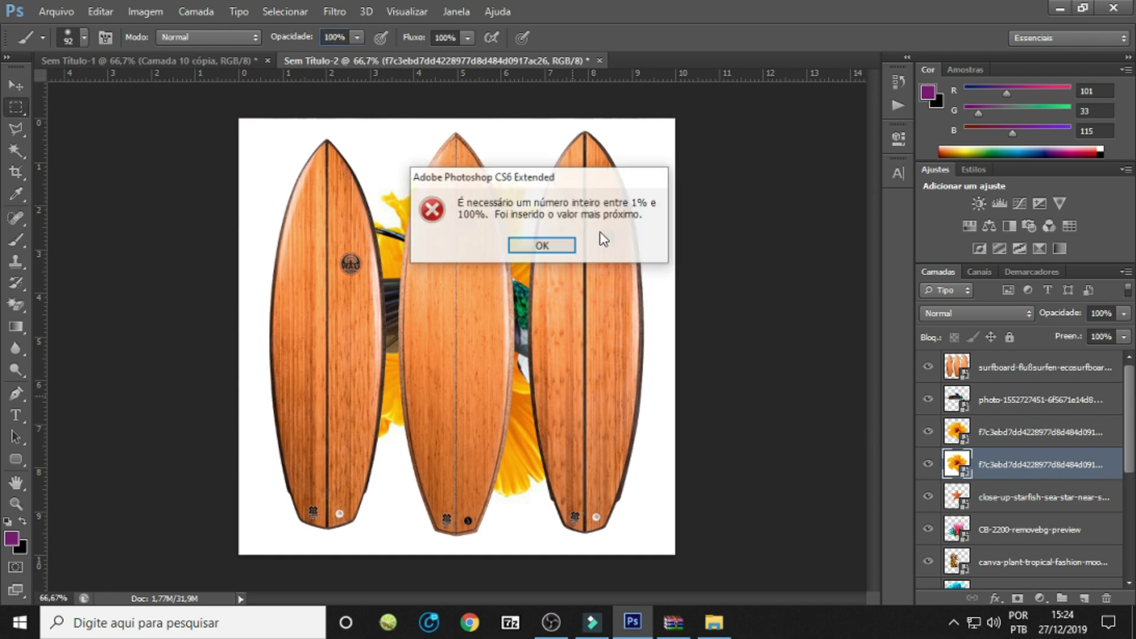
{"action": "left_click", "coordinate": [559, 254]}
{"action": "key", "text": "Delete"}
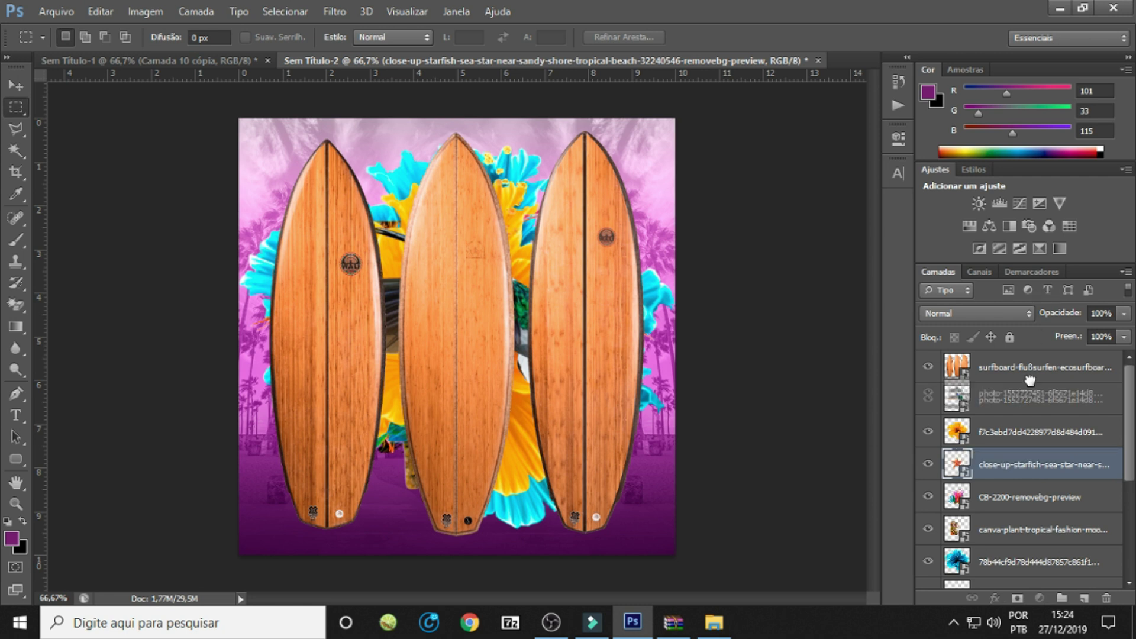
Hide the photo, flower, starfish, plant and tiki cocktail layers so only the surfboards show.
{"action": "left_click", "coordinate": [989, 397]}
{"action": "left_click_drag", "start_coordinate": [927, 399], "coordinate": [928, 529]}
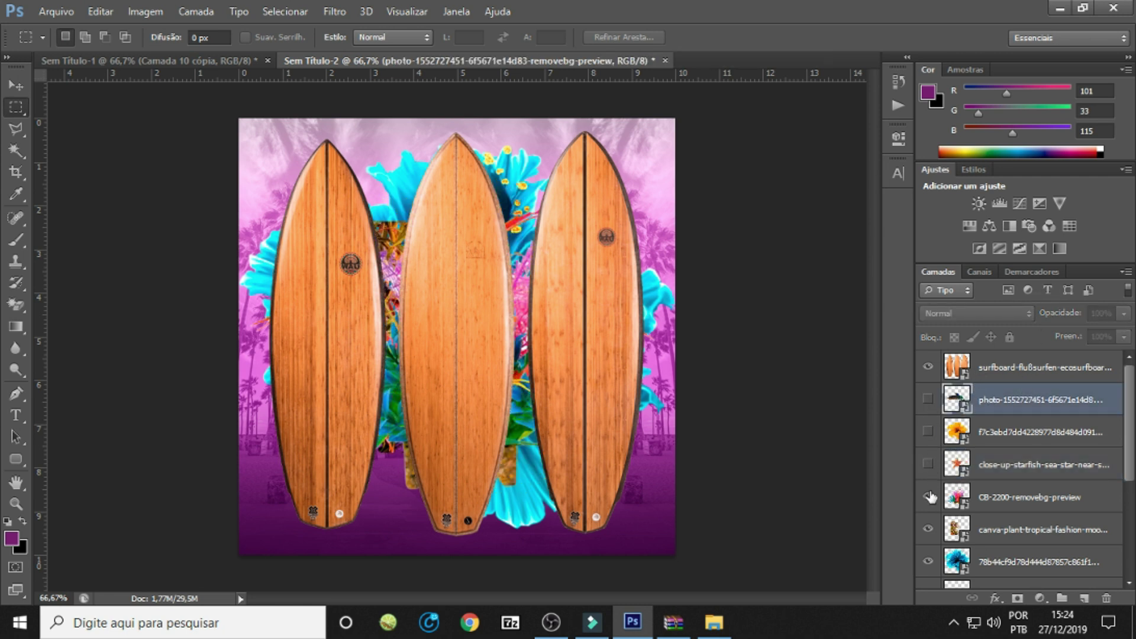
{"action": "left_click", "coordinate": [928, 562]}
{"action": "left_click", "coordinate": [1000, 370]}
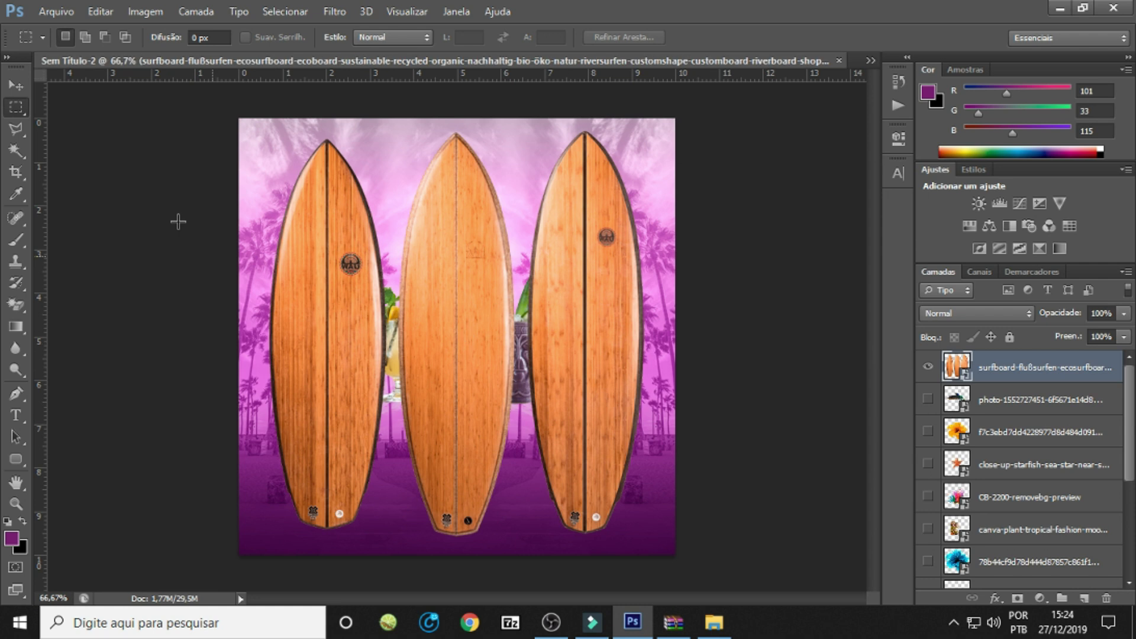
{"action": "mouse_move", "coordinate": [1132, 422]}
{"action": "left_mouse_down"}
{"action": "mouse_move", "coordinate": [1119, 469]}
{"action": "mouse_move", "coordinate": [1128, 381]}
{"action": "left_mouse_up"}
{"action": "left_click", "coordinate": [928, 514]}
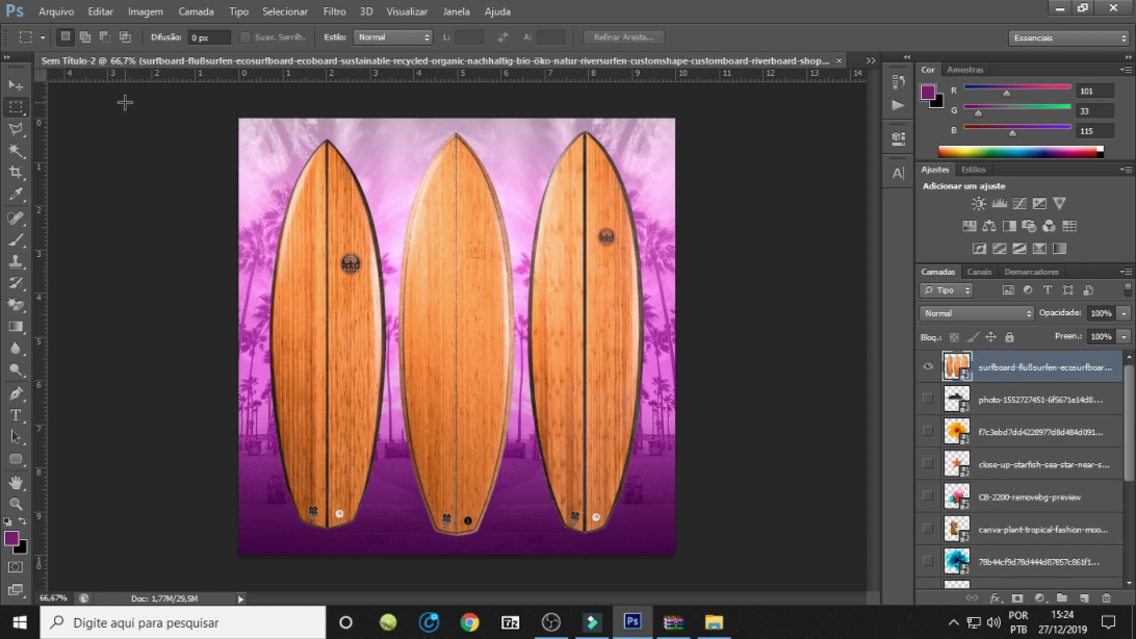
Copy the centre surfboard to its own layer Camada 4 and delete the original three-board layer.
{"action": "left_click_drag", "start_coordinate": [394, 118], "coordinate": [520, 552]}
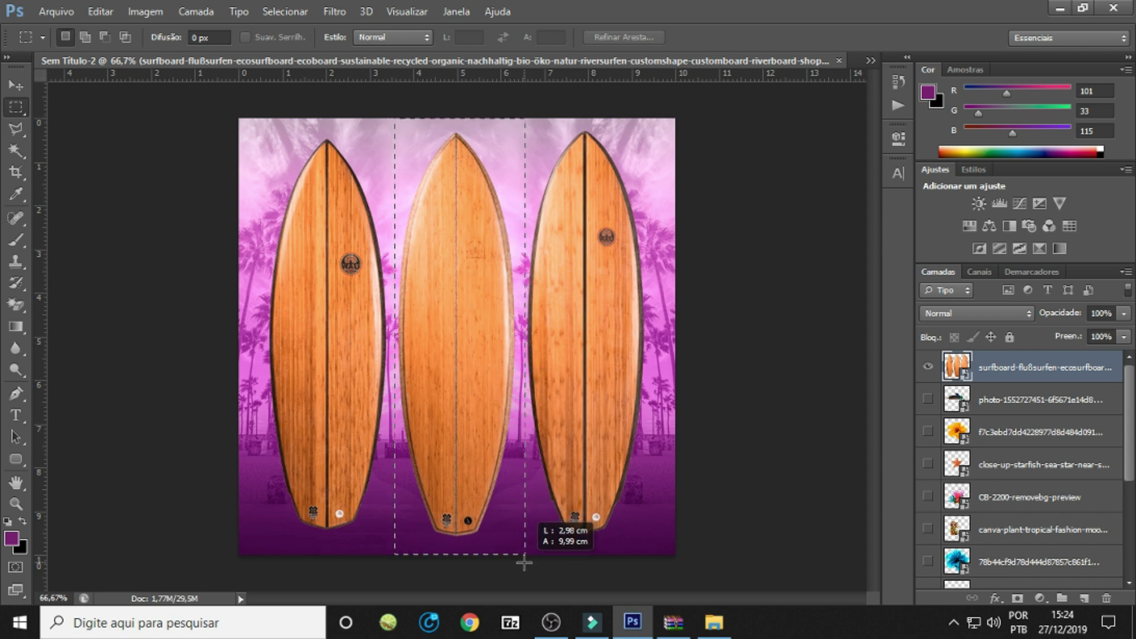
{"action": "left_click_drag", "start_coordinate": [520, 552], "coordinate": [524, 554]}
{"action": "key", "text": "ctrl+j"}
{"action": "left_click", "coordinate": [1000, 399]}
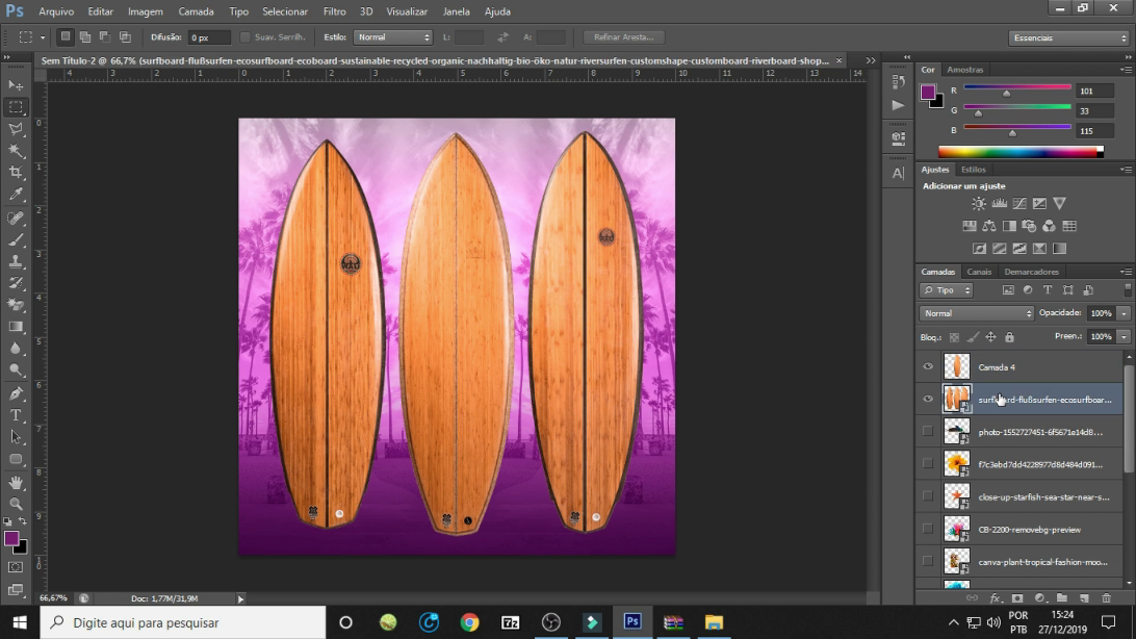
{"action": "key", "text": "Delete"}
{"action": "left_click", "coordinate": [999, 374]}
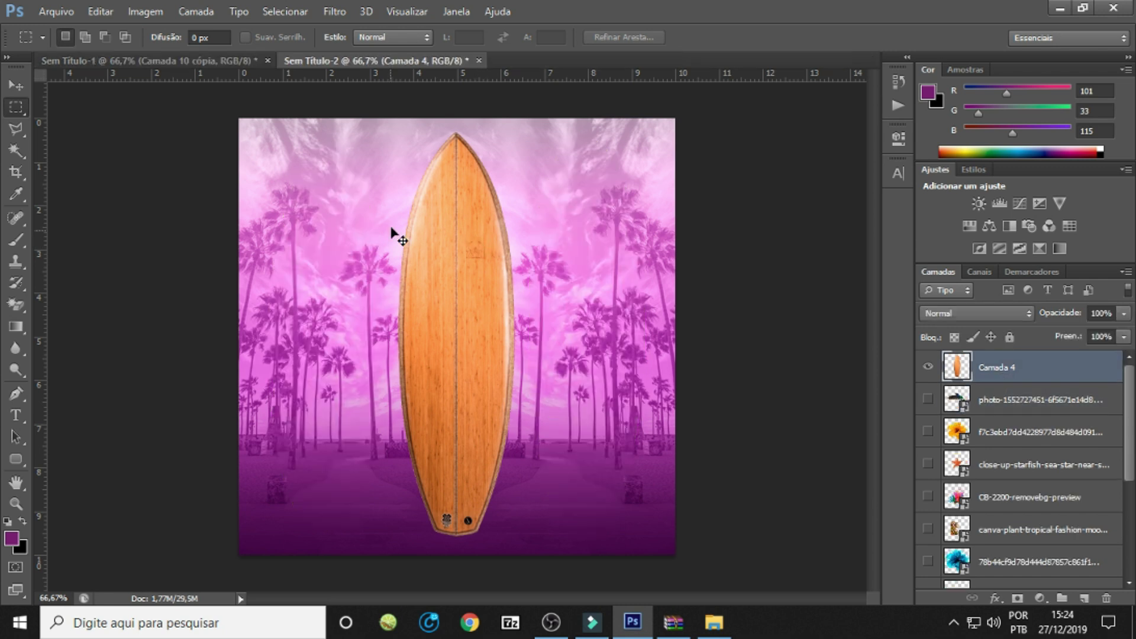
Rotate the surfboard 90°, scale it to about 85%, set it across the top, and open Levels.
{"action": "key", "text": "ctrl+t"}
{"action": "left_click_drag", "start_coordinate": [527, 122], "coordinate": [610, 383]}
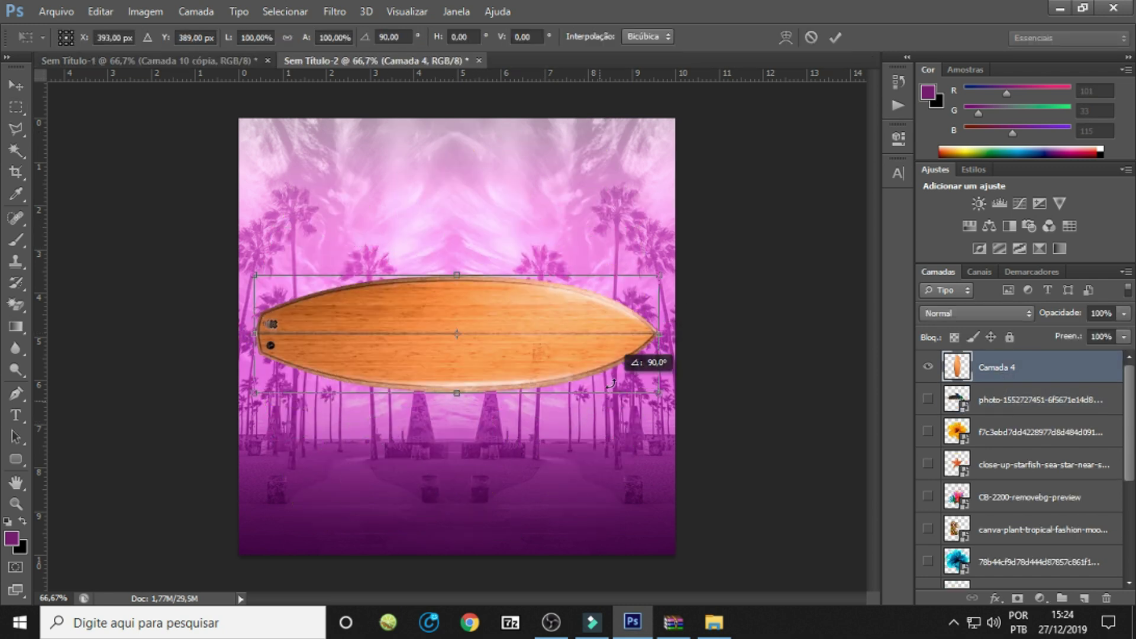
{"action": "left_click_drag", "start_coordinate": [660, 275], "coordinate": [599, 294]}
{"action": "mouse_move", "coordinate": [515, 325]}
{"action": "left_mouse_down"}
{"action": "mouse_move", "coordinate": [531, 257]}
{"action": "mouse_move", "coordinate": [505, 251]}
{"action": "left_mouse_up"}
{"action": "key", "text": "Return"}
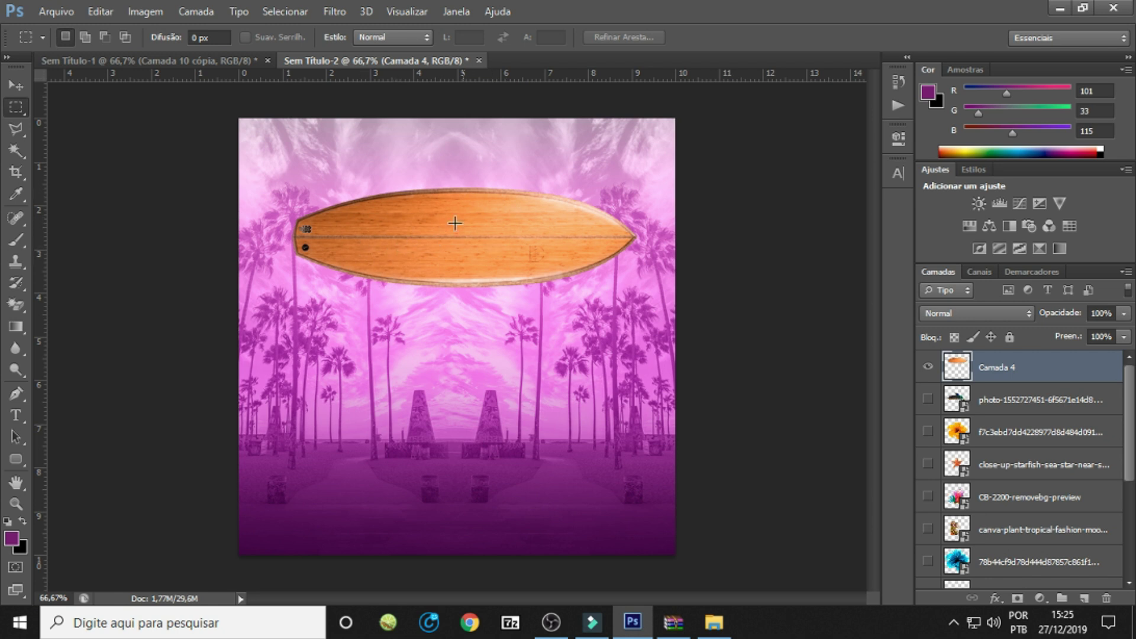
{"action": "key", "text": "ctrl+l"}
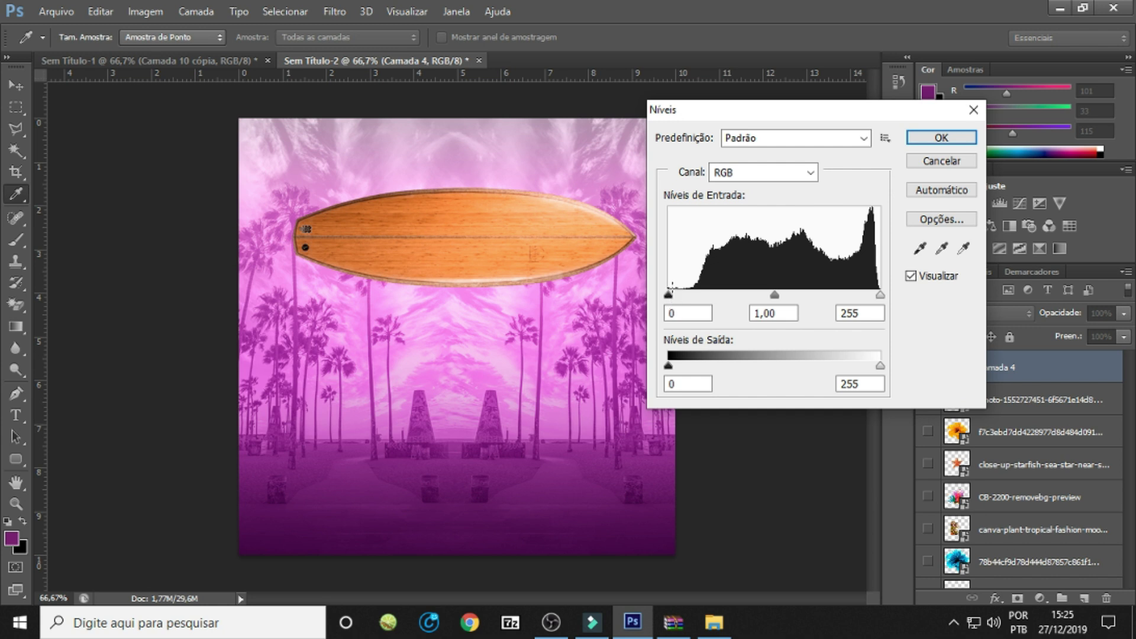
Apply Levels to the surfboard with black input 60 and midtones 0,91.
{"action": "left_click_drag", "start_coordinate": [669, 294], "coordinate": [718, 294]}
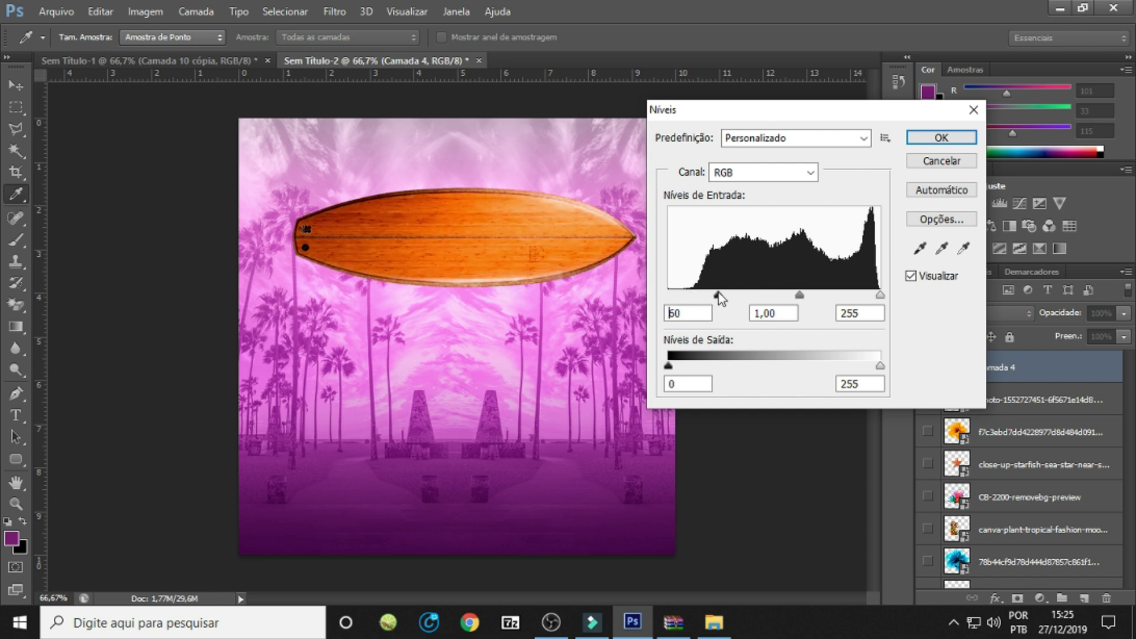
{"action": "left_click", "coordinate": [879, 295]}
{"action": "mouse_move", "coordinate": [788, 295]}
{"action": "left_mouse_down"}
{"action": "mouse_move", "coordinate": [823, 293]}
{"action": "mouse_move", "coordinate": [809, 299]}
{"action": "left_mouse_up"}
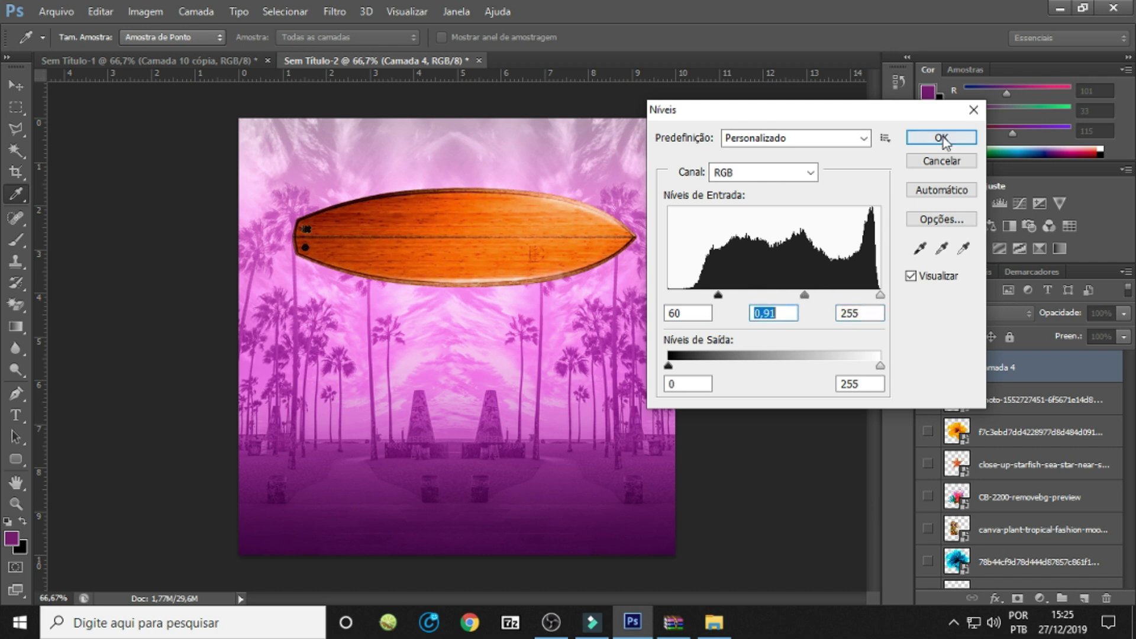
{"action": "left_click", "coordinate": [941, 137]}
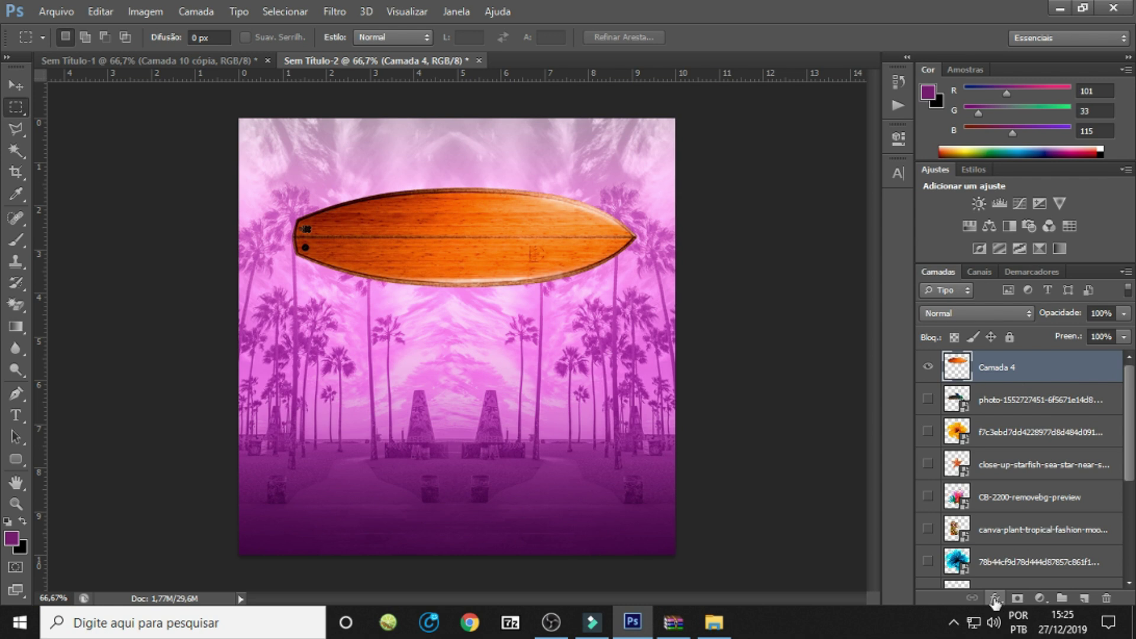
Add a Colour Overlay effect to the surfboard using purple sampled from the background.
{"action": "left_click", "coordinate": [995, 600]}
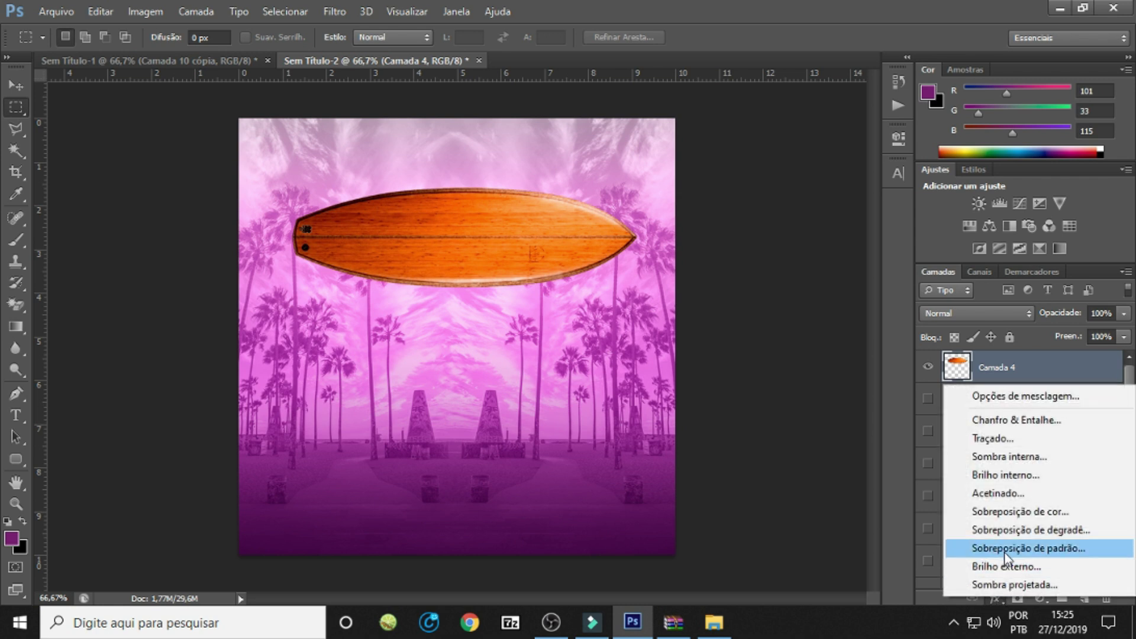
{"action": "left_click", "coordinate": [999, 512]}
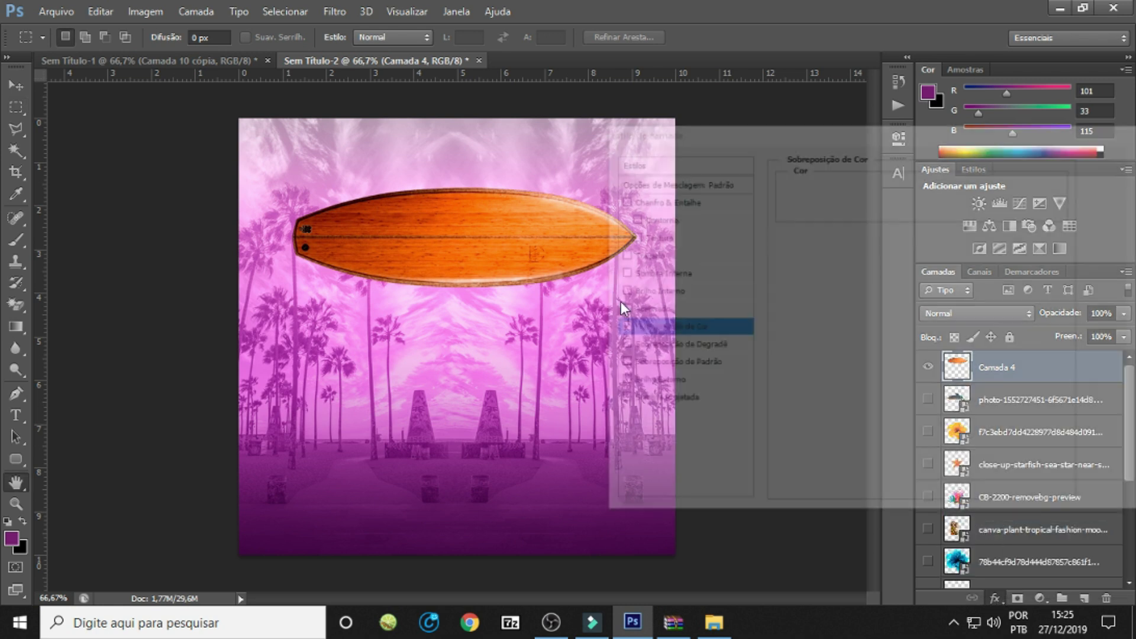
{"action": "left_click", "coordinate": [1039, 184]}
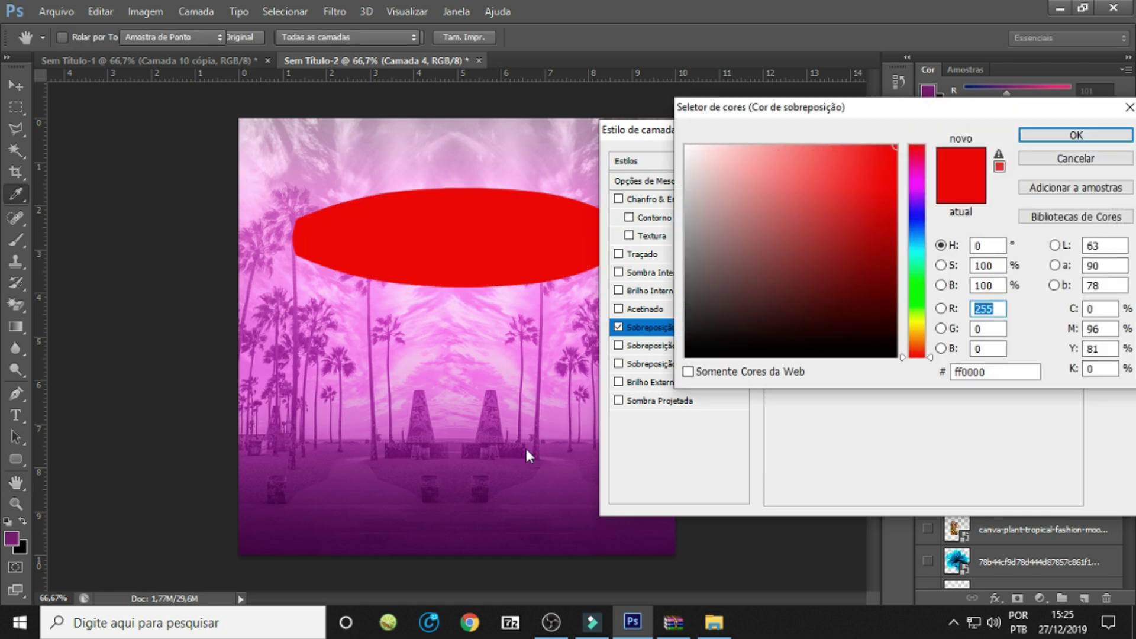
{"action": "left_click", "coordinate": [577, 438]}
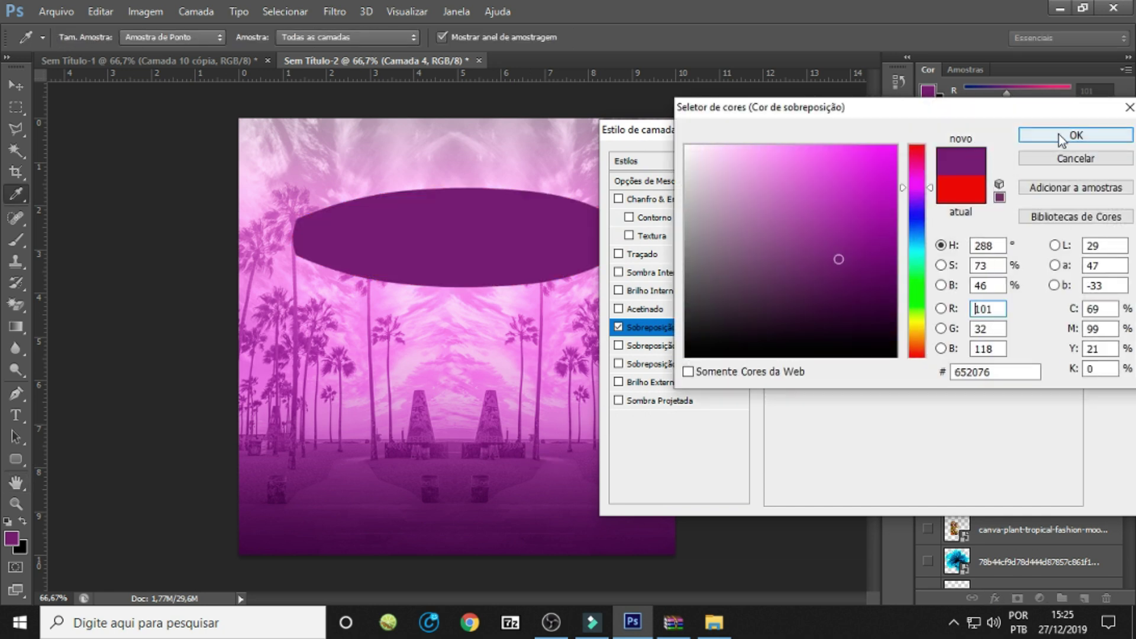
{"action": "left_click", "coordinate": [1041, 135]}
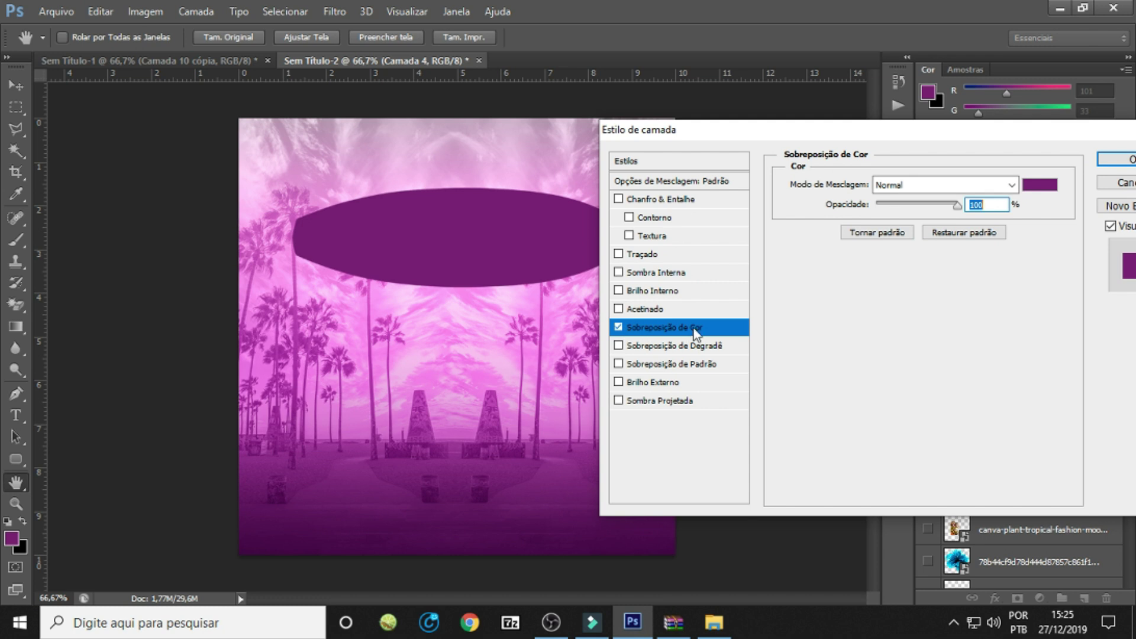
Set the overlay blend mode to Cor, after briefly trying Multiplicação, and apply the style.
{"action": "left_click", "coordinate": [1011, 185]}
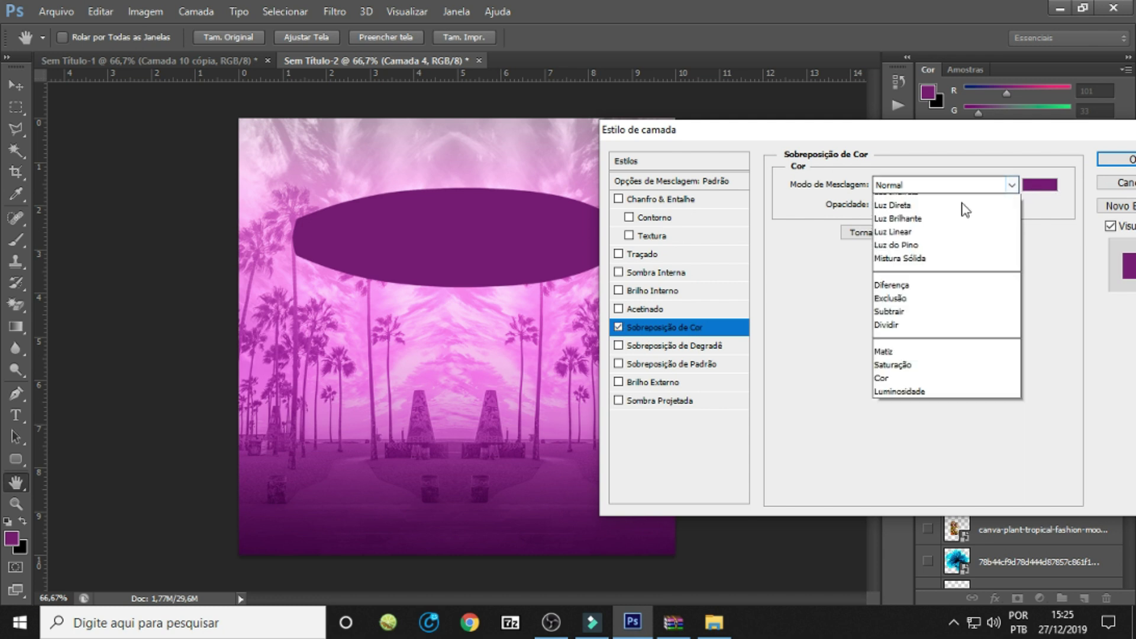
{"action": "left_click", "coordinate": [892, 602]}
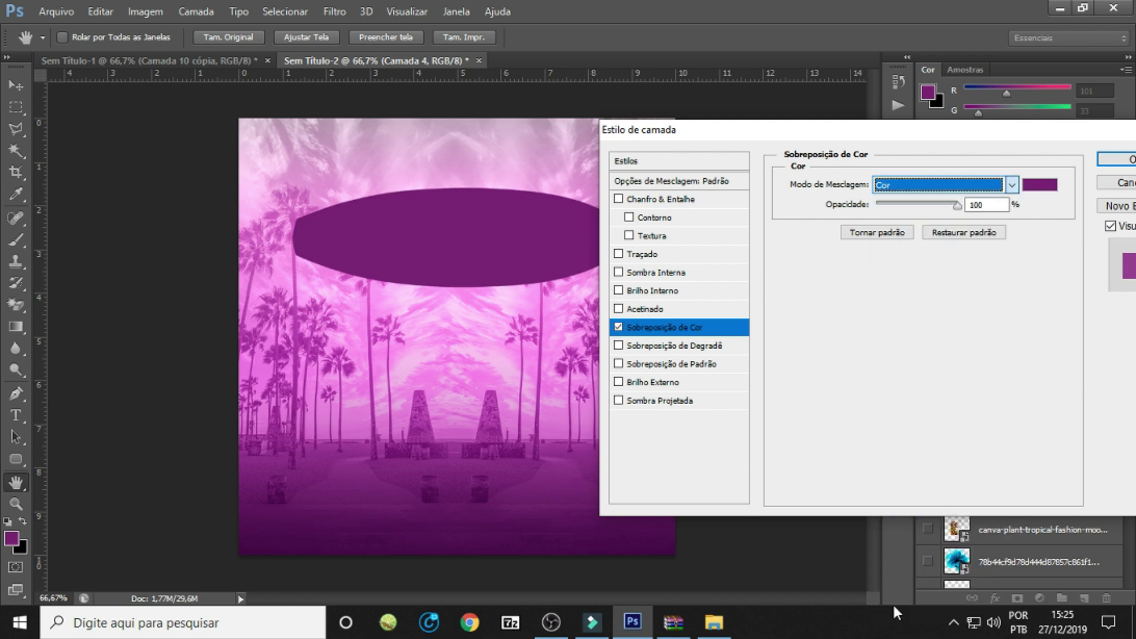
{"action": "left_click", "coordinate": [945, 185]}
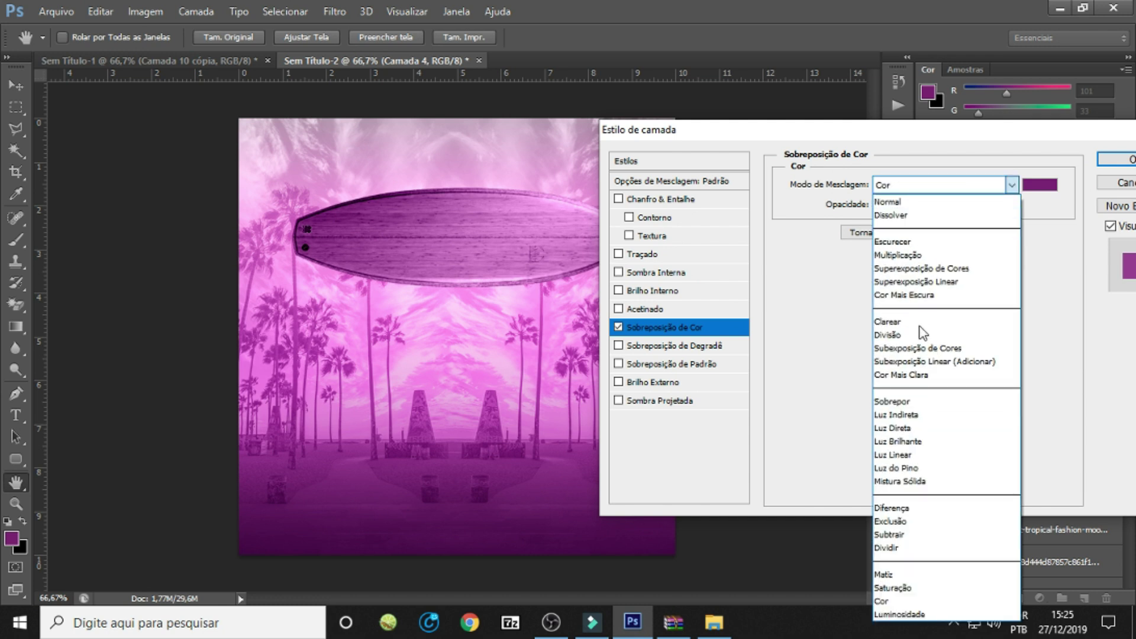
{"action": "left_click", "coordinate": [900, 602]}
{"action": "left_click", "coordinate": [932, 186]}
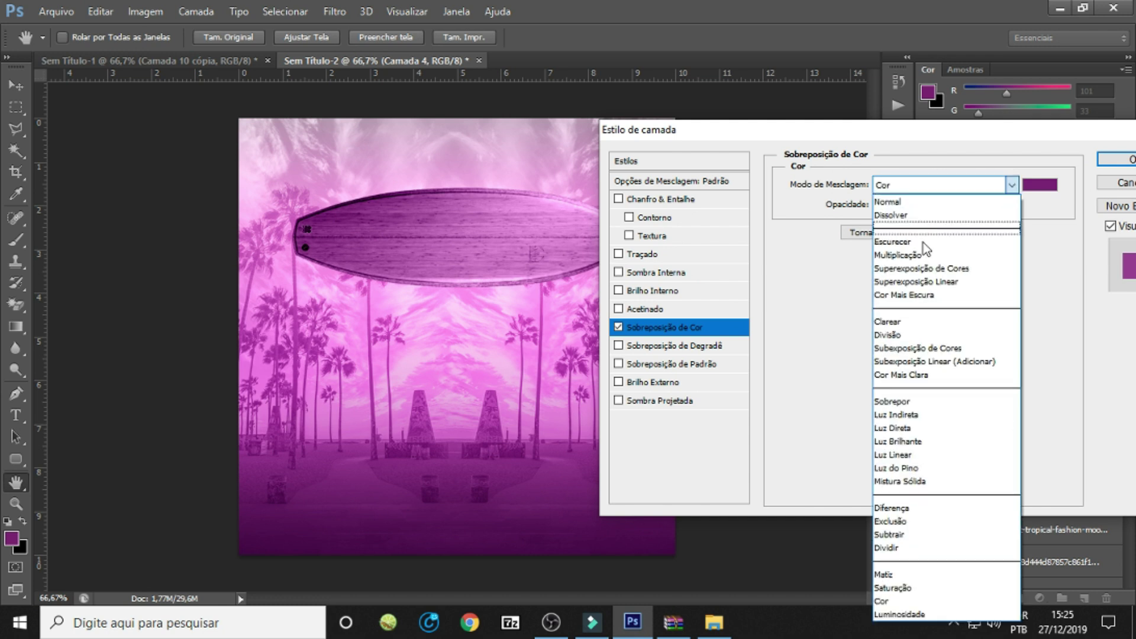
{"action": "left_click", "coordinate": [914, 255]}
{"action": "left_click", "coordinate": [941, 186]}
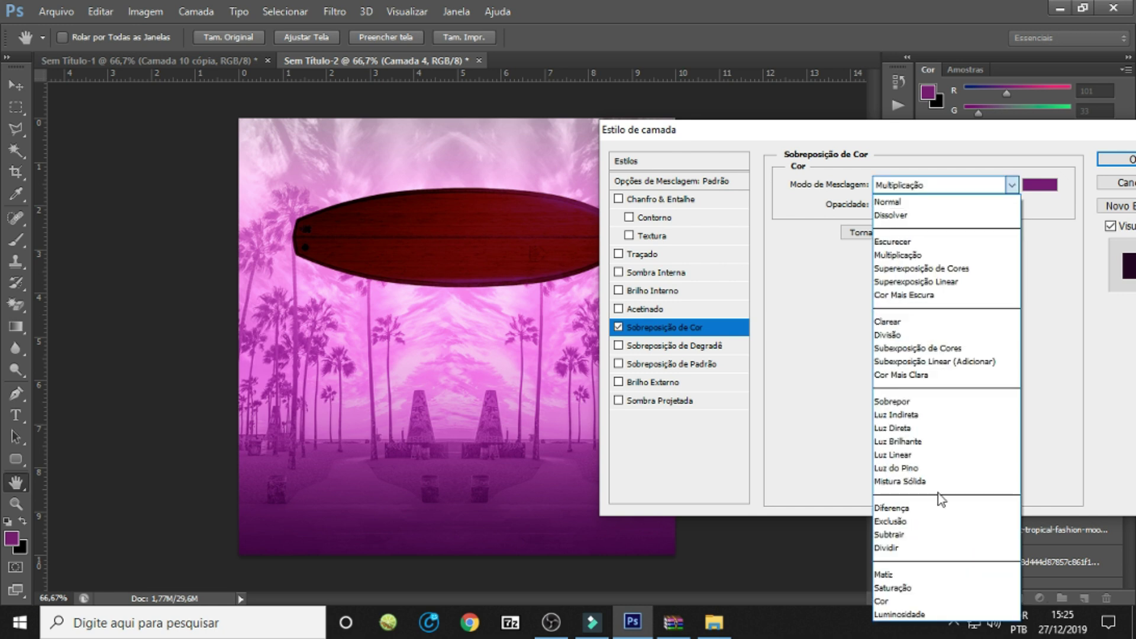
{"action": "left_click", "coordinate": [899, 602]}
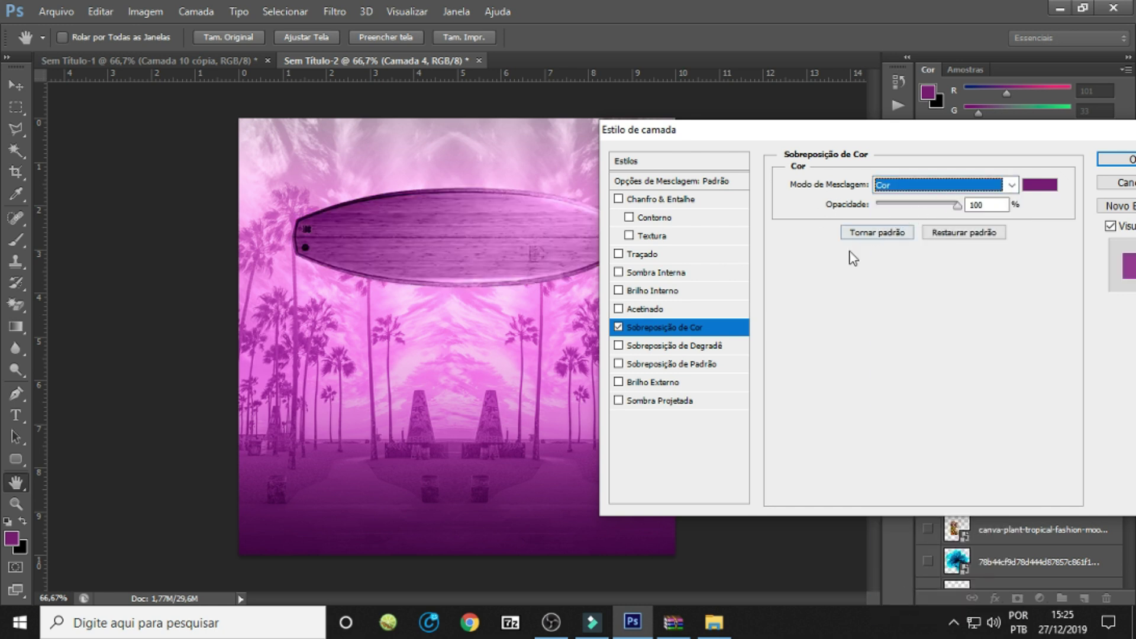
{"action": "left_click", "coordinate": [1120, 158]}
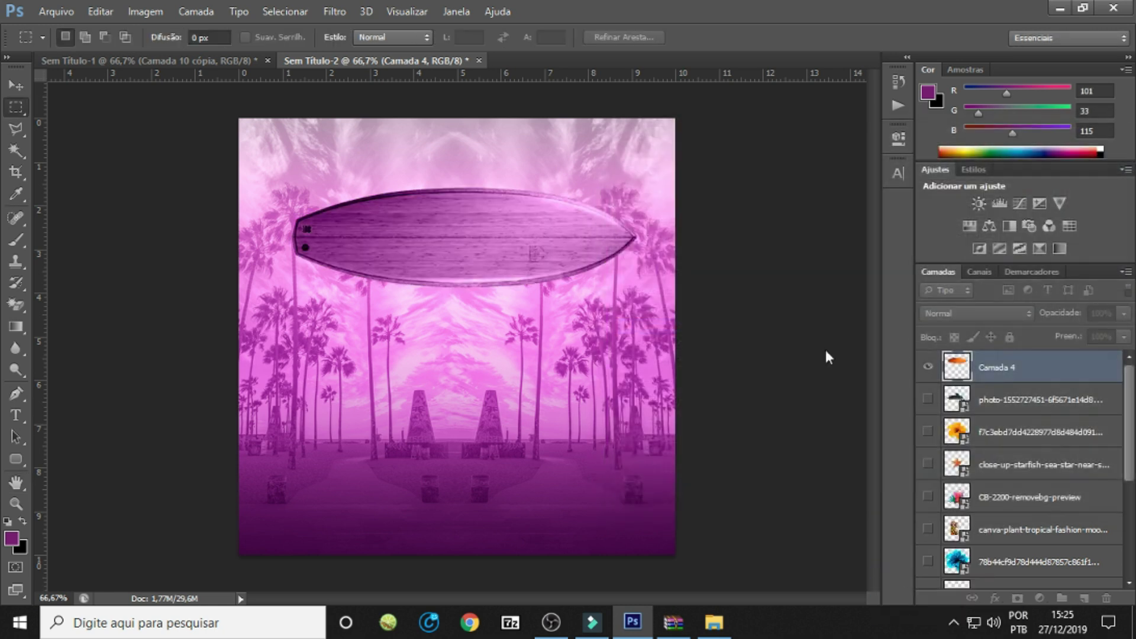
Convert the surfboard to a smart object and add a Multiplicação copy at 78% fill.
{"action": "right_click", "coordinate": [1017, 377]}
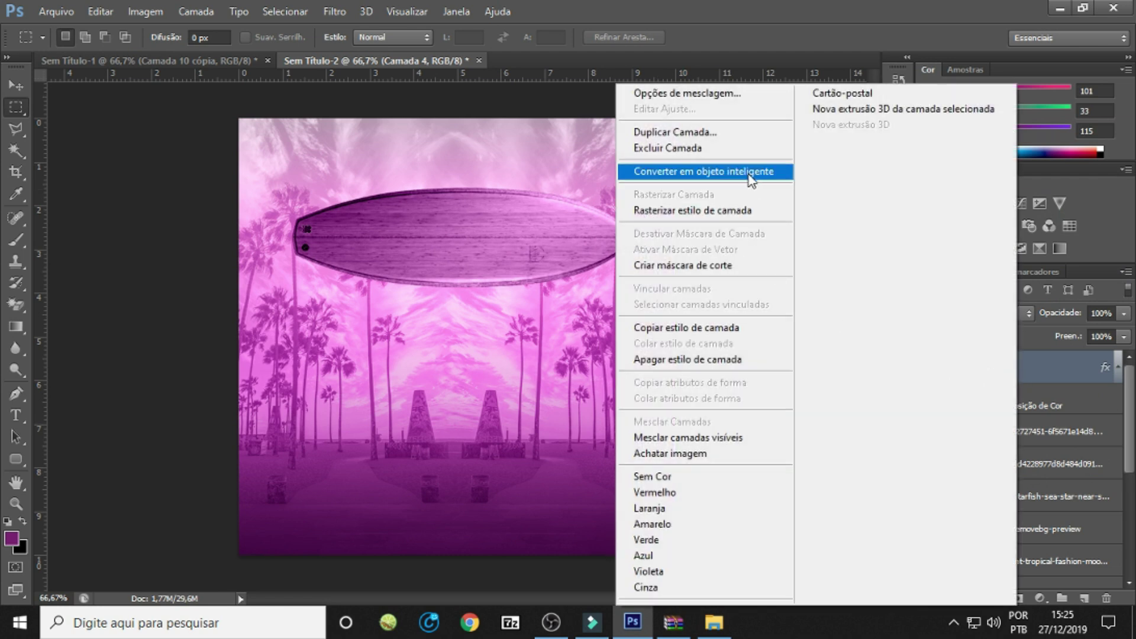
{"action": "left_click", "coordinate": [749, 175]}
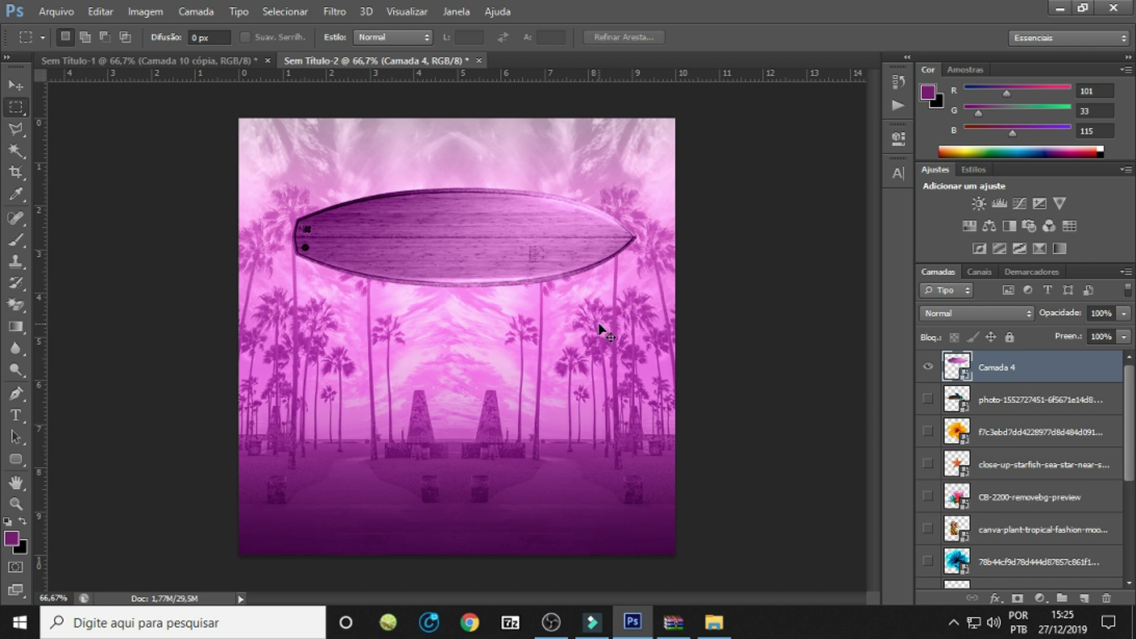
{"action": "key", "text": "ctrl+j"}
{"action": "left_click", "coordinate": [967, 313]}
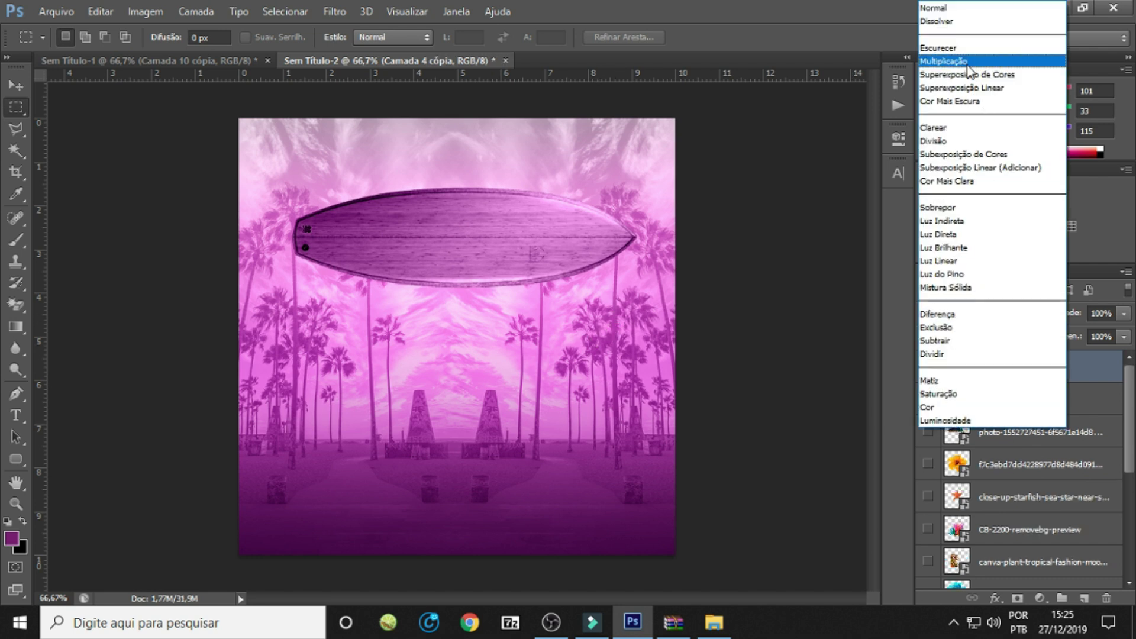
{"action": "left_click", "coordinate": [969, 62]}
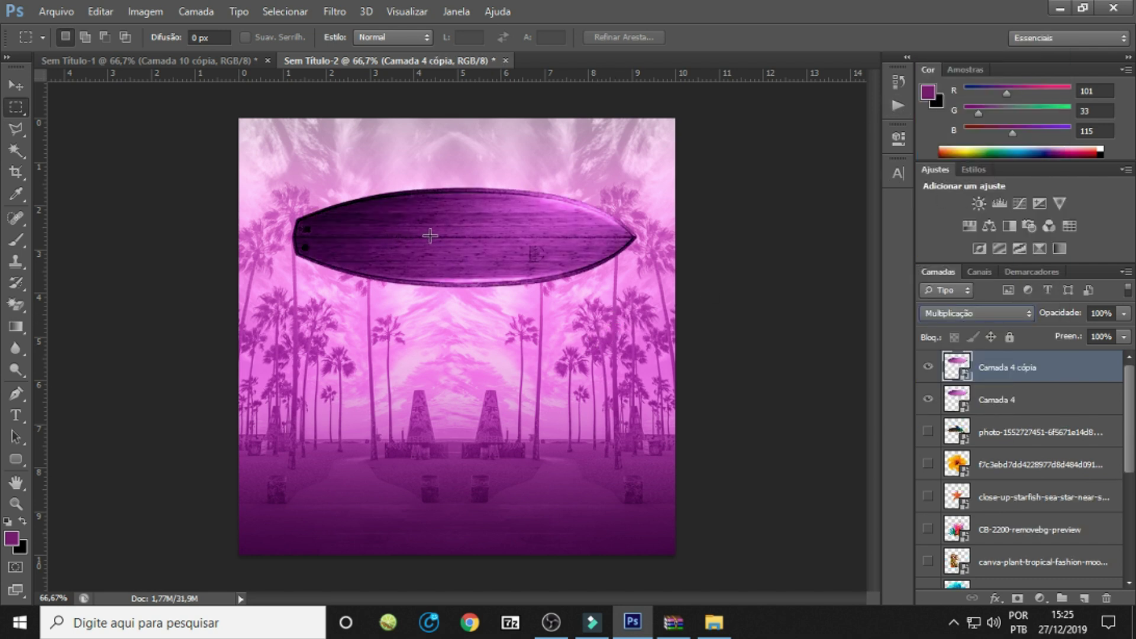
{"action": "left_click", "coordinate": [1123, 337]}
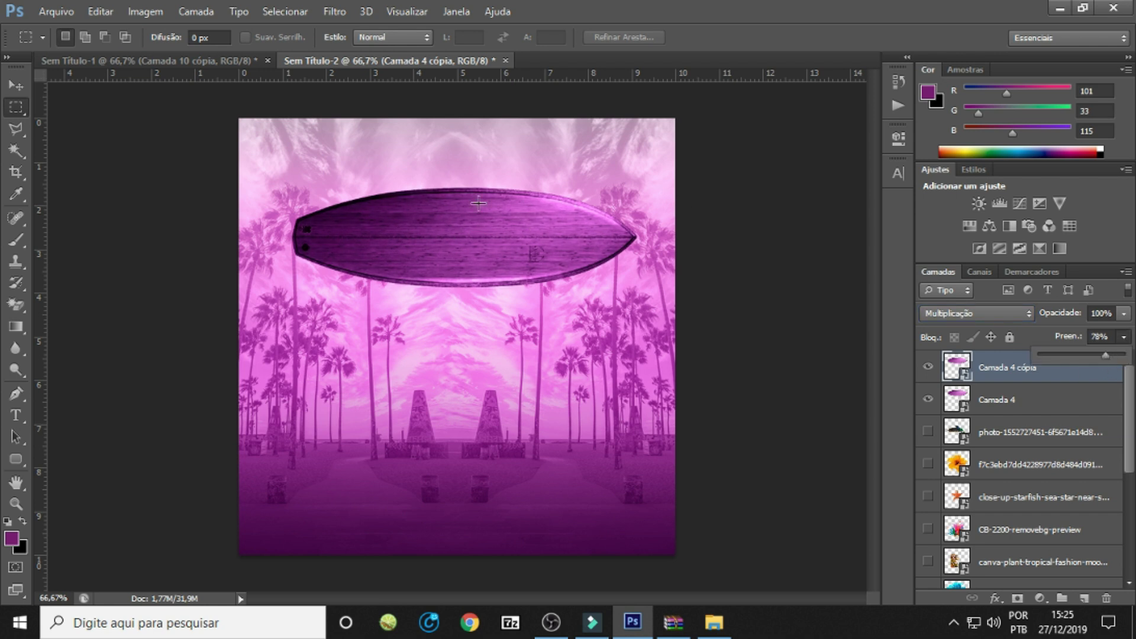
Merge Camada 4 and its copy into the single layer Camada 4 cópia.
{"action": "left_click", "coordinate": [934, 376]}
{"action": "left_click", "coordinate": [928, 367]}
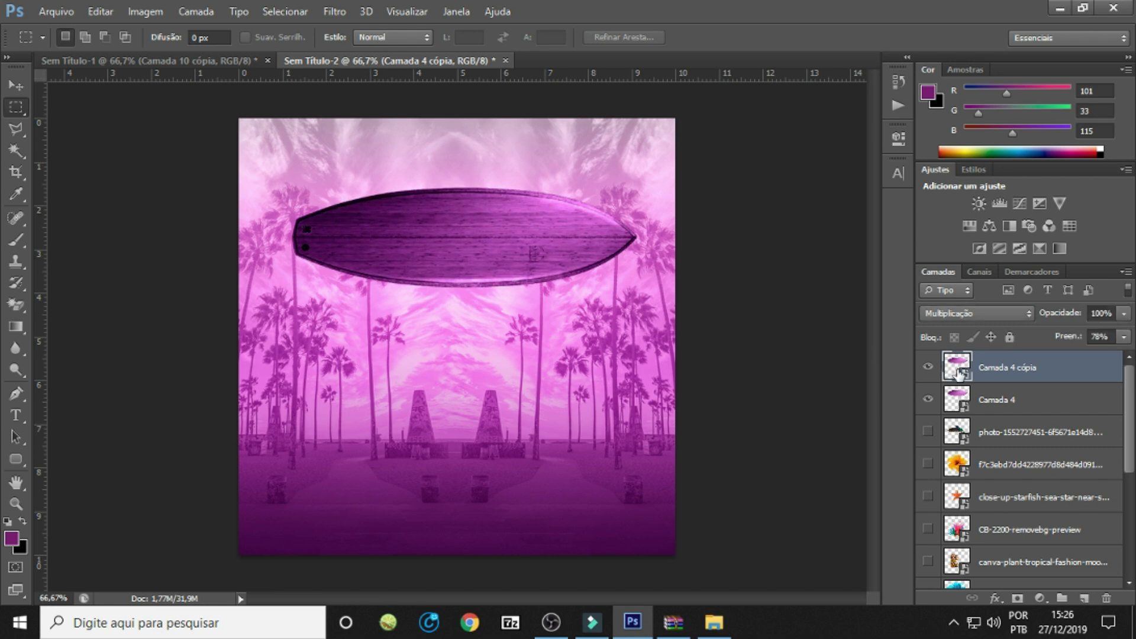
{"action": "left_click", "coordinate": [1016, 402], "text": "ctrl"}
{"action": "right_click", "coordinate": [1016, 396]}
{"action": "left_click", "coordinate": [763, 423]}
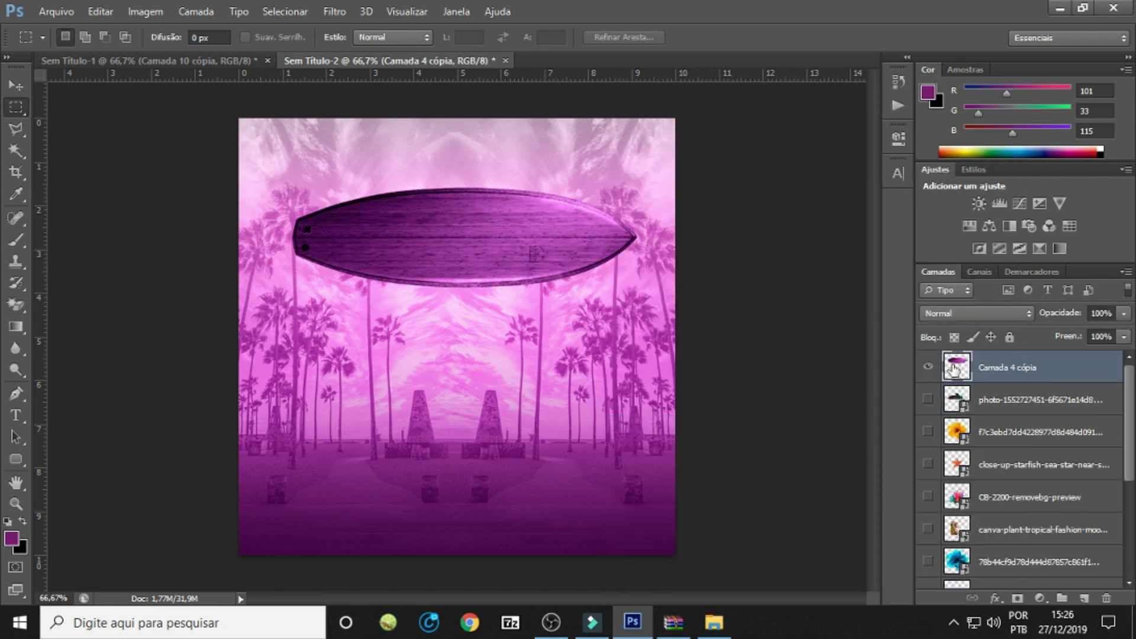
{"action": "left_click", "coordinate": [928, 367]}
Show the tropical plant layer and move it above the surfboard layer.
{"action": "scroll", "coordinate": [1030, 461], "scroll_direction": "down", "scroll_amount": 4}
{"action": "left_click", "coordinate": [928, 475]}
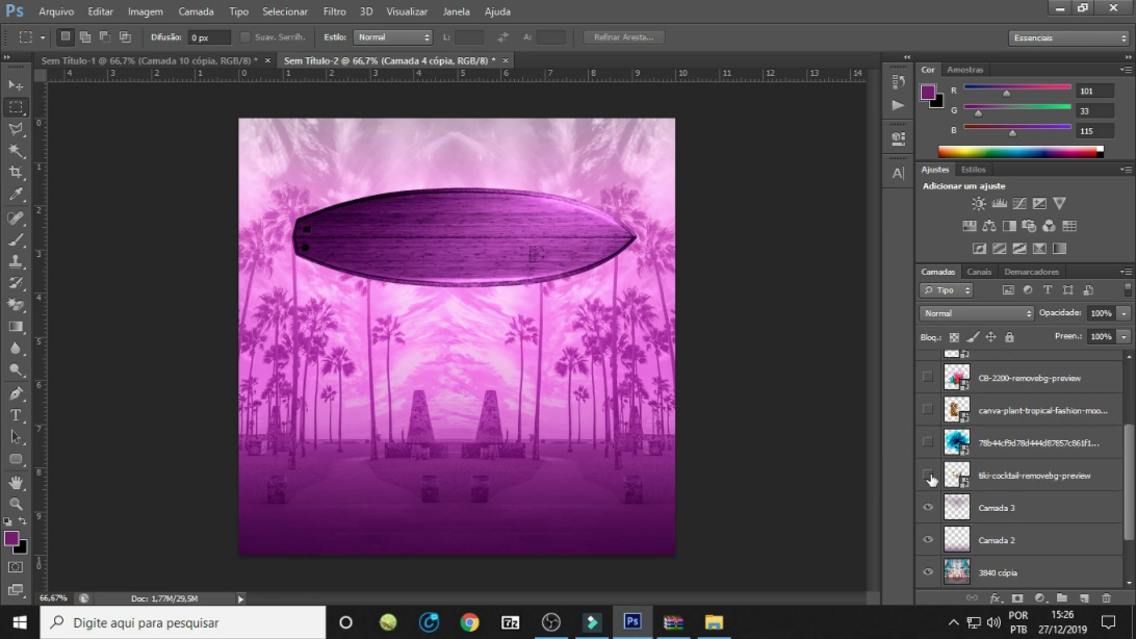
{"action": "left_click", "coordinate": [928, 475]}
{"action": "scroll", "coordinate": [1127, 414], "scroll_direction": "up", "scroll_amount": 4}
{"action": "scroll", "coordinate": [1127, 412], "scroll_direction": "down", "scroll_amount": 2}
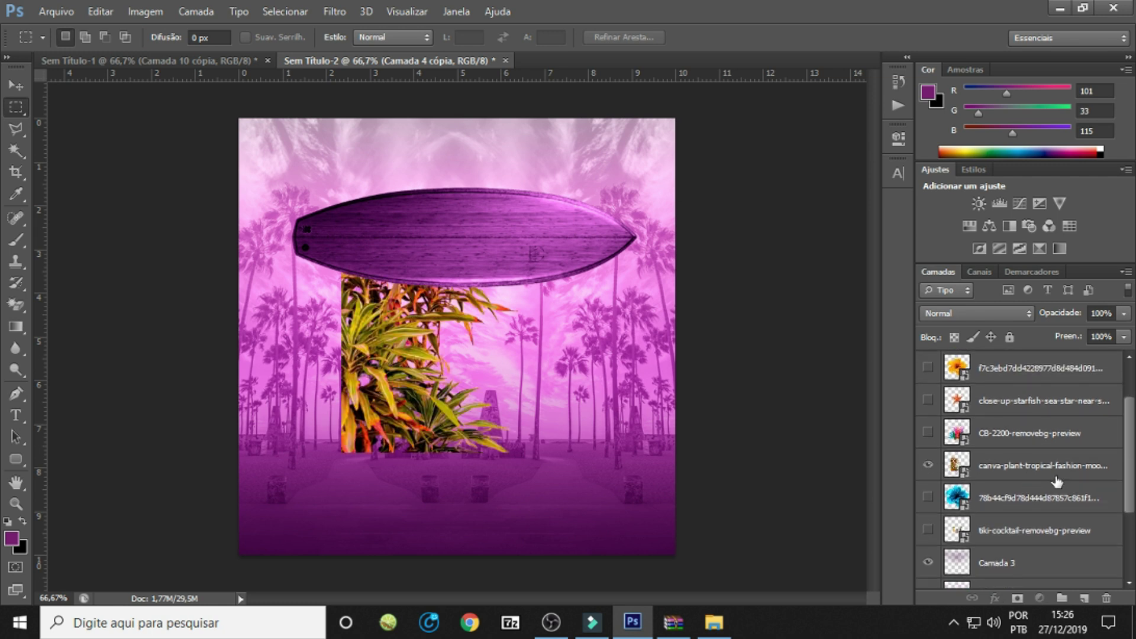
{"action": "left_click", "coordinate": [1042, 468]}
{"action": "scroll", "coordinate": [1042, 474], "scroll_direction": "up", "scroll_amount": 2}
{"action": "mouse_move", "coordinate": [1019, 532]}
{"action": "left_mouse_down"}
{"action": "mouse_move", "coordinate": [1019, 384]}
{"action": "mouse_move", "coordinate": [1003, 366]}
{"action": "left_mouse_up"}
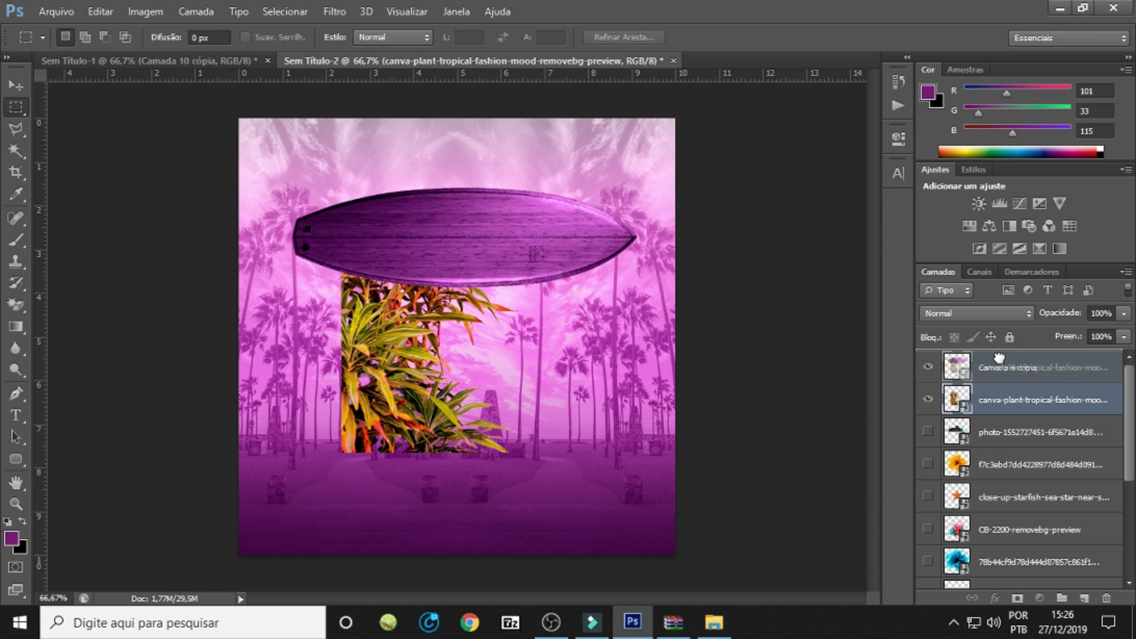
Rotate the plant image -90° and place it across the middle of the surfboard.
{"action": "key", "text": "ctrl+t"}
{"action": "left_click_drag", "start_coordinate": [630, 190], "coordinate": [317, 169]}
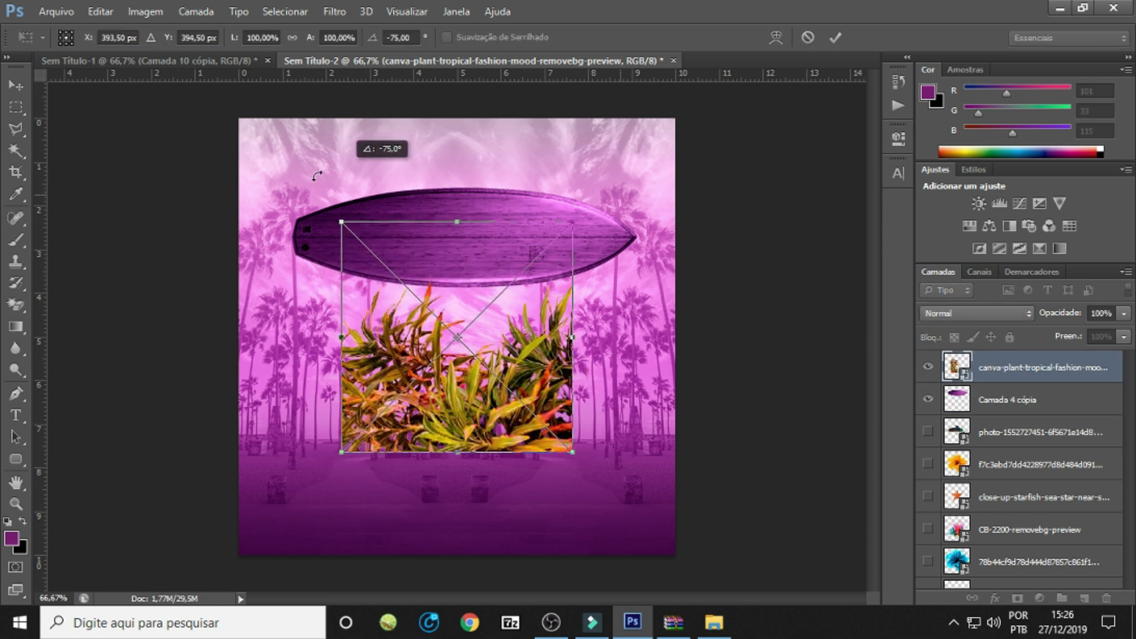
{"action": "mouse_move", "coordinate": [523, 391]}
{"action": "left_mouse_down"}
{"action": "mouse_move", "coordinate": [520, 248]}
{"action": "mouse_move", "coordinate": [521, 286]}
{"action": "left_mouse_up"}
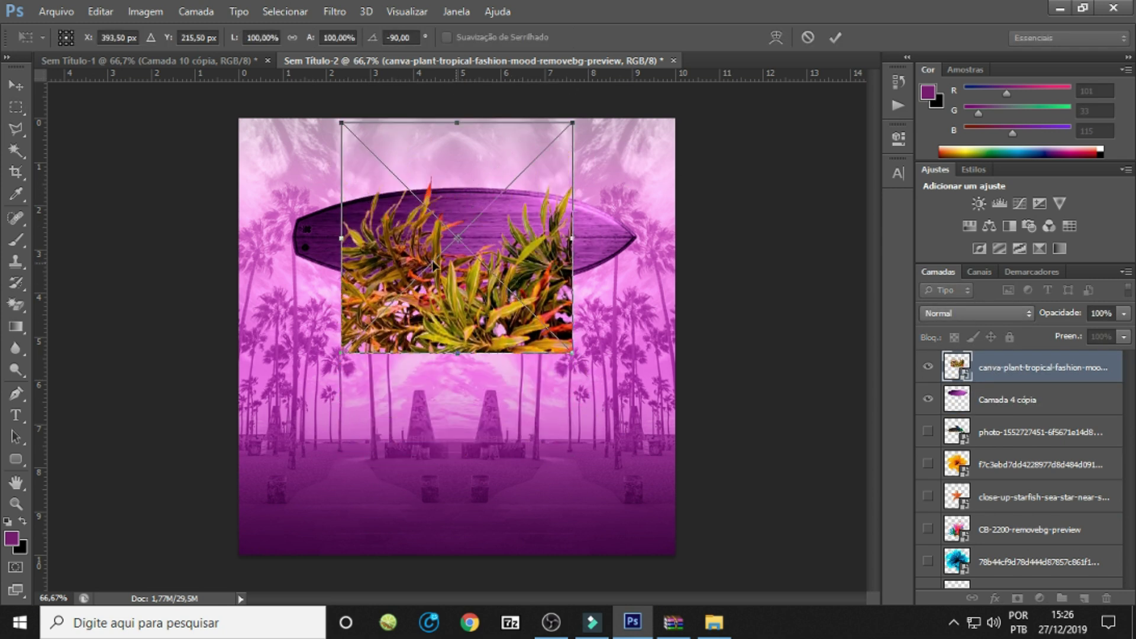
{"action": "key", "text": "Return"}
{"action": "key", "text": "m"}
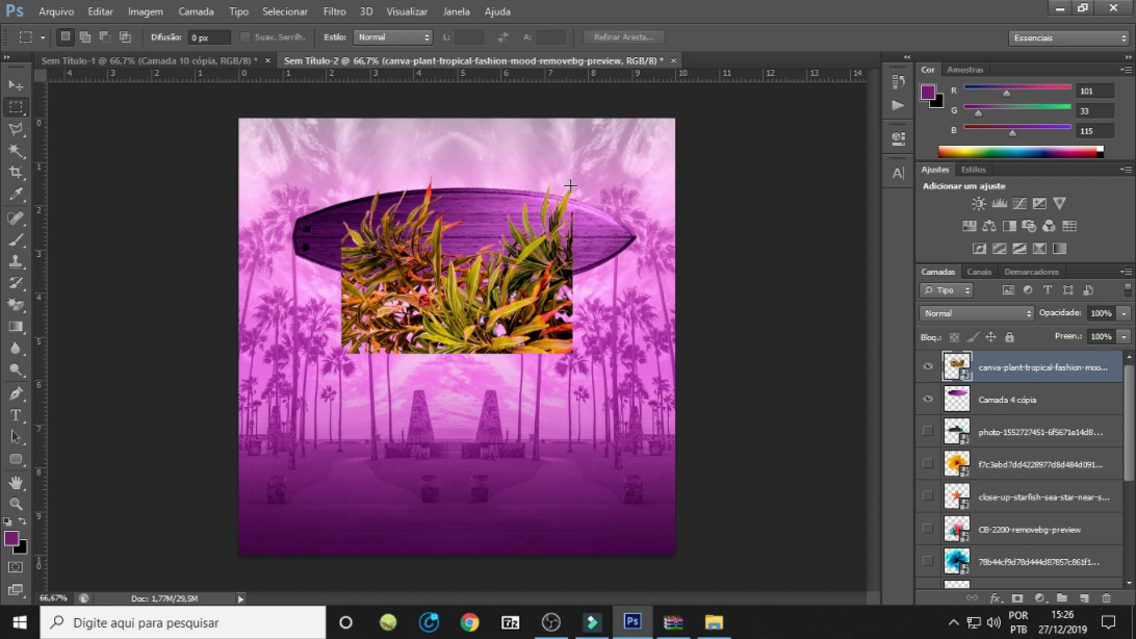
Move the plant left and add a horizontally mirrored copy on the right.
{"action": "left_click_drag", "start_coordinate": [539, 346], "coordinate": [484, 348]}
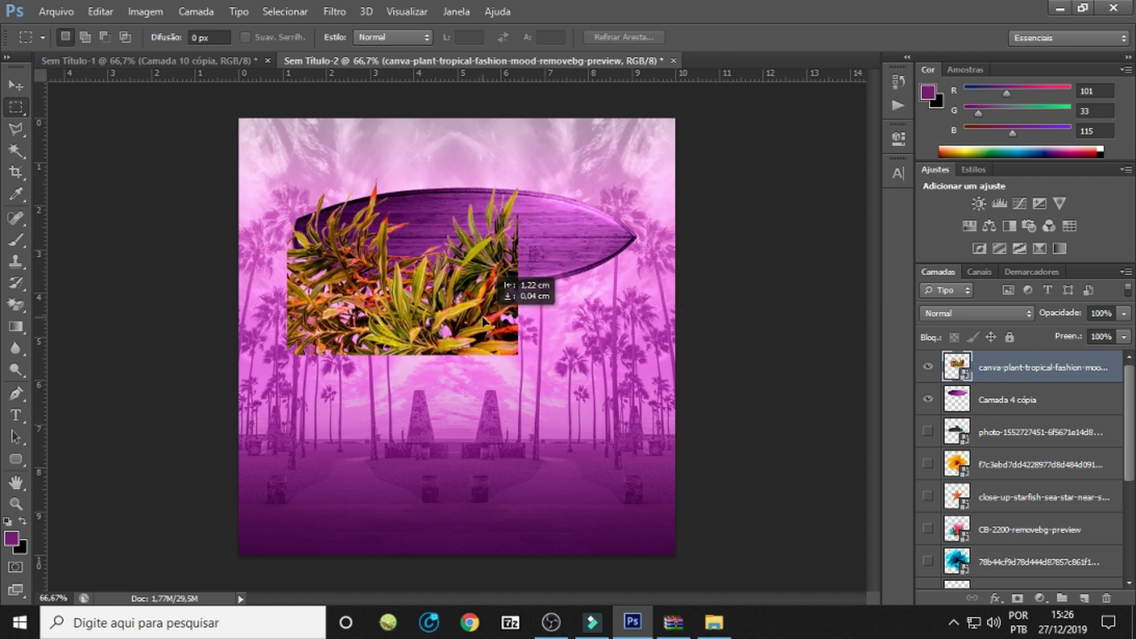
{"action": "left_click", "coordinate": [16, 240]}
{"action": "left_click", "coordinate": [310, 372]}
{"action": "key", "text": "Return"}
{"action": "key", "text": "ctrl+j"}
{"action": "left_click_drag", "start_coordinate": [328, 291], "coordinate": [560, 294]}
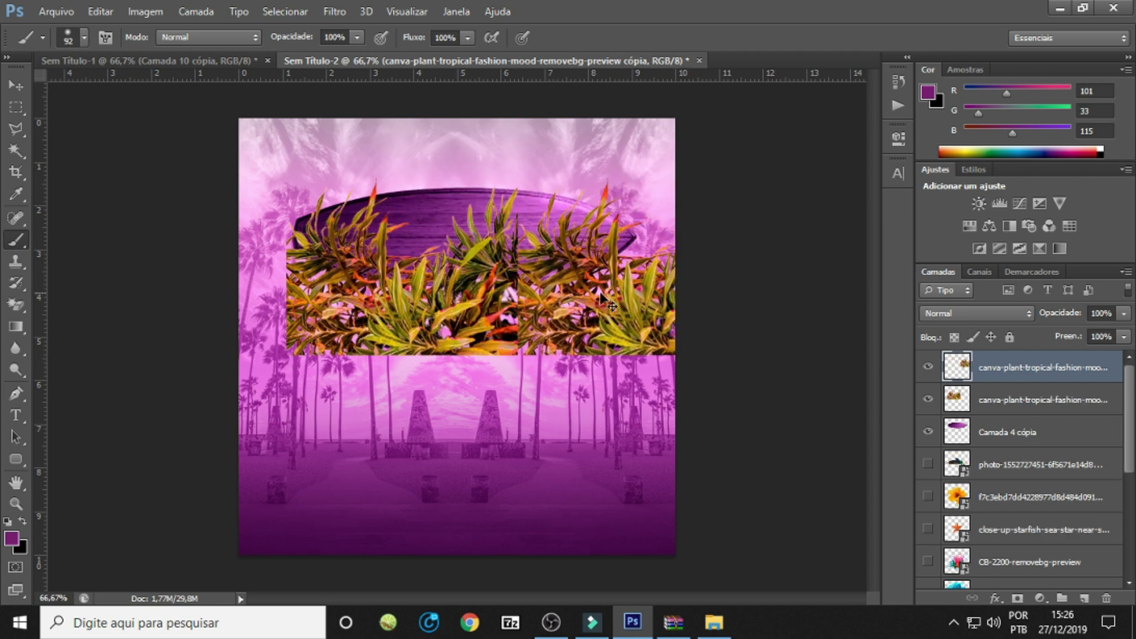
{"action": "key", "text": "ctrl+t"}
{"action": "right_click", "coordinate": [607, 294]}
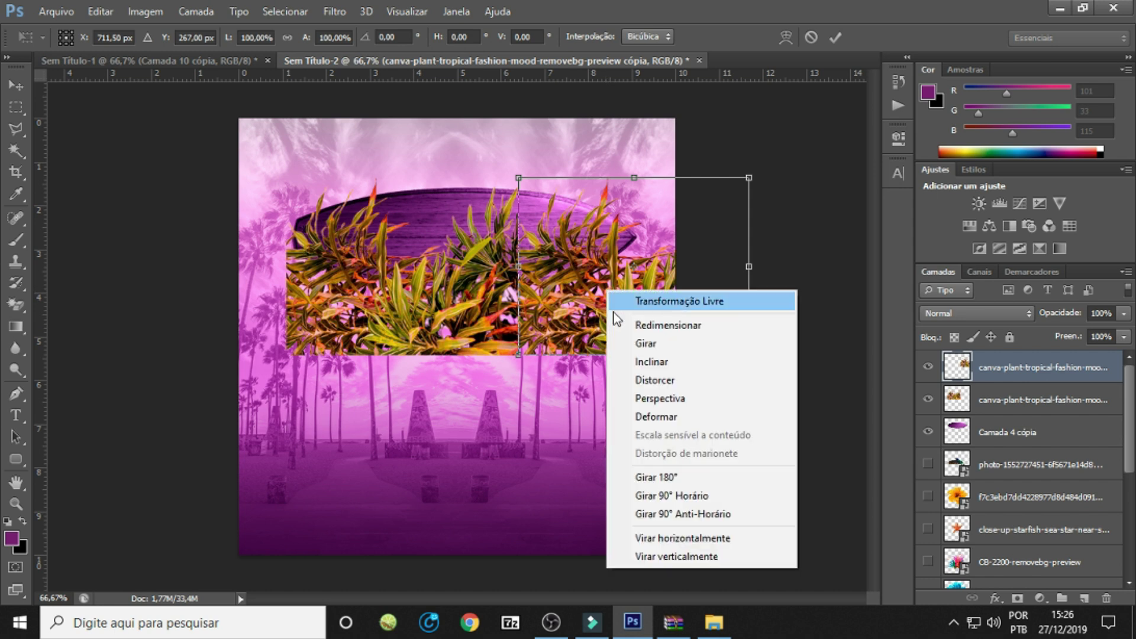
{"action": "left_click", "coordinate": [627, 539]}
{"action": "key", "text": "Return"}
{"action": "key", "text": "b"}
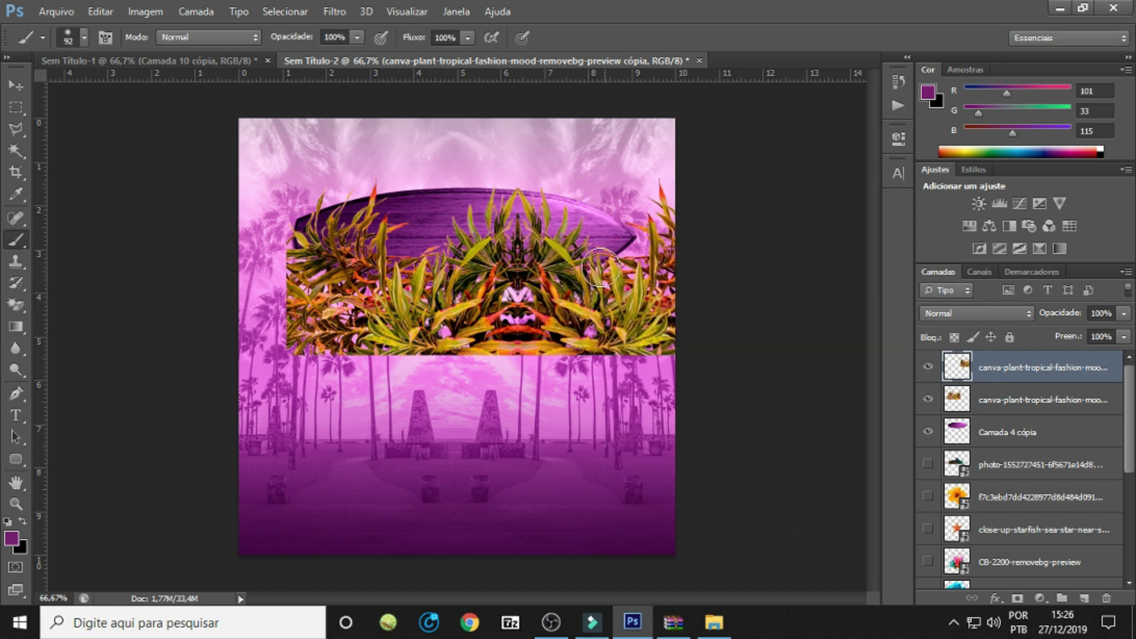
Scale both plant layers together to about 76%.
{"action": "left_click", "coordinate": [1027, 405], "text": "ctrl"}
{"action": "key", "text": "ctrl+t"}
{"action": "left_click_drag", "start_coordinate": [610, 246], "coordinate": [612, 241]}
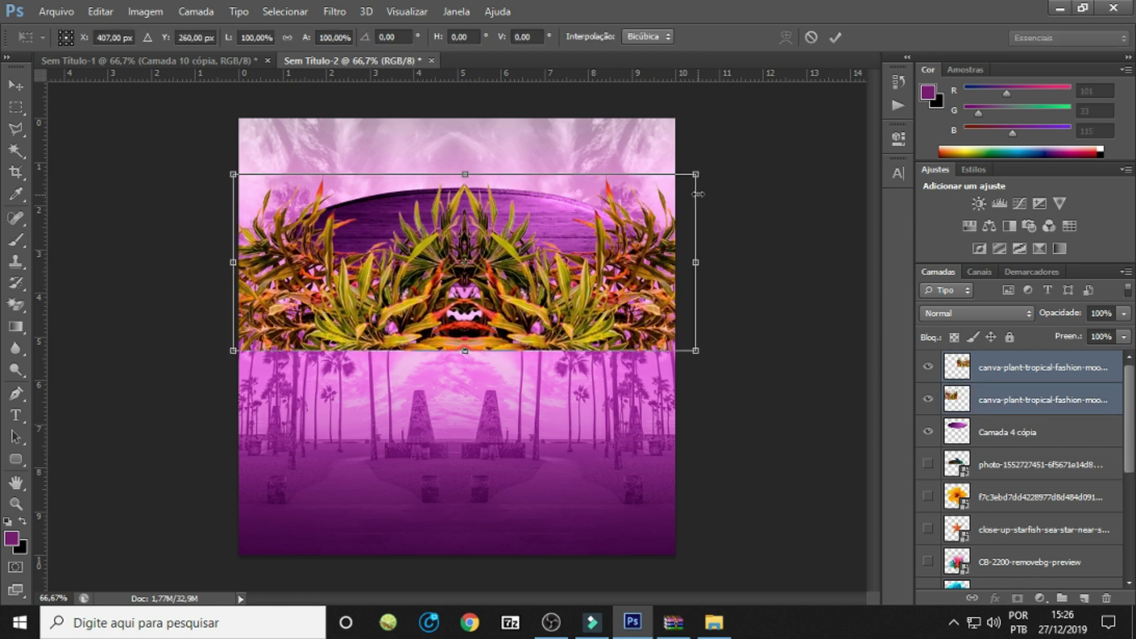
{"action": "left_click_drag", "start_coordinate": [695, 174], "coordinate": [633, 187]}
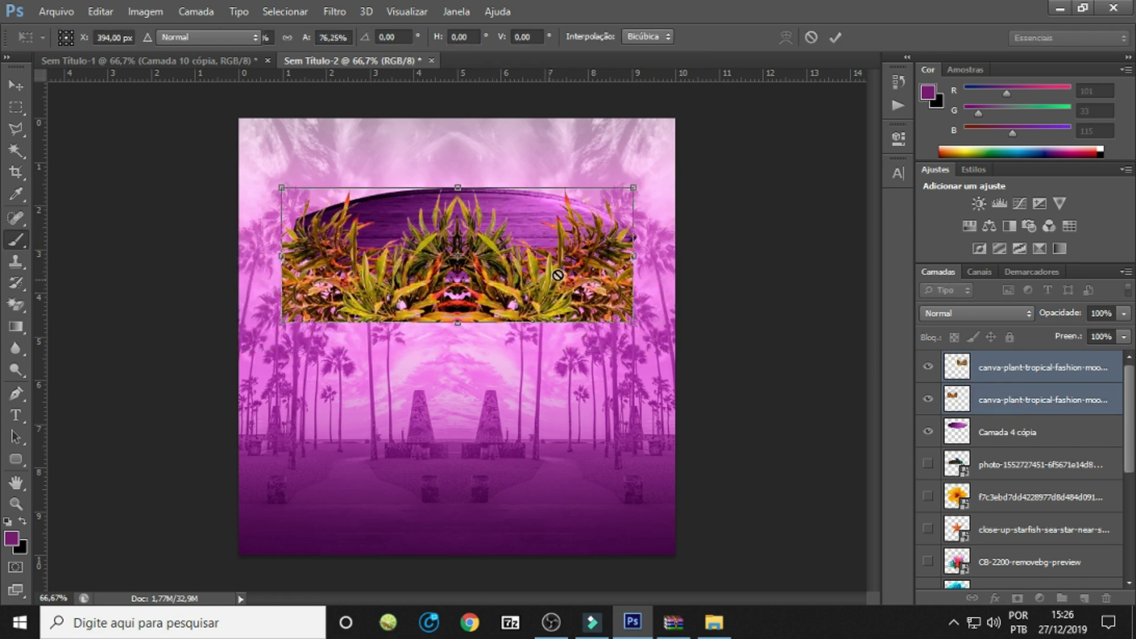
{"action": "key", "text": "Return"}
Move the plants to the board's top, shrink and centre them, then merge into one layer.
{"action": "left_click_drag", "start_coordinate": [545, 283], "coordinate": [551, 230]}
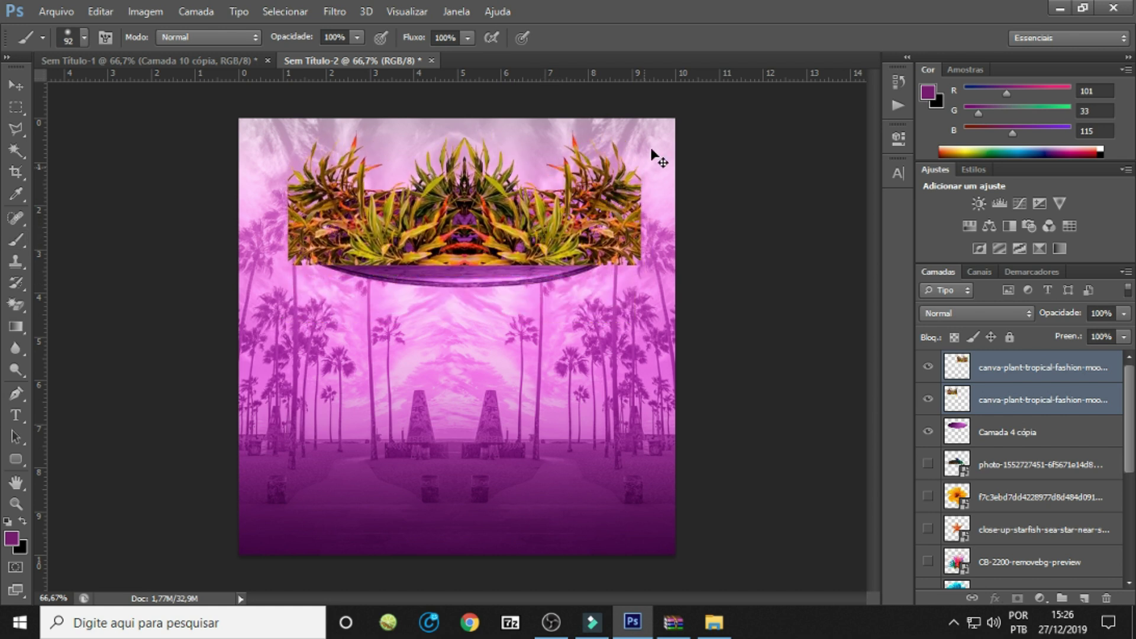
{"action": "key", "text": "ctrl+t"}
{"action": "left_click_drag", "start_coordinate": [647, 123], "coordinate": [603, 147]}
{"action": "left_click_drag", "start_coordinate": [543, 240], "coordinate": [565, 233]}
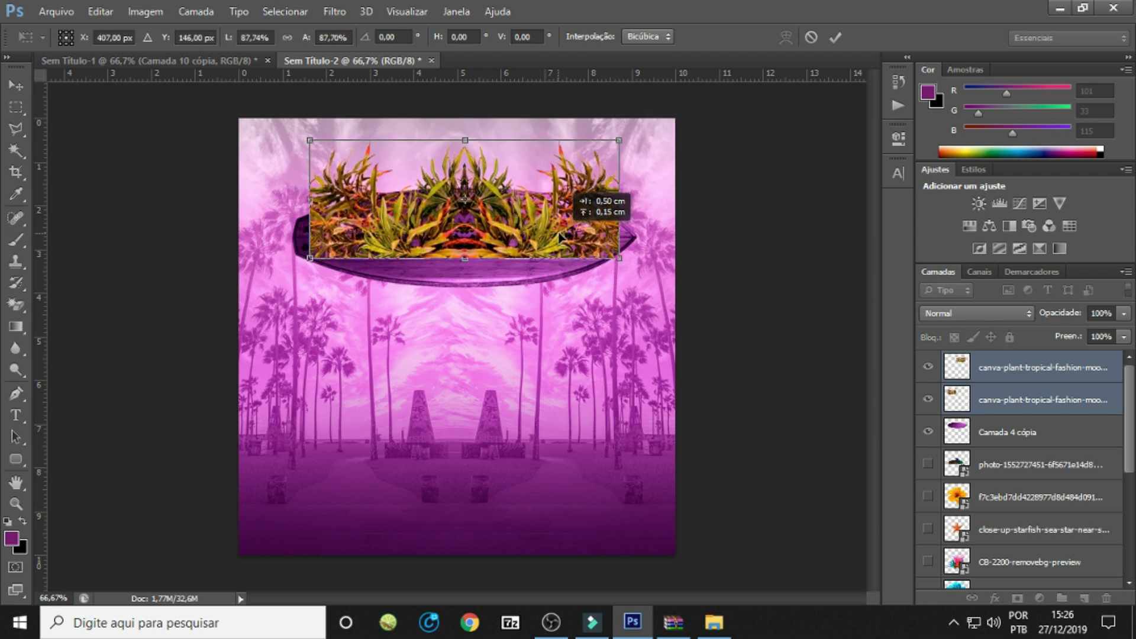
{"action": "key", "text": "b"}
{"action": "key", "text": "Return"}
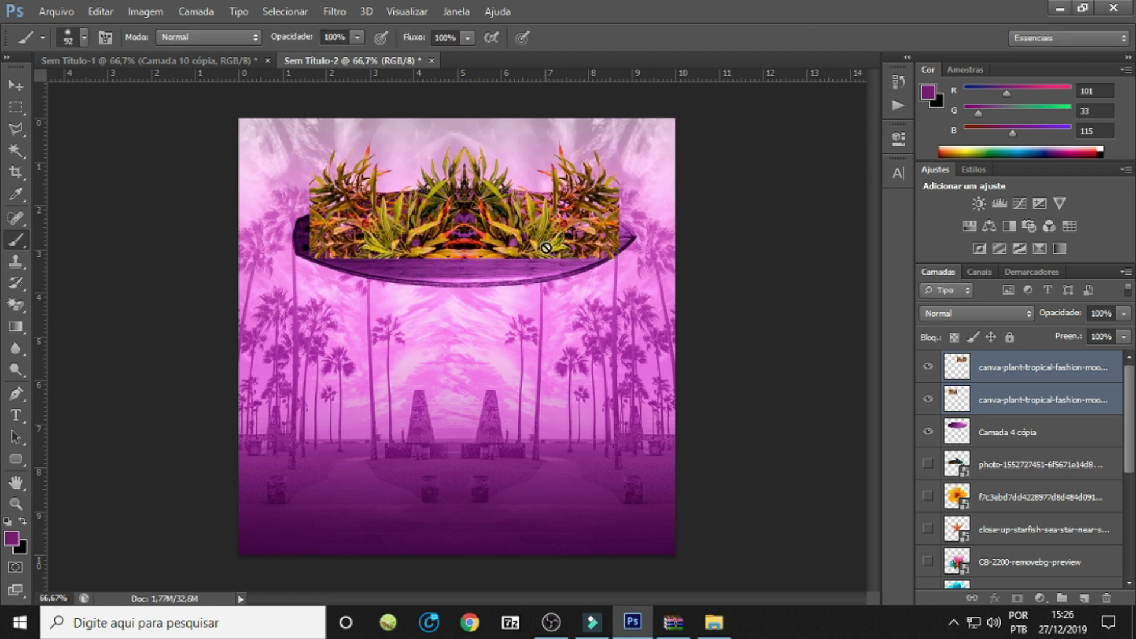
{"action": "right_click", "coordinate": [1003, 384]}
{"action": "left_click", "coordinate": [660, 494]}
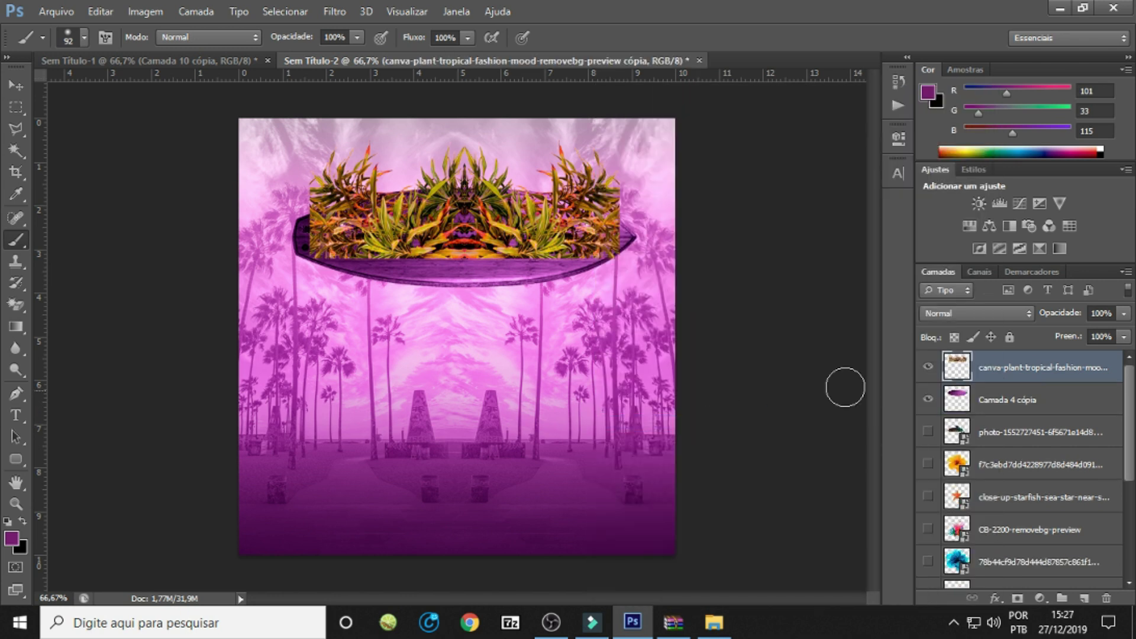
{"action": "left_click", "coordinate": [929, 368]}
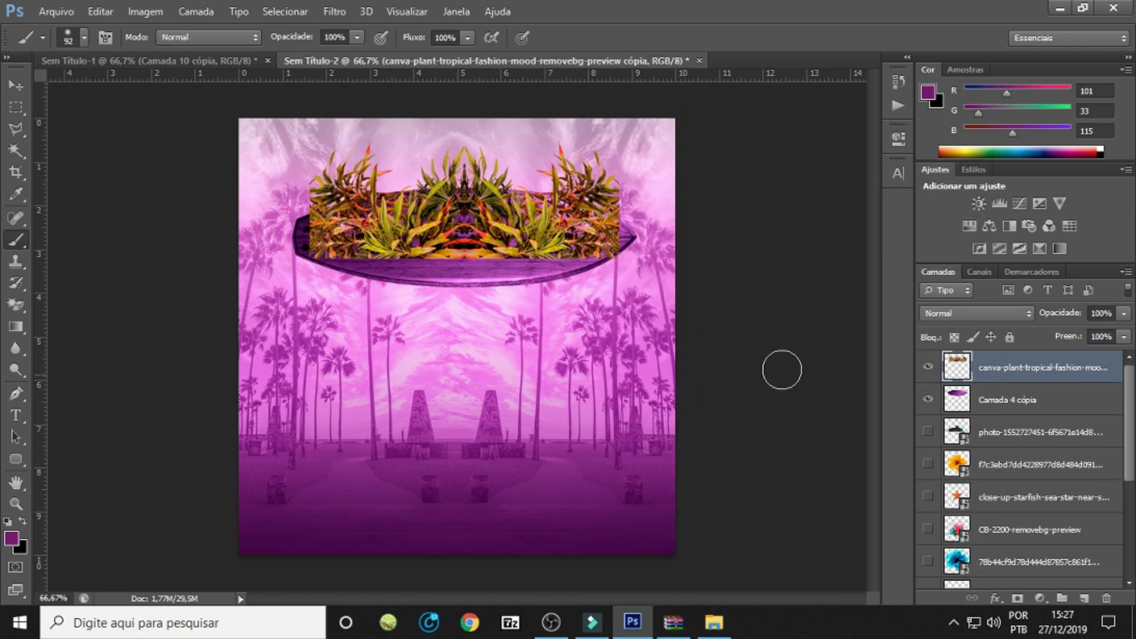
Warp the merged leaf band into an arch hugging the surfboard's top edge.
{"action": "key", "text": "ctrl+t"}
{"action": "right_click", "coordinate": [485, 204]}
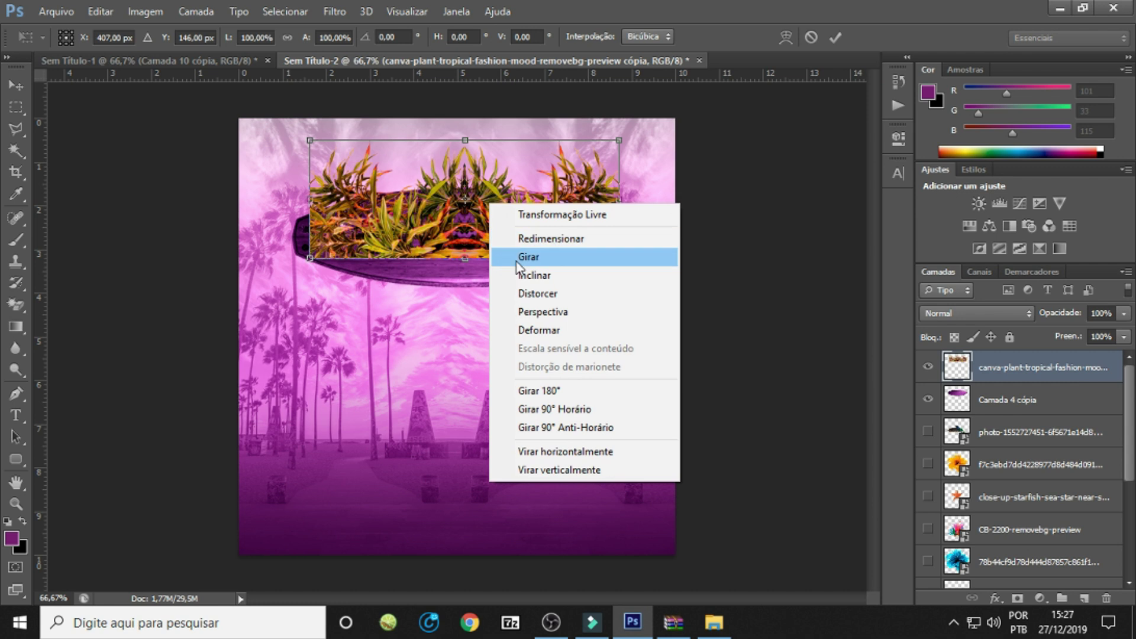
{"action": "left_click", "coordinate": [538, 330]}
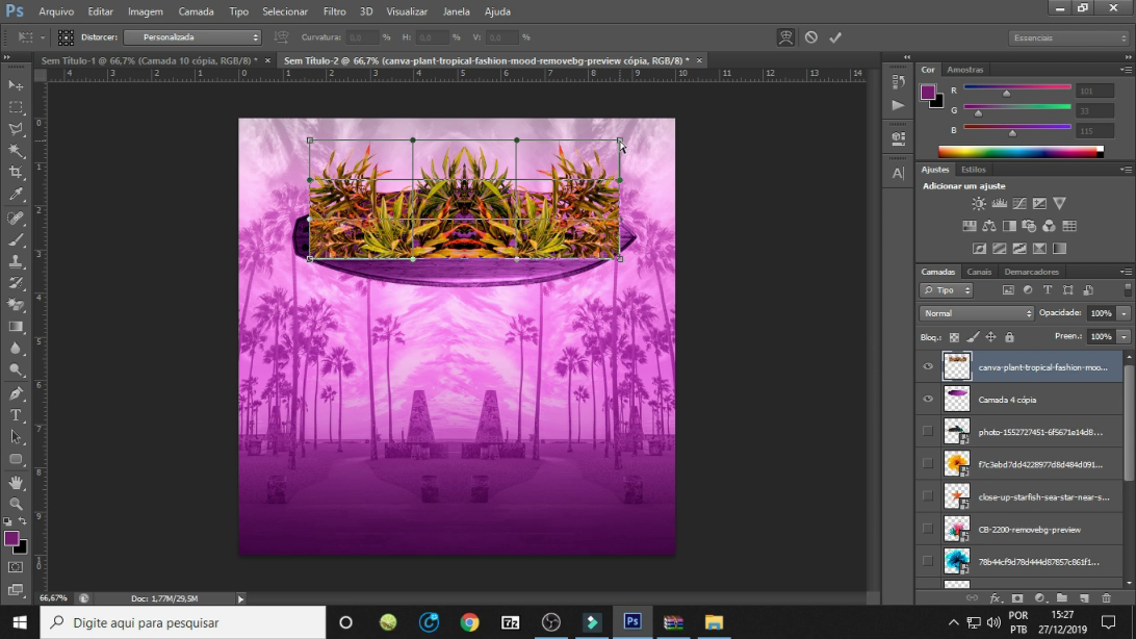
{"action": "mouse_move", "coordinate": [622, 145]}
{"action": "left_mouse_down"}
{"action": "mouse_move", "coordinate": [622, 158]}
{"action": "mouse_move", "coordinate": [629, 126]}
{"action": "mouse_move", "coordinate": [365, 203]}
{"action": "left_mouse_up"}
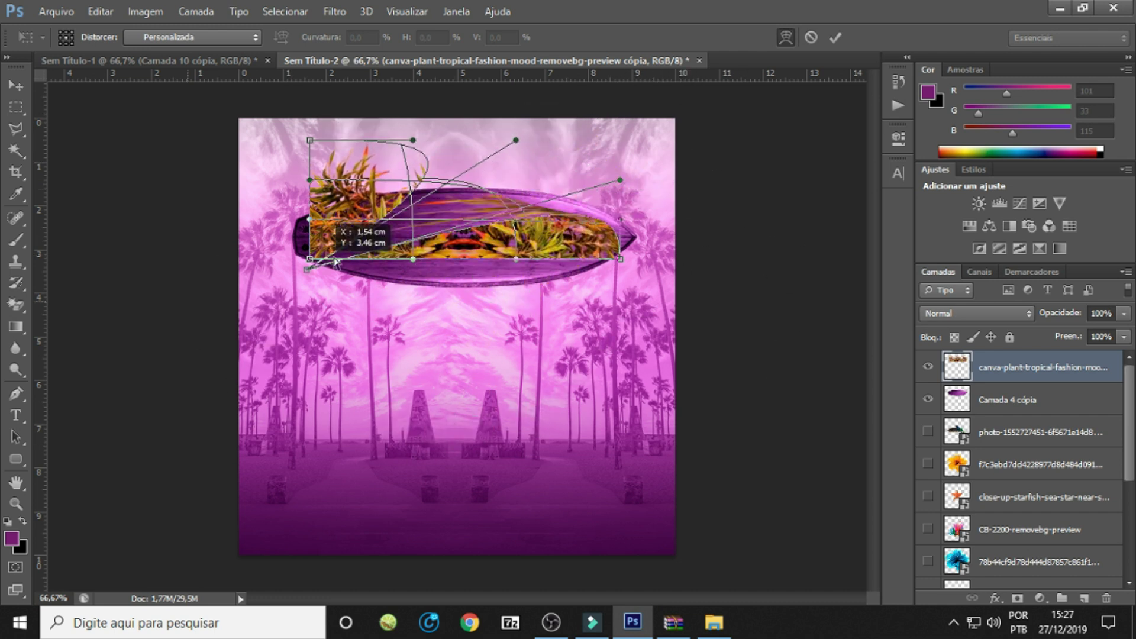
{"action": "left_click_drag", "start_coordinate": [365, 203], "coordinate": [336, 255]}
{"action": "key", "text": "ctrl+z"}
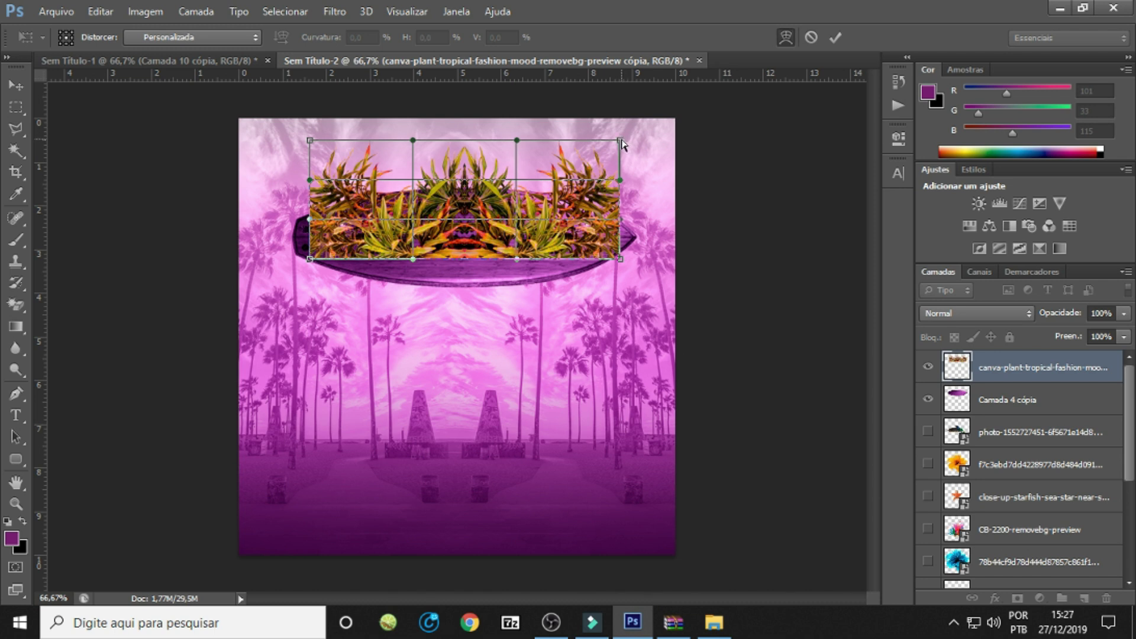
{"action": "left_click_drag", "start_coordinate": [621, 147], "coordinate": [619, 176]}
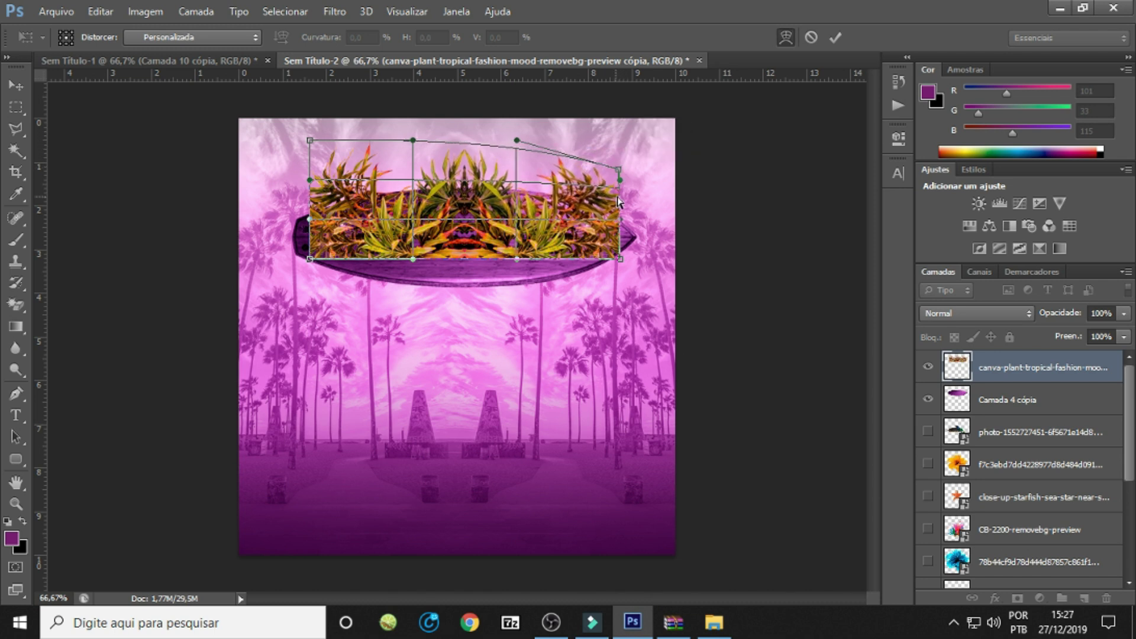
{"action": "left_click_drag", "start_coordinate": [620, 222], "coordinate": [621, 202]}
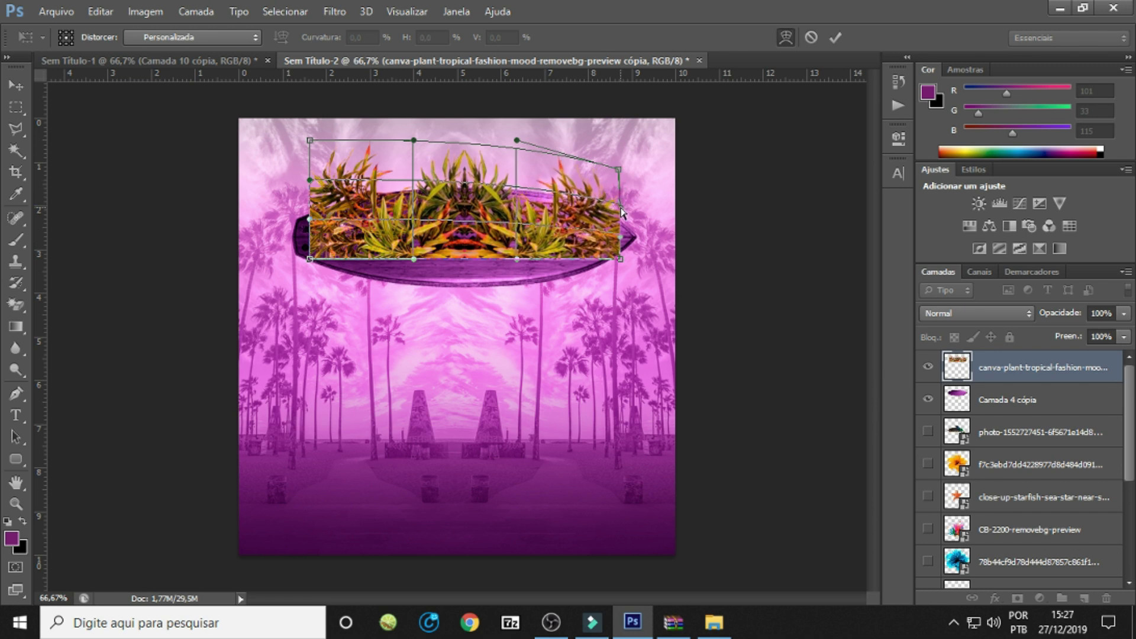
{"action": "left_click_drag", "start_coordinate": [310, 140], "coordinate": [314, 252]}
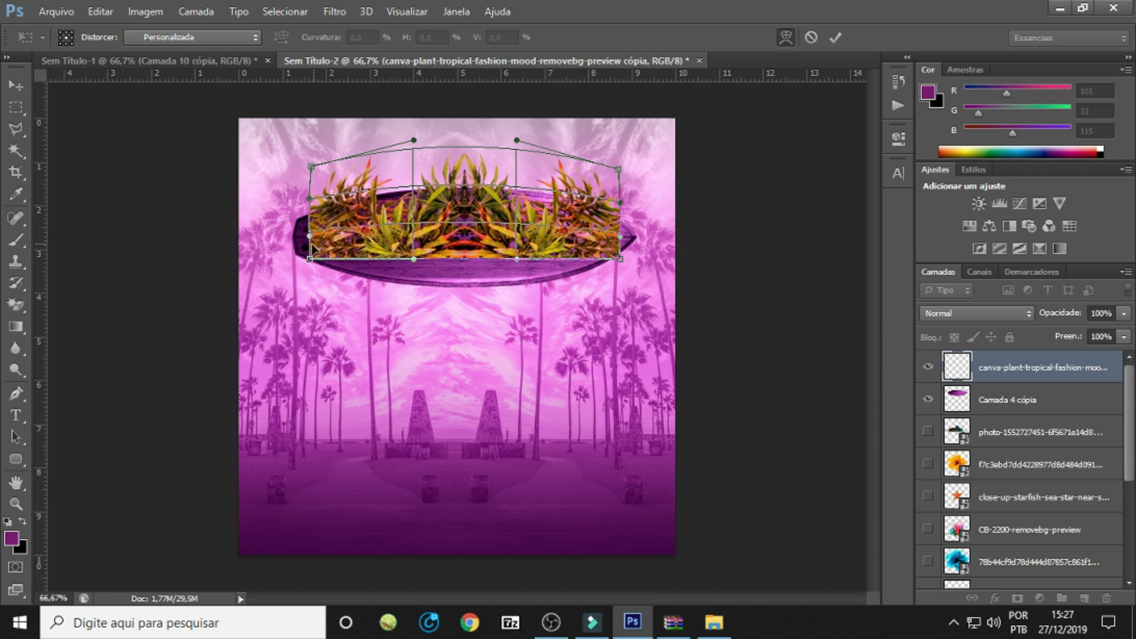
{"action": "mouse_move", "coordinate": [539, 240]}
{"action": "left_mouse_down"}
{"action": "mouse_move", "coordinate": [449, 219]}
{"action": "mouse_move", "coordinate": [453, 237]}
{"action": "mouse_move", "coordinate": [510, 223]}
{"action": "left_mouse_up"}
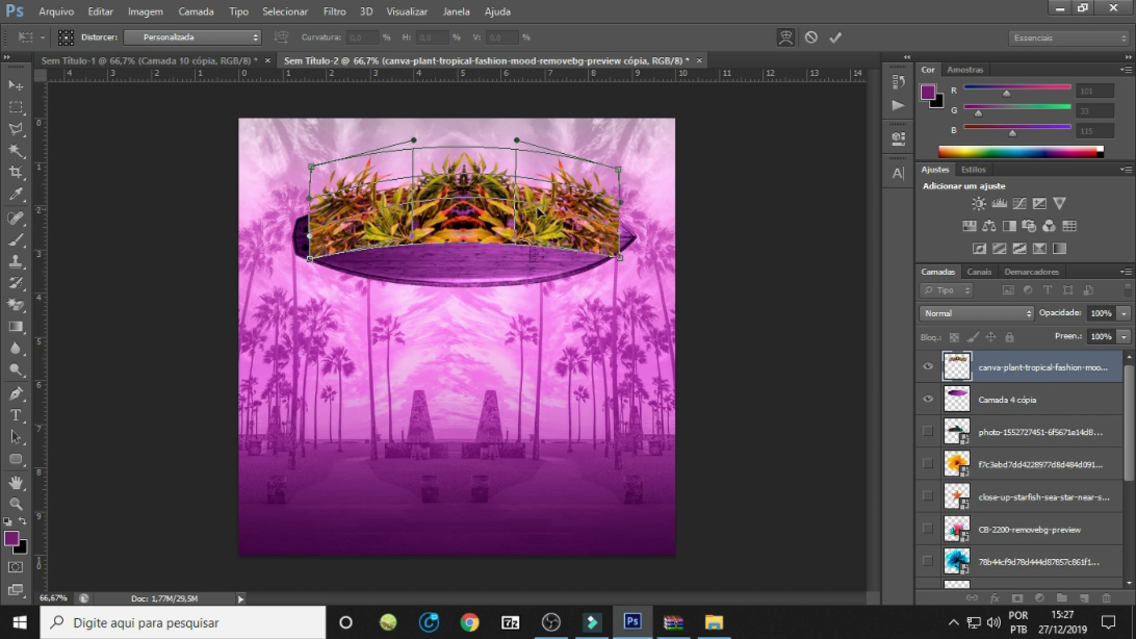
{"action": "key", "text": "Return"}
Place the leaf arch beneath the surfboard layer, tucked behind its top edge.
{"action": "key", "text": "b"}
{"action": "left_click_drag", "start_coordinate": [516, 226], "coordinate": [518, 210]}
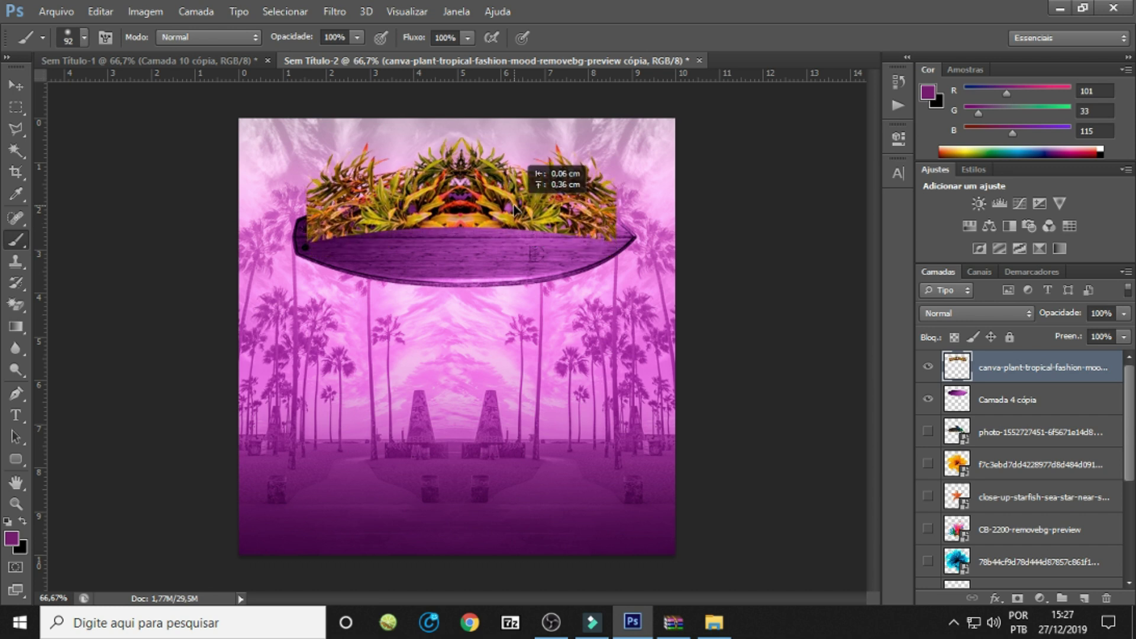
{"action": "left_click_drag", "start_coordinate": [1039, 370], "coordinate": [1039, 415]}
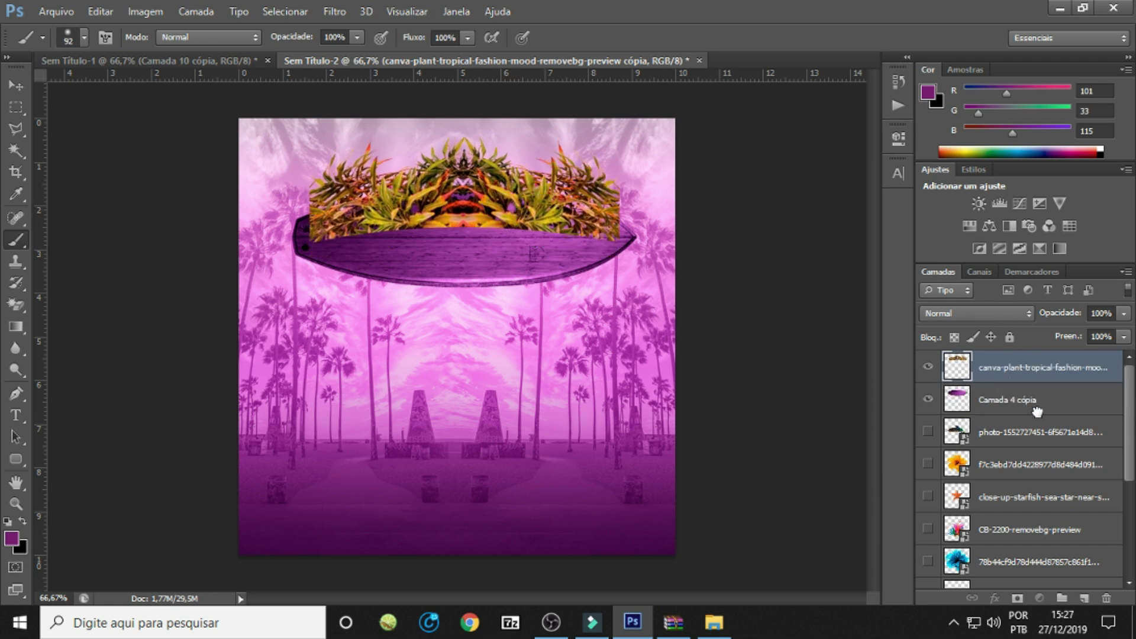
{"action": "left_click_drag", "start_coordinate": [579, 188], "coordinate": [575, 199]}
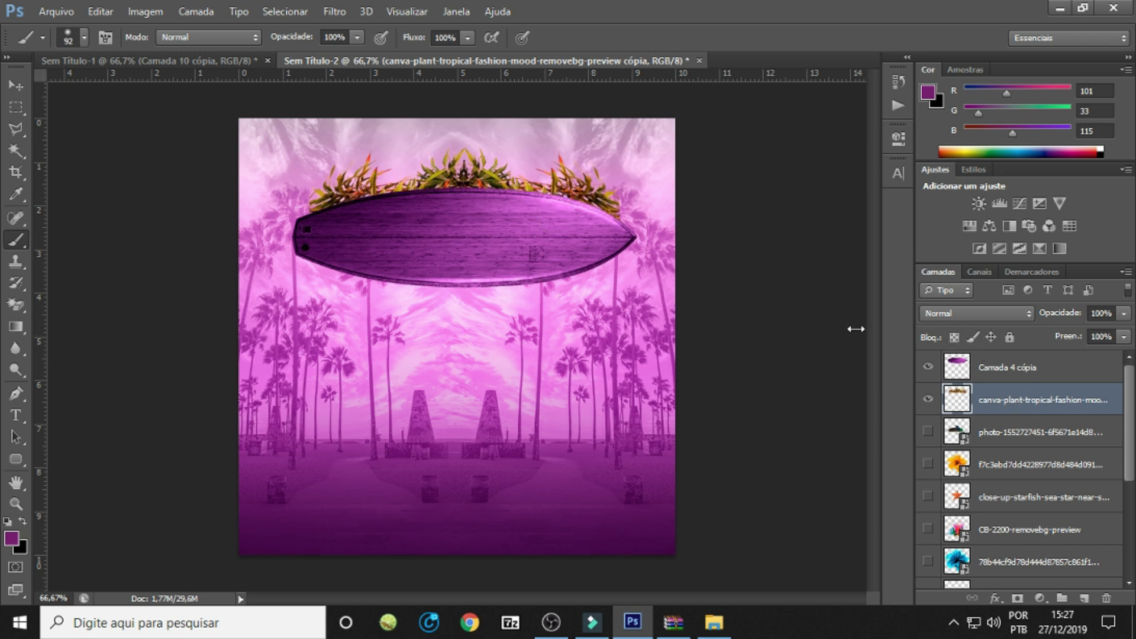
Add a vertically flipped copy of the leaf arch below the surfboard.
{"action": "key", "text": "ctrl+j"}
{"action": "key", "text": "ctrl+t"}
{"action": "right_click", "coordinate": [526, 224]}
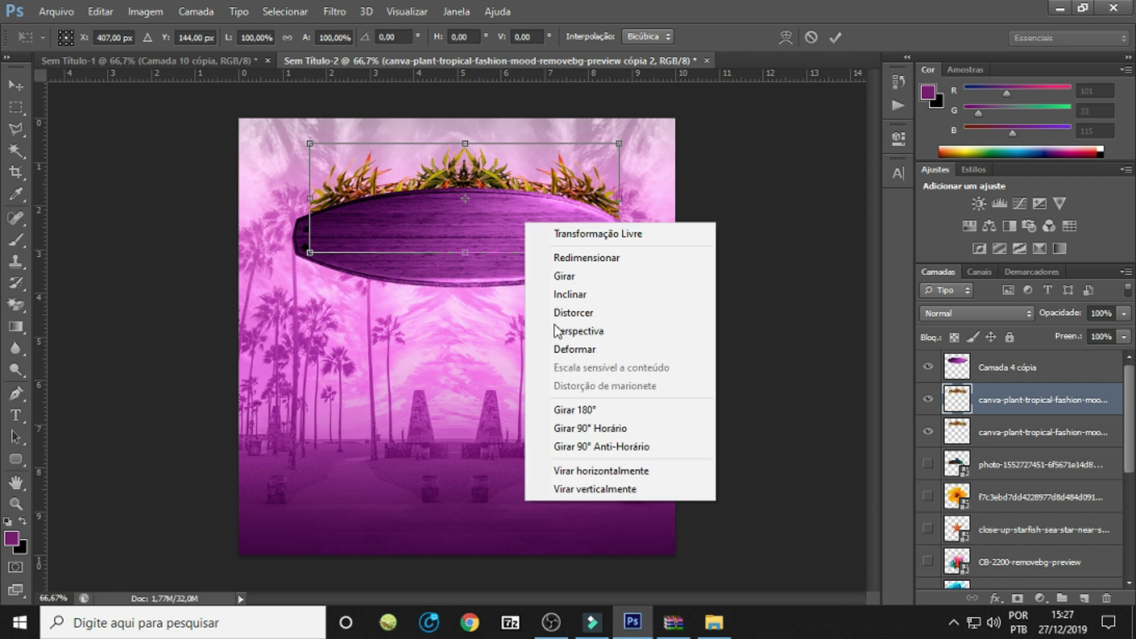
{"action": "left_click", "coordinate": [611, 489]}
{"action": "key", "text": "Return"}
{"action": "mouse_move", "coordinate": [533, 174]}
{"action": "left_mouse_down"}
{"action": "mouse_move", "coordinate": [534, 289]}
{"action": "mouse_move", "coordinate": [539, 261]}
{"action": "left_mouse_up"}
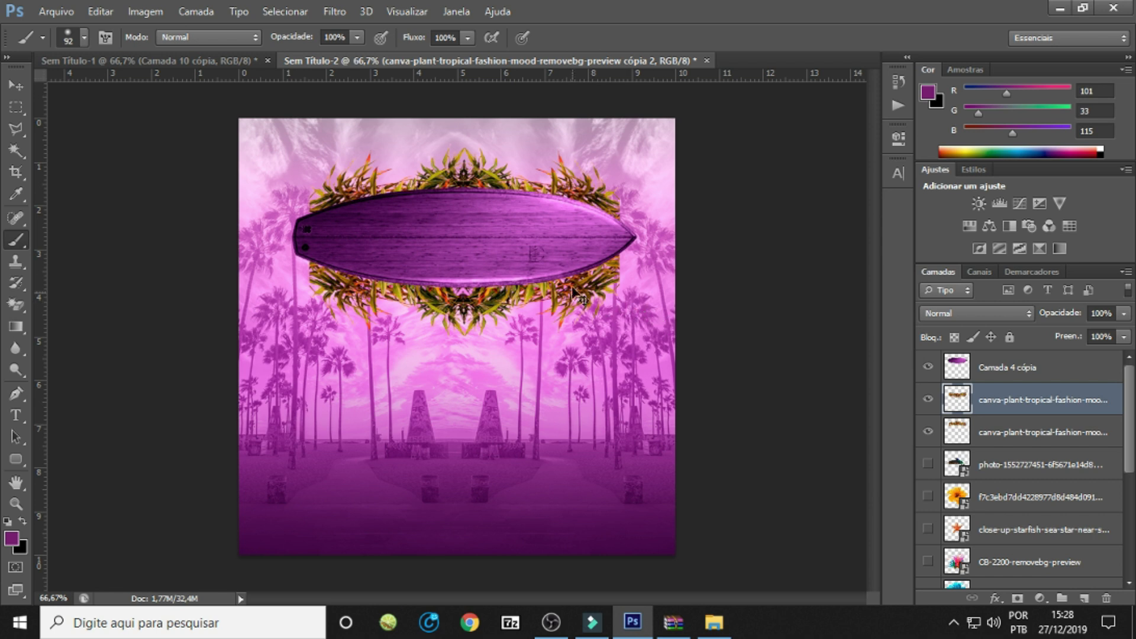
{"action": "key", "text": "ctrl+j"}
Rotate a leaf copy upright, shrink it and place it at the board's left end.
{"action": "key", "text": "ctrl+t"}
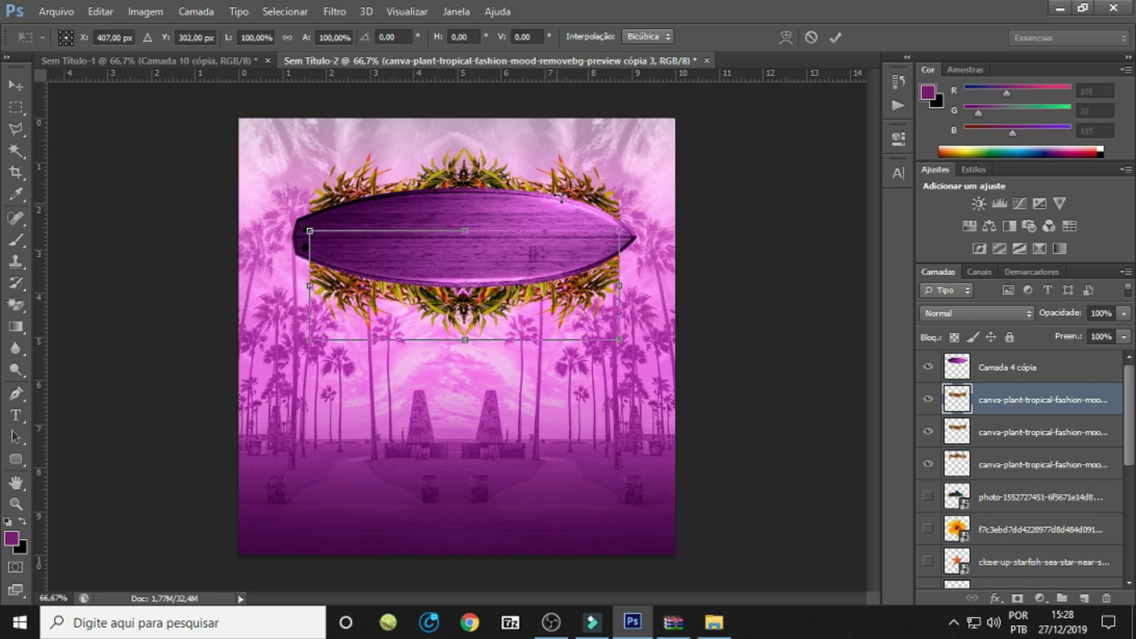
{"action": "left_click_drag", "start_coordinate": [544, 171], "coordinate": [645, 370]}
{"action": "mouse_move", "coordinate": [431, 234]}
{"action": "left_mouse_down"}
{"action": "mouse_move", "coordinate": [308, 216]}
{"action": "mouse_move", "coordinate": [300, 186]}
{"action": "left_mouse_up"}
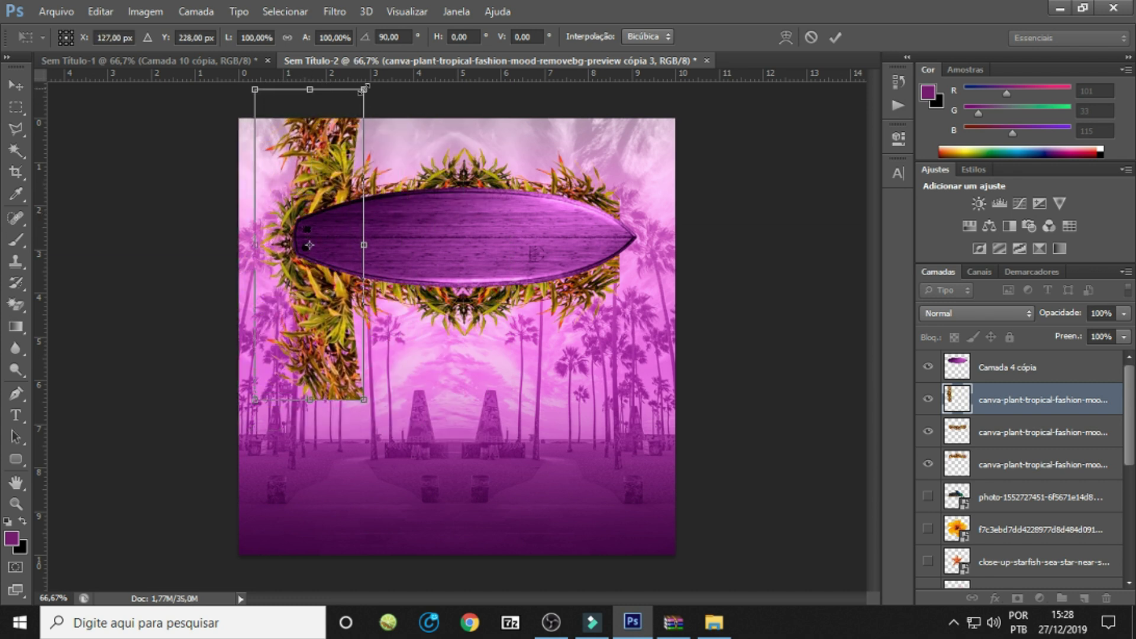
{"action": "left_click_drag", "start_coordinate": [364, 90], "coordinate": [320, 144]}
{"action": "left_click_drag", "start_coordinate": [302, 233], "coordinate": [311, 194]}
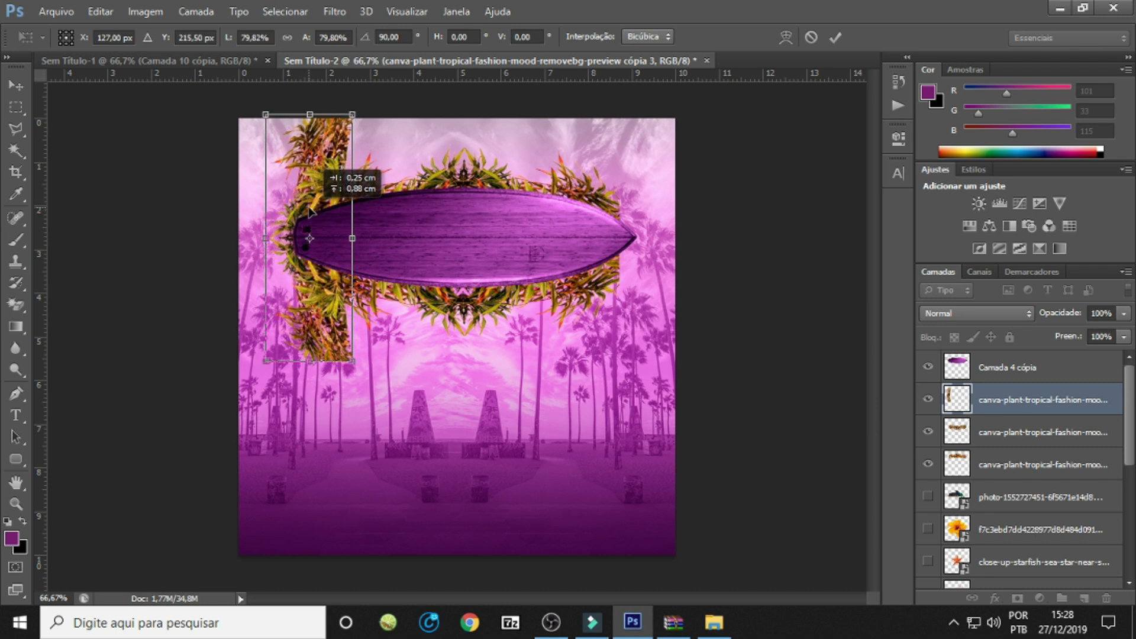
{"action": "key", "text": "Return"}
{"action": "key", "text": "b"}
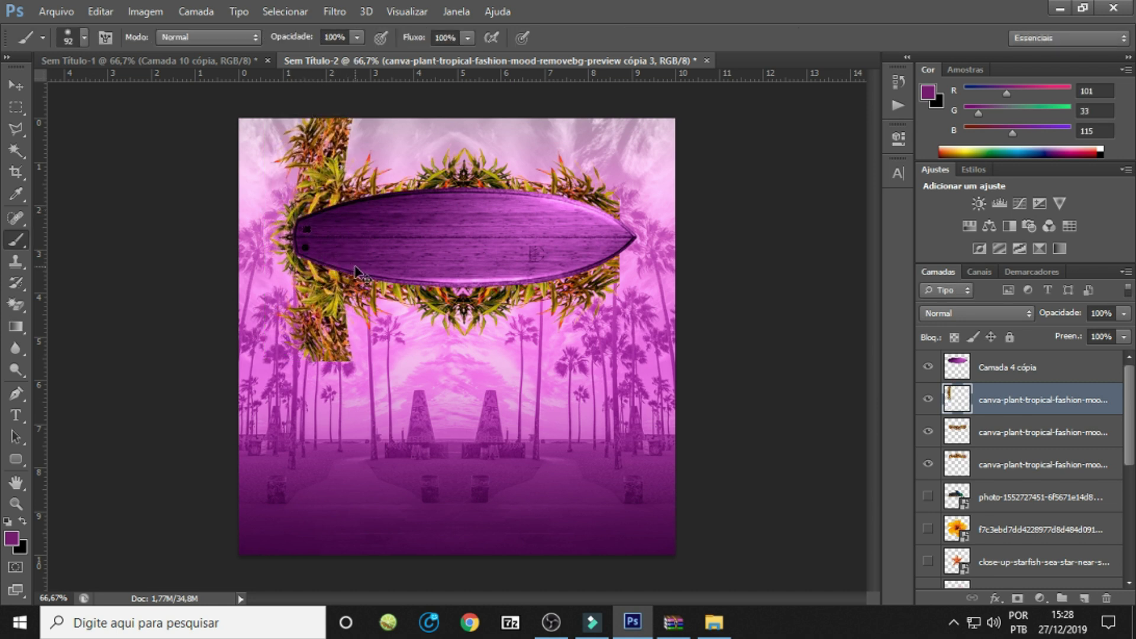
Mask the left-end leaves with a size 60 brush, hiding parts above and below the board.
{"action": "left_click", "coordinate": [1018, 600]}
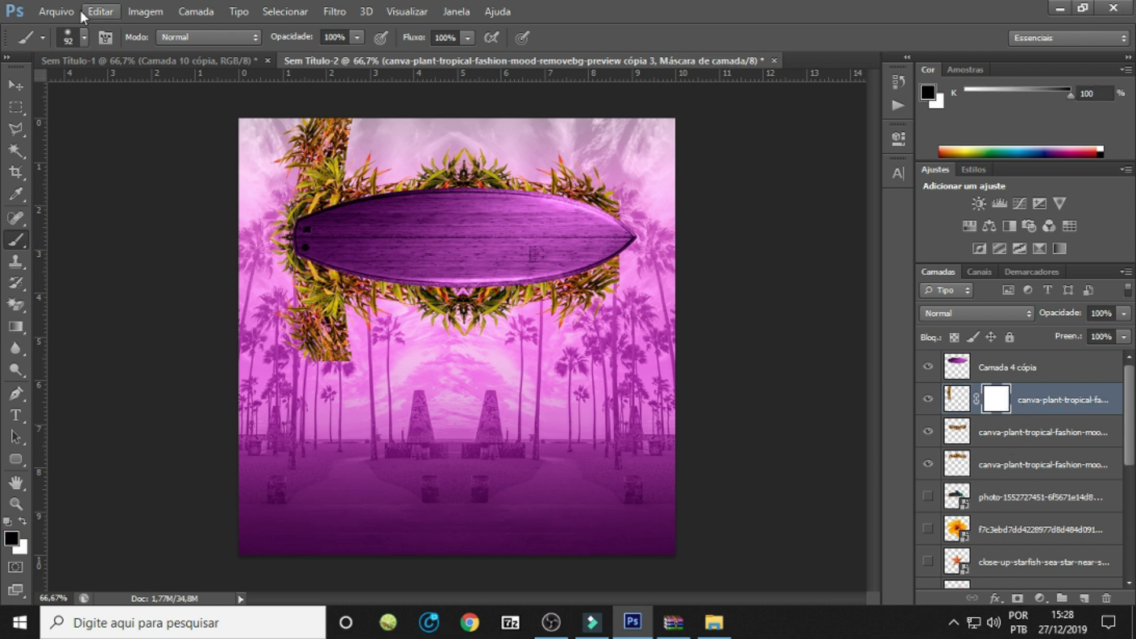
{"action": "left_click", "coordinate": [84, 37]}
{"action": "type", "text": "60"}
{"action": "left_click", "coordinate": [351, 160]}
{"action": "mouse_move", "coordinate": [352, 160]}
{"action": "left_mouse_down"}
{"action": "mouse_move", "coordinate": [272, 194]}
{"action": "mouse_move", "coordinate": [350, 126]}
{"action": "left_mouse_up"}
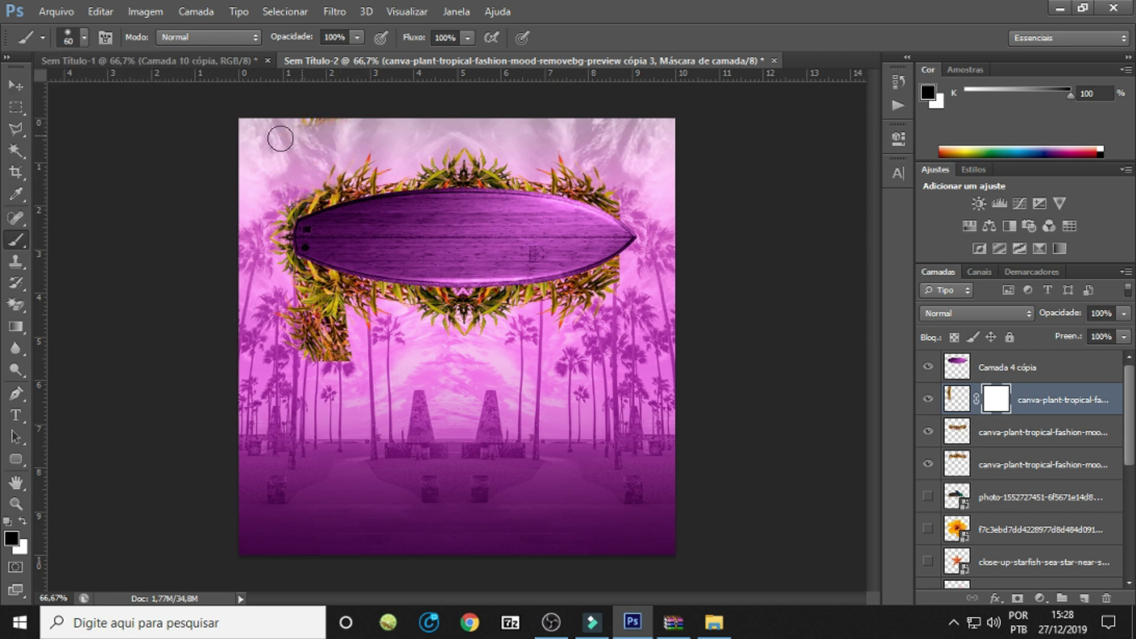
{"action": "mouse_move", "coordinate": [346, 331]}
{"action": "left_mouse_down"}
{"action": "mouse_move", "coordinate": [276, 292]}
{"action": "mouse_move", "coordinate": [252, 349]}
{"action": "left_mouse_up"}
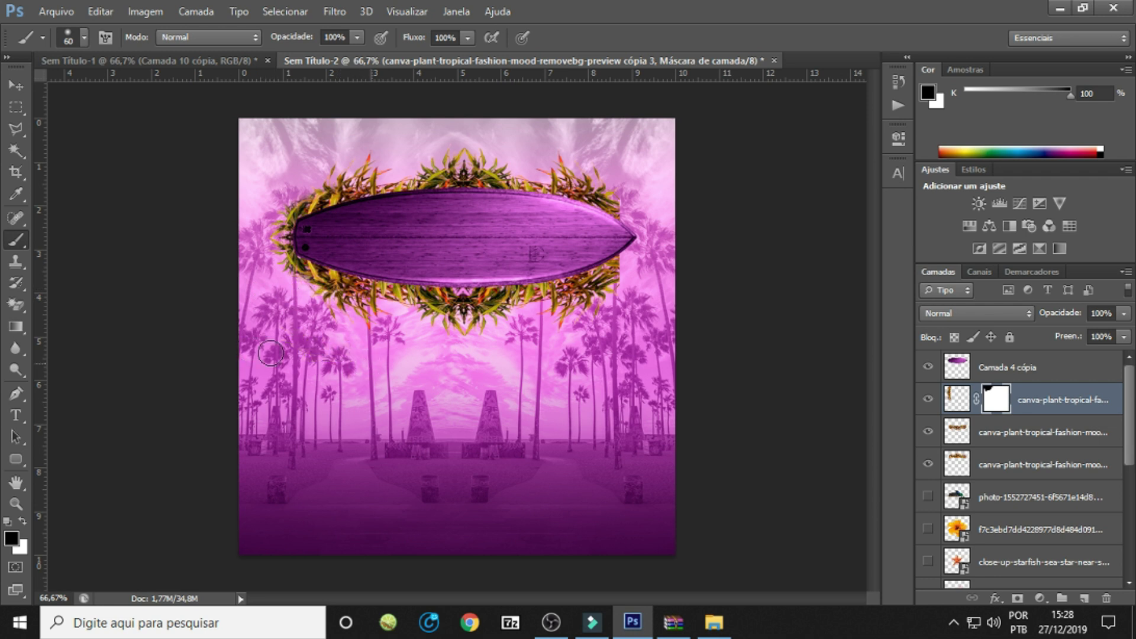
{"action": "left_click_drag", "start_coordinate": [405, 242], "coordinate": [395, 239]}
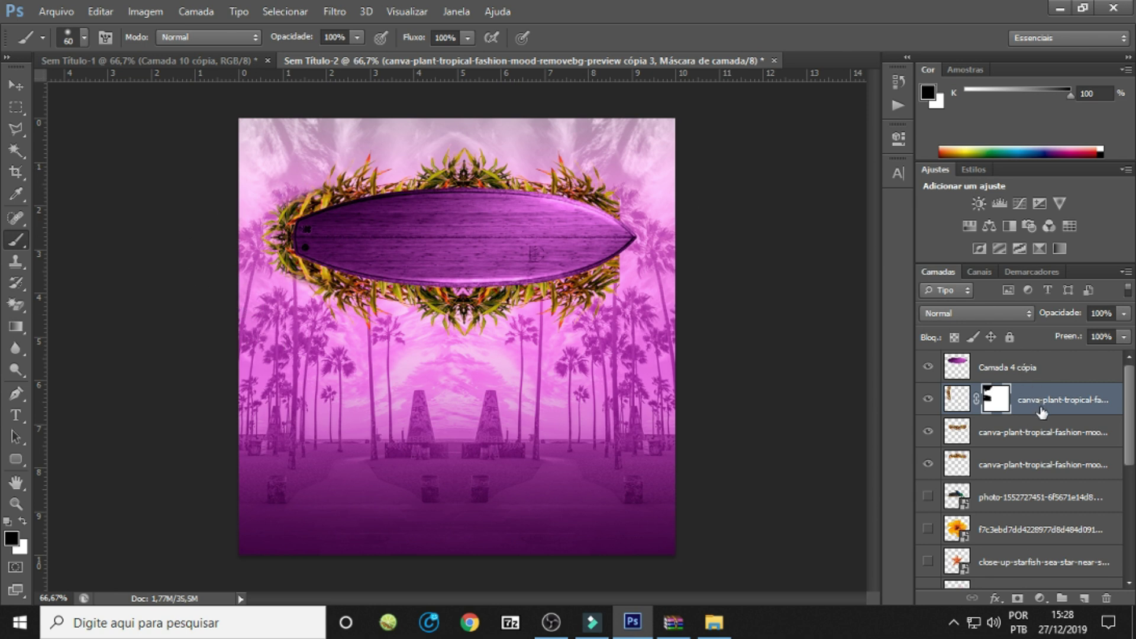
Add a horizontally mirrored copy of the leaf strip at the board's right end.
{"action": "key", "text": "ctrl+j"}
{"action": "left_click", "coordinate": [419, 270], "text": "alt"}
{"action": "key", "text": "ctrl+t"}
{"action": "right_click", "coordinate": [339, 228]}
{"action": "left_click", "coordinate": [484, 475]}
{"action": "key", "text": "Return"}
{"action": "mouse_move", "coordinate": [381, 228]}
{"action": "left_mouse_down"}
{"action": "mouse_move", "coordinate": [654, 240]}
{"action": "mouse_move", "coordinate": [656, 261]}
{"action": "left_mouse_up"}
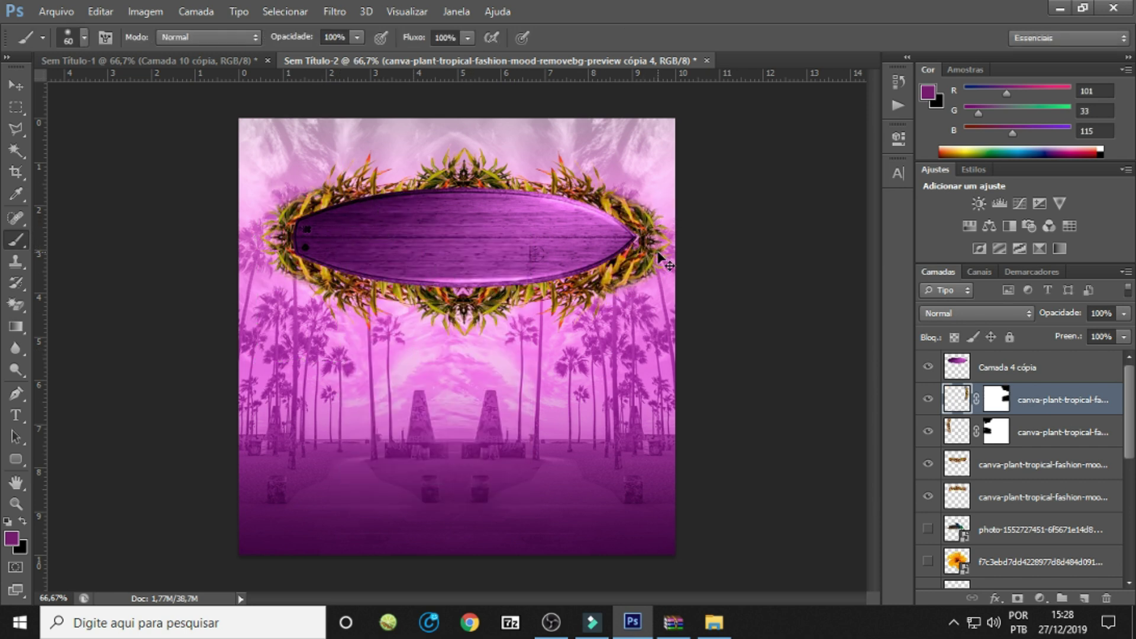
{"action": "key", "text": "shift+Left"}
{"action": "key", "text": "shift+Left"}
{"action": "key", "text": "shift+Left"}
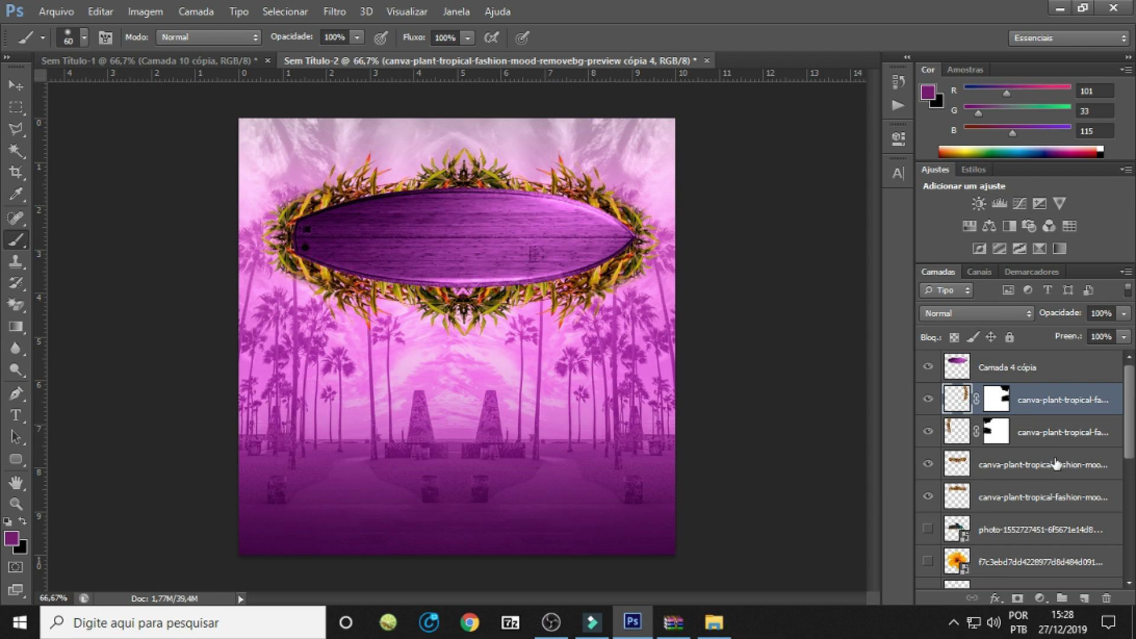
Merge the four leaf layers into one complete wreath.
{"action": "left_click", "coordinate": [1052, 499], "text": "shift"}
{"action": "right_click", "coordinate": [1052, 499]}
{"action": "left_click", "coordinate": [708, 422]}
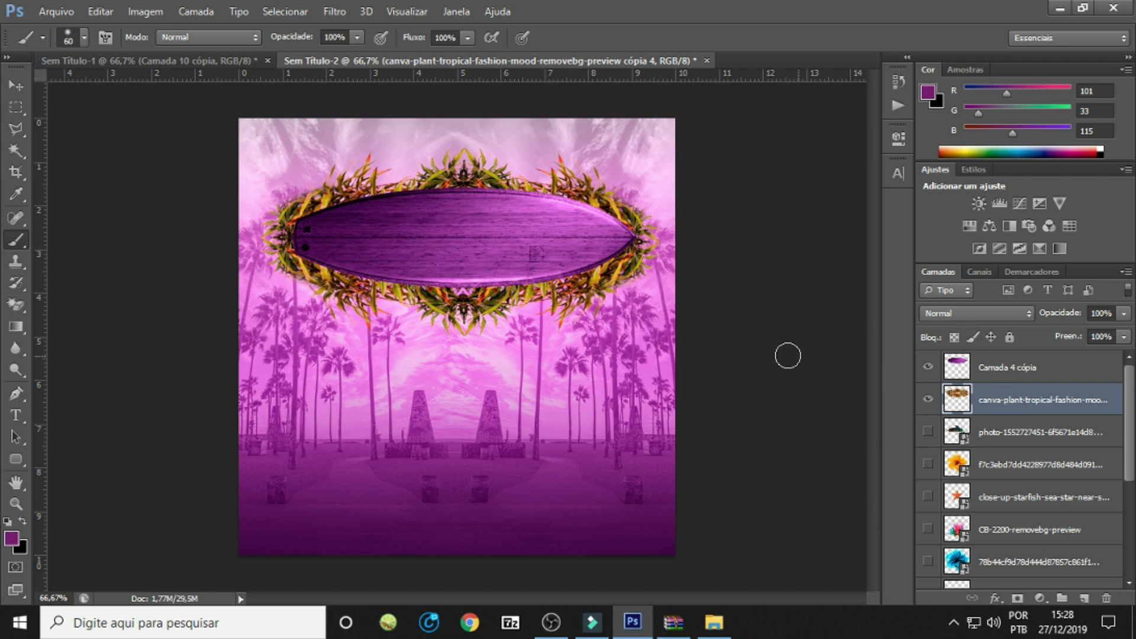
{"action": "key", "text": "ctrl+u"}
Shift the wreath's hue to -116 for magenta-purple leaves and apply it.
{"action": "key", "text": "Down"}
{"action": "mouse_move", "coordinate": [882, 246]}
{"action": "left_mouse_down"}
{"action": "mouse_move", "coordinate": [839, 248]}
{"action": "mouse_move", "coordinate": [897, 246]}
{"action": "mouse_move", "coordinate": [804, 255]}
{"action": "left_mouse_up"}
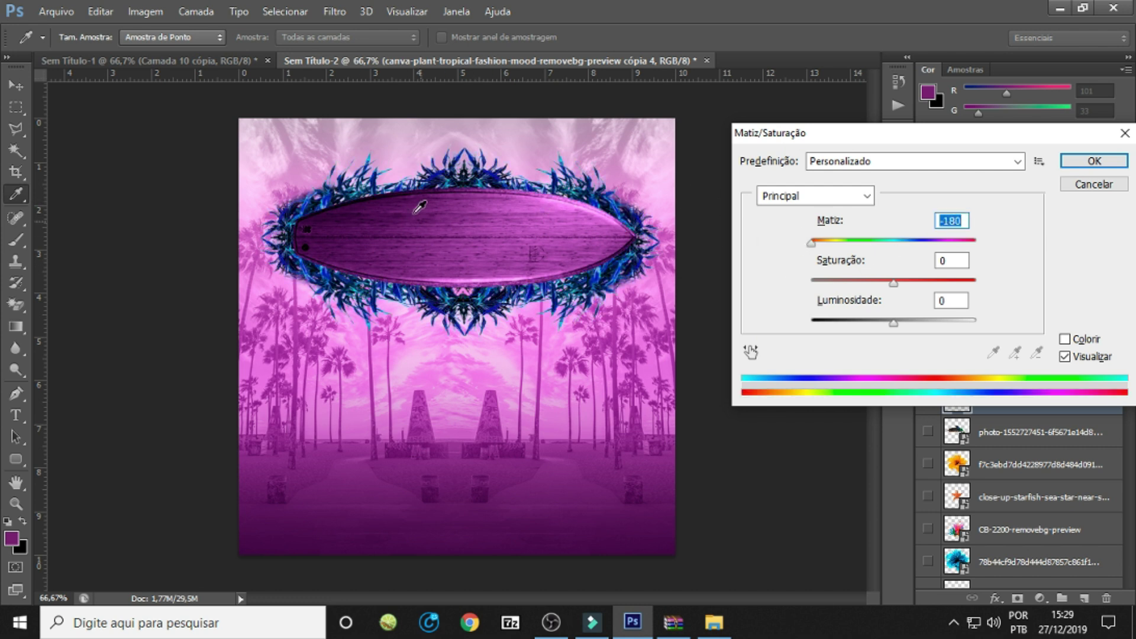
{"action": "left_click_drag", "start_coordinate": [818, 248], "coordinate": [835, 249]}
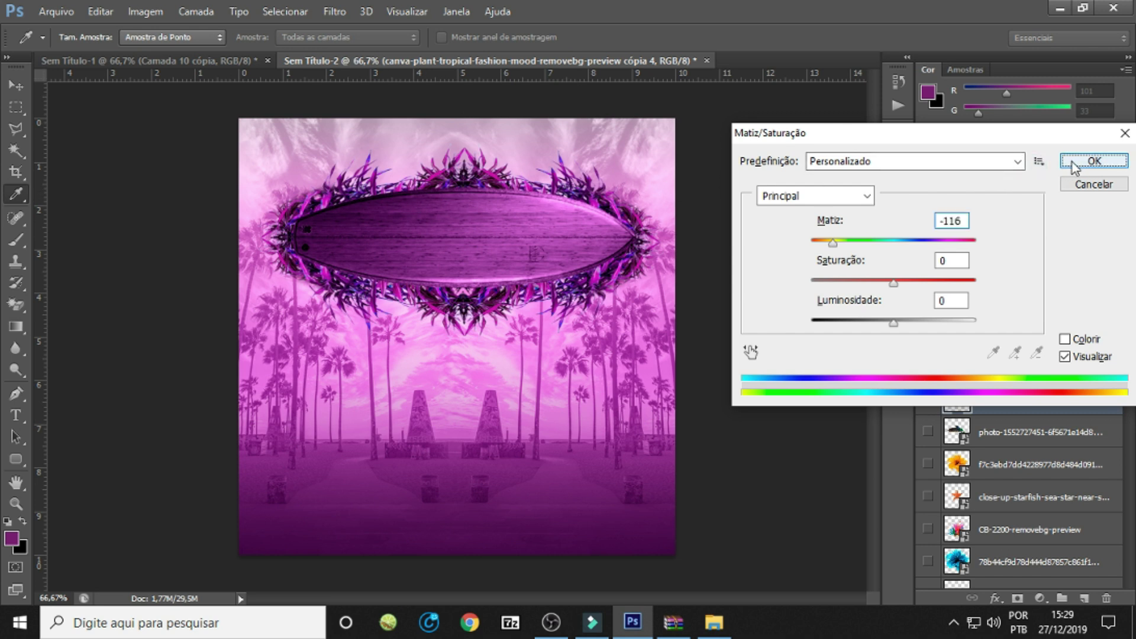
{"action": "left_click", "coordinate": [1094, 161]}
{"action": "key", "text": "b"}
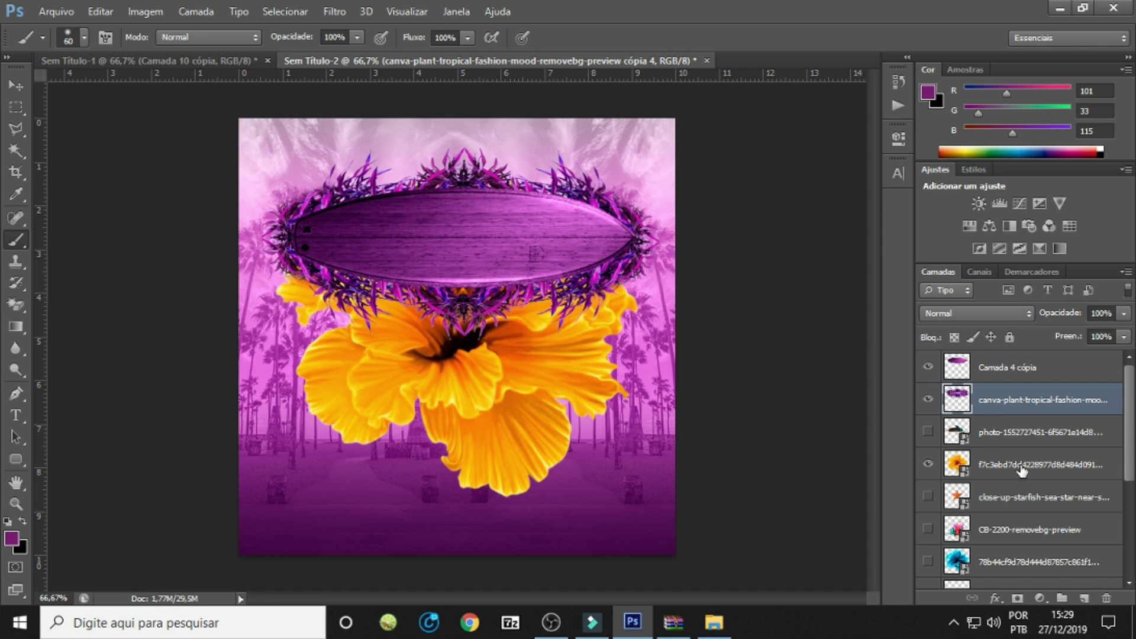
Move the orange hibiscus to the top and shrink it to a small accent at the wreath's upper-left.
{"action": "left_click_drag", "start_coordinate": [1022, 471], "coordinate": [1016, 361]}
{"action": "key", "text": "ctrl+t"}
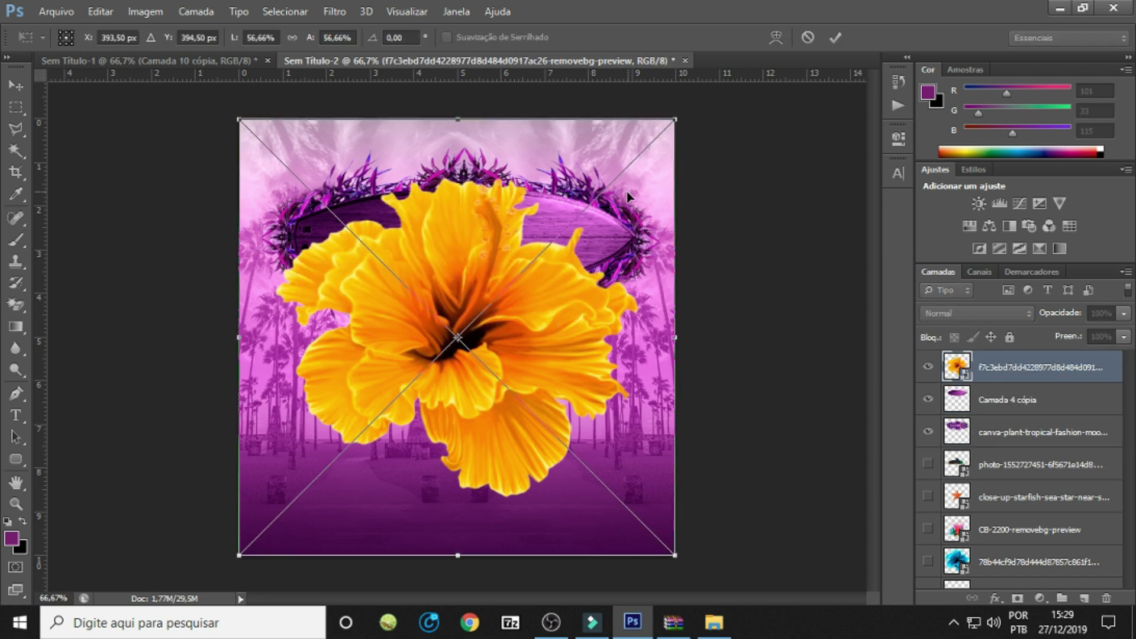
{"action": "left_click_drag", "start_coordinate": [675, 119], "coordinate": [393, 406]}
{"action": "left_click_drag", "start_coordinate": [350, 508], "coordinate": [402, 220]}
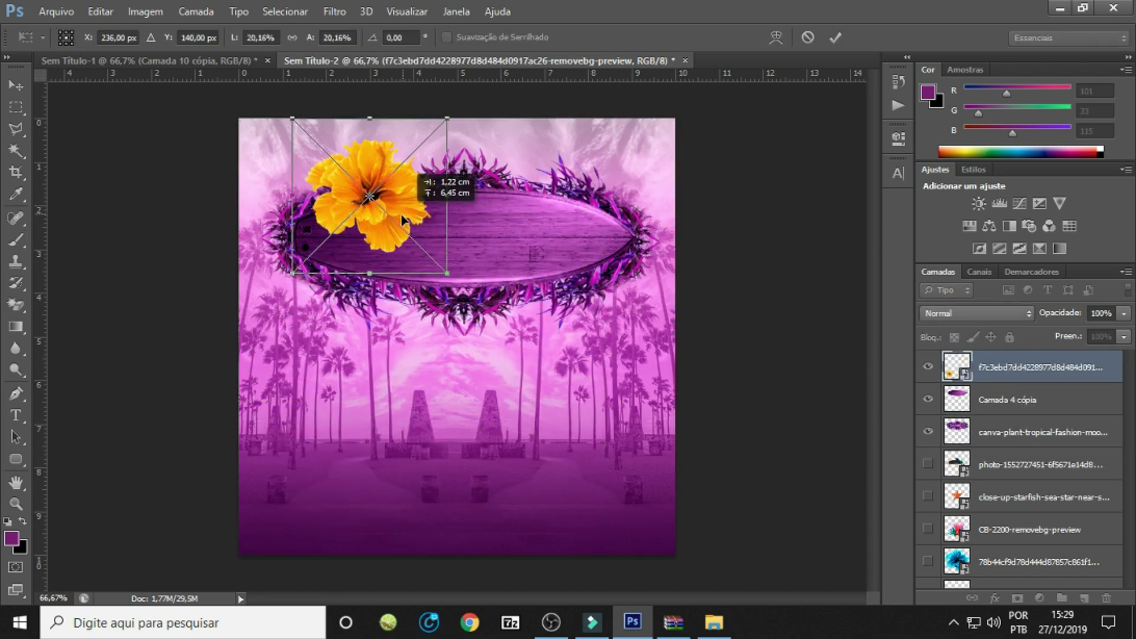
{"action": "left_click_drag", "start_coordinate": [447, 118], "coordinate": [349, 217]}
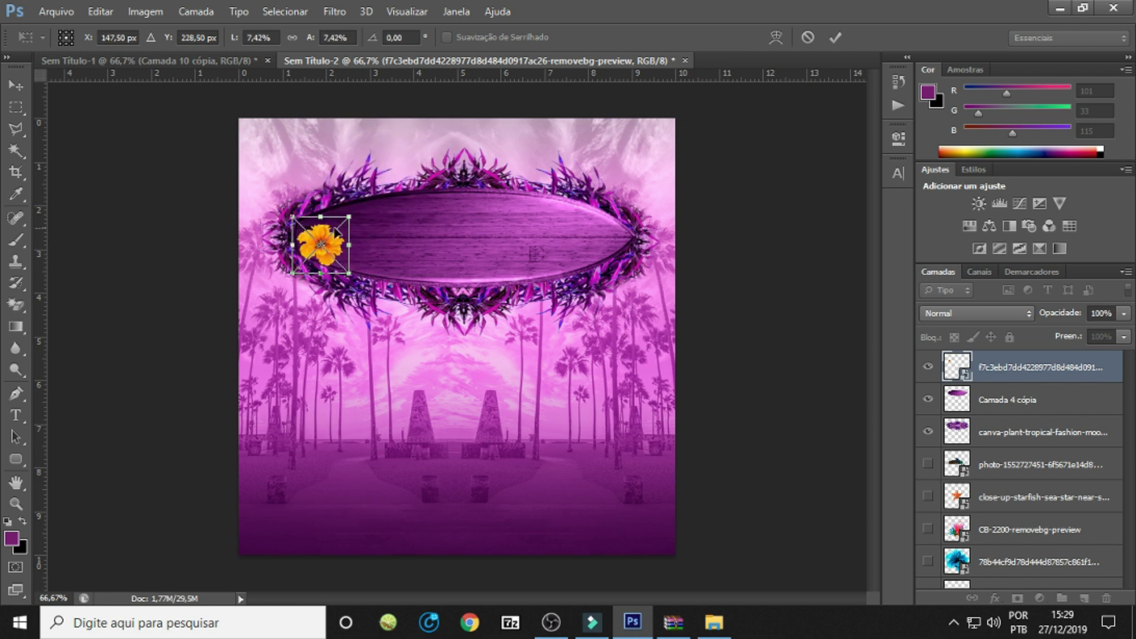
{"action": "key", "text": "Return"}
{"action": "left_click_drag", "start_coordinate": [345, 259], "coordinate": [329, 240]}
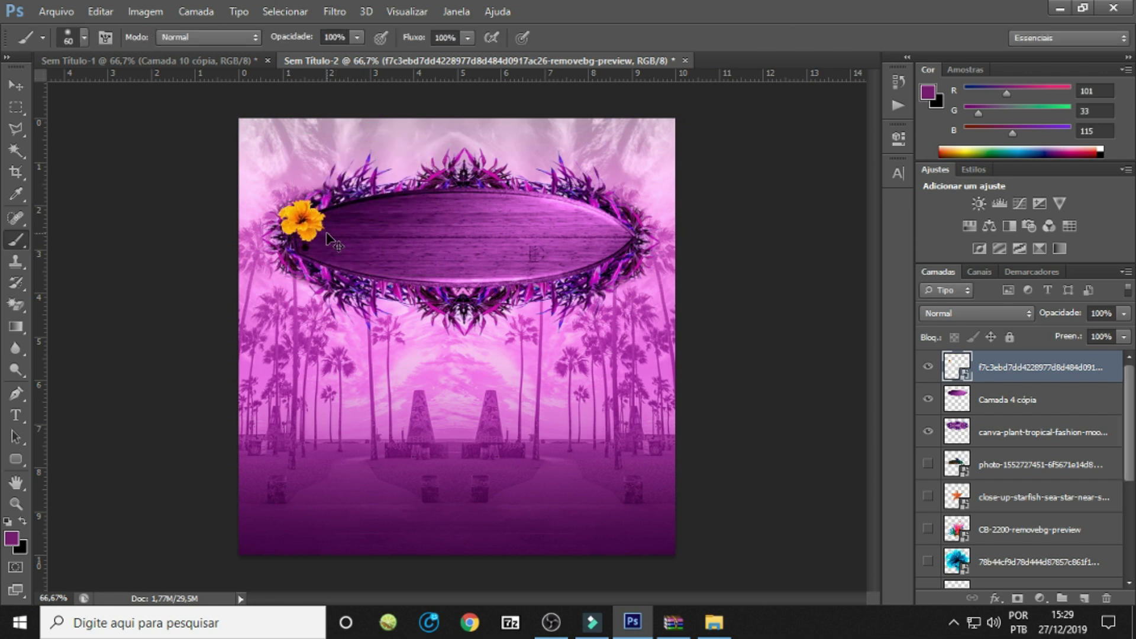
Check the starfish layer, then delete the flower arrangement layer.
{"action": "left_click", "coordinate": [928, 497]}
{"action": "left_click", "coordinate": [988, 498]}
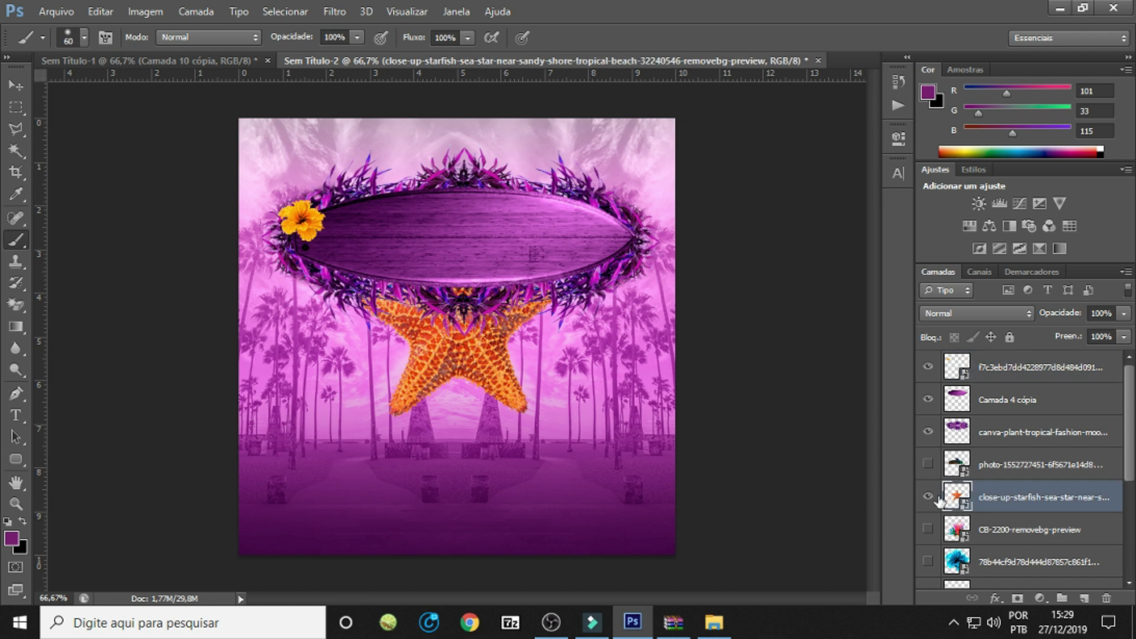
{"action": "left_click", "coordinate": [928, 497]}
{"action": "left_click", "coordinate": [929, 529]}
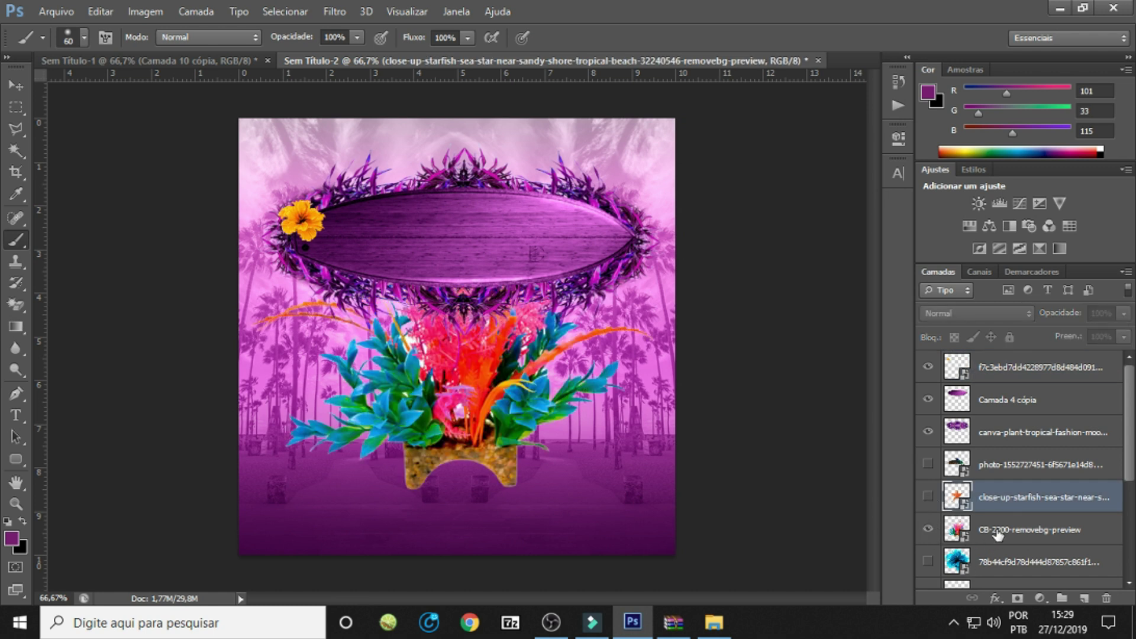
{"action": "left_click", "coordinate": [1018, 530]}
{"action": "left_click_drag", "start_coordinate": [505, 390], "coordinate": [512, 207]}
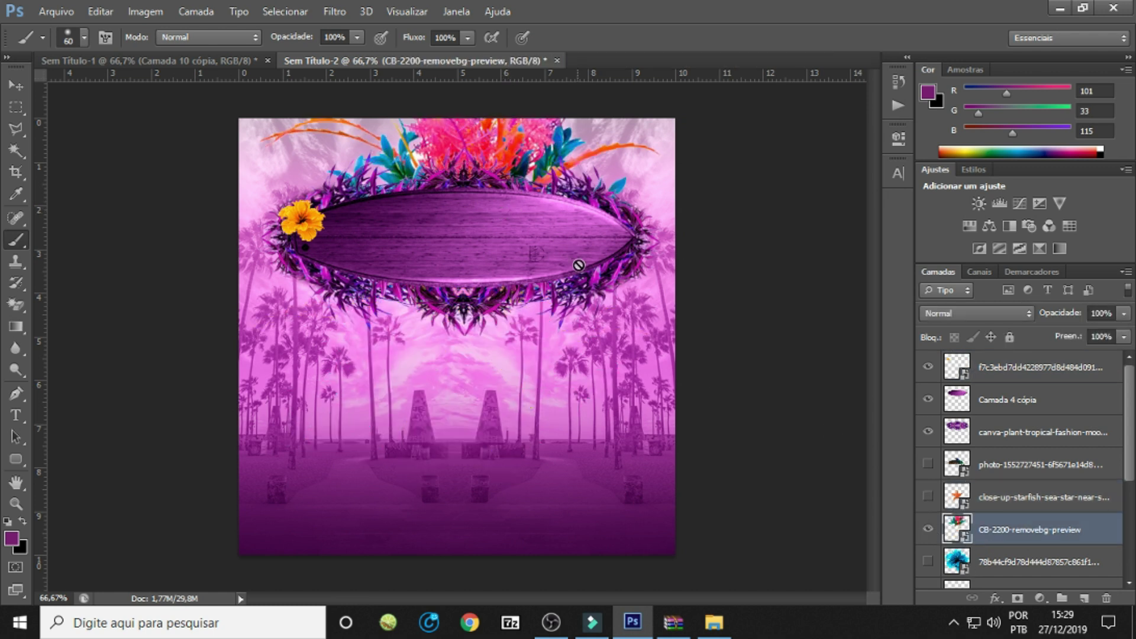
{"action": "key", "text": "Delete"}
Move the blue hibiscus to the top and shrink it into place at the wreath's upper-right.
{"action": "left_click_drag", "start_coordinate": [1009, 533], "coordinate": [1016, 358]}
{"action": "key", "text": "ctrl+t"}
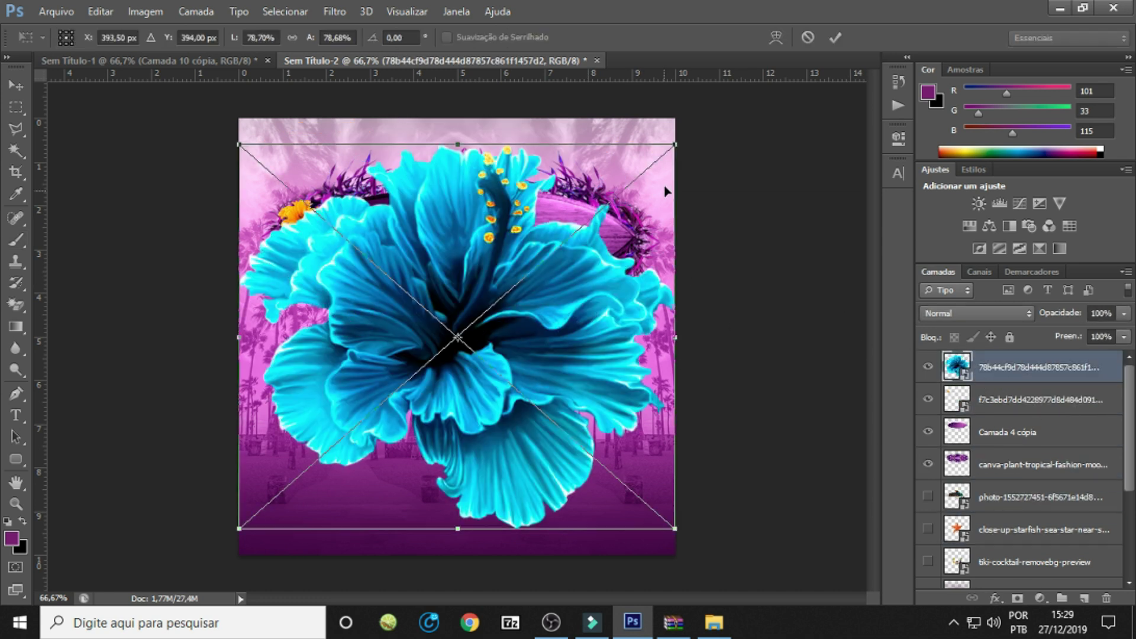
{"action": "left_click_drag", "start_coordinate": [672, 119], "coordinate": [367, 301]}
{"action": "mouse_move", "coordinate": [402, 536]}
{"action": "left_mouse_down"}
{"action": "mouse_move", "coordinate": [394, 389]}
{"action": "mouse_move", "coordinate": [331, 453]}
{"action": "mouse_move", "coordinate": [408, 435]}
{"action": "mouse_move", "coordinate": [355, 438]}
{"action": "left_mouse_up"}
{"action": "mouse_move", "coordinate": [308, 497]}
{"action": "left_mouse_down"}
{"action": "mouse_move", "coordinate": [514, 258]}
{"action": "mouse_move", "coordinate": [586, 195]}
{"action": "left_mouse_up"}
{"action": "mouse_move", "coordinate": [621, 160]}
{"action": "left_mouse_down"}
{"action": "mouse_move", "coordinate": [583, 216]}
{"action": "mouse_move", "coordinate": [609, 210]}
{"action": "left_mouse_up"}
{"action": "key", "text": "Return"}
{"action": "key", "text": "b"}
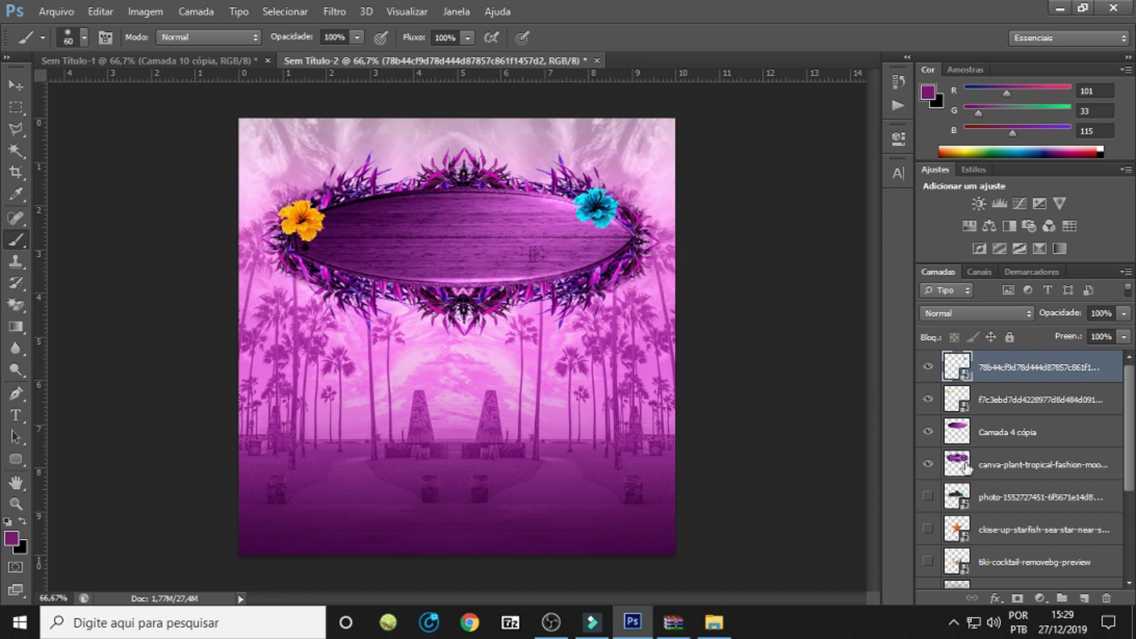
{"action": "left_click_drag", "start_coordinate": [1130, 408], "coordinate": [1134, 429]}
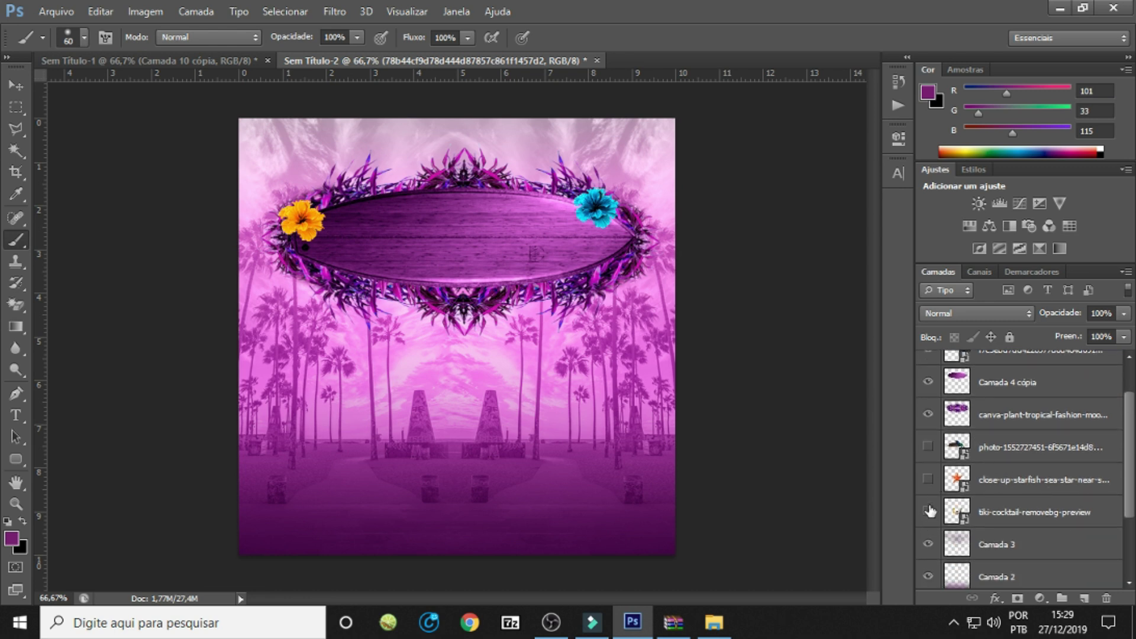
Rasterize the orange flower into a plain layer.
{"action": "scroll", "coordinate": [1065, 402], "scroll_direction": "up", "scroll_amount": 2}
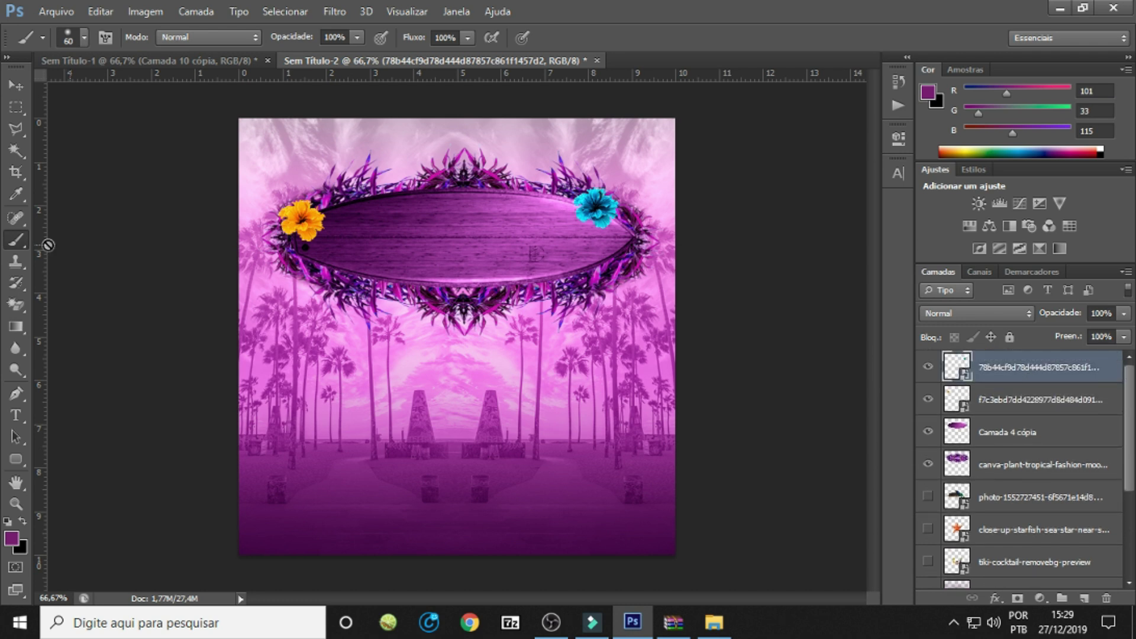
{"action": "left_click", "coordinate": [514, 211]}
{"action": "left_click", "coordinate": [522, 254]}
{"action": "key", "text": "alt+bracketleft"}
{"action": "left_click", "coordinate": [584, 273]}
{"action": "left_click", "coordinate": [598, 253]}
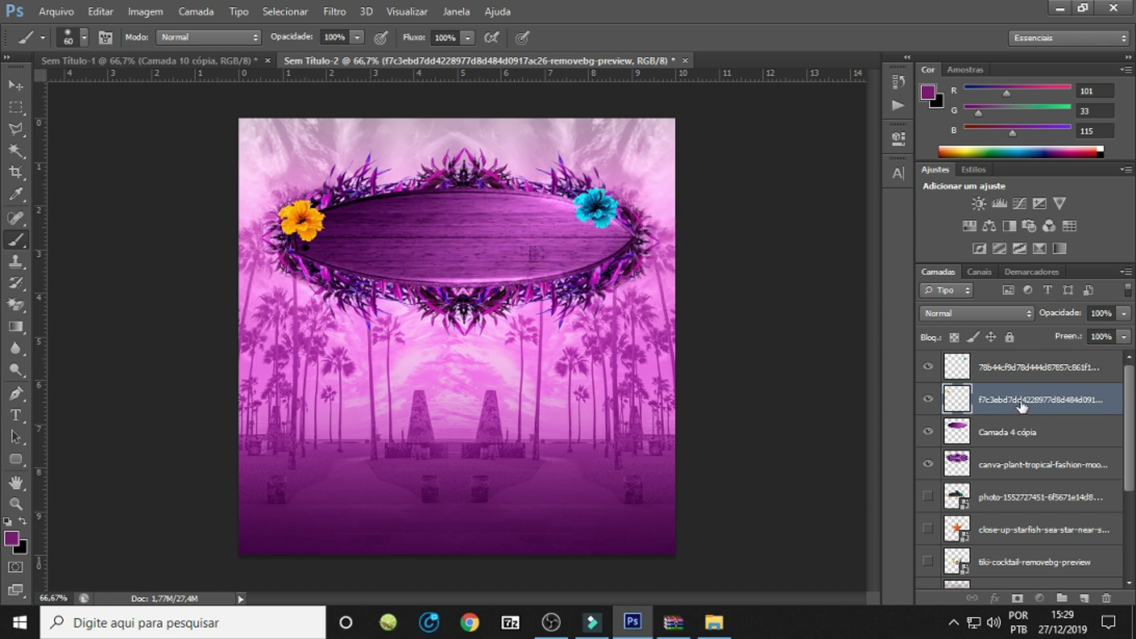
Place a smaller copy of the orange flower at the wreath's lower right.
{"action": "scroll", "coordinate": [1042, 444], "scroll_direction": "down", "scroll_amount": 3}
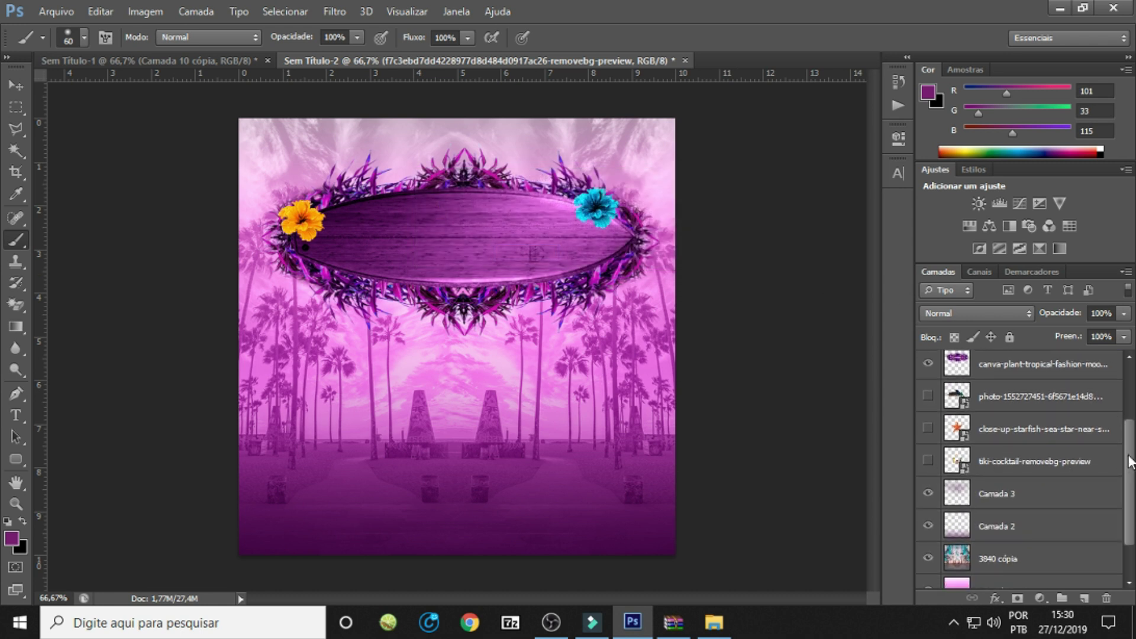
{"action": "scroll", "coordinate": [1065, 398], "scroll_direction": "up", "scroll_amount": 3}
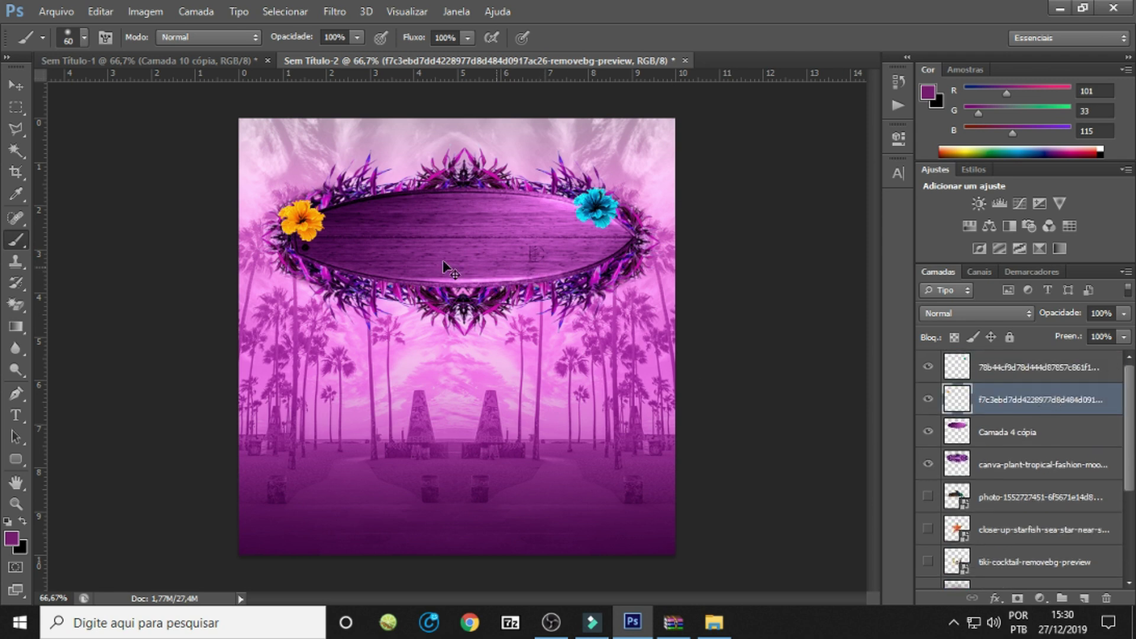
{"action": "mouse_move", "coordinate": [325, 211]}
{"action": "left_mouse_down"}
{"action": "mouse_move", "coordinate": [594, 259]}
{"action": "mouse_move", "coordinate": [573, 267]}
{"action": "left_mouse_up"}
{"action": "key", "text": "ctrl+t"}
{"action": "key", "text": "b"}
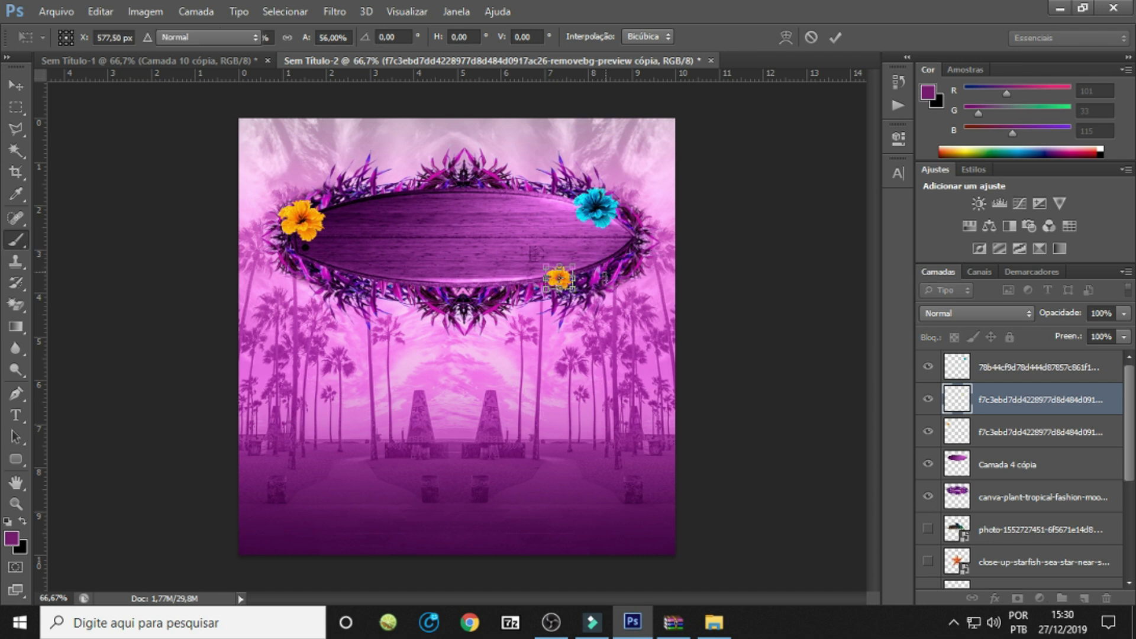
{"action": "key", "text": "Return"}
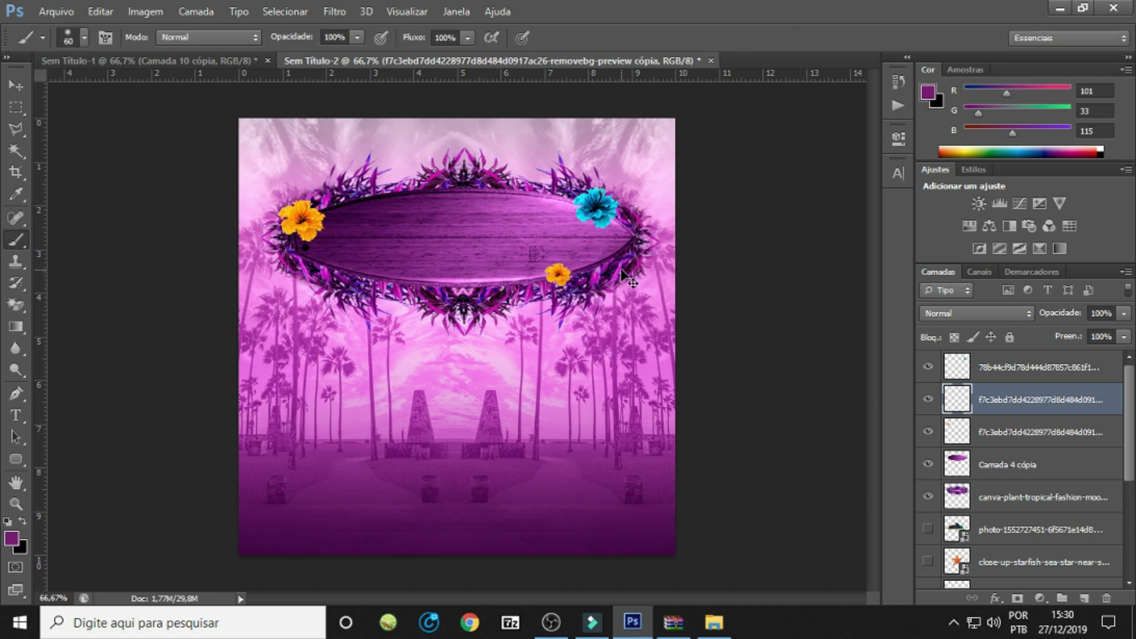
Shift the small flower copy's hue to -106, turning it magenta.
{"action": "key", "text": "ctrl+u"}
{"action": "left_click_drag", "start_coordinate": [894, 240], "coordinate": [836, 244]}
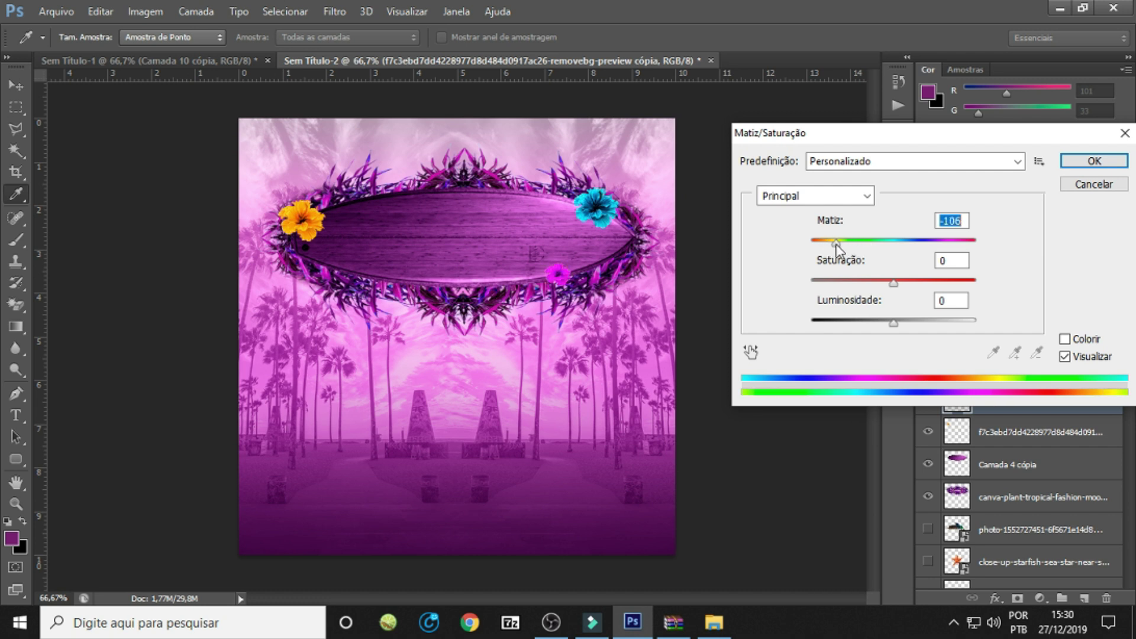
{"action": "left_click", "coordinate": [1094, 161]}
{"action": "key", "text": "b"}
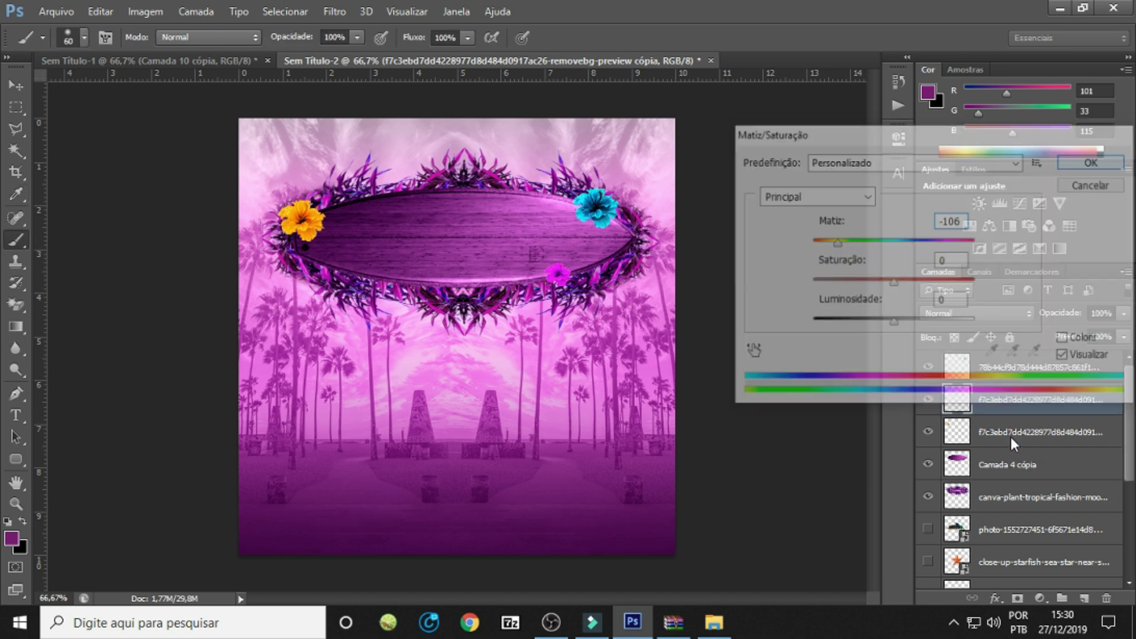
{"action": "left_click", "coordinate": [1012, 435]}
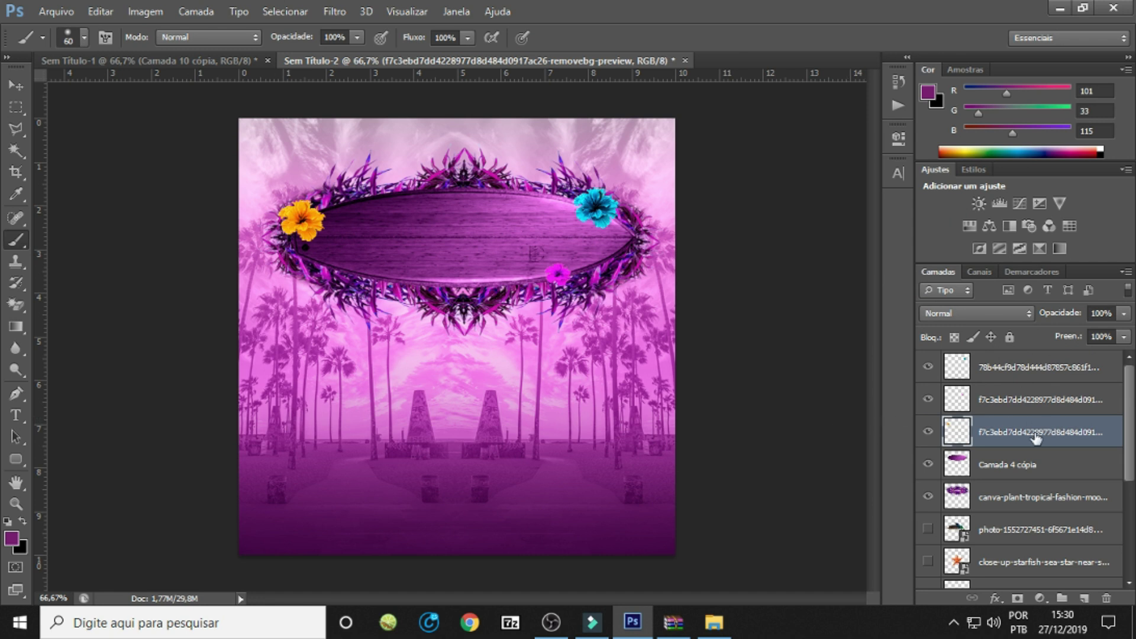
Duplicate the cyan flower, scale the copy to about 52%, and place it at the wreath's lower left.
{"action": "left_click", "coordinate": [1022, 370]}
{"action": "left_click_drag", "start_coordinate": [634, 198], "coordinate": [405, 274]}
{"action": "key", "text": "ctrl+t"}
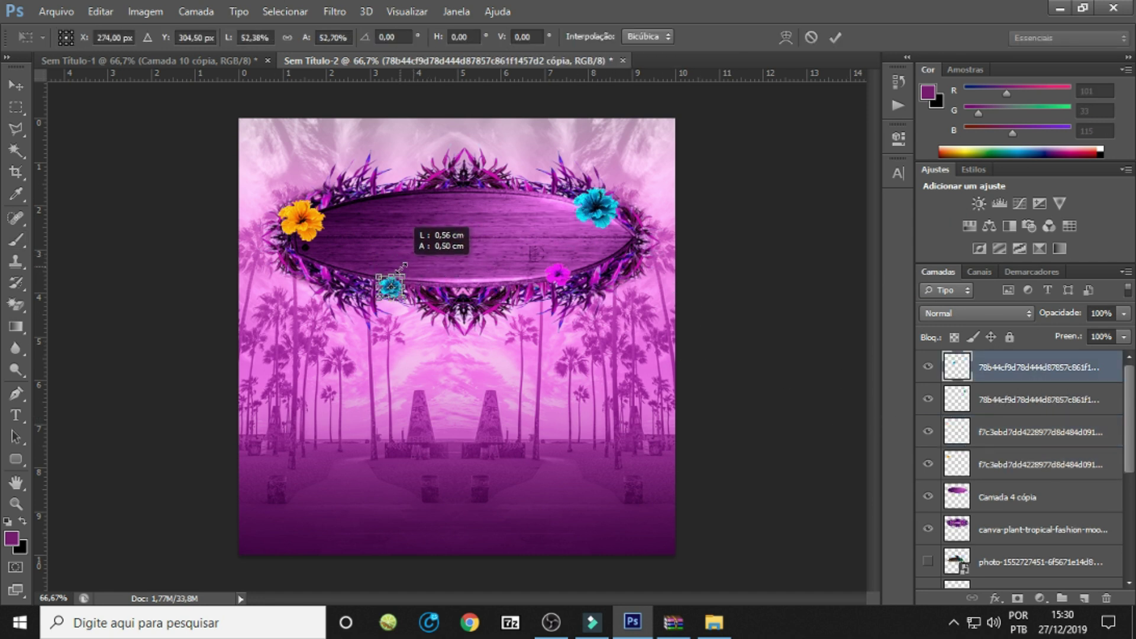
{"action": "key", "text": "Return"}
{"action": "key", "text": "super"}
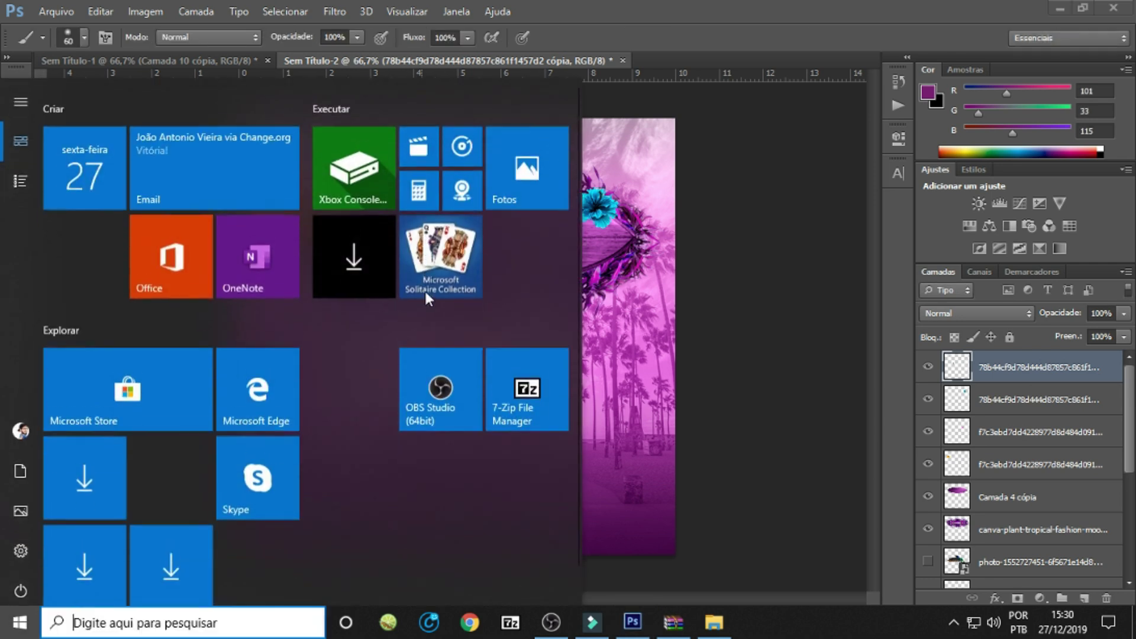
{"action": "key", "text": "super"}
{"action": "left_click_drag", "start_coordinate": [391, 287], "coordinate": [380, 276]}
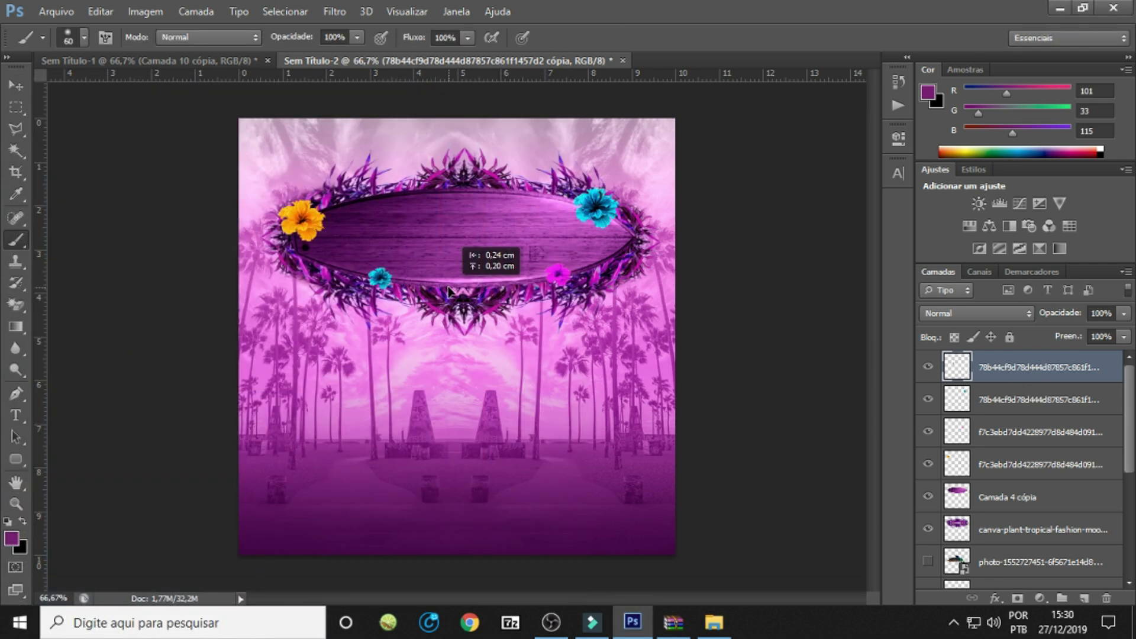
Shift the small copy's hue to -30 to make it teal-green.
{"action": "key", "text": "ctrl+u"}
{"action": "mouse_move", "coordinate": [894, 241]}
{"action": "left_mouse_down"}
{"action": "mouse_move", "coordinate": [810, 250]}
{"action": "mouse_move", "coordinate": [968, 244]}
{"action": "mouse_move", "coordinate": [820, 248]}
{"action": "mouse_move", "coordinate": [871, 251]}
{"action": "left_mouse_up"}
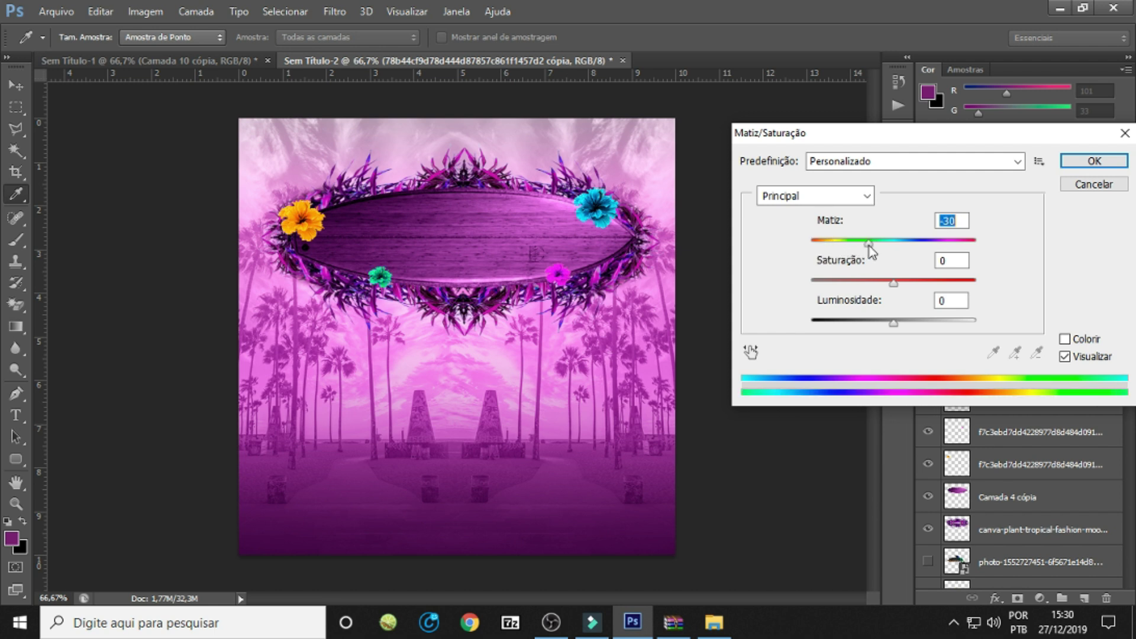
{"action": "left_click", "coordinate": [1085, 173]}
{"action": "left_click_drag", "start_coordinate": [1128, 426], "coordinate": [1120, 476]}
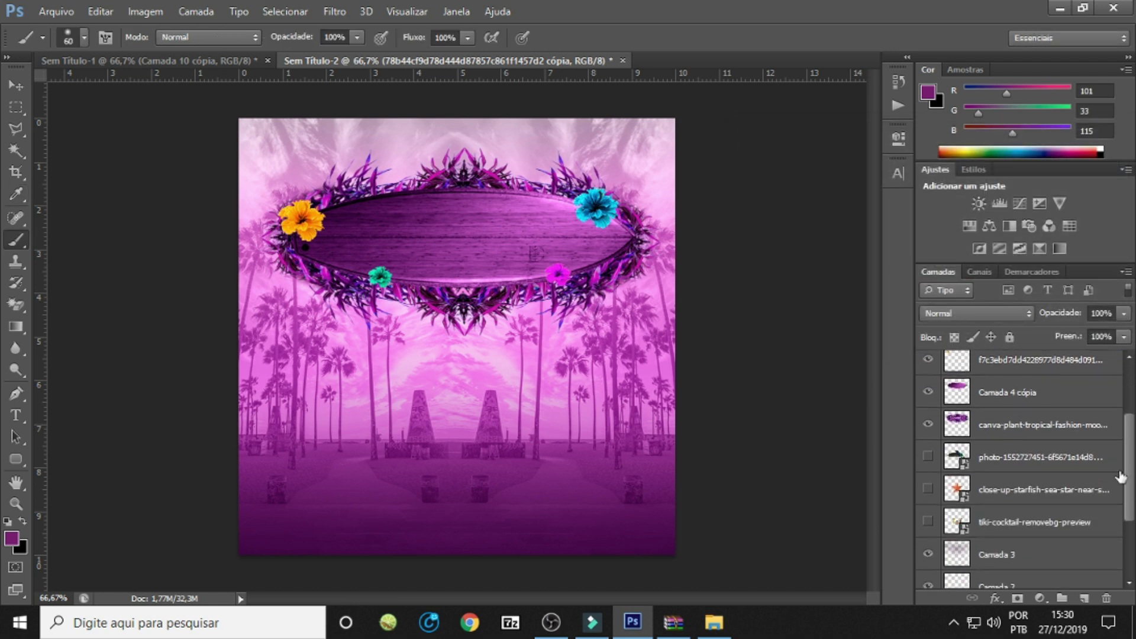
Show the tiki cocktail image and move it below the wreath.
{"action": "left_click", "coordinate": [928, 520]}
{"action": "left_click", "coordinate": [1018, 522]}
{"action": "left_click_drag", "start_coordinate": [497, 314], "coordinate": [509, 362]}
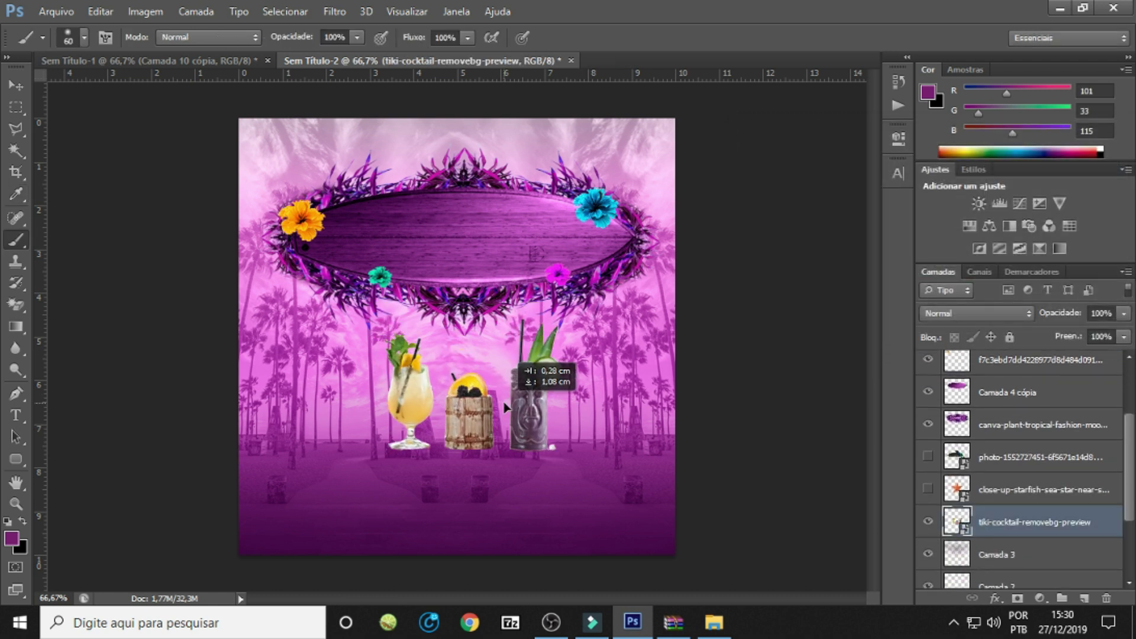
{"action": "mouse_move", "coordinate": [571, 411]}
{"action": "left_mouse_down"}
{"action": "mouse_move", "coordinate": [566, 260]}
{"action": "mouse_move", "coordinate": [563, 473]}
{"action": "left_mouse_up"}
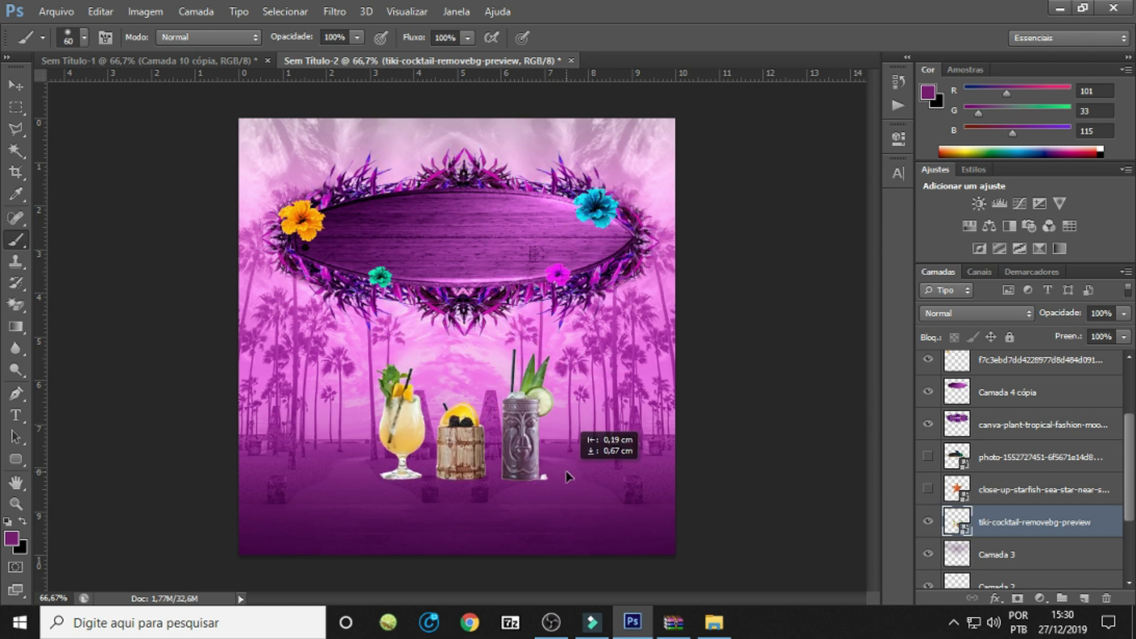
Copy the yellow cocktail glass onto its own layer and delete the tiki cocktail layer.
{"action": "left_click", "coordinate": [24, 108]}
{"action": "left_click_drag", "start_coordinate": [494, 316], "coordinate": [524, 417]}
{"action": "left_click_drag", "start_coordinate": [339, 307], "coordinate": [434, 521]}
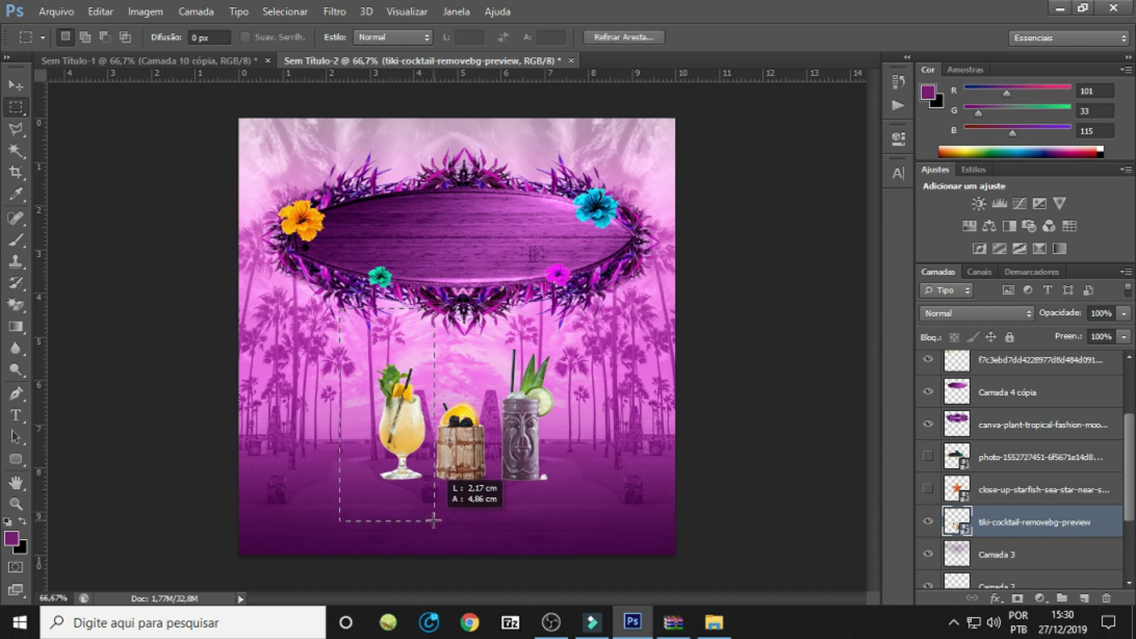
{"action": "key", "text": "ctrl+j"}
{"action": "left_click", "coordinate": [1020, 556]}
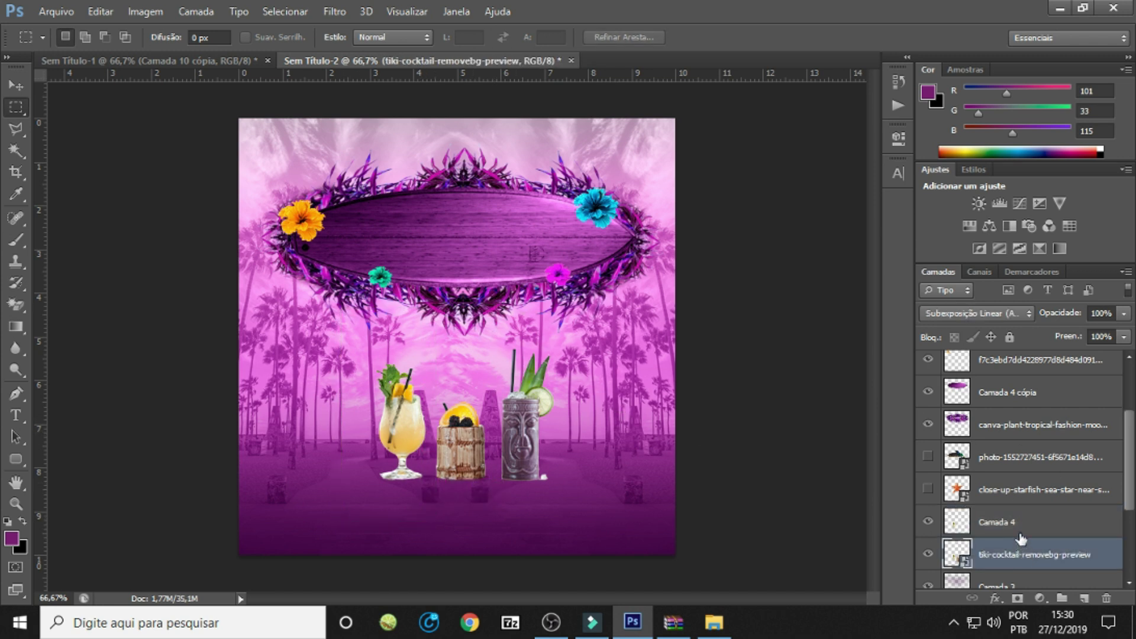
{"action": "key", "text": "Delete"}
{"action": "left_click", "coordinate": [16, 240]}
Undo the stray brush stroke and darken the glass with Levels black input 81.
{"action": "left_click_drag", "start_coordinate": [547, 354], "coordinate": [577, 348]}
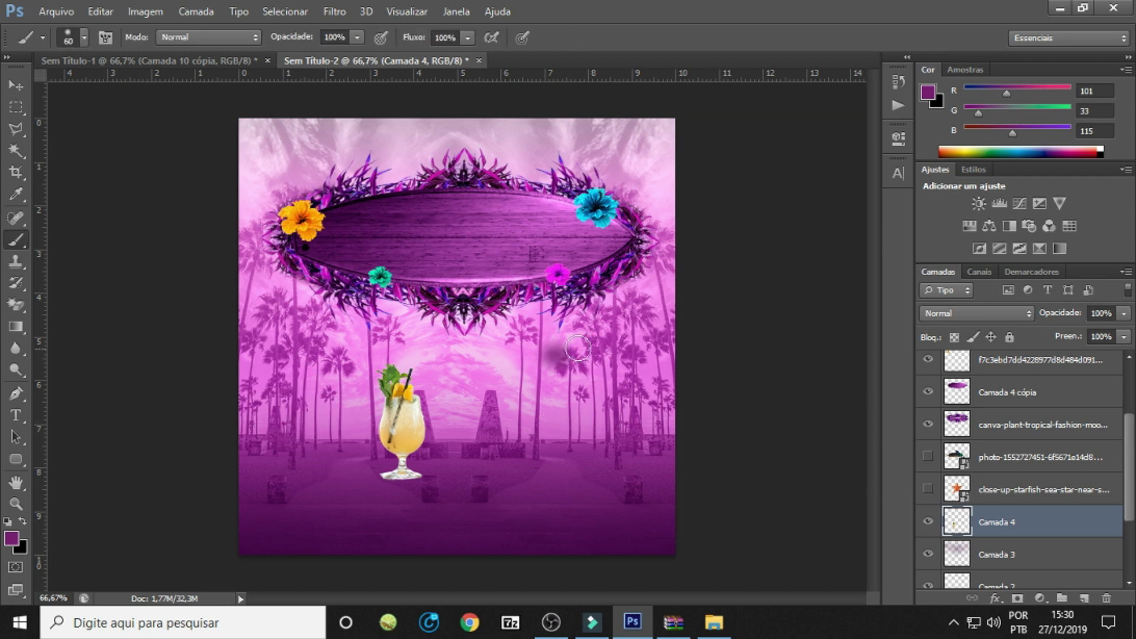
{"action": "key", "text": "ctrl+z"}
{"action": "key", "text": "ctrl+l"}
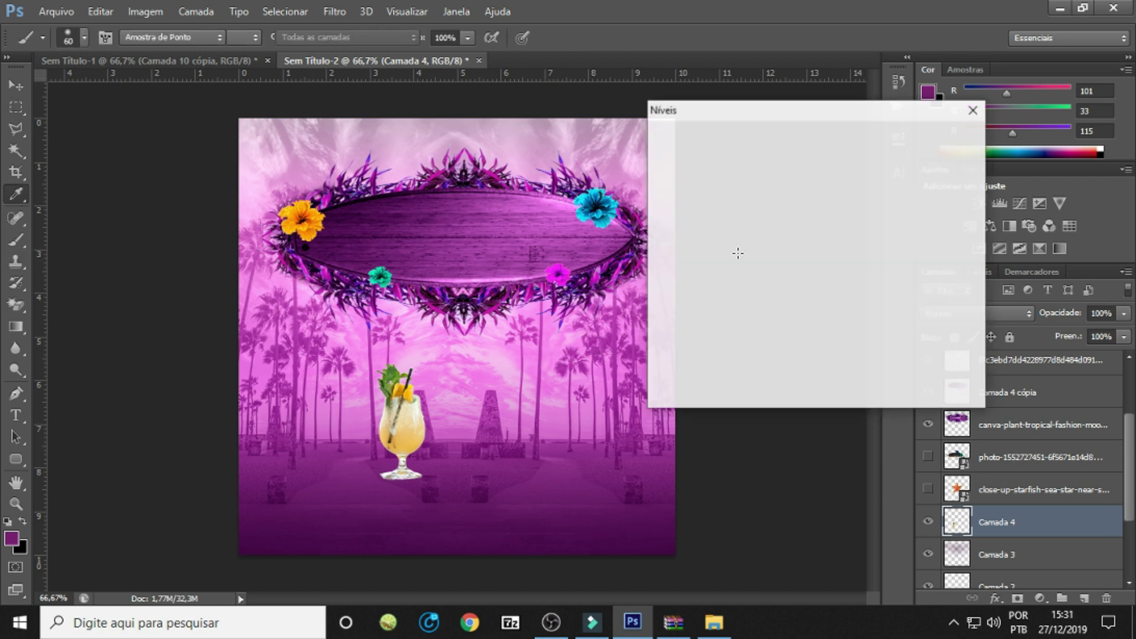
{"action": "left_click_drag", "start_coordinate": [669, 294], "coordinate": [735, 293]}
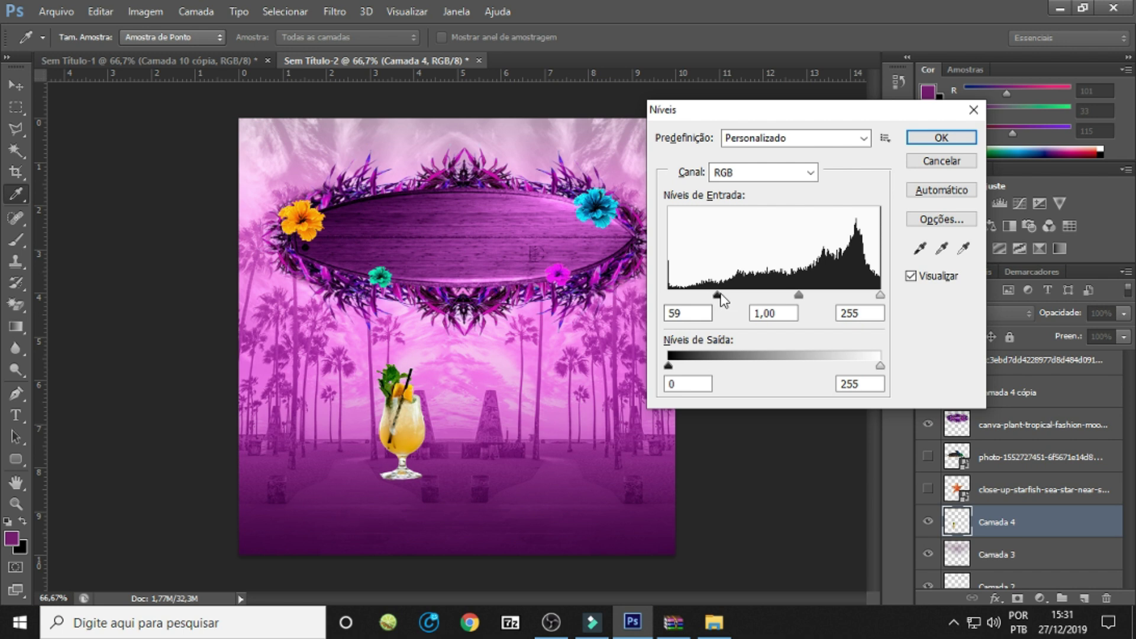
{"action": "left_click", "coordinate": [923, 142]}
Move the glass to the wreath's top right, scaled to 75% and tilted 17.6°.
{"action": "left_click_drag", "start_coordinate": [411, 431], "coordinate": [539, 199]}
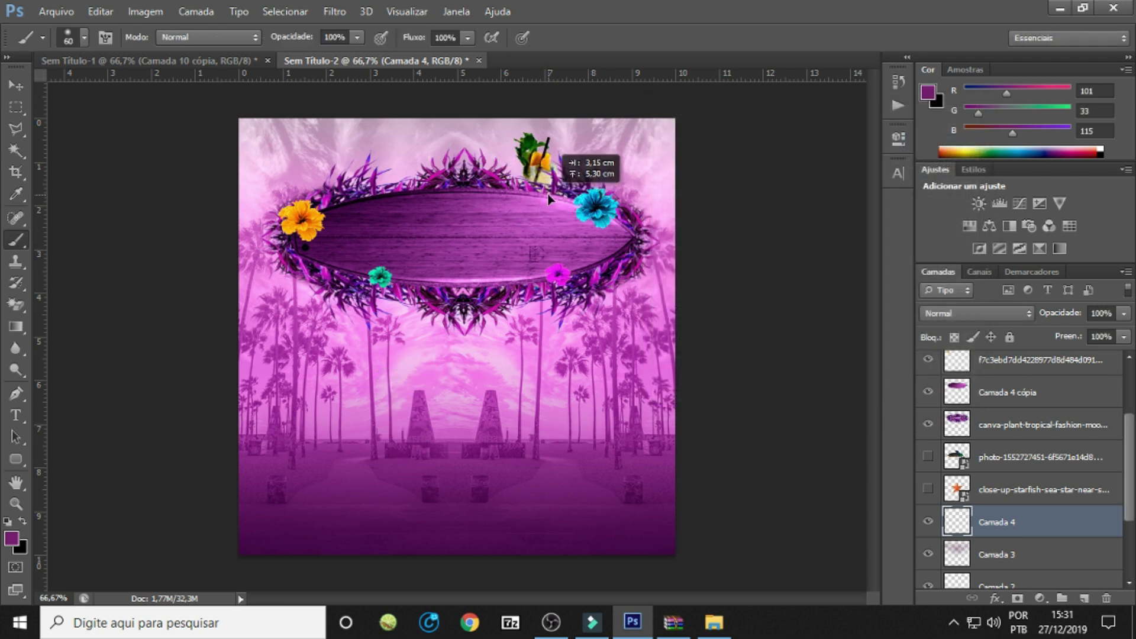
{"action": "mouse_move", "coordinate": [1011, 518]}
{"action": "left_mouse_down"}
{"action": "mouse_move", "coordinate": [1016, 387]}
{"action": "mouse_move", "coordinate": [1017, 414]}
{"action": "left_mouse_up"}
{"action": "key", "text": "ctrl+t"}
{"action": "mouse_move", "coordinate": [562, 135]}
{"action": "left_mouse_down"}
{"action": "mouse_move", "coordinate": [541, 163]}
{"action": "mouse_move", "coordinate": [586, 135]}
{"action": "left_mouse_up"}
{"action": "left_click_drag", "start_coordinate": [533, 168], "coordinate": [572, 185]}
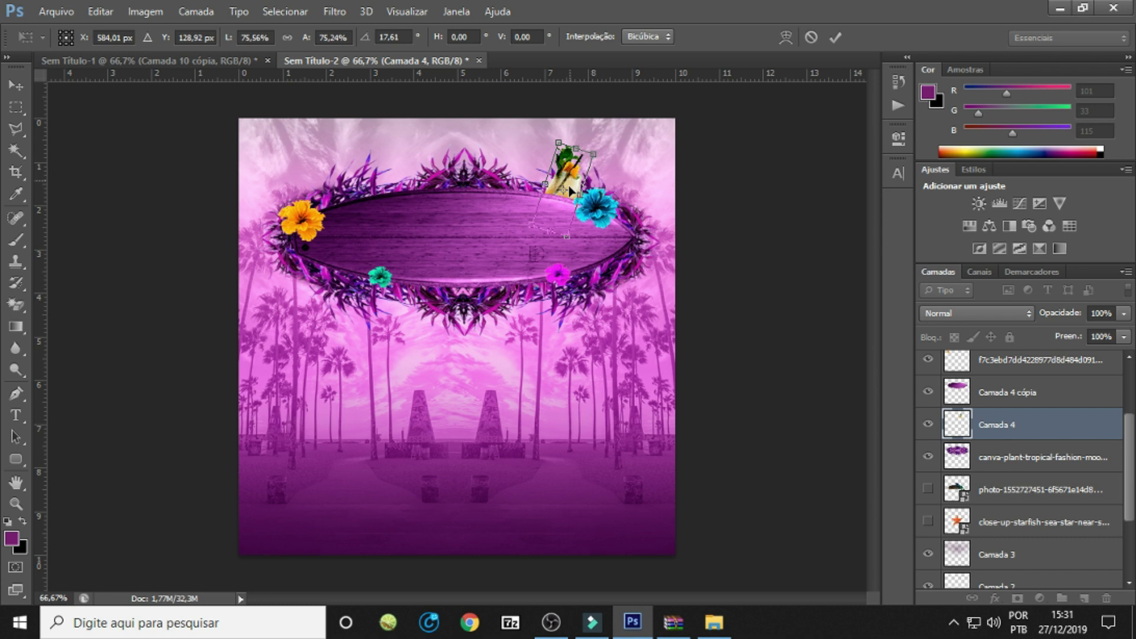
{"action": "key", "text": "Return"}
{"action": "key", "text": "b"}
Duplicate the glass, flip the copy horizontally, and place it at the wreath's top left.
{"action": "key", "text": "ctrl+j"}
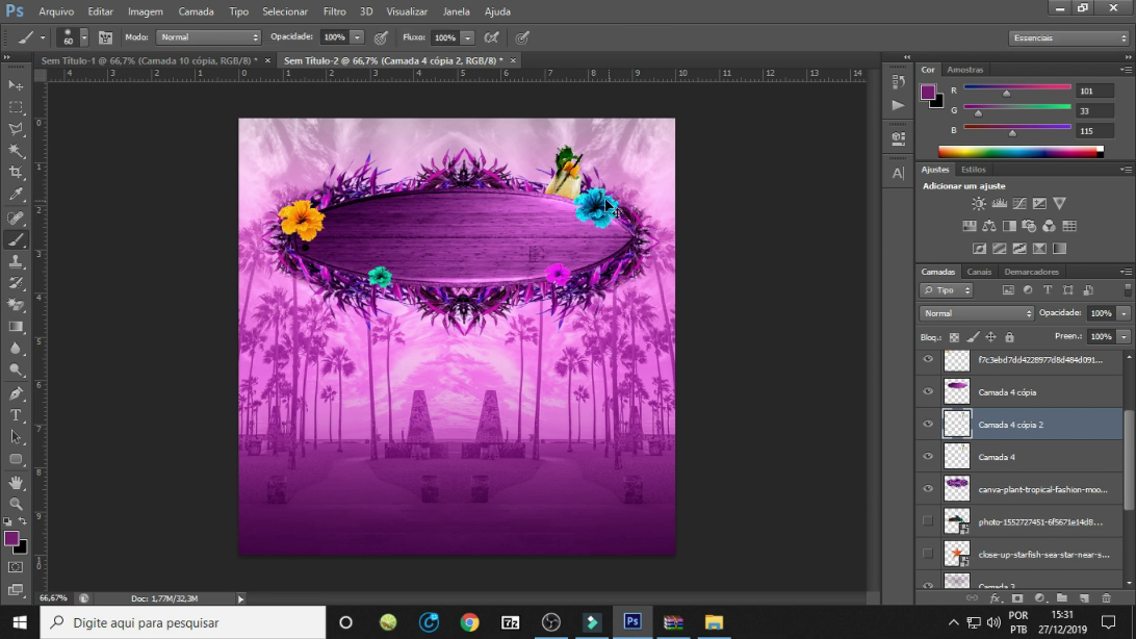
{"action": "key", "text": "ctrl+t"}
{"action": "right_click", "coordinate": [572, 193]}
{"action": "left_click", "coordinate": [662, 441]}
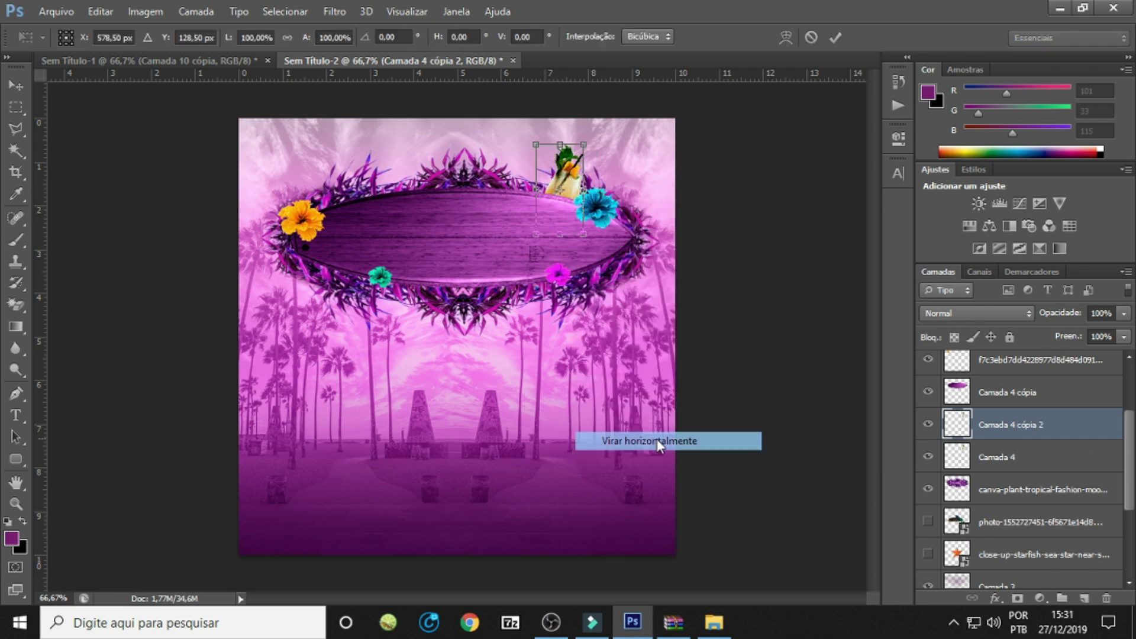
{"action": "key", "text": "Return"}
{"action": "left_click_drag", "start_coordinate": [640, 206], "coordinate": [432, 191]}
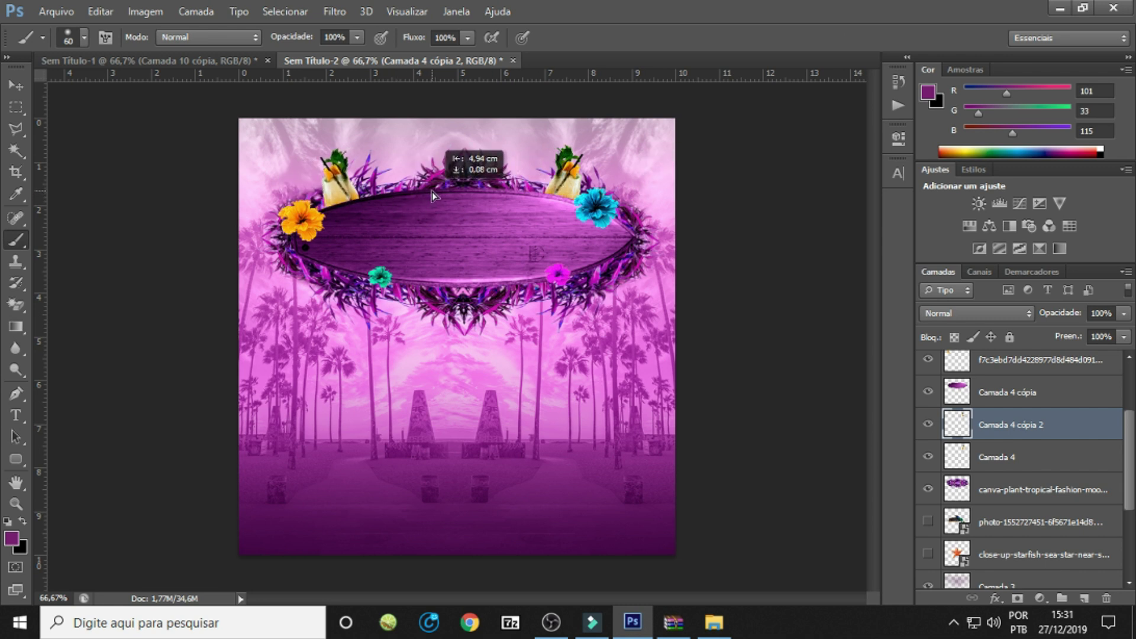
{"action": "left_click_drag", "start_coordinate": [432, 191], "coordinate": [432, 193]}
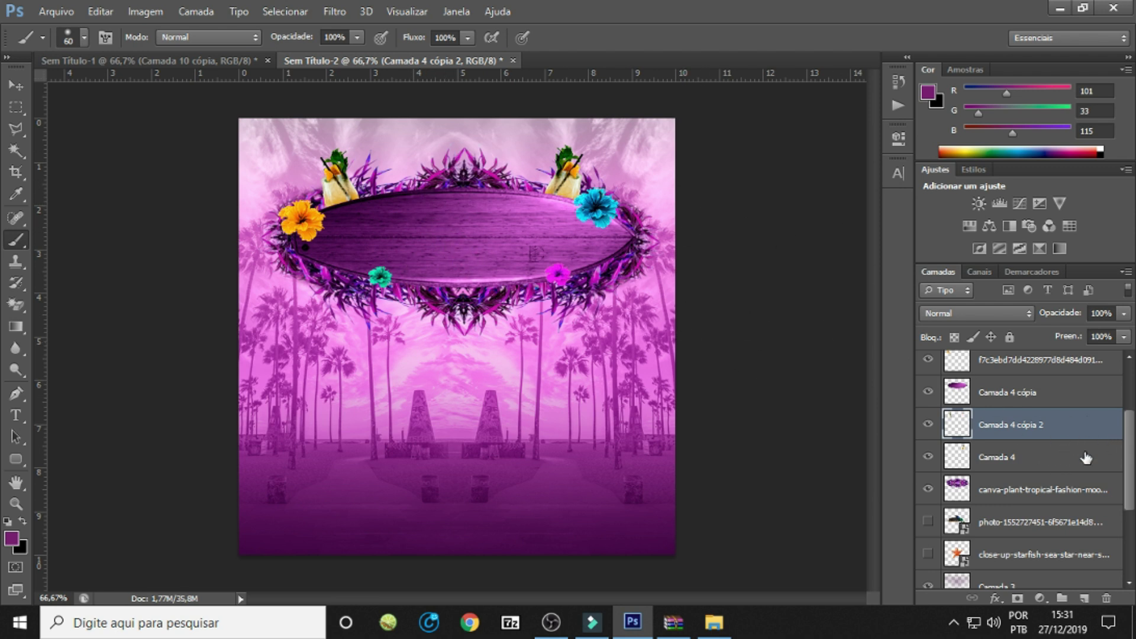
Group the cyan flower through wreath layers into Agrupar 1.
{"action": "left_click", "coordinate": [1099, 364]}
{"action": "scroll", "coordinate": [1107, 379], "scroll_direction": "up", "scroll_amount": 2}
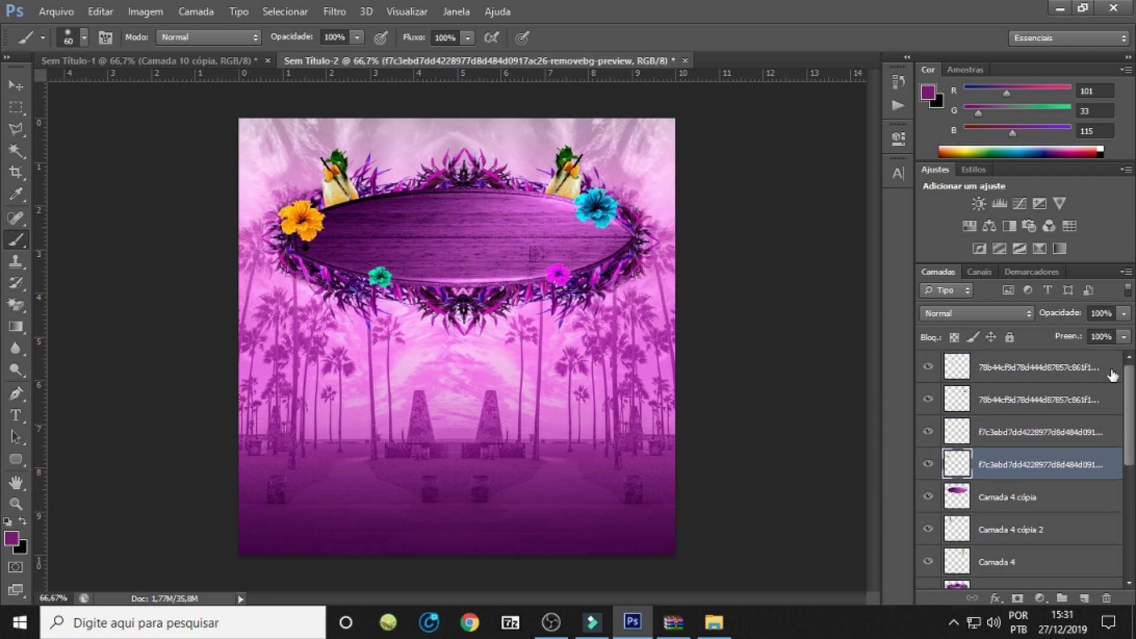
{"action": "left_click", "coordinate": [1045, 368]}
{"action": "left_click_drag", "start_coordinate": [1127, 422], "coordinate": [1126, 479]}
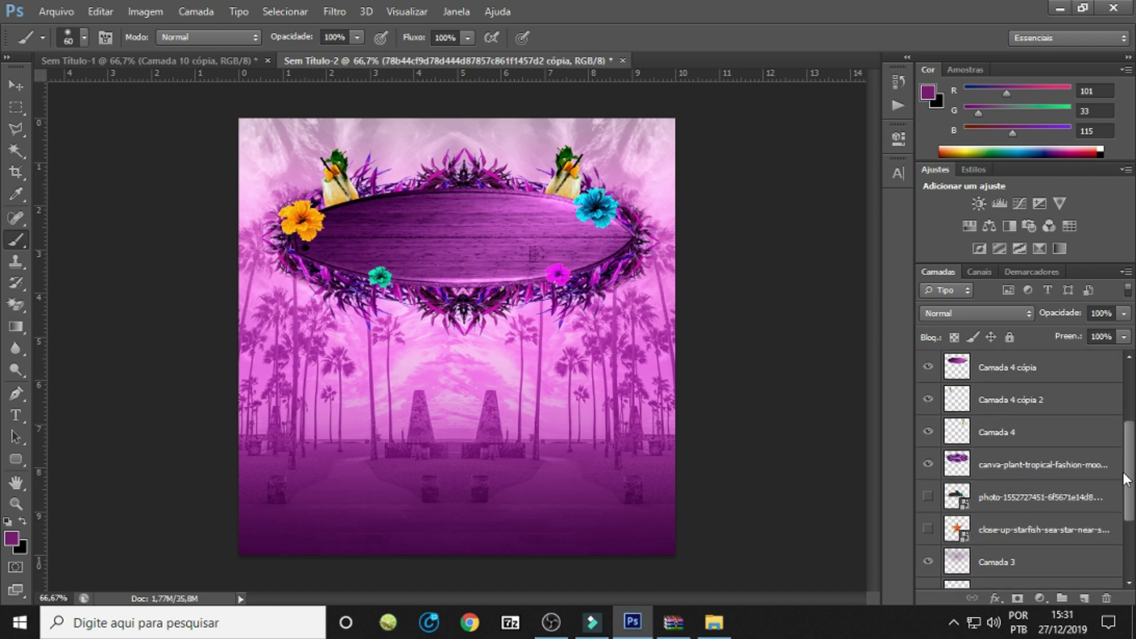
{"action": "left_click", "coordinate": [1065, 466], "text": "shift"}
{"action": "key", "text": "ctrl+g"}
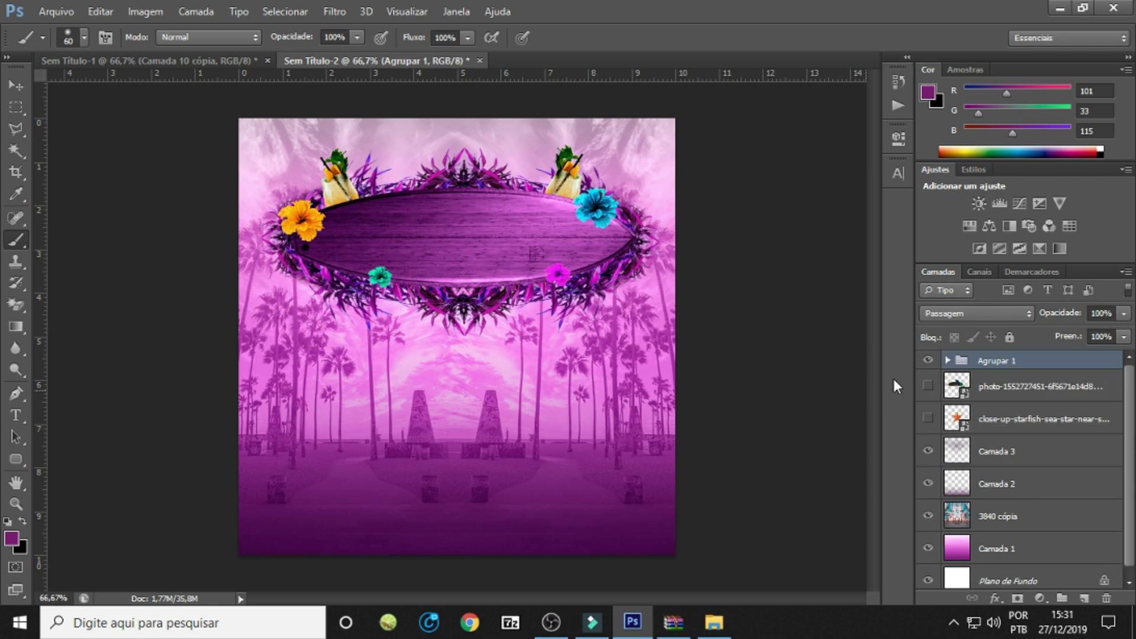
{"action": "left_click", "coordinate": [928, 360]}
{"action": "left_click", "coordinate": [928, 360]}
Show the hummingbird photo and shrink it to about 14% beside the magenta flower.
{"action": "left_click", "coordinate": [929, 387]}
{"action": "left_click_drag", "start_coordinate": [1006, 386], "coordinate": [1006, 355]}
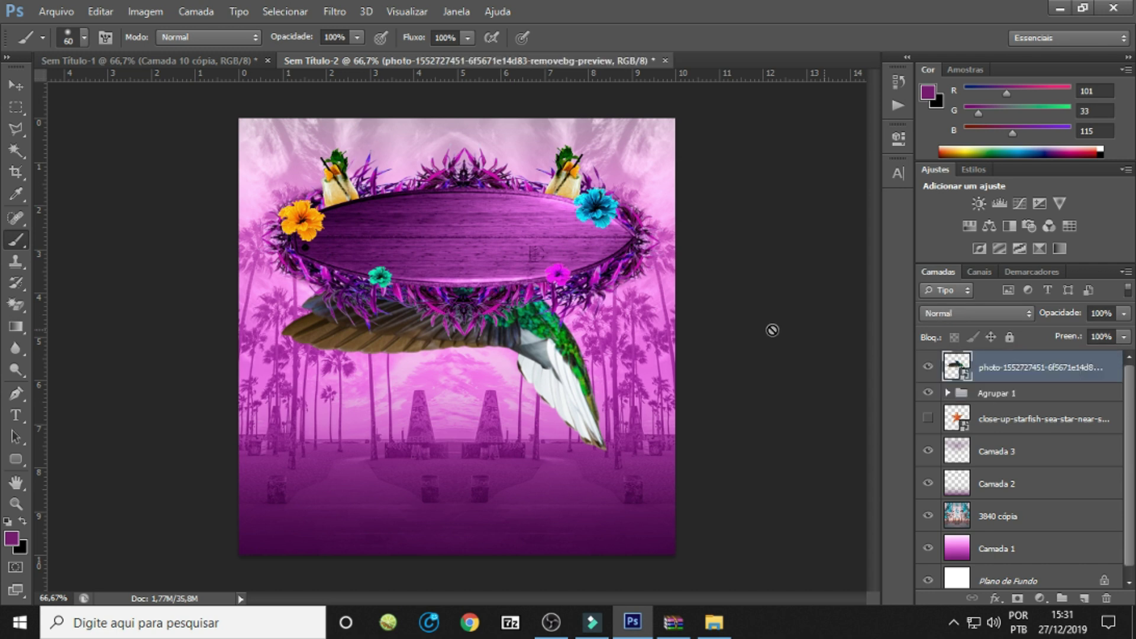
{"action": "left_click_drag", "start_coordinate": [773, 330], "coordinate": [735, 309]}
{"action": "key", "text": "ctrl+t"}
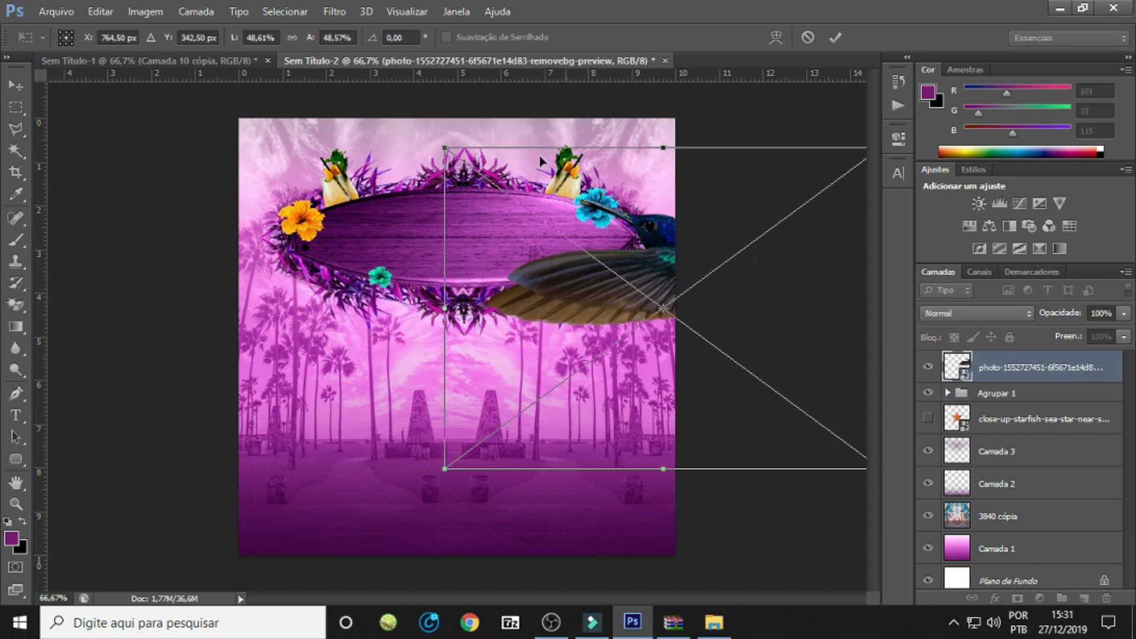
{"action": "left_click_drag", "start_coordinate": [445, 147], "coordinate": [748, 441]}
{"action": "left_click_drag", "start_coordinate": [812, 477], "coordinate": [588, 284]}
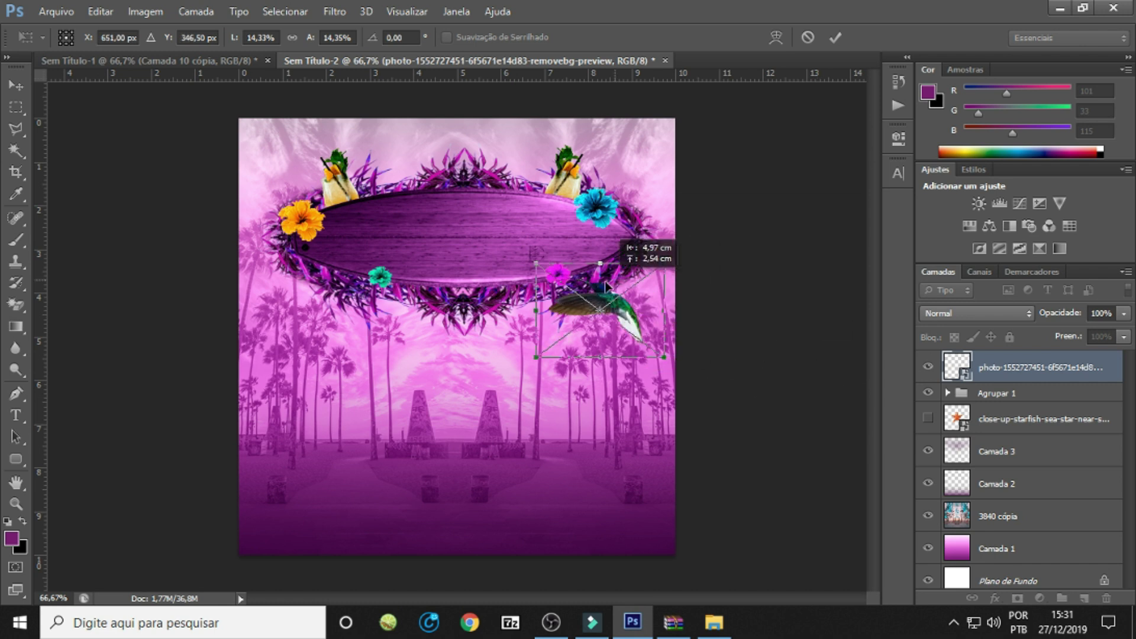
{"action": "mouse_move", "coordinate": [647, 263]}
{"action": "left_mouse_down"}
{"action": "mouse_move", "coordinate": [600, 297]}
{"action": "mouse_move", "coordinate": [610, 267]}
{"action": "left_mouse_up"}
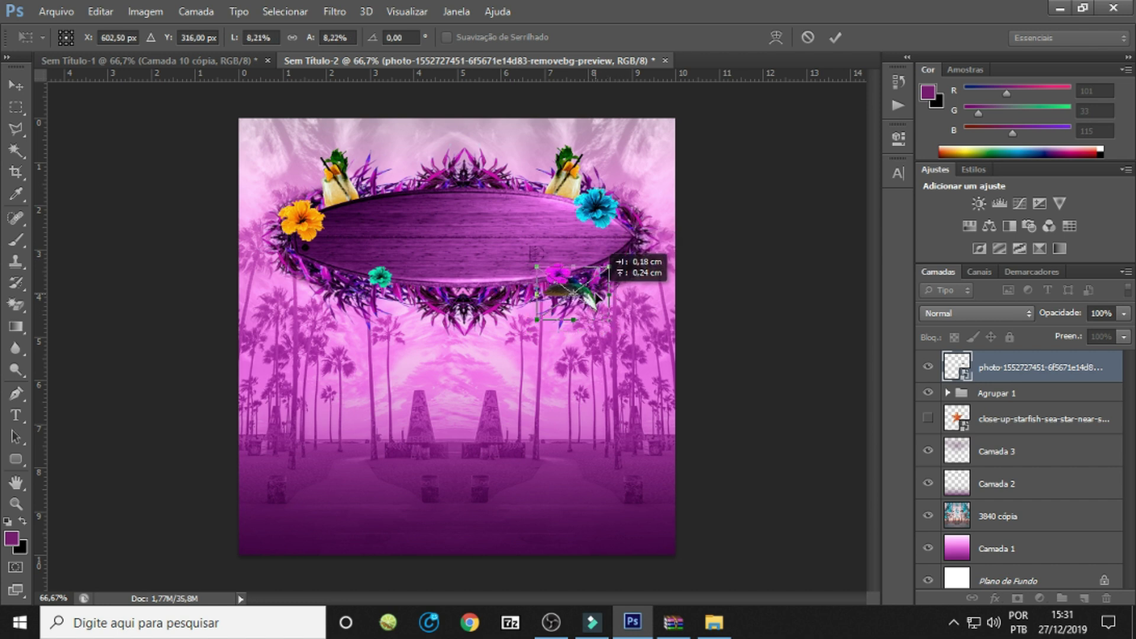
{"action": "key", "text": "Return"}
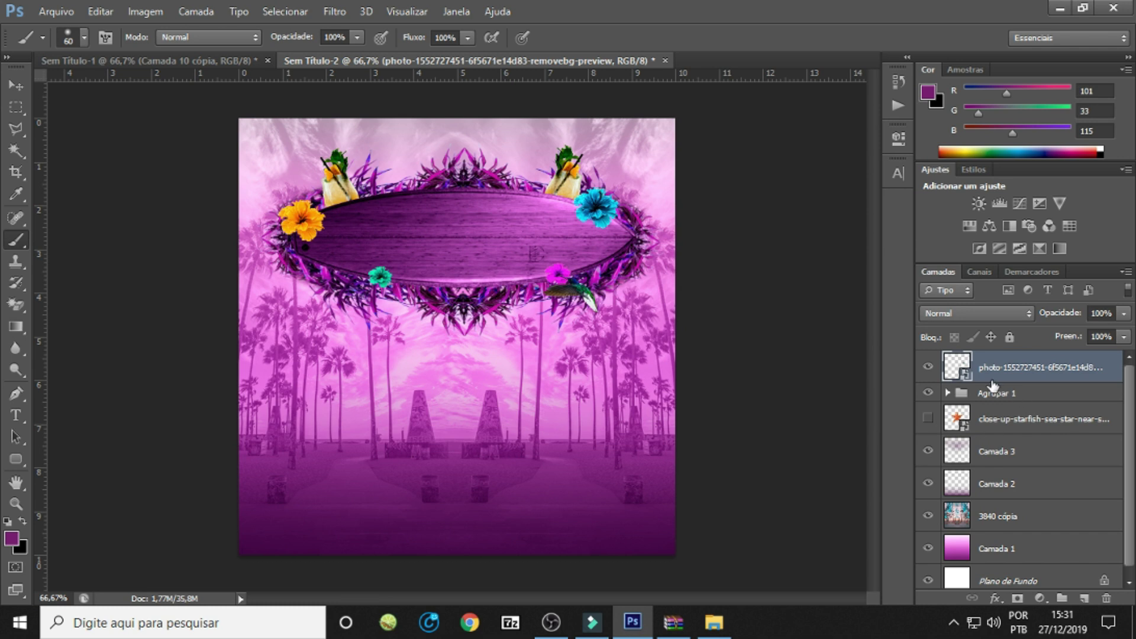
Move the hummingbird layer into Agrupar 1 and start a new text layer on the flyer.
{"action": "left_click", "coordinate": [948, 393]}
{"action": "left_click_drag", "start_coordinate": [1001, 367], "coordinate": [1009, 414]}
{"action": "left_click", "coordinate": [950, 361]}
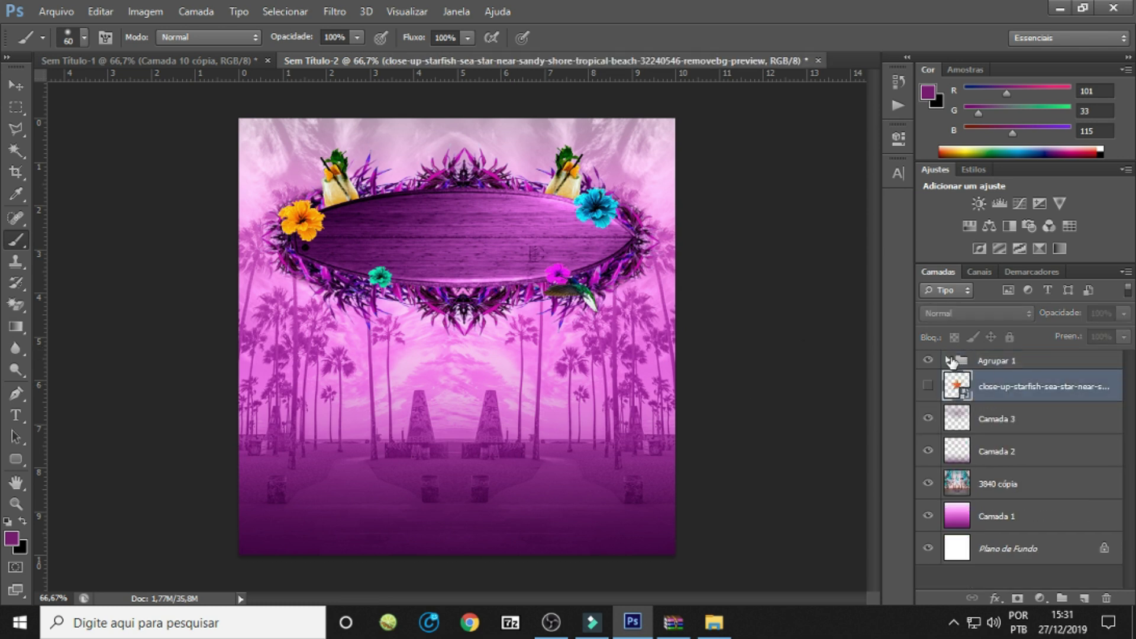
{"action": "left_click", "coordinate": [949, 360]}
{"action": "left_click", "coordinate": [1041, 548]}
{"action": "left_click", "coordinate": [928, 548]}
{"action": "left_click", "coordinate": [16, 415]}
{"action": "left_click", "coordinate": [403, 379]}
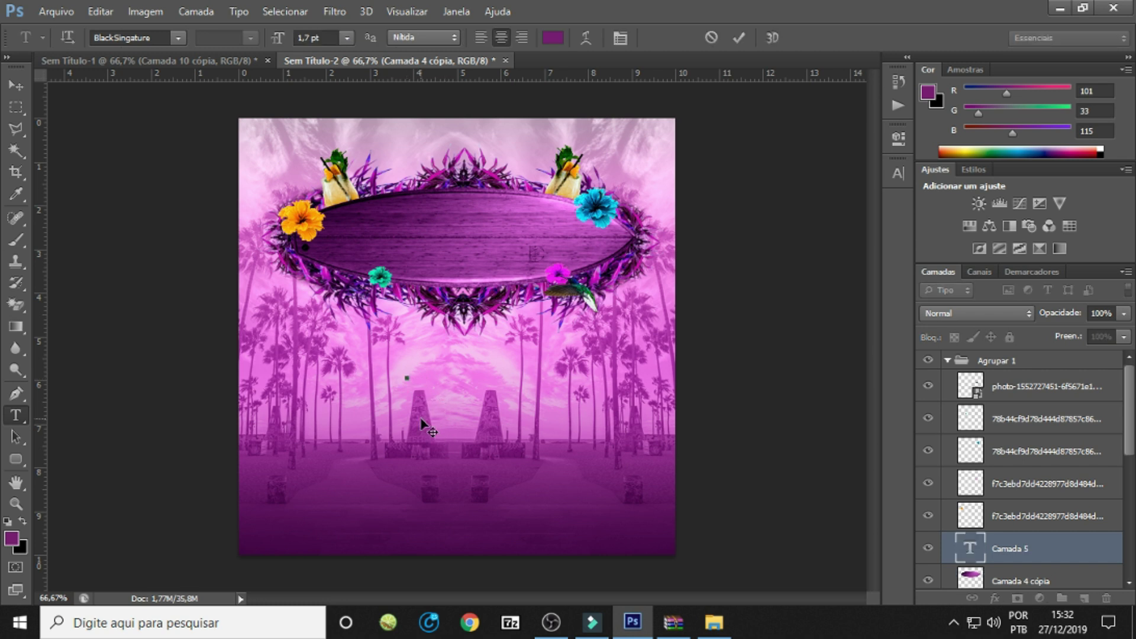
Scale the small script text up and change its wording to 'Beach'.
{"action": "left_click", "coordinate": [1015, 540]}
{"action": "key", "text": "ctrl+t"}
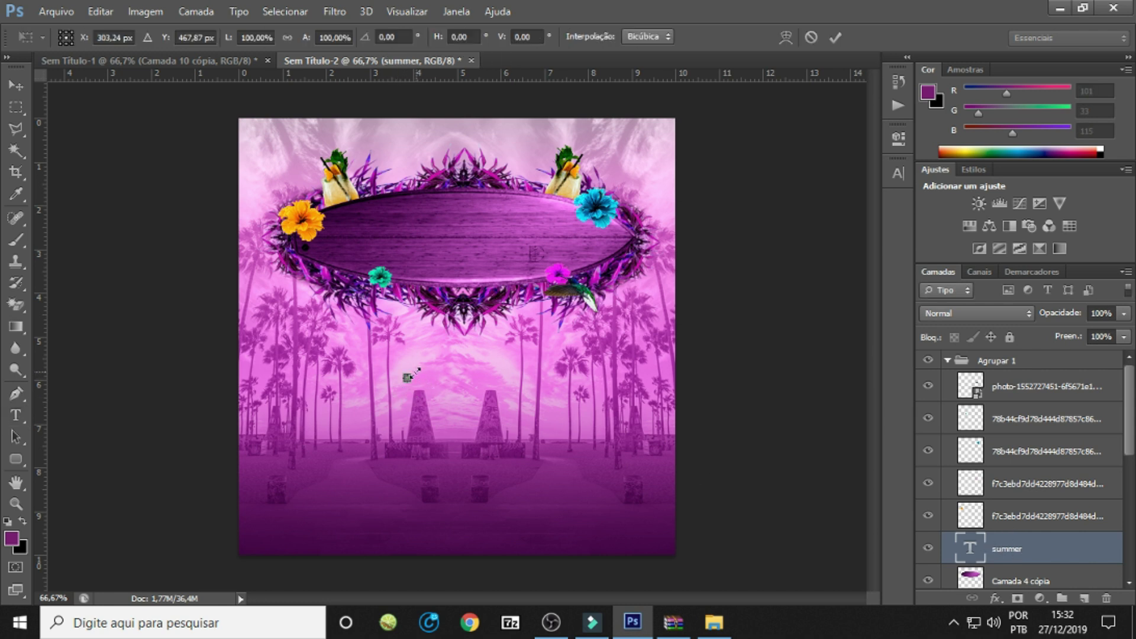
{"action": "left_click_drag", "start_coordinate": [407, 377], "coordinate": [570, 263]}
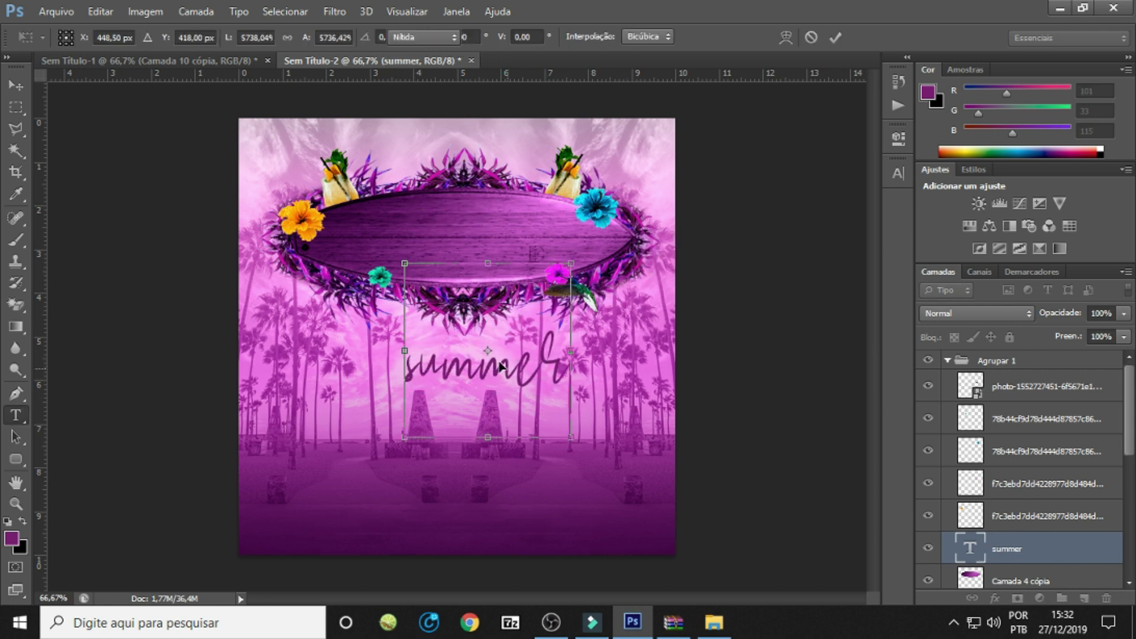
{"action": "key", "text": "Return"}
{"action": "left_click", "coordinate": [497, 364]}
{"action": "key", "text": "ctrl+a"}
{"action": "type", "text": "Beach"}
{"action": "left_click", "coordinate": [1037, 551]}
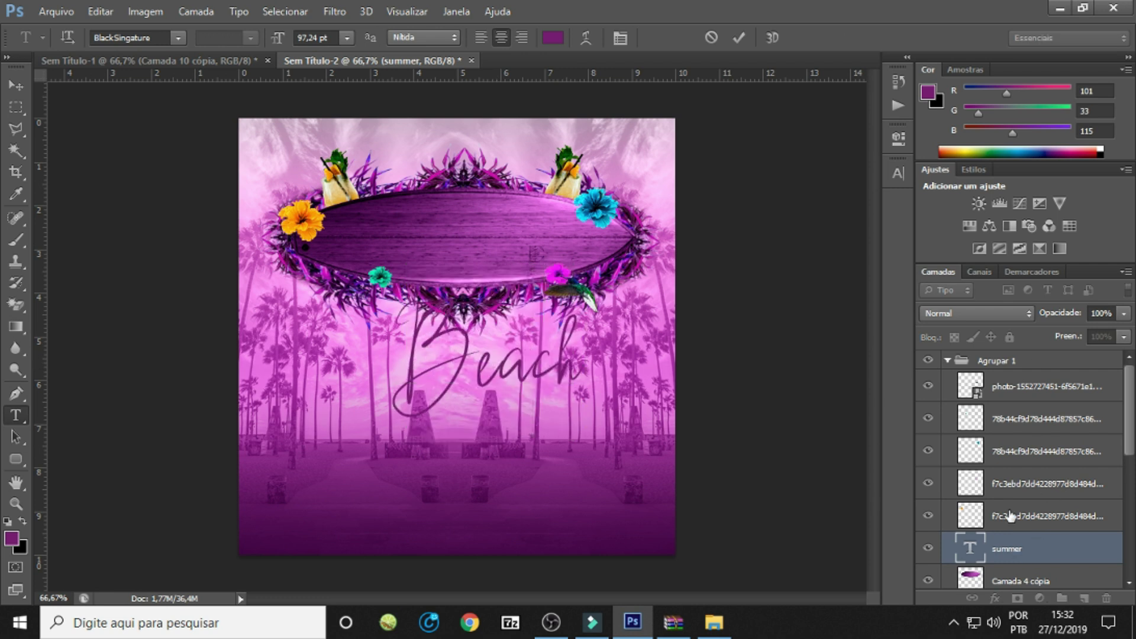
Start a new text layer above Camada 4 cópia set in Bebas Neue.
{"action": "scroll", "coordinate": [1035, 541], "scroll_direction": "down", "scroll_amount": 1}
{"action": "scroll", "coordinate": [1035, 539], "scroll_direction": "down", "scroll_amount": 1}
{"action": "left_click", "coordinate": [1034, 533]}
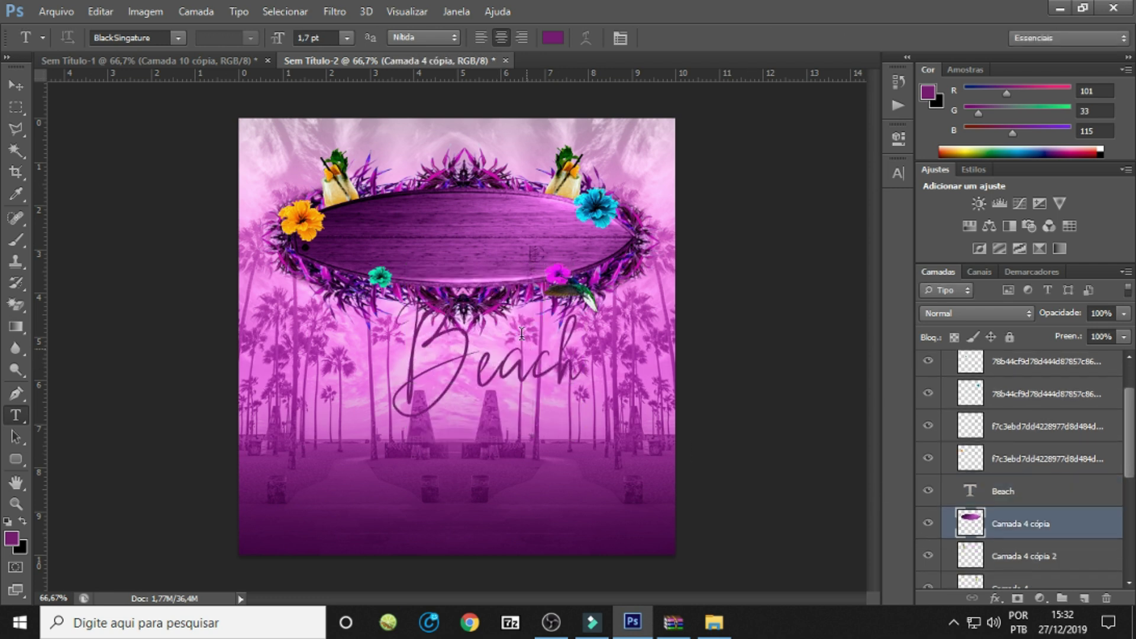
{"action": "left_click", "coordinate": [313, 435]}
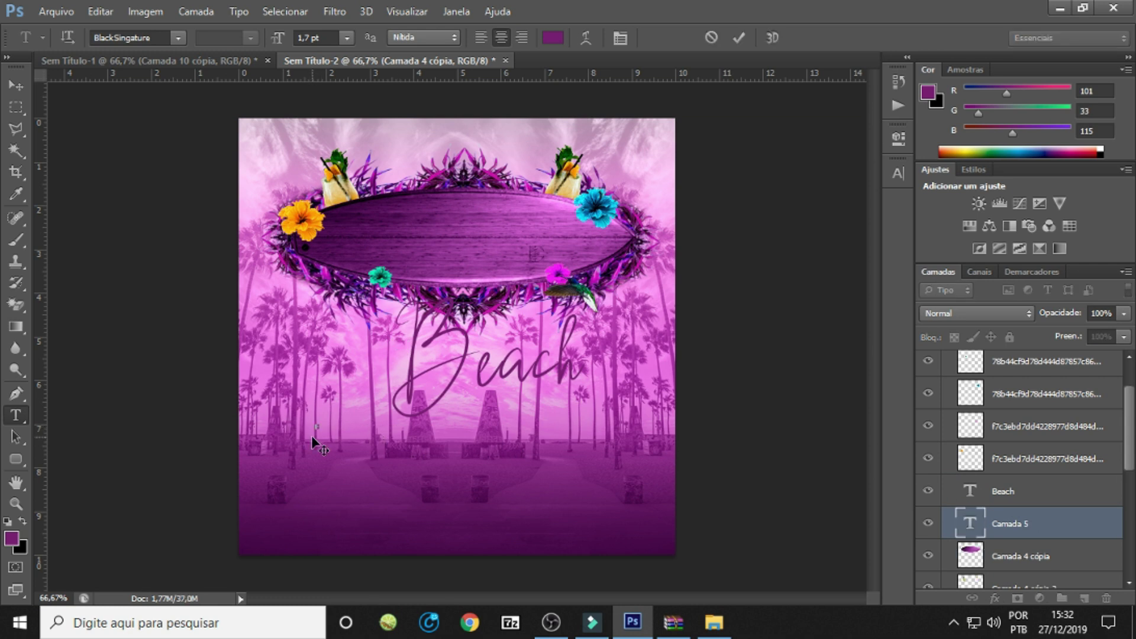
{"action": "left_click", "coordinate": [155, 38]}
{"action": "type", "text": "Bebas Neue"}
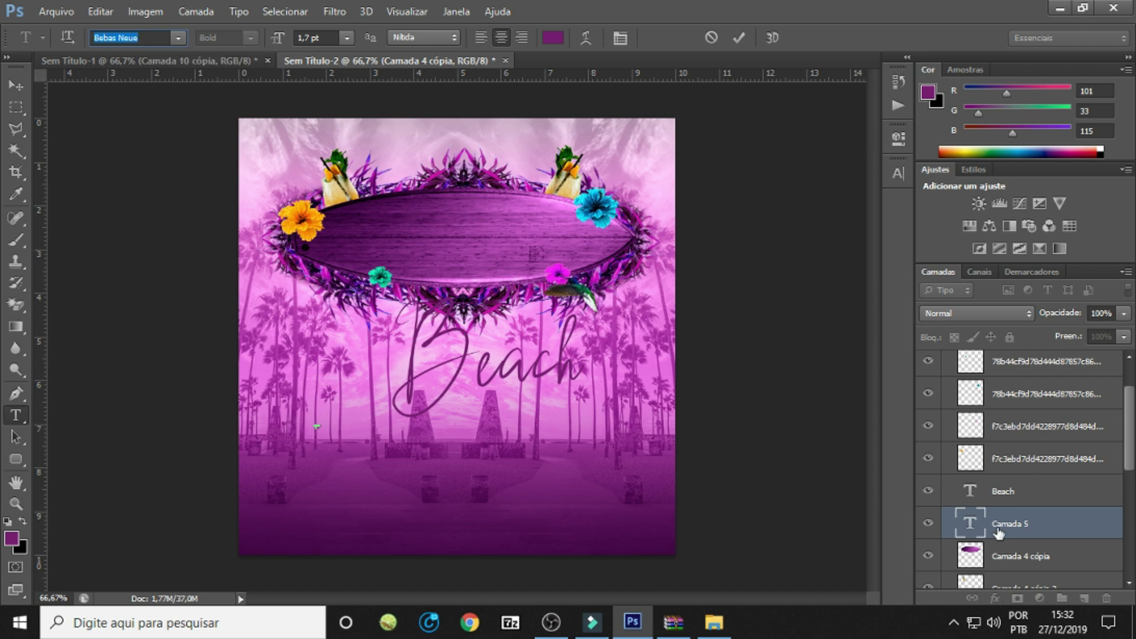
{"action": "type", "text": "Summer"}
Enlarge SUMMER across the oval board and set its blend mode to Multiplicação.
{"action": "key", "text": "ctrl+Return"}
{"action": "key", "text": "ctrl+t"}
{"action": "mouse_move", "coordinate": [327, 421]}
{"action": "left_mouse_down"}
{"action": "mouse_move", "coordinate": [495, 284]}
{"action": "mouse_move", "coordinate": [529, 199]}
{"action": "mouse_move", "coordinate": [584, 193]}
{"action": "left_mouse_up"}
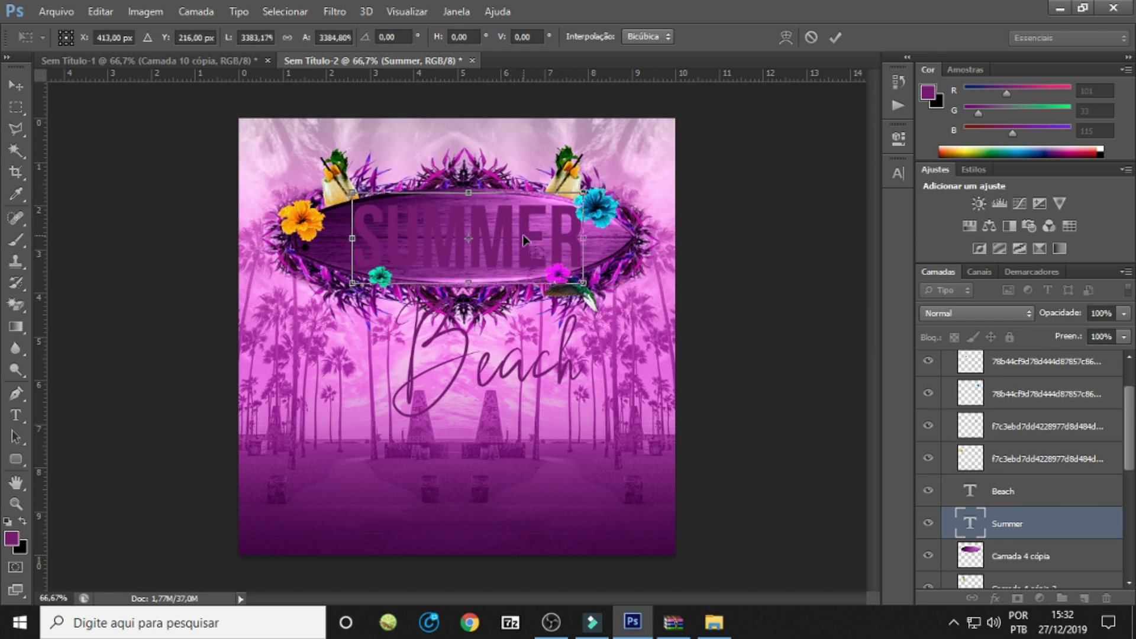
{"action": "key", "text": "Return"}
{"action": "left_click_drag", "start_coordinate": [534, 261], "coordinate": [530, 257]}
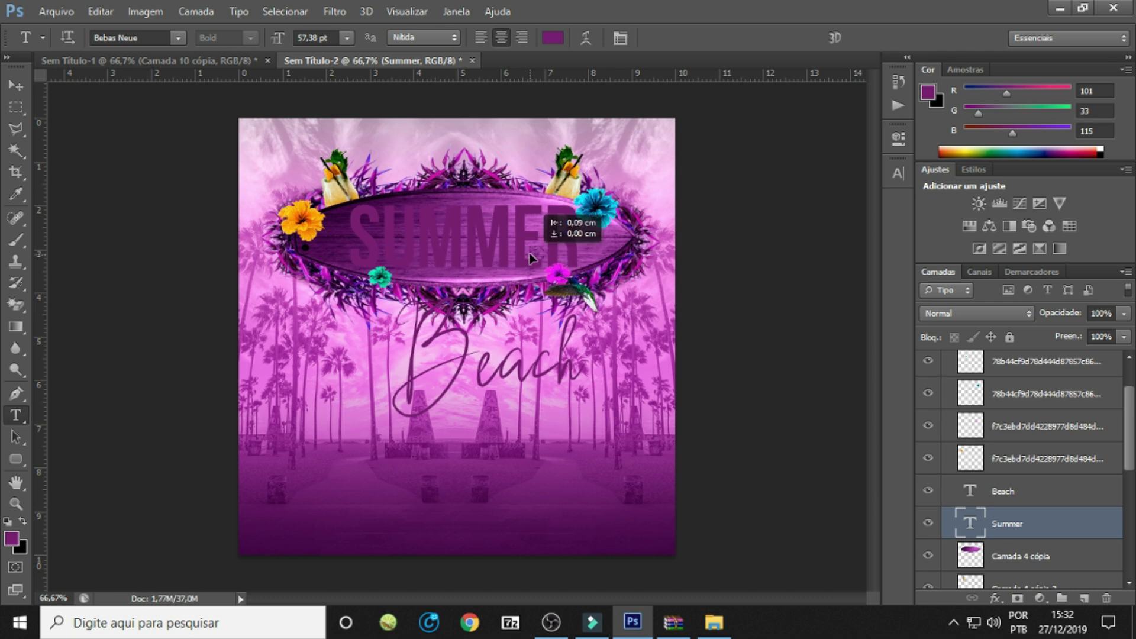
{"action": "left_click", "coordinate": [975, 313]}
{"action": "left_click", "coordinate": [941, 62]}
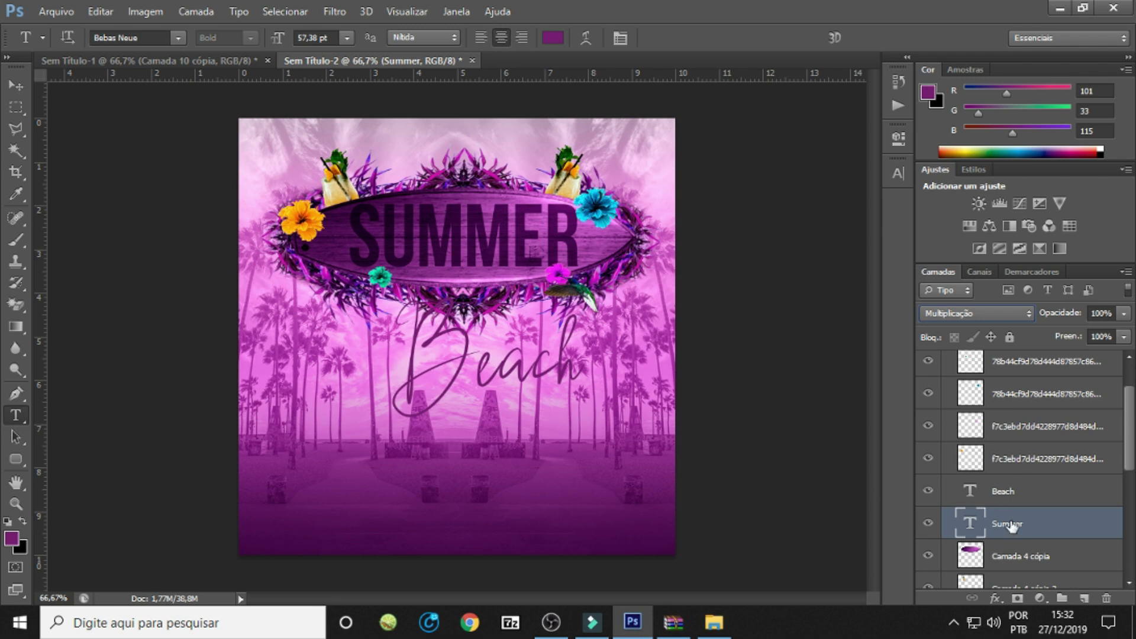
Scale the Beach text to about 73% and lay it over the SUMMER title.
{"action": "left_click", "coordinate": [1006, 491]}
{"action": "left_click_drag", "start_coordinate": [583, 312], "coordinate": [559, 240]}
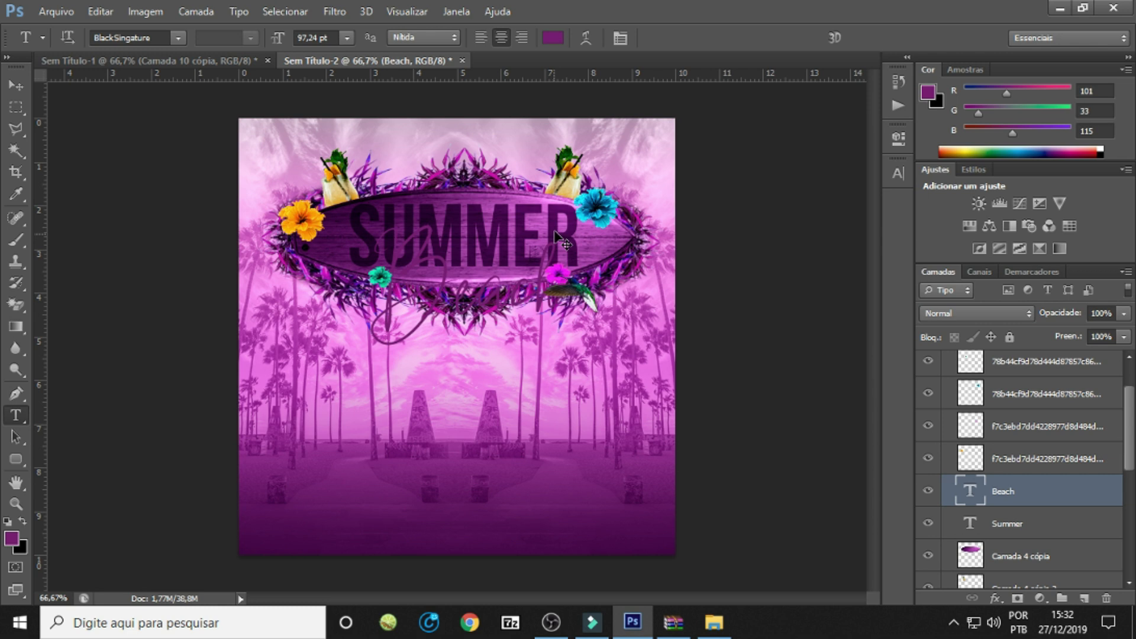
{"action": "key", "text": "ctrl+t"}
{"action": "left_click_drag", "start_coordinate": [626, 367], "coordinate": [533, 327]}
{"action": "left_click_drag", "start_coordinate": [474, 224], "coordinate": [498, 264]}
{"action": "key", "text": "Return"}
{"action": "key", "text": "t"}
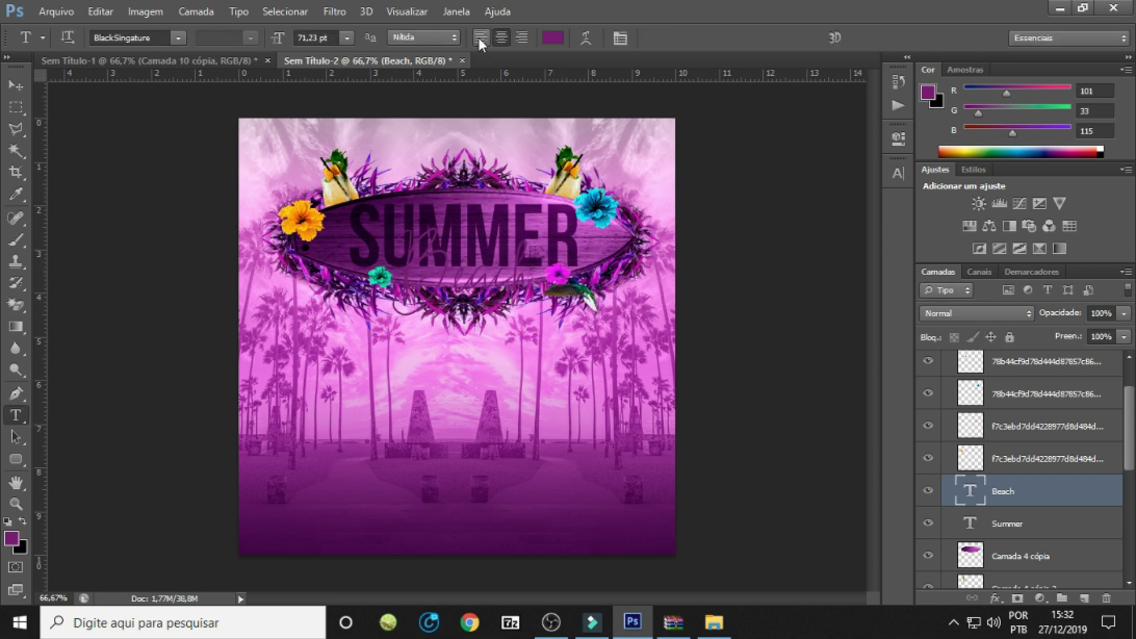
Set the Beach text colour to white (#ffffff).
{"action": "left_click", "coordinate": [552, 39]}
{"action": "left_click_drag", "start_coordinate": [736, 170], "coordinate": [681, 126]}
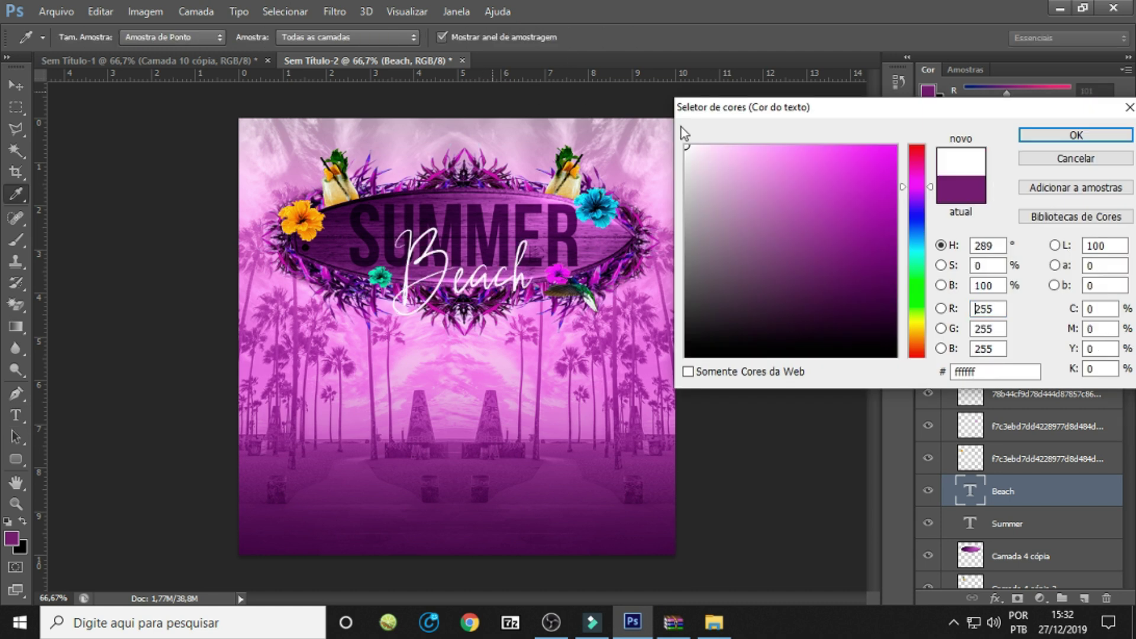
{"action": "left_click", "coordinate": [1076, 135]}
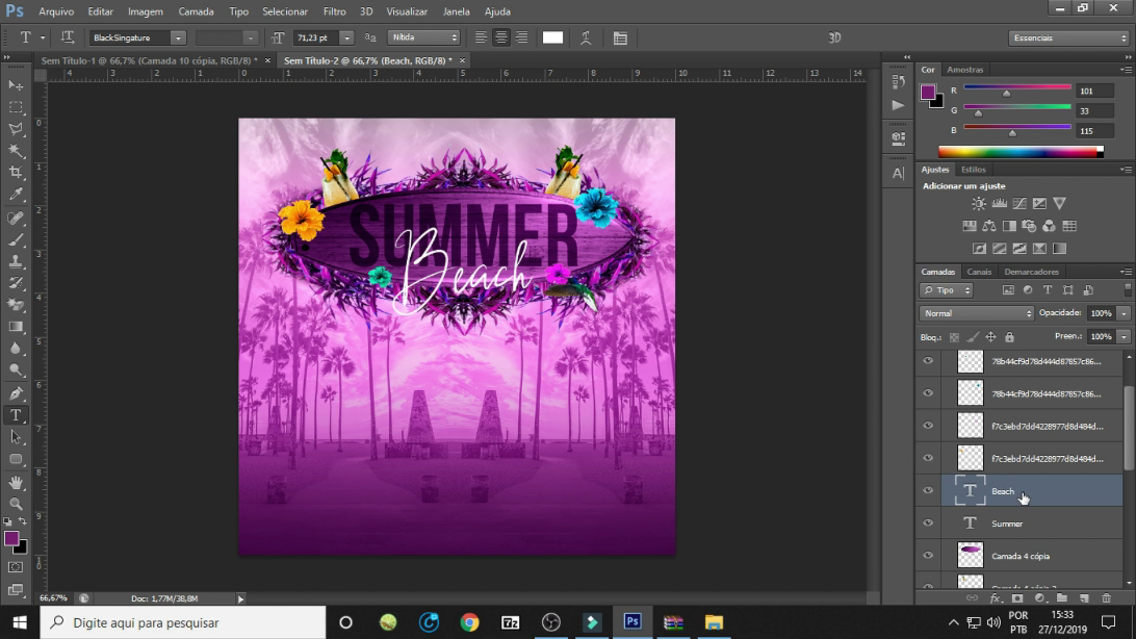
Add a Normal-mode drop shadow to Beach at 100% opacity in grey 7b7b7b.
{"action": "left_click", "coordinate": [995, 599]}
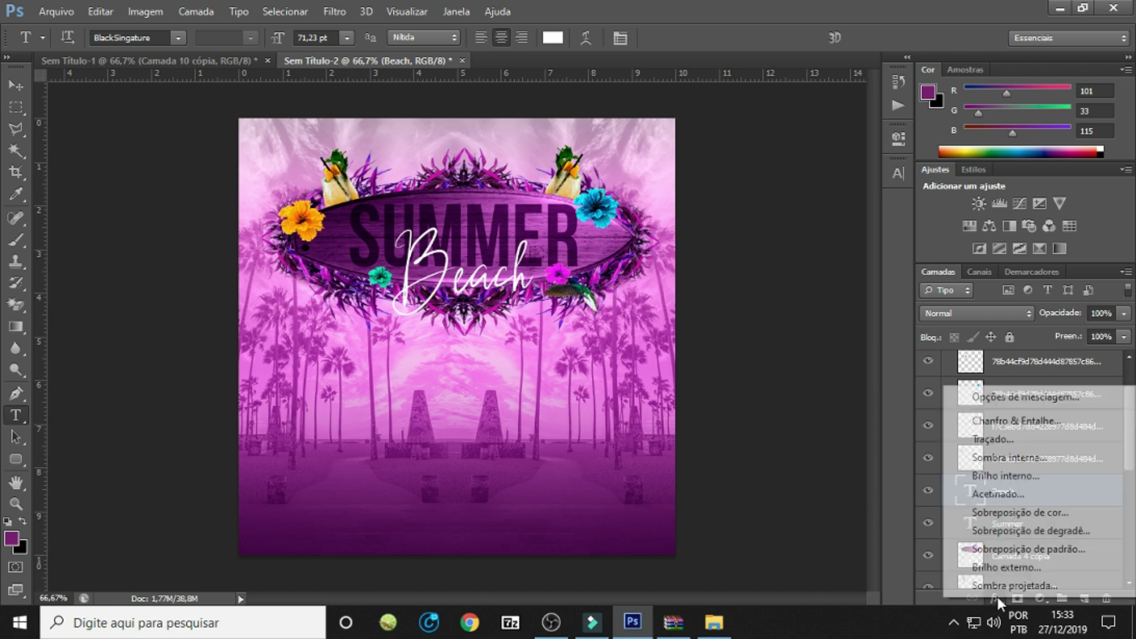
{"action": "left_click", "coordinate": [1003, 587]}
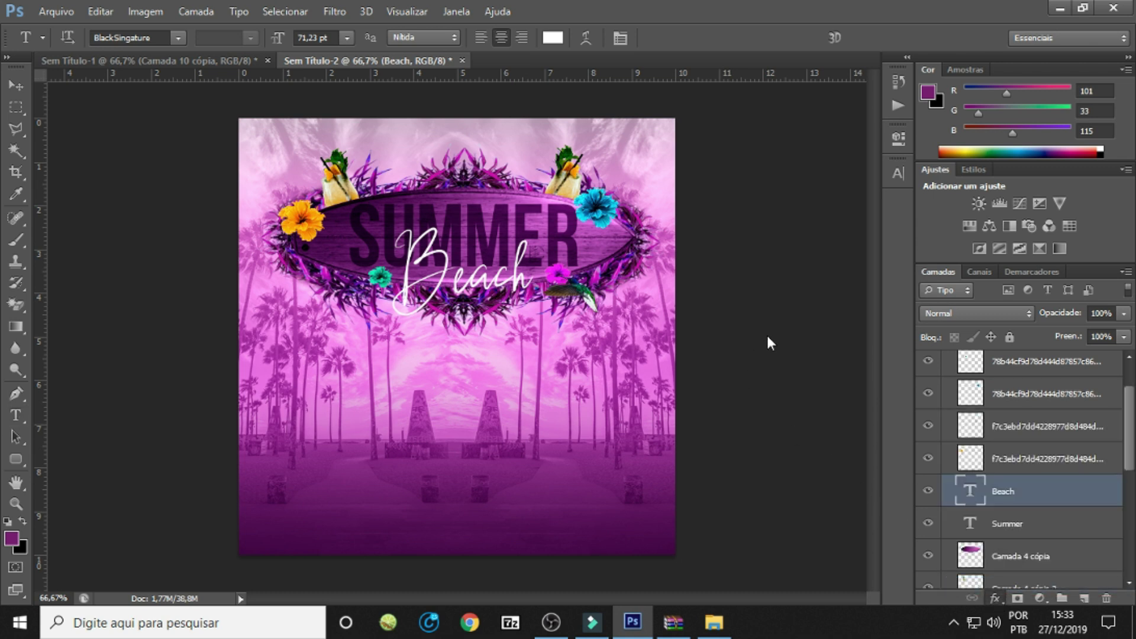
{"action": "type", "text": "100"}
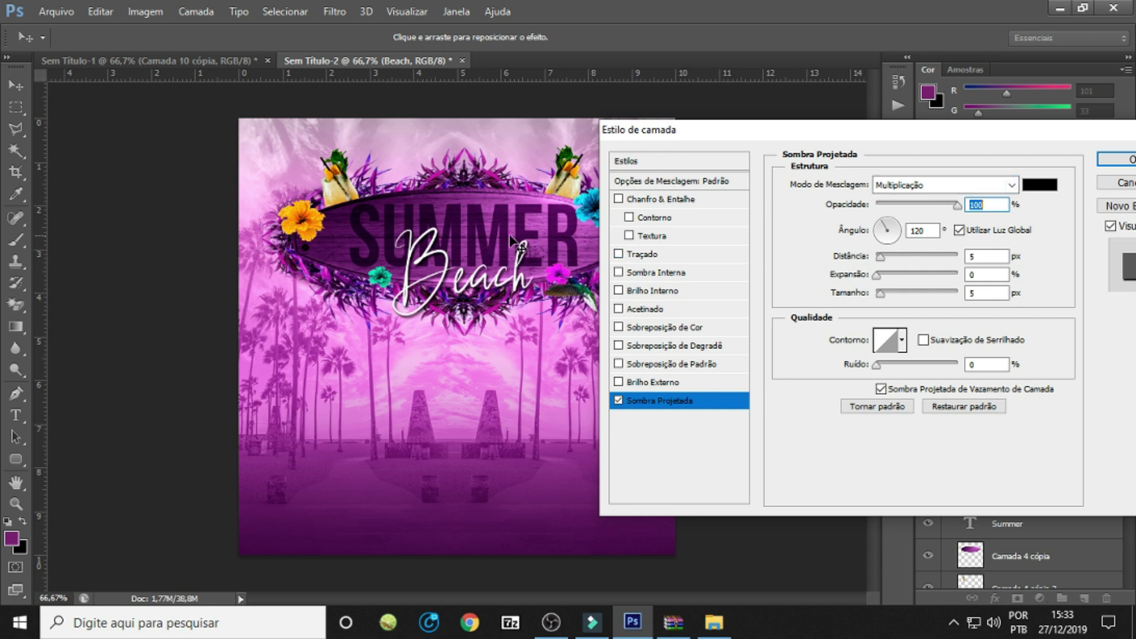
{"action": "left_click", "coordinate": [933, 188]}
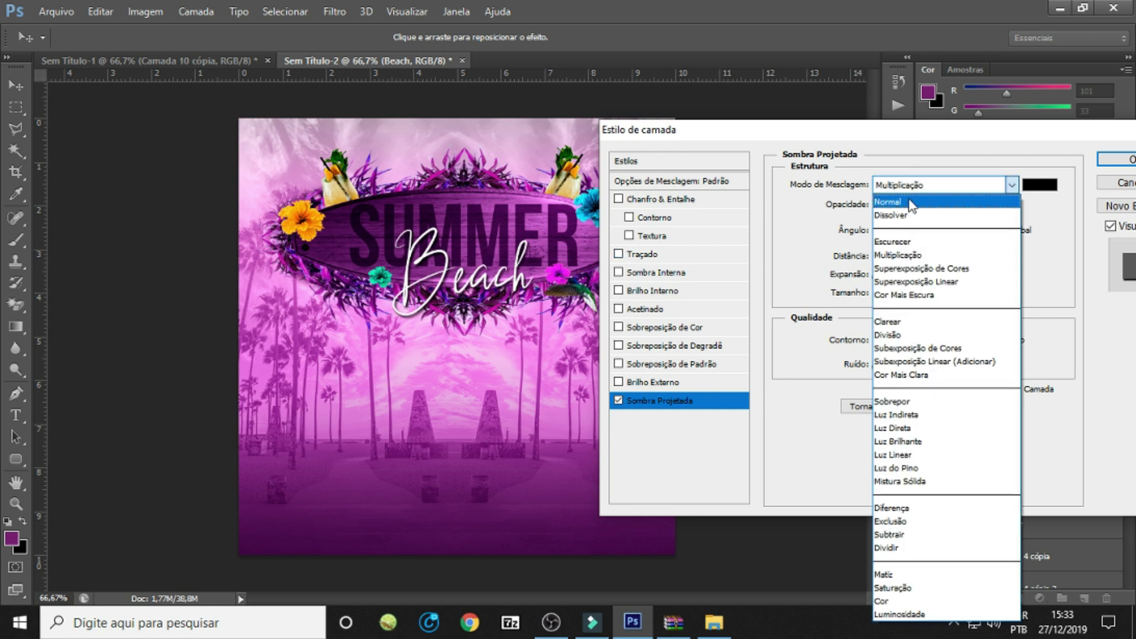
{"action": "left_click", "coordinate": [902, 195]}
{"action": "left_click", "coordinate": [1039, 185]}
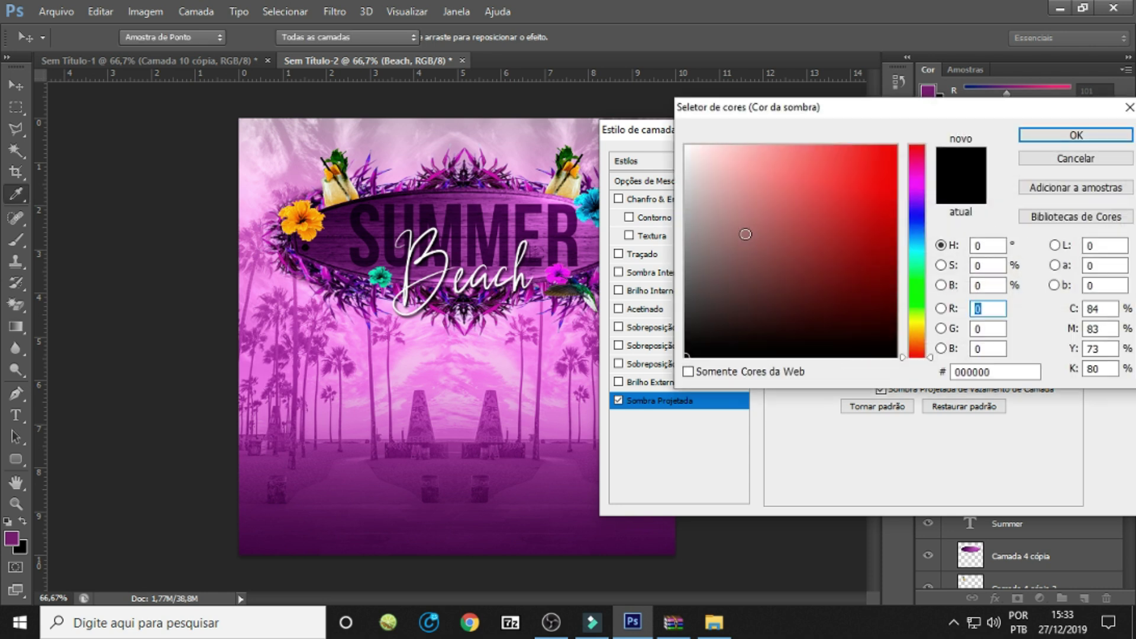
{"action": "left_click", "coordinate": [686, 255]}
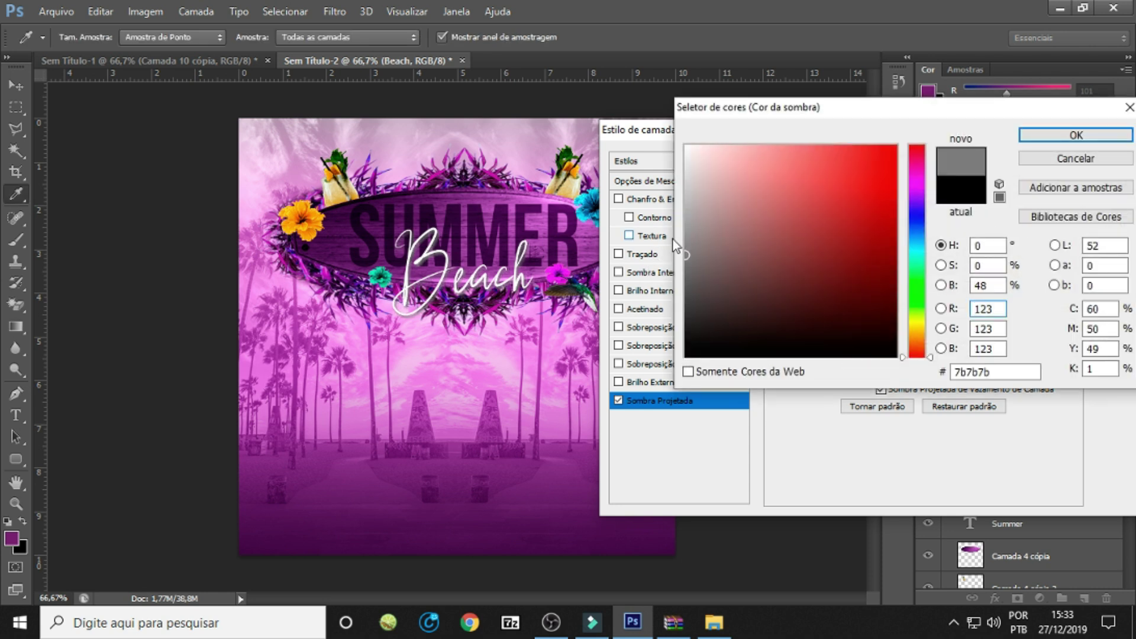
{"action": "left_click", "coordinate": [1124, 139]}
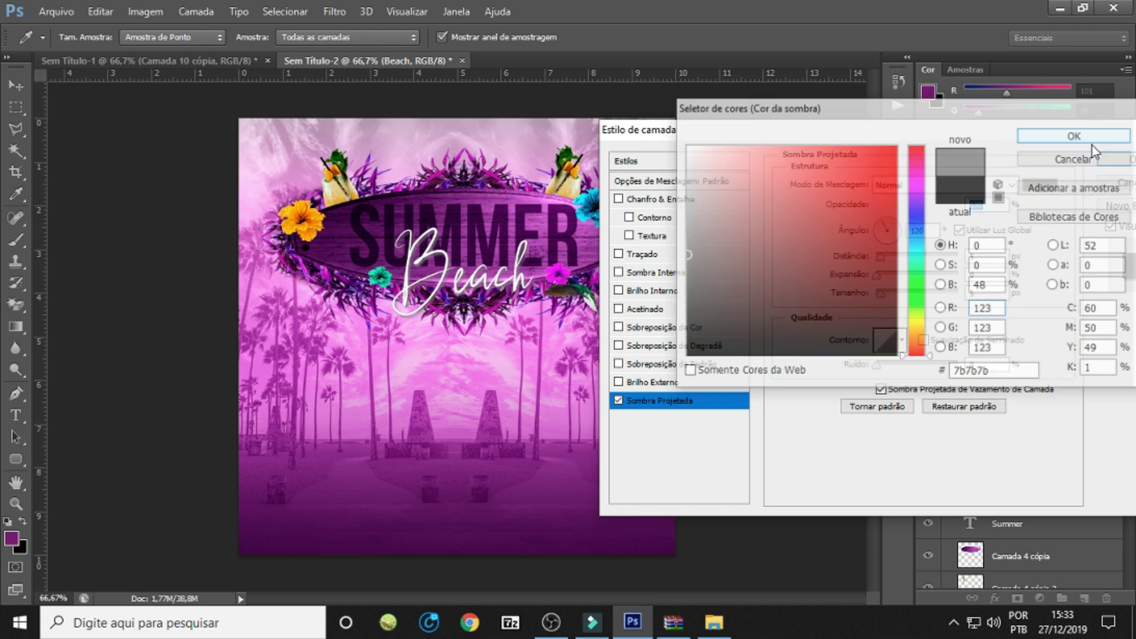
Set the drop shadow's spread to 100%, distance to 2 px and size to 2 px.
{"action": "left_click_drag", "start_coordinate": [882, 276], "coordinate": [962, 278]}
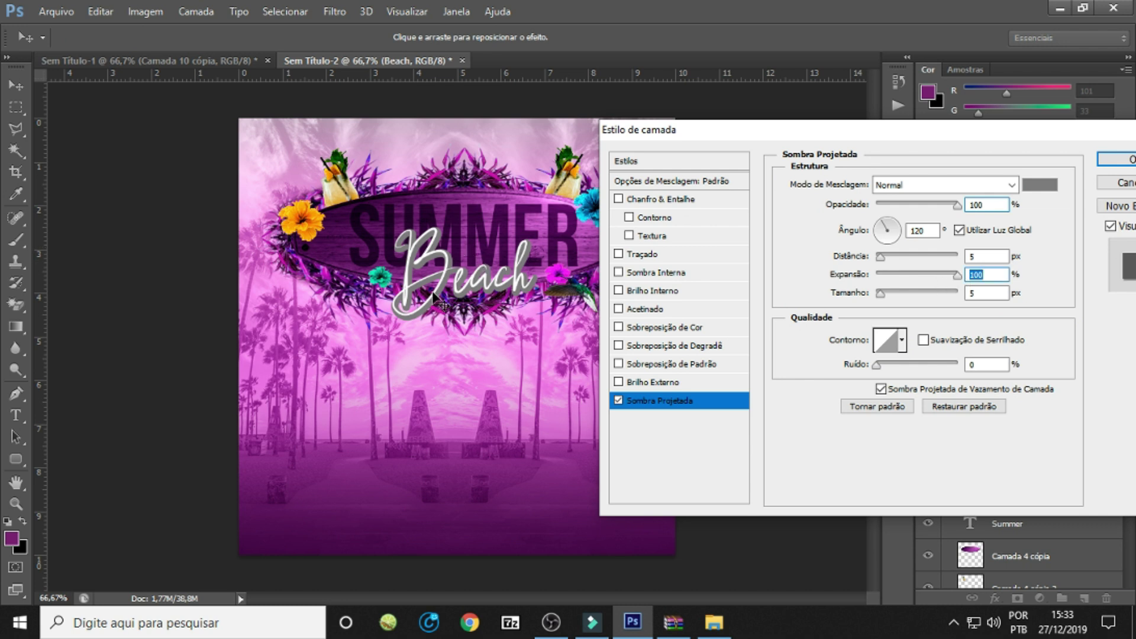
{"action": "left_click", "coordinate": [994, 258]}
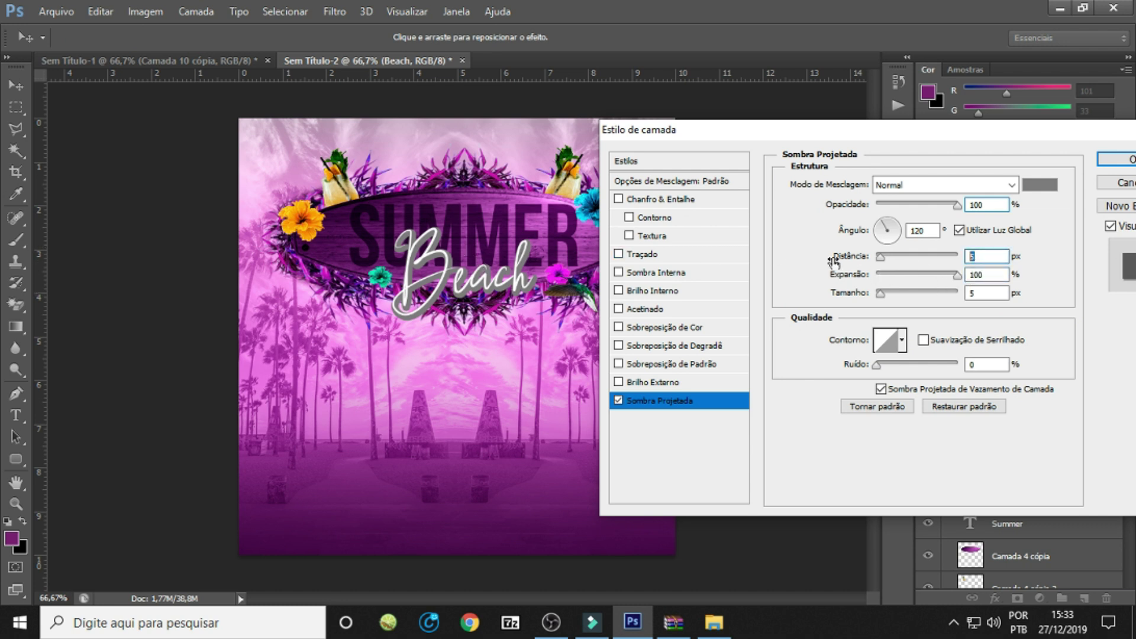
{"action": "type", "text": "3"}
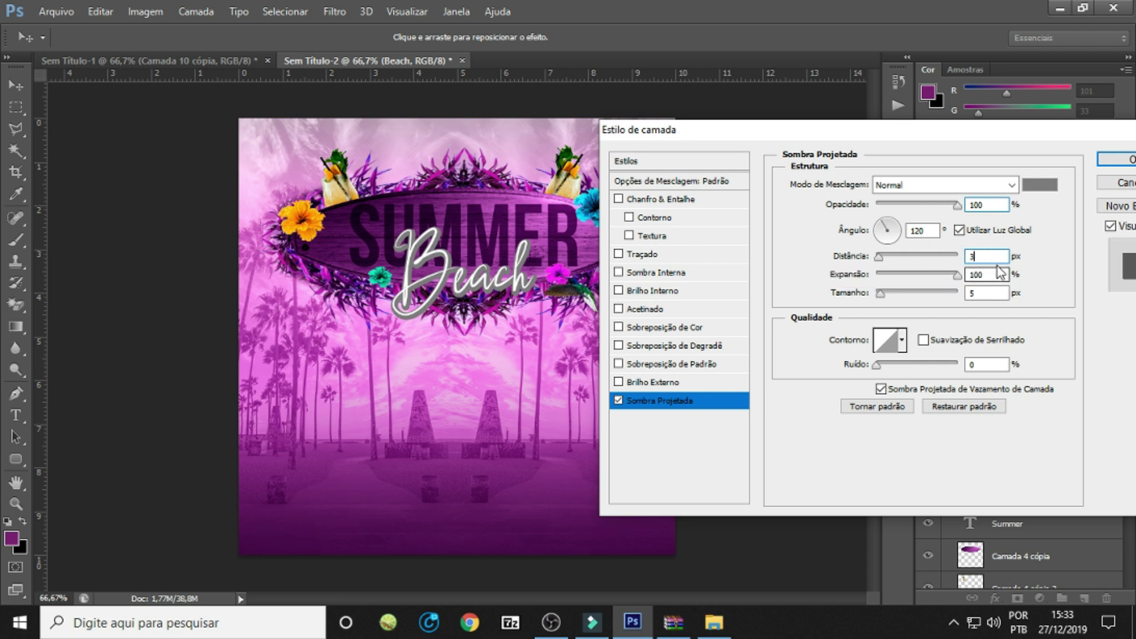
{"action": "left_click_drag", "start_coordinate": [840, 258], "coordinate": [834, 258]}
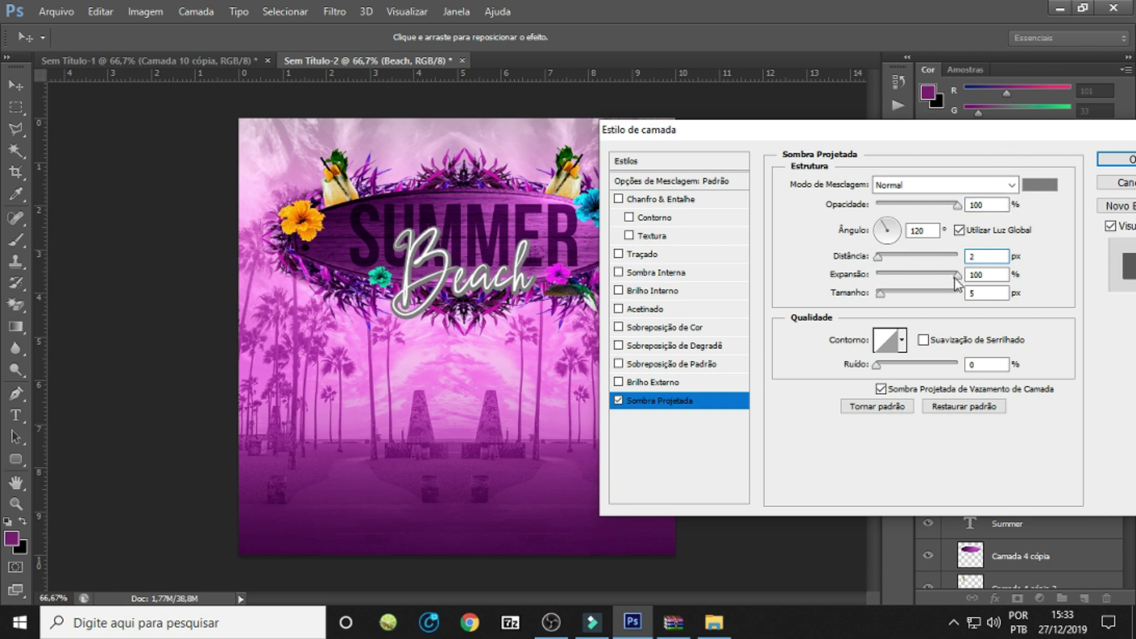
{"action": "left_click_drag", "start_coordinate": [880, 296], "coordinate": [879, 299]}
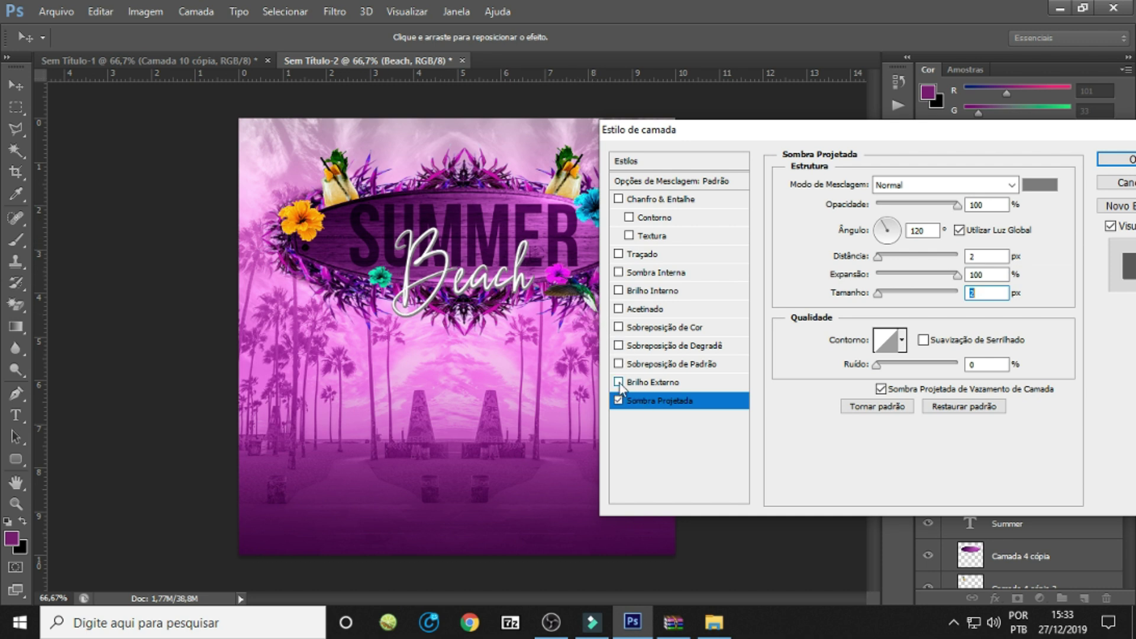
Give Beach a black Multiply outer glow at 75% opacity and 29 px size, and confirm the layer style.
{"action": "left_click", "coordinate": [660, 384]}
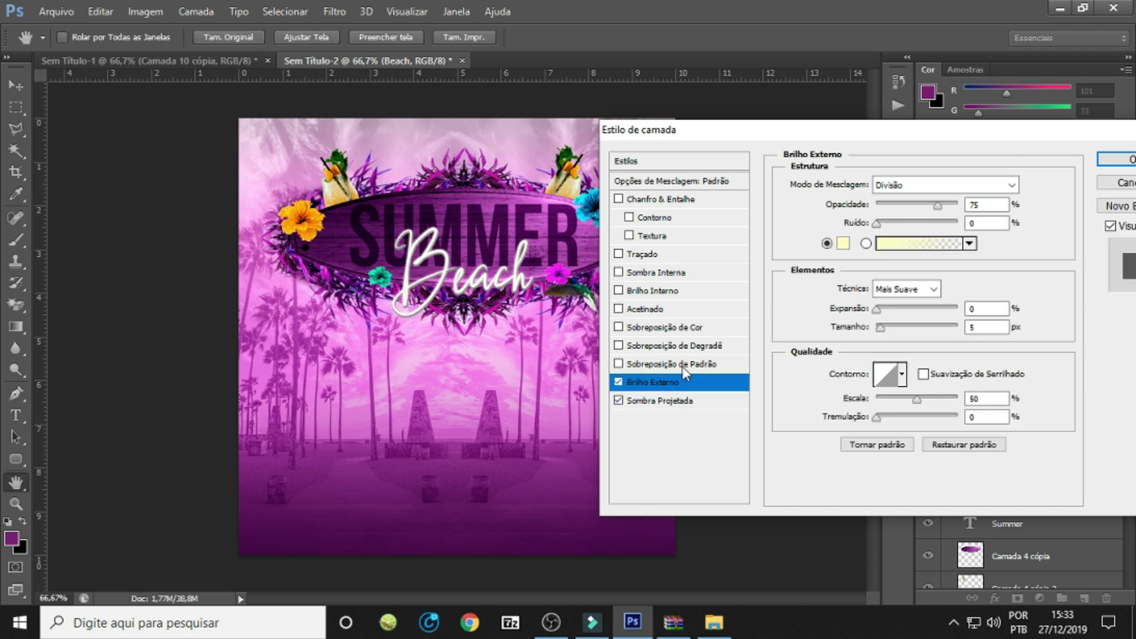
{"action": "left_click", "coordinate": [920, 187]}
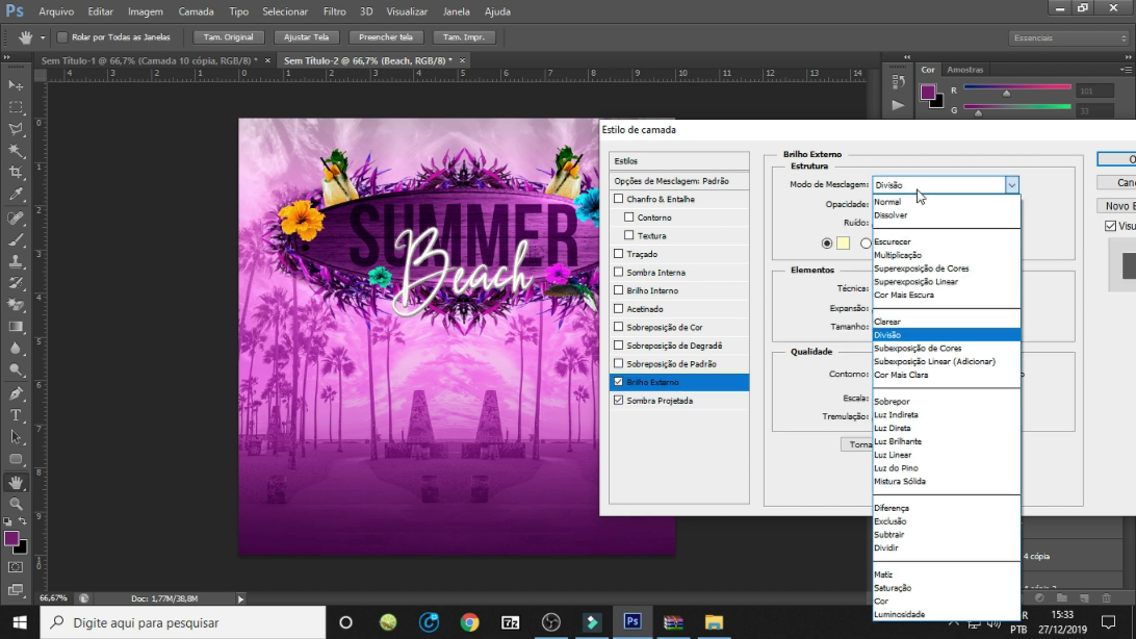
{"action": "left_click", "coordinate": [916, 255]}
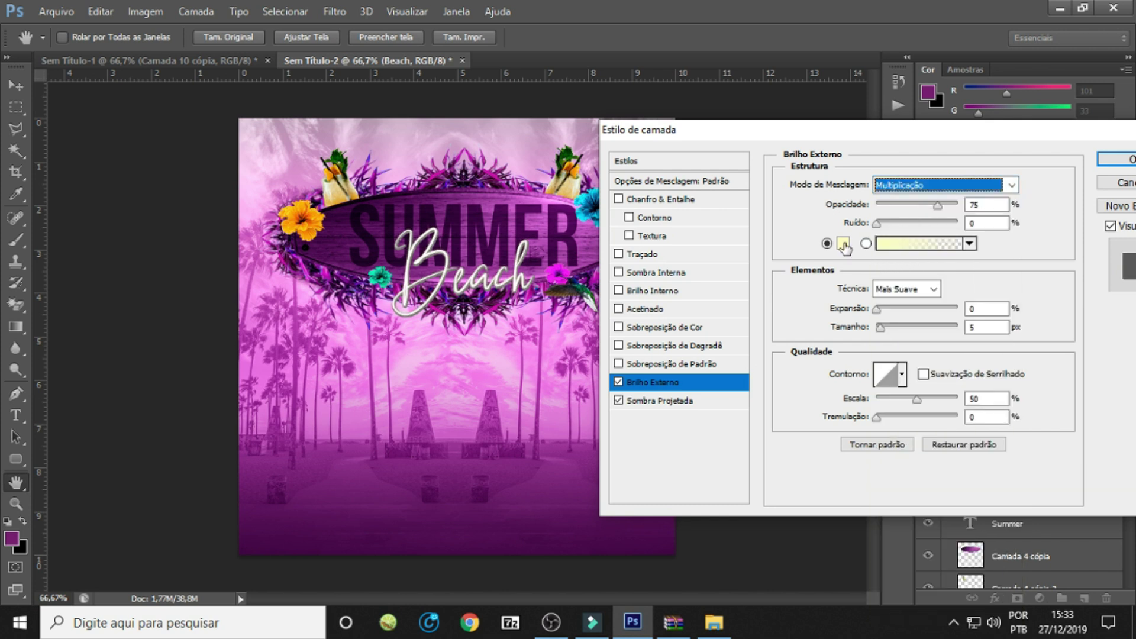
{"action": "left_click", "coordinate": [843, 243]}
{"action": "left_click", "coordinate": [687, 356]}
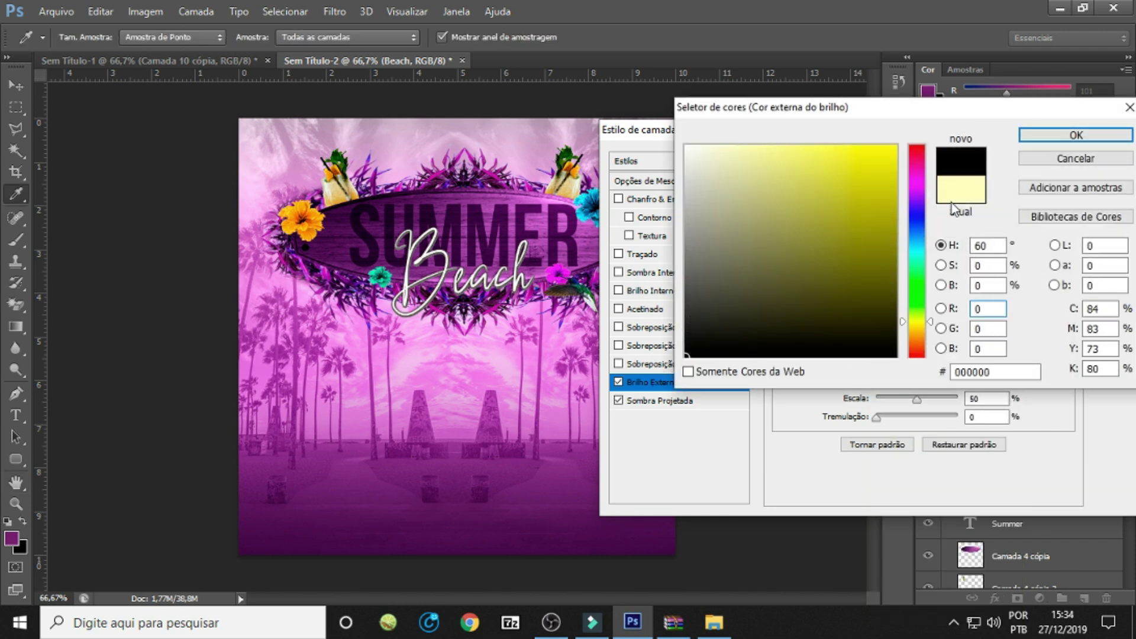
{"action": "left_click", "coordinate": [1041, 137]}
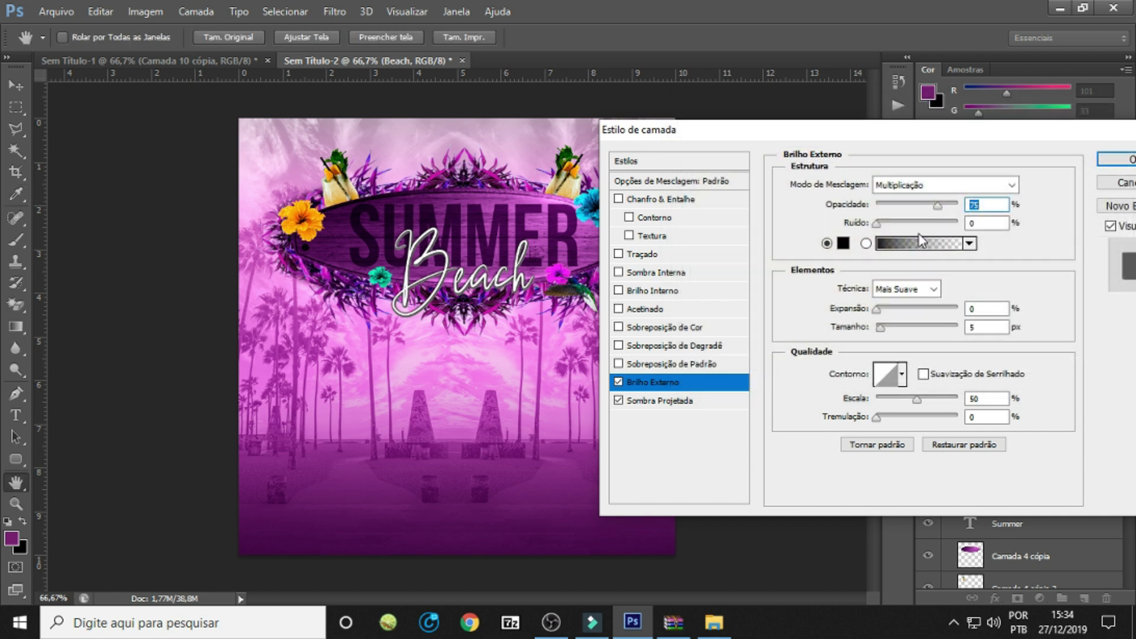
{"action": "left_click_drag", "start_coordinate": [881, 327], "coordinate": [893, 334]}
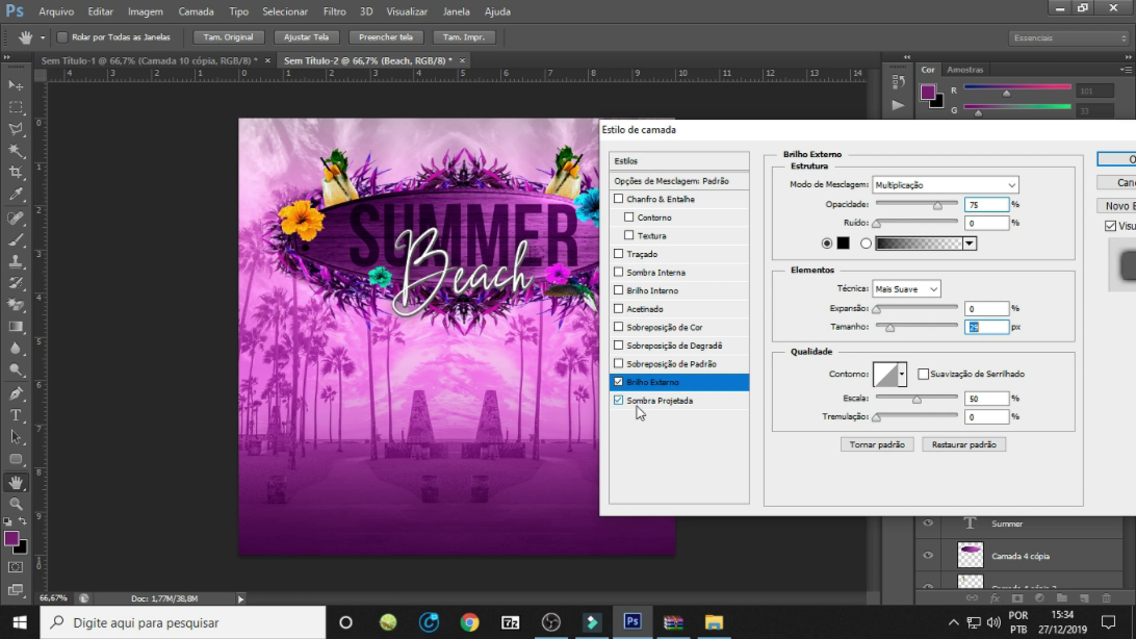
{"action": "left_click", "coordinate": [619, 383]}
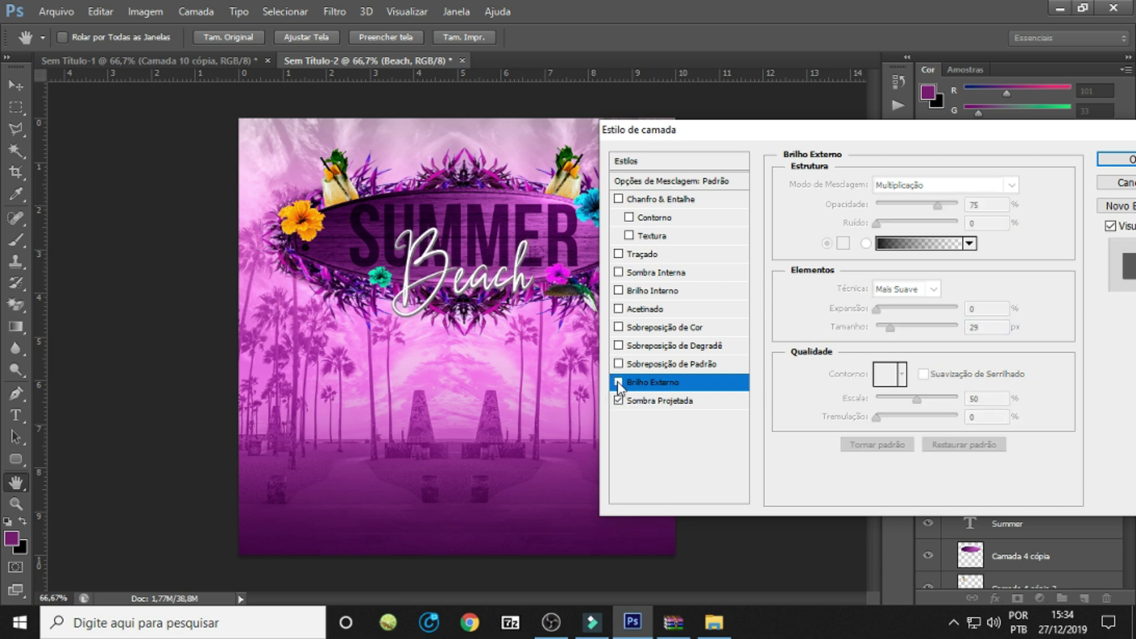
{"action": "left_click", "coordinate": [618, 382]}
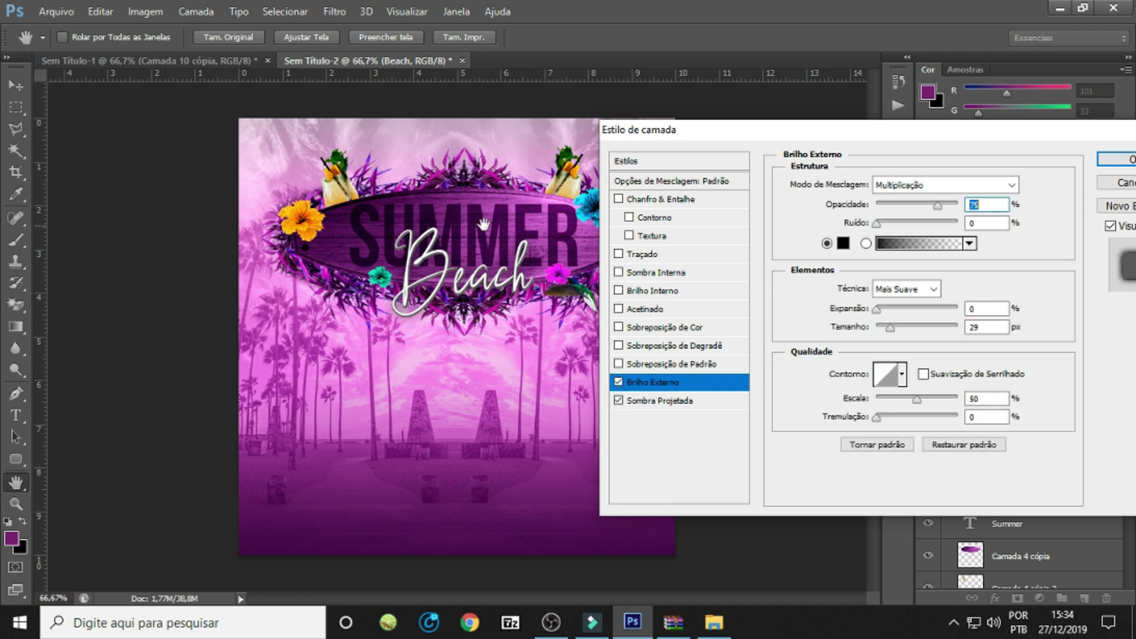
{"action": "left_click", "coordinate": [1101, 160]}
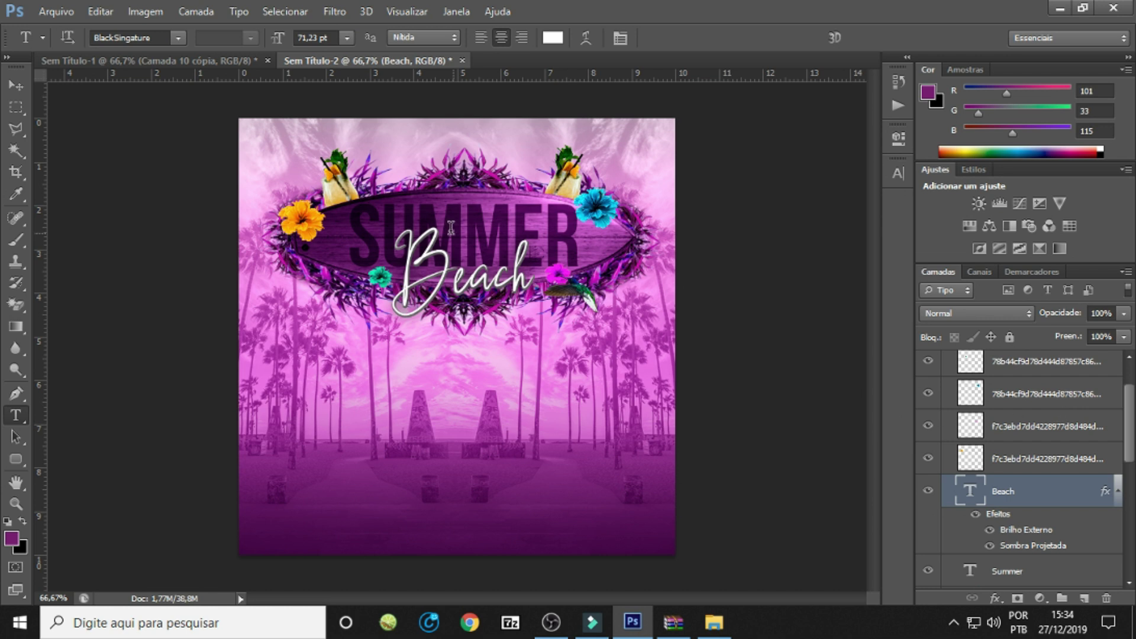
Rename the title artwork group to SUMER BEACH.
{"action": "scroll", "coordinate": [1079, 462], "scroll_direction": "up", "scroll_amount": 3}
{"action": "left_click", "coordinate": [997, 360]}
{"action": "left_click", "coordinate": [948, 360]}
{"action": "double_click", "coordinate": [1004, 361]}
{"action": "type", "text": "SUMER BEACH"}
{"action": "key", "text": "Return"}
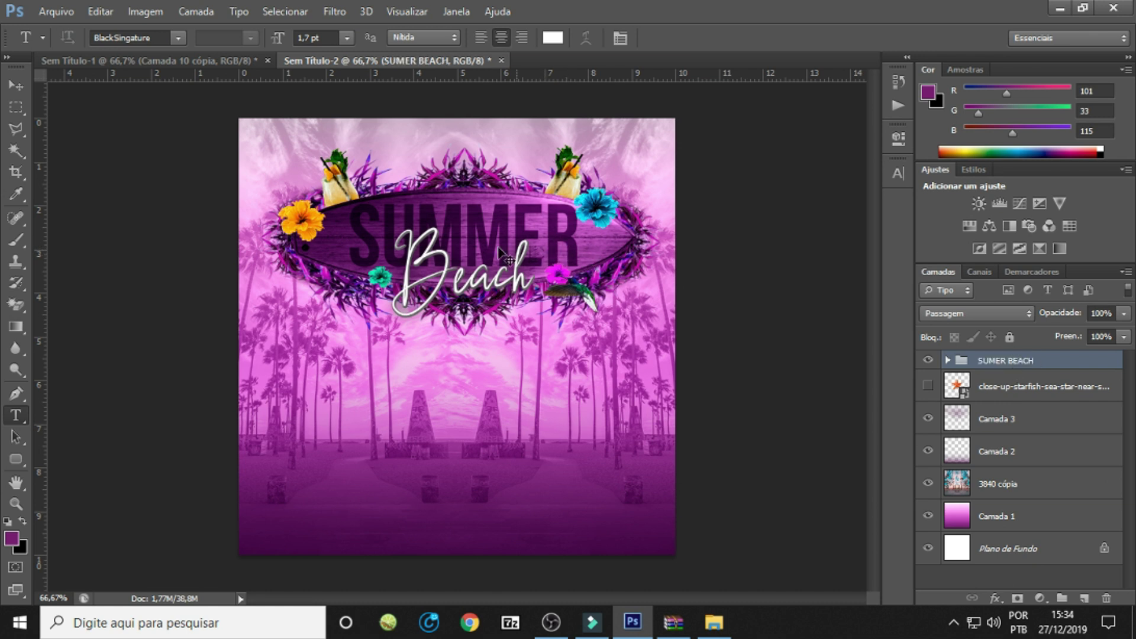
Add a vertical guide at the page centre and nudge the title group into place.
{"action": "mouse_move", "coordinate": [40, 299]}
{"action": "left_mouse_down"}
{"action": "mouse_move", "coordinate": [457, 225]}
{"action": "mouse_move", "coordinate": [510, 256]}
{"action": "left_mouse_up"}
{"action": "key", "text": "ctrl+t"}
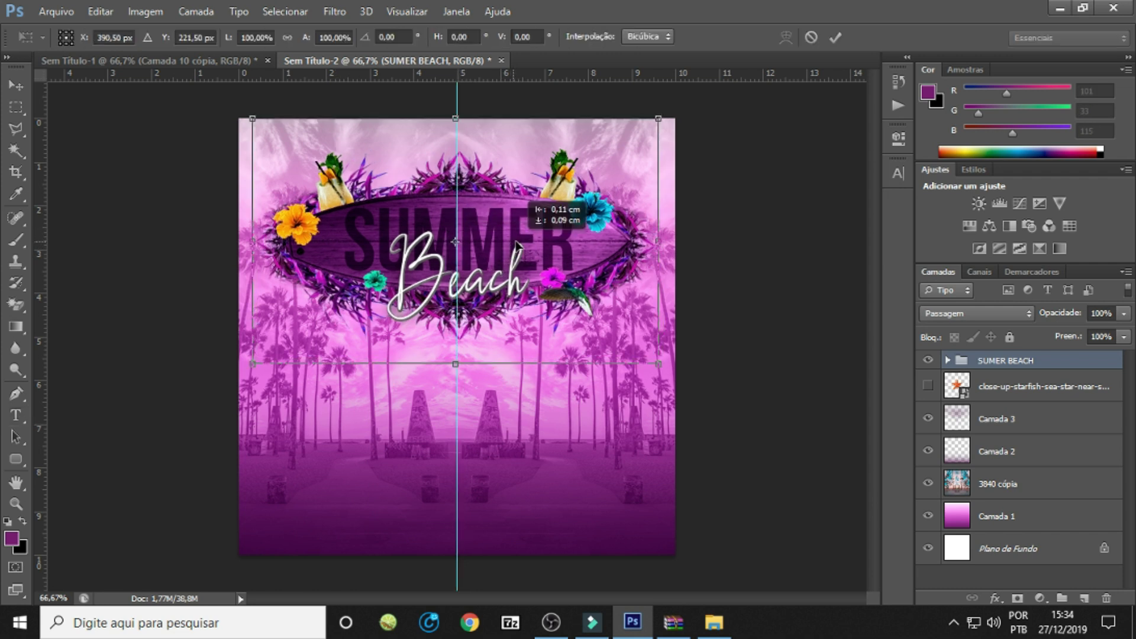
{"action": "key", "text": "t"}
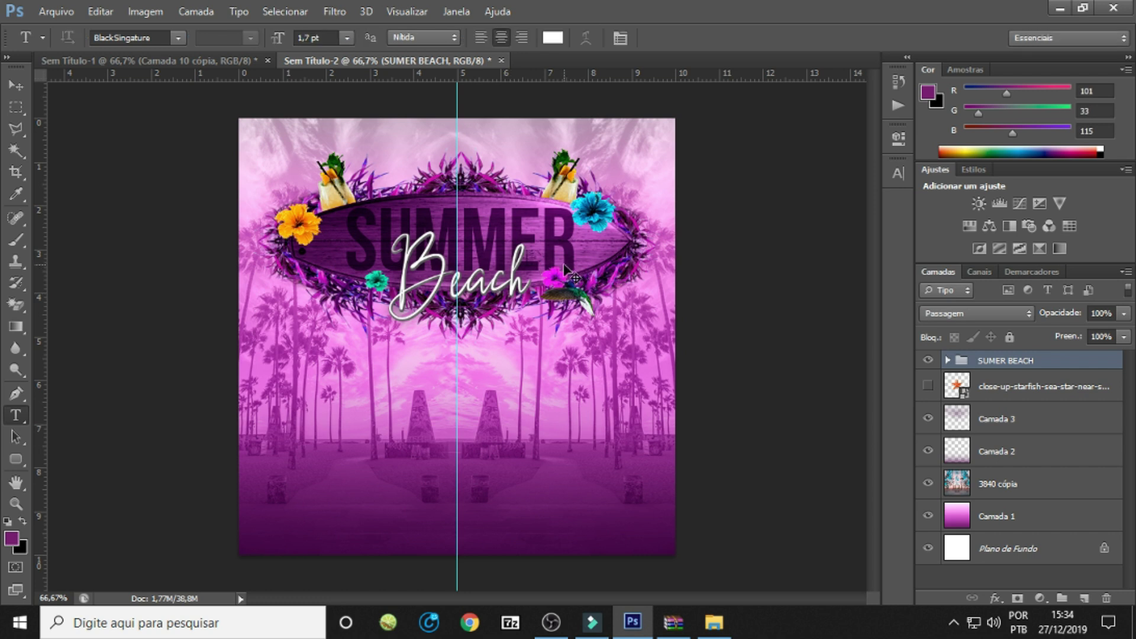
{"action": "left_click_drag", "start_coordinate": [564, 265], "coordinate": [566, 272]}
Add a dark purple Bebas Neue caption line near the top of the flyer.
{"action": "left_click", "coordinate": [377, 141]}
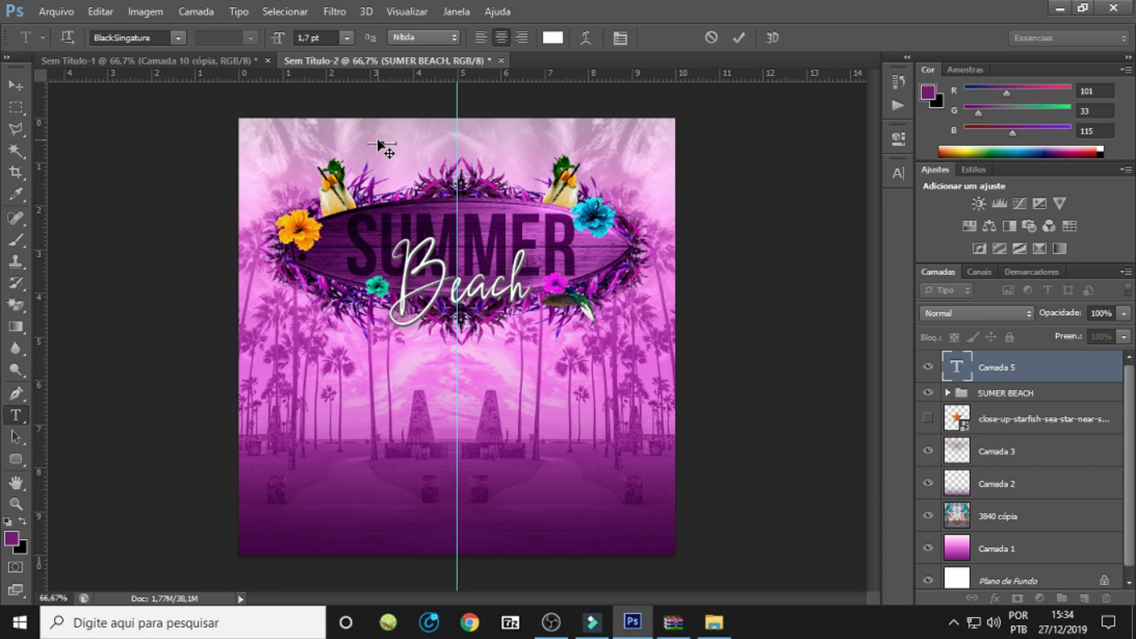
{"action": "left_click", "coordinate": [553, 37]}
{"action": "left_click", "coordinate": [519, 226]}
{"action": "left_click", "coordinate": [1024, 139]}
{"action": "left_click", "coordinate": [136, 37]}
{"action": "key", "text": "Up"}
{"action": "type", "text": "Bebas"}
{"action": "key", "text": "Return"}
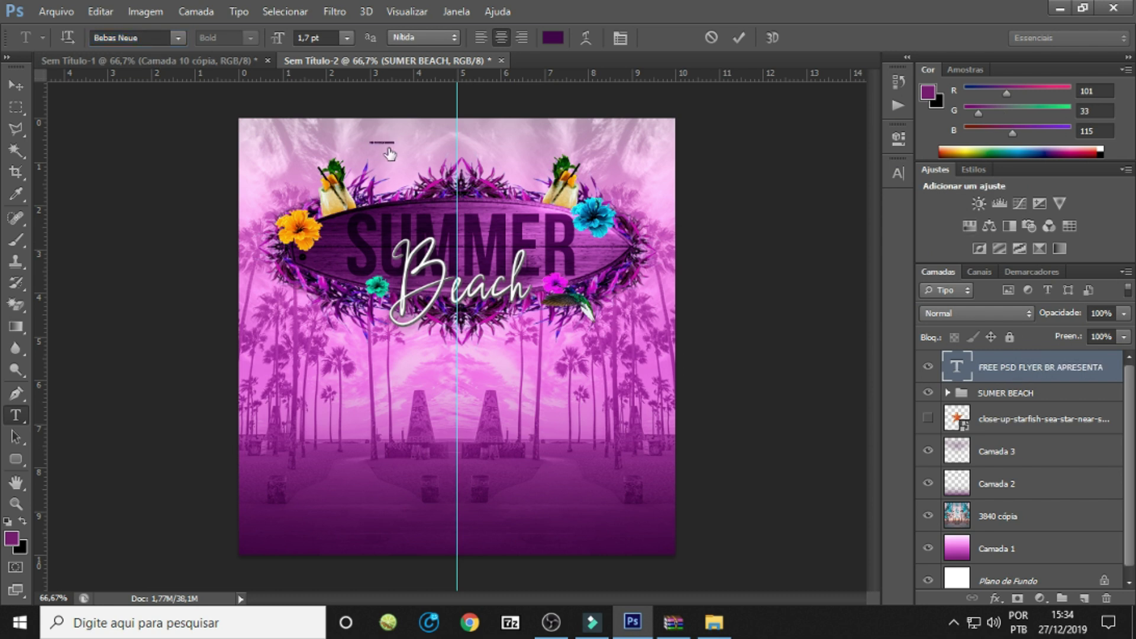
Enlarge and centre the caption at the top, with letter spacing 555.
{"action": "key", "text": "ctrl+t"}
{"action": "left_click_drag", "start_coordinate": [394, 144], "coordinate": [467, 140]}
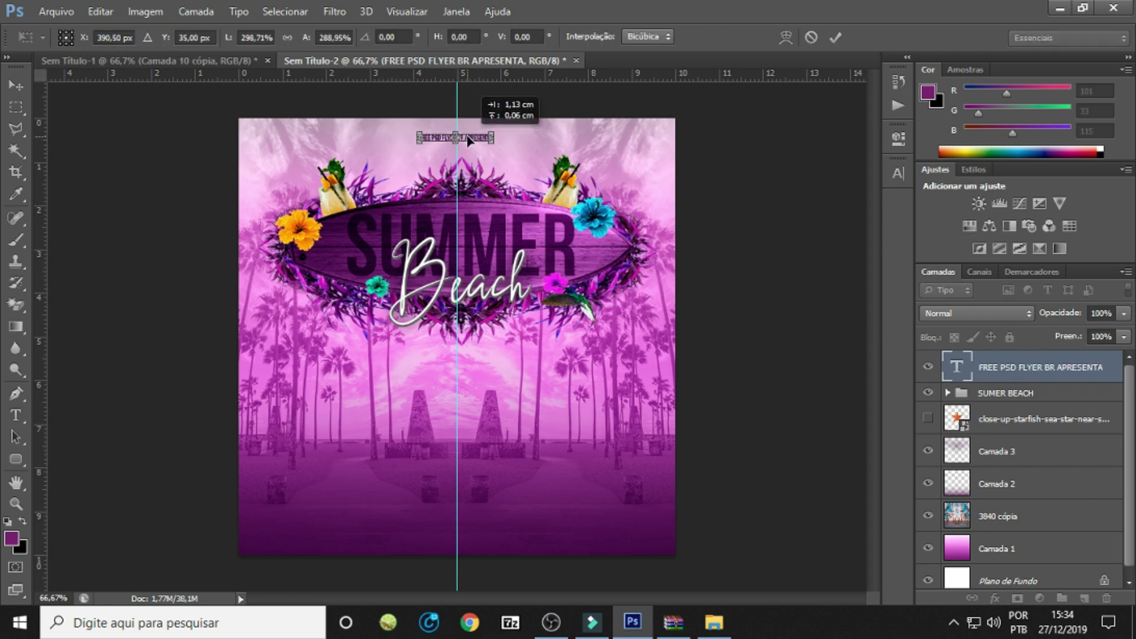
{"action": "key", "text": "Return"}
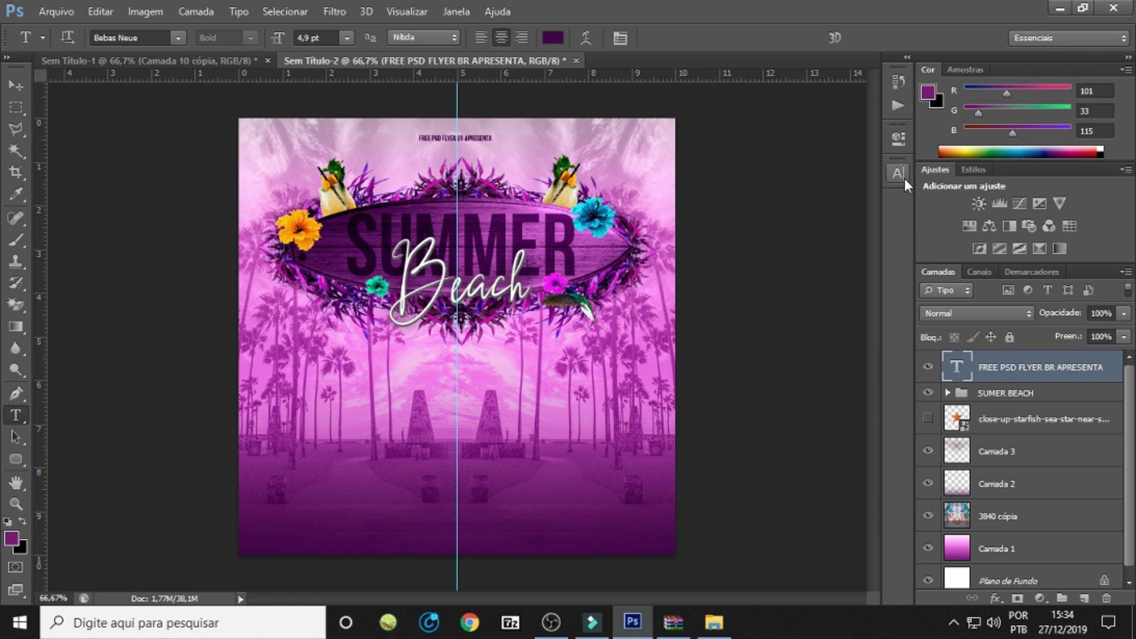
{"action": "left_click", "coordinate": [899, 174]}
{"action": "left_click", "coordinate": [816, 226]}
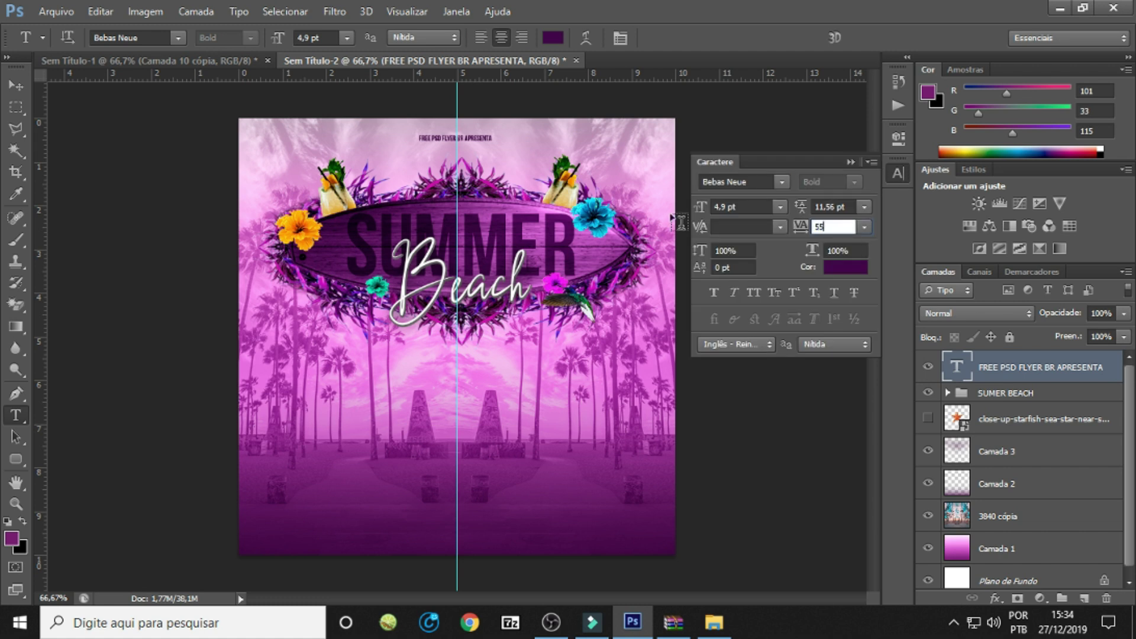
{"action": "type", "text": "5"}
{"action": "key", "text": "Return"}
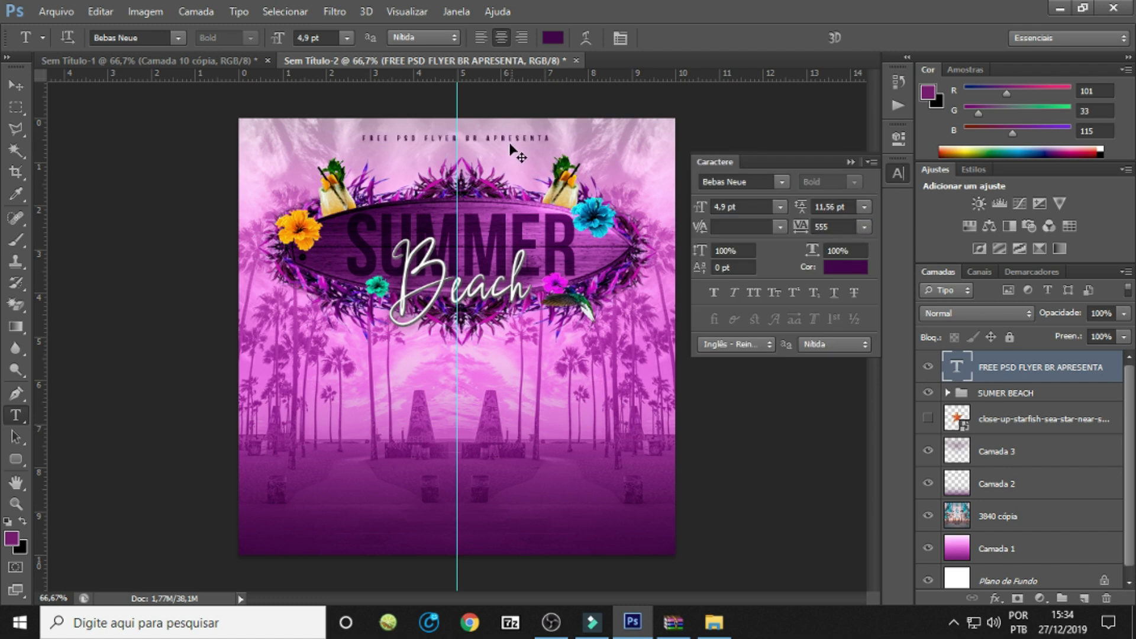
Shift the SUMER BEACH title group slightly upward on the page.
{"action": "key", "text": "ctrl+t"}
{"action": "key", "text": "Return"}
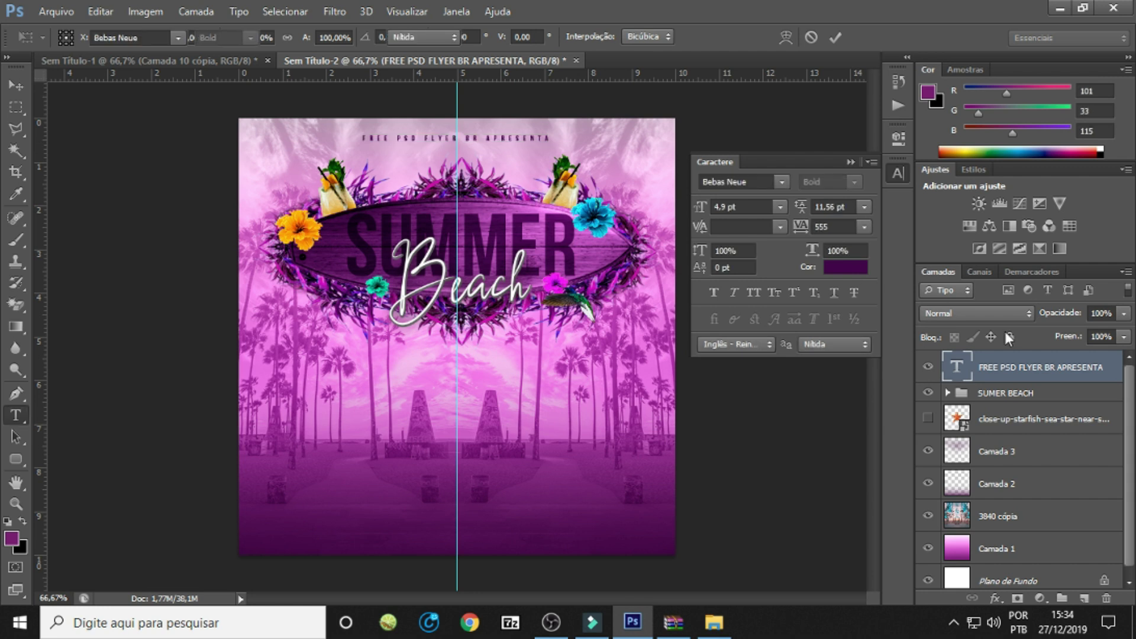
{"action": "left_click", "coordinate": [1006, 393]}
{"action": "left_click_drag", "start_coordinate": [548, 215], "coordinate": [550, 217]}
Show the starfish layer, move it to the top of the layer stack, and rasterize it.
{"action": "left_click", "coordinate": [851, 164]}
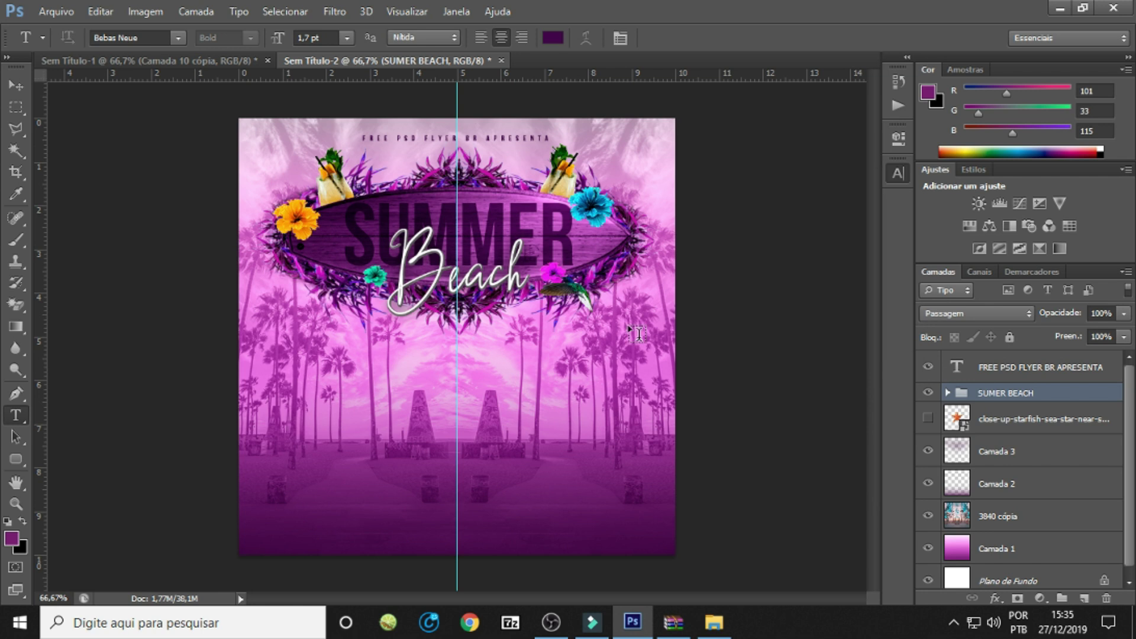
{"action": "left_click", "coordinate": [928, 418]}
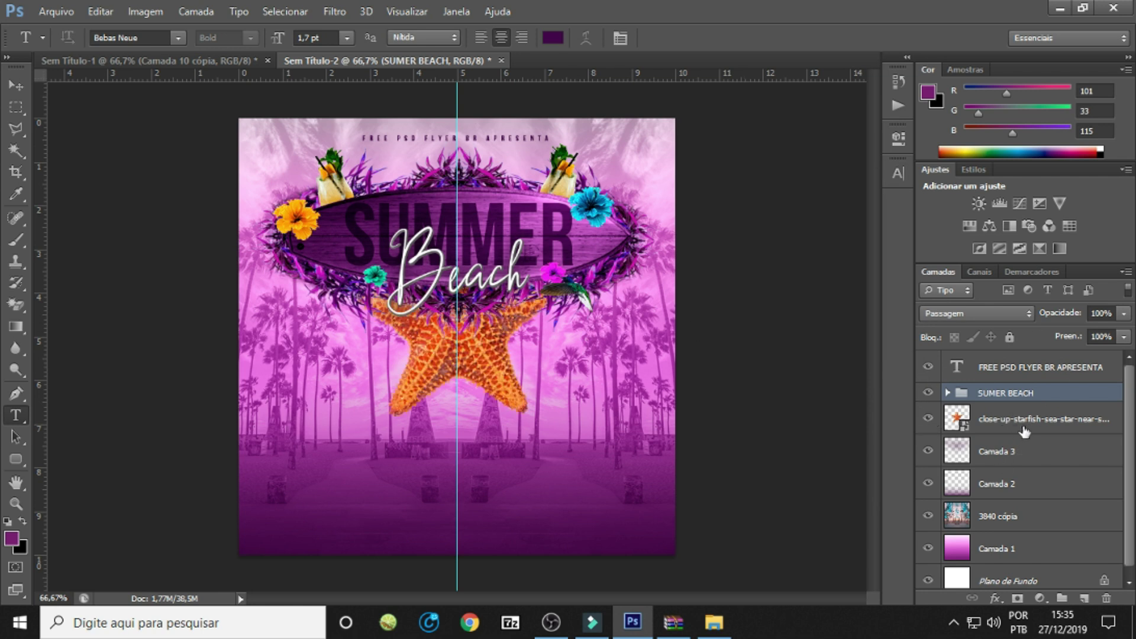
{"action": "left_click_drag", "start_coordinate": [1020, 422], "coordinate": [1020, 362]}
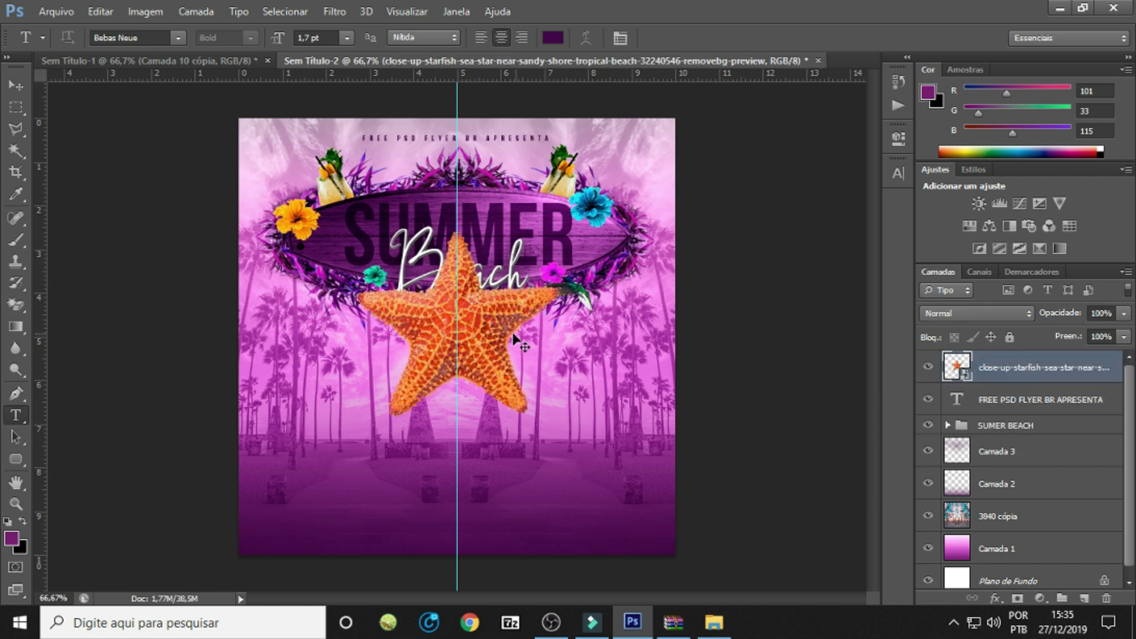
{"action": "left_click_drag", "start_coordinate": [506, 358], "coordinate": [320, 538]}
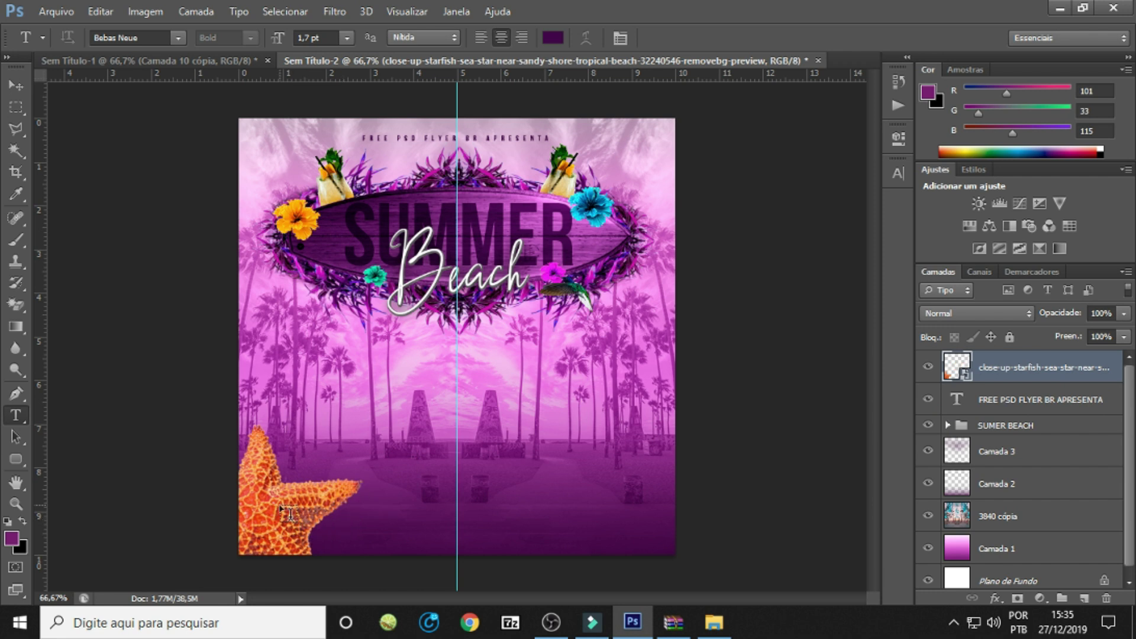
{"action": "left_click", "coordinate": [16, 240]}
{"action": "left_click", "coordinate": [380, 341]}
{"action": "left_click", "coordinate": [524, 254]}
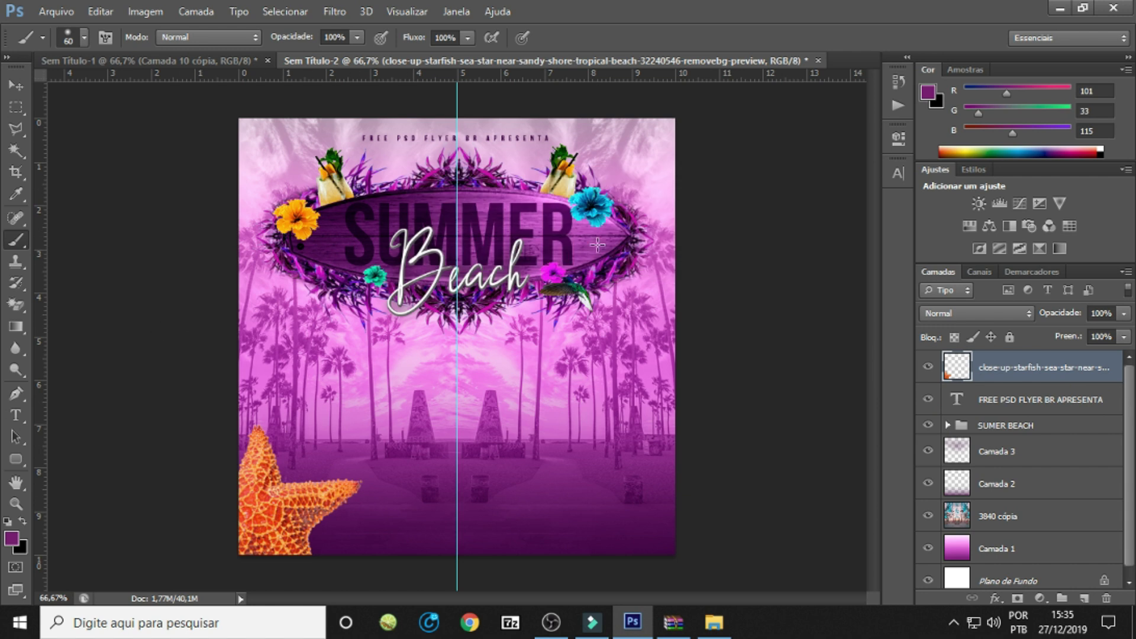
Tuck the starfish into the bottom-right corner, rotated about 28°.
{"action": "mouse_move", "coordinate": [310, 524]}
{"action": "left_mouse_down"}
{"action": "mouse_move", "coordinate": [673, 520]}
{"action": "mouse_move", "coordinate": [680, 540]}
{"action": "left_mouse_up"}
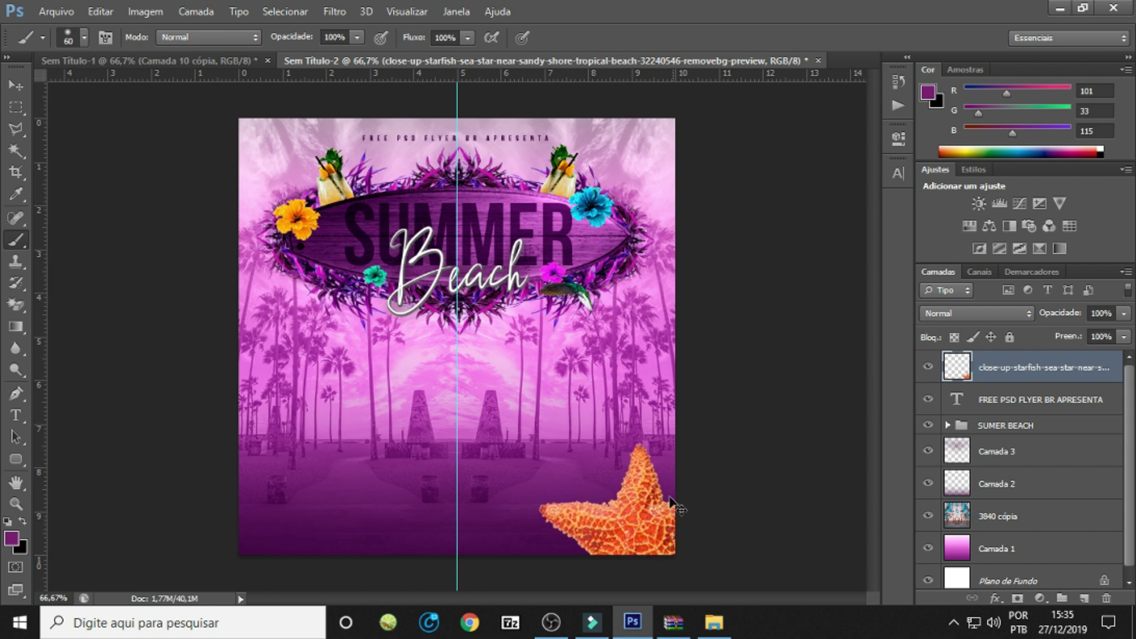
{"action": "key", "text": "ctrl+t"}
{"action": "left_click_drag", "start_coordinate": [737, 393], "coordinate": [801, 437]}
{"action": "left_click_drag", "start_coordinate": [669, 516], "coordinate": [702, 519]}
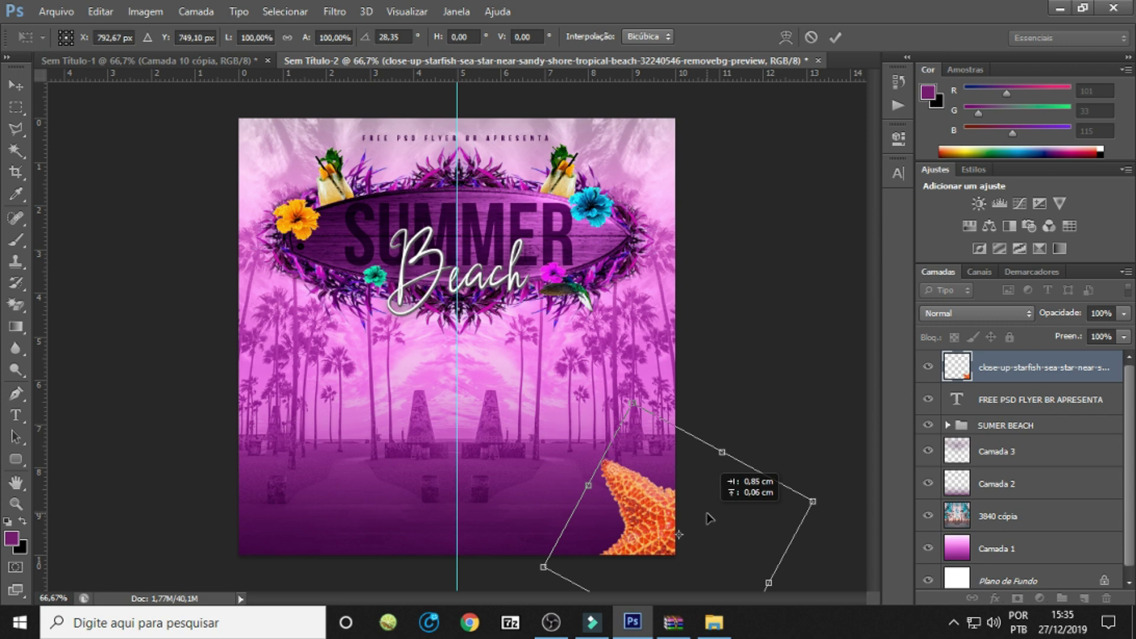
{"action": "key", "text": "Return"}
{"action": "key", "text": "b"}
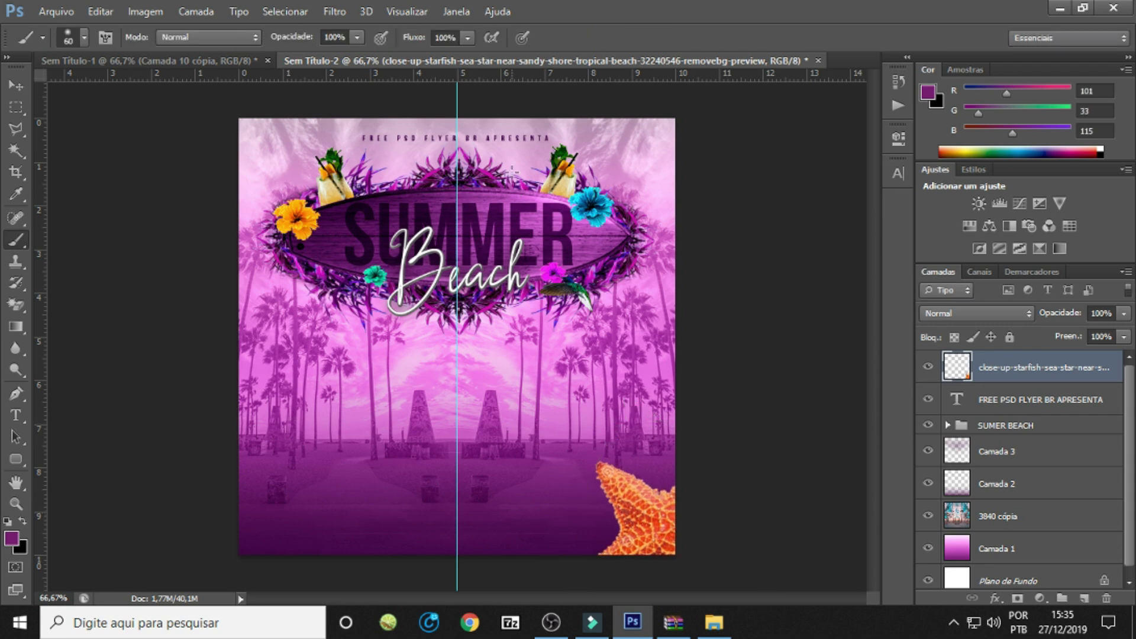
{"action": "left_click", "coordinate": [335, 12]}
{"action": "mouse_move", "coordinate": [435, 196]}
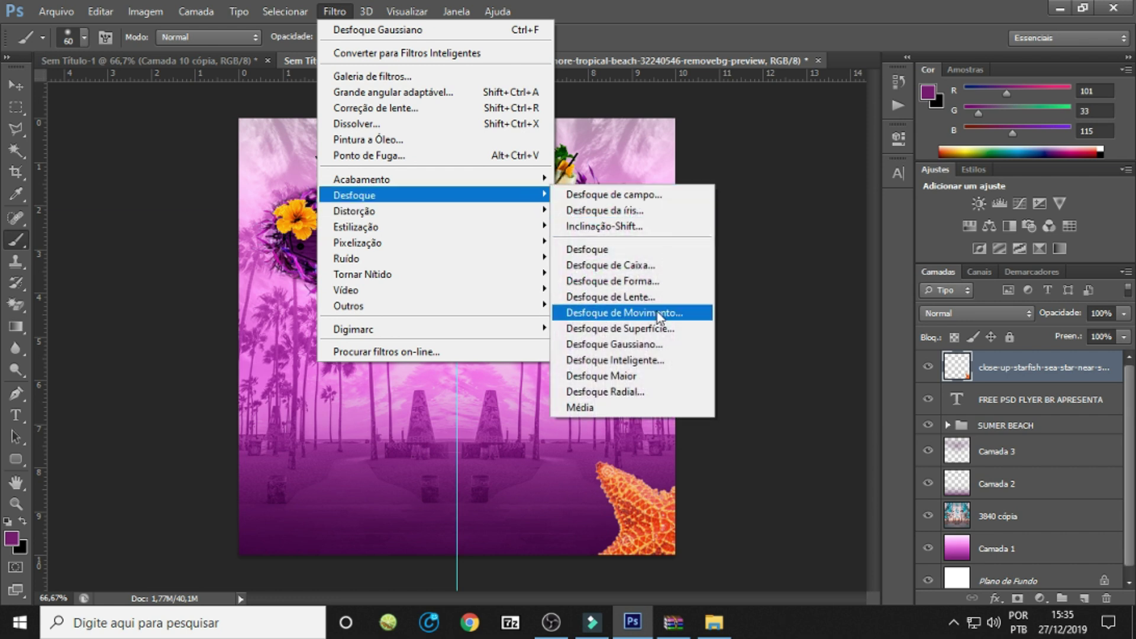
Motion-blur the starfish and shift its hue to purple (Hue -106).
{"action": "left_click", "coordinate": [674, 313]}
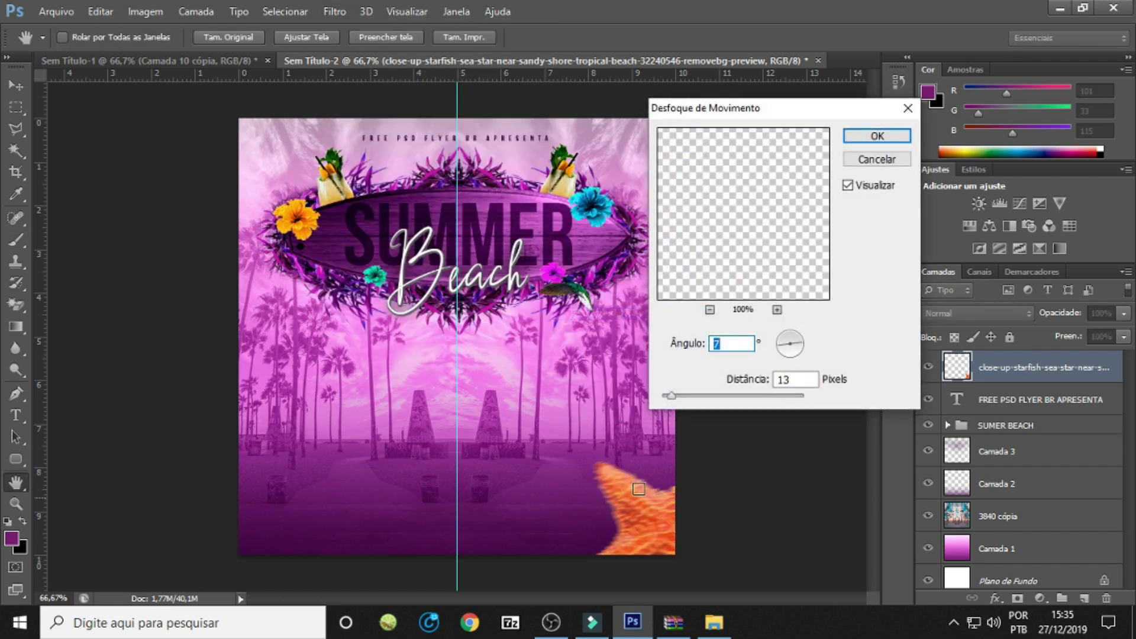
{"action": "left_click", "coordinate": [901, 135]}
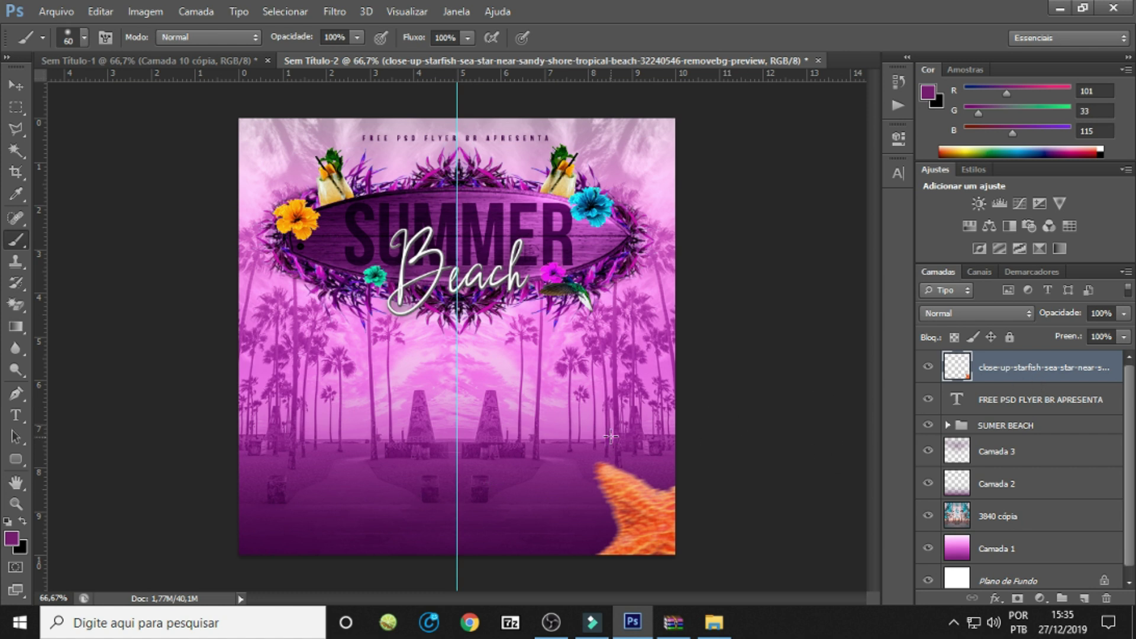
{"action": "key", "text": "ctrl+u"}
{"action": "mouse_move", "coordinate": [893, 240]}
{"action": "left_mouse_down"}
{"action": "mouse_move", "coordinate": [794, 253]}
{"action": "mouse_move", "coordinate": [839, 258]}
{"action": "left_mouse_up"}
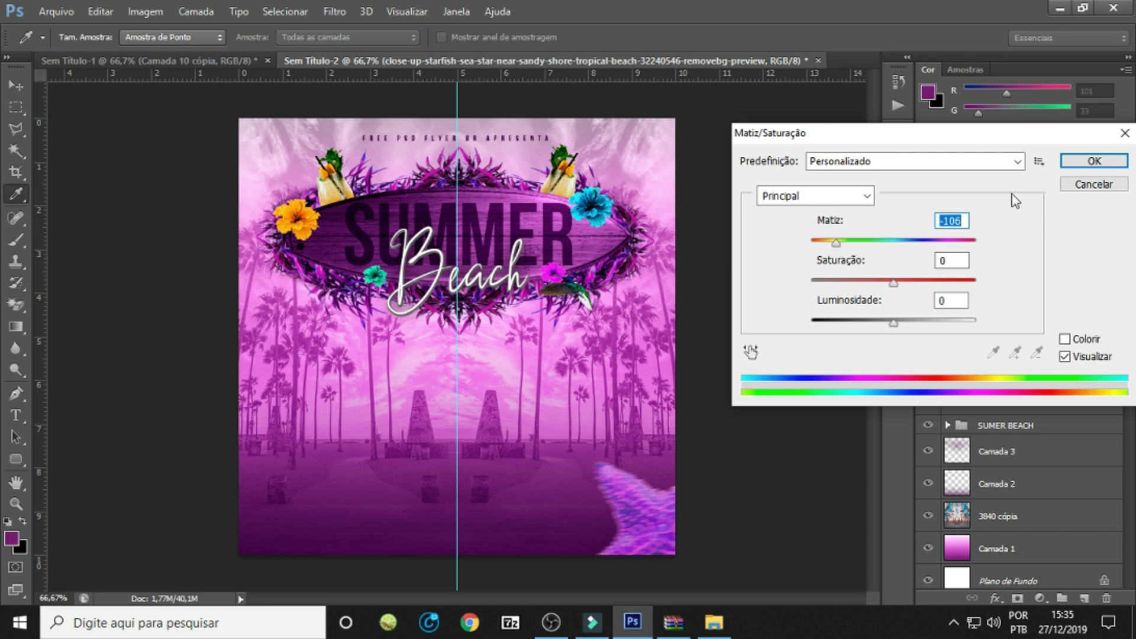
{"action": "left_click", "coordinate": [1094, 161]}
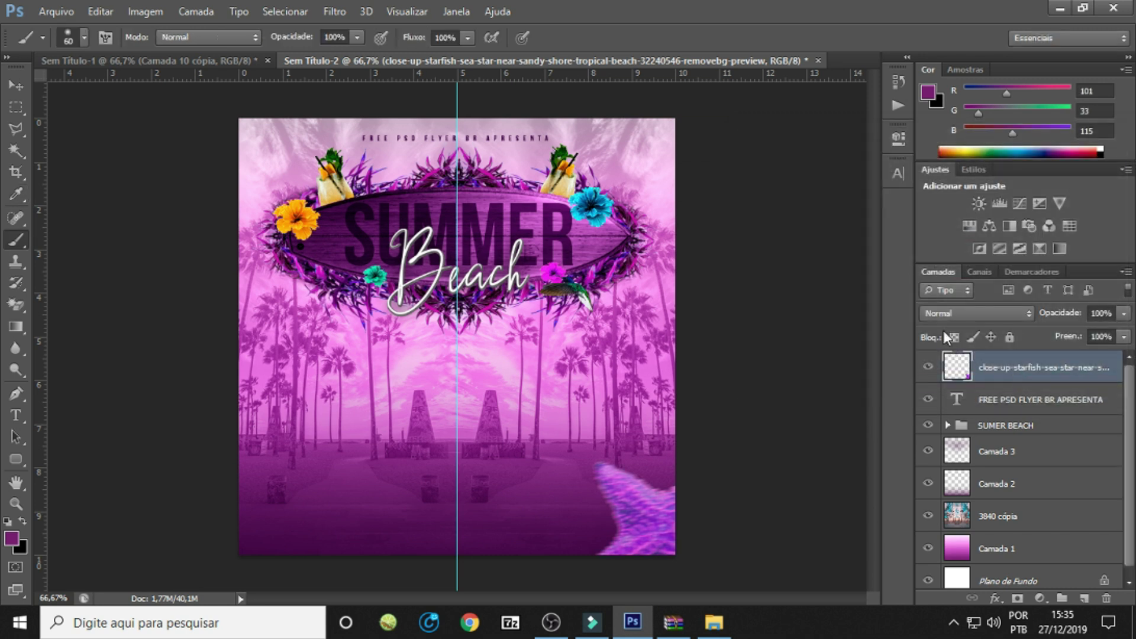
Darken the starfish with Levels black input 50 and duplicate it into the bottom-left corner.
{"action": "key", "text": "ctrl+l"}
{"action": "left_click_drag", "start_coordinate": [669, 294], "coordinate": [710, 294]}
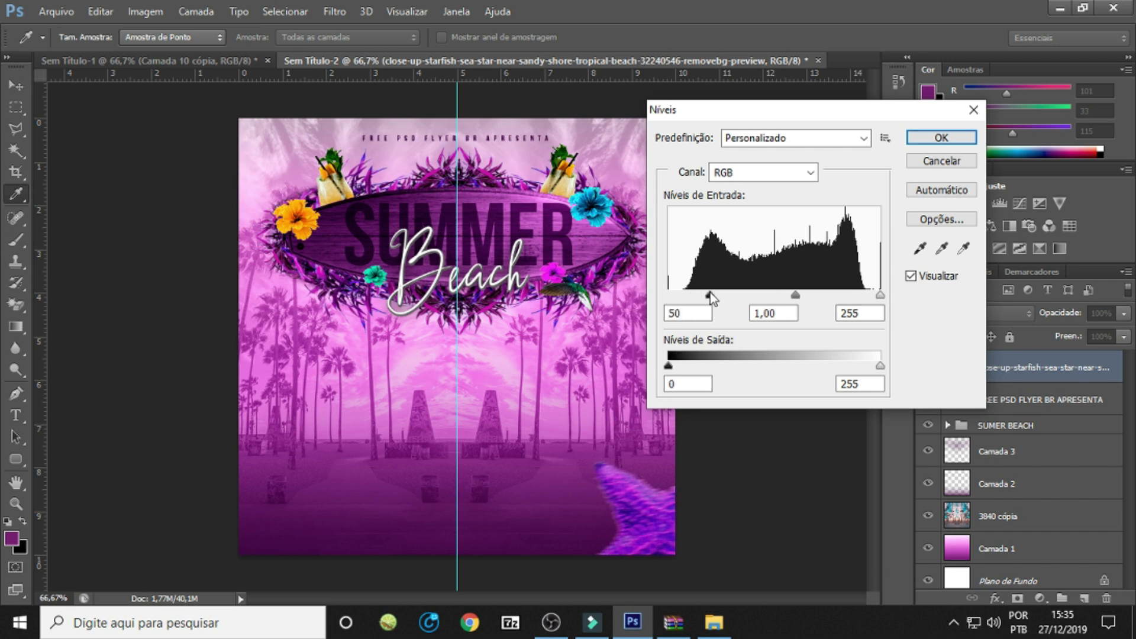
{"action": "left_click", "coordinate": [941, 137]}
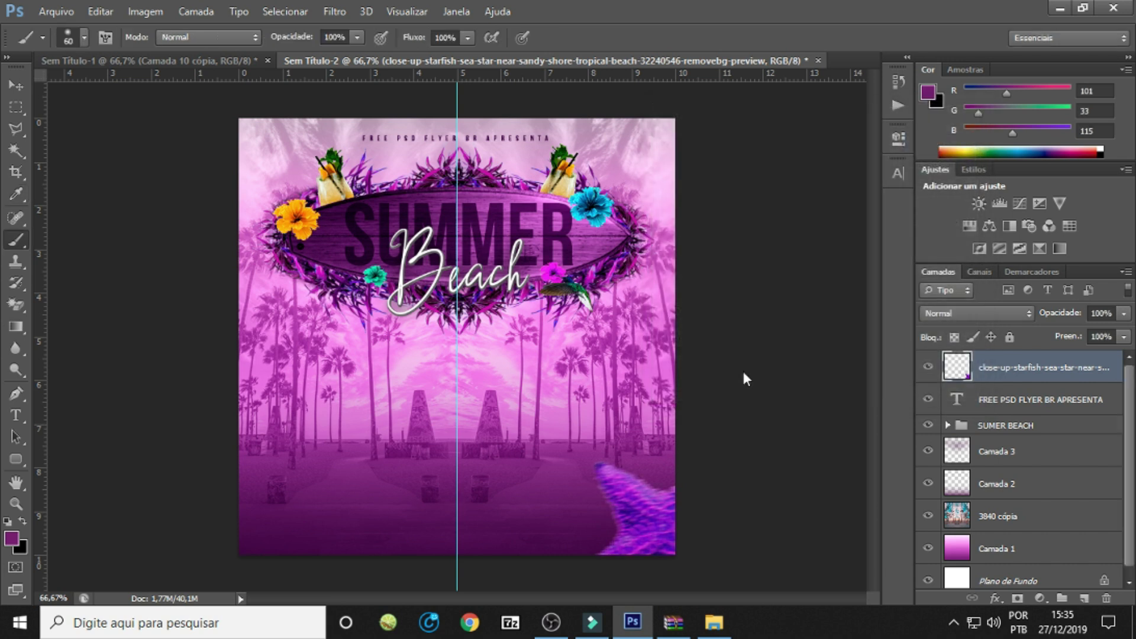
{"action": "left_click_drag", "start_coordinate": [748, 472], "coordinate": [319, 484]}
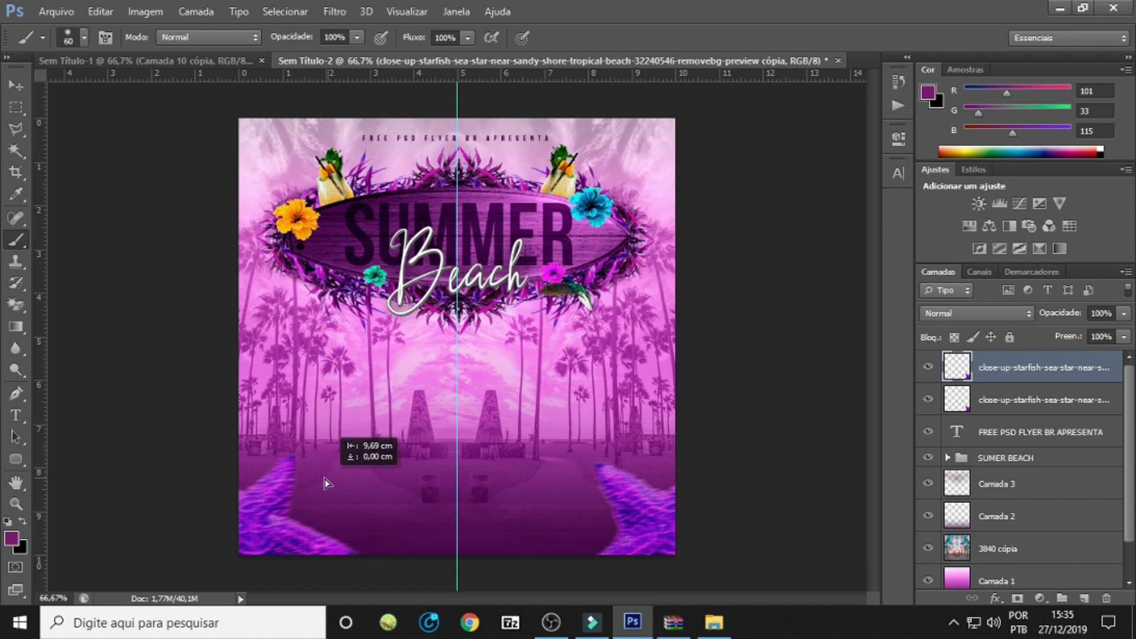
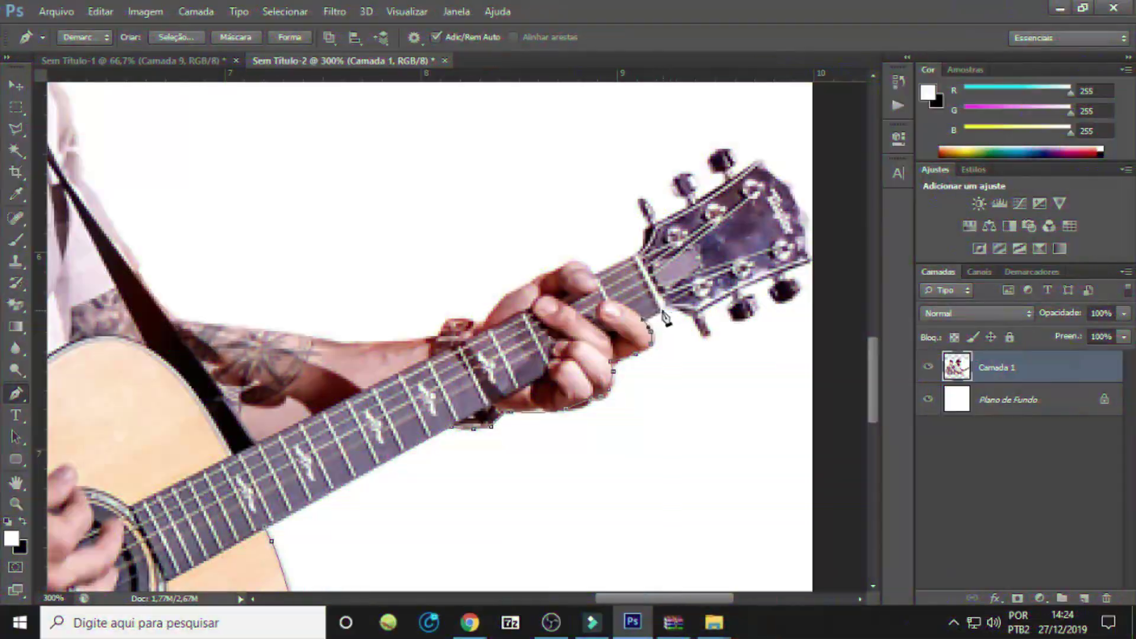
Lower the Camada 5 musicians' photo slightly and move its layer beneath both starfish layers.
{"action": "left_click", "coordinate": [664, 311]}
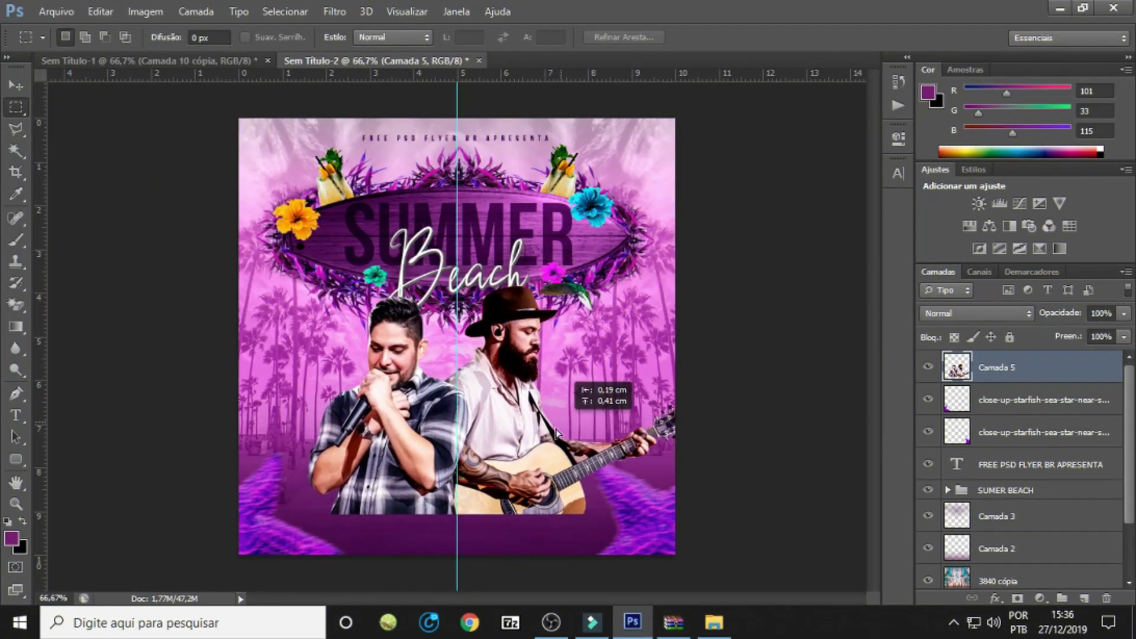
{"action": "left_click_drag", "start_coordinate": [556, 432], "coordinate": [563, 447]}
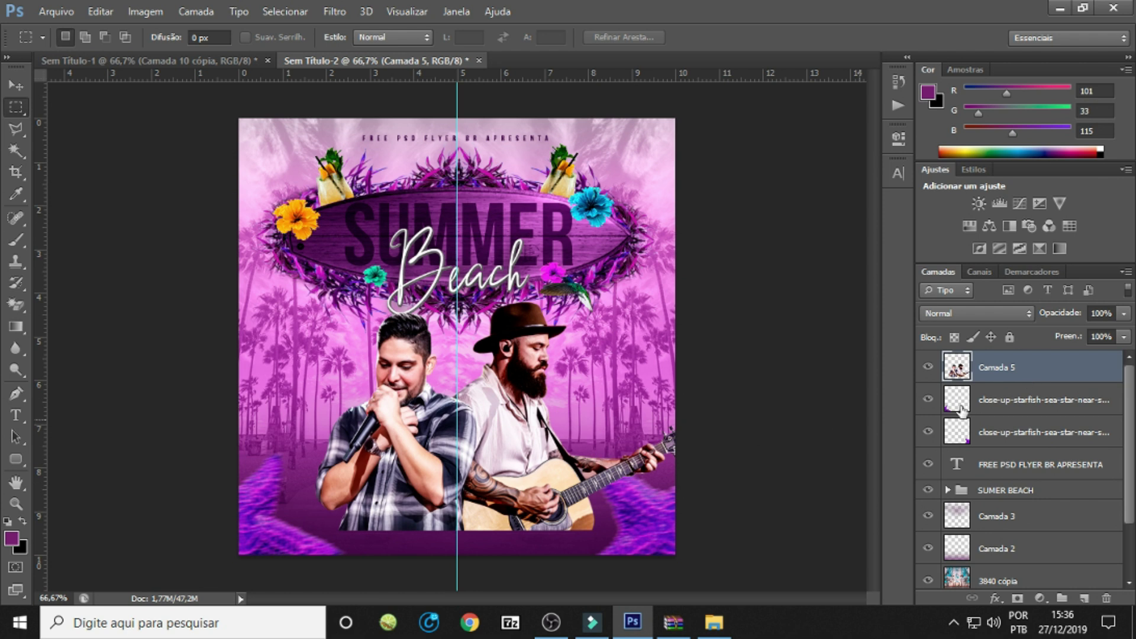
{"action": "left_click_drag", "start_coordinate": [1018, 375], "coordinate": [928, 417]}
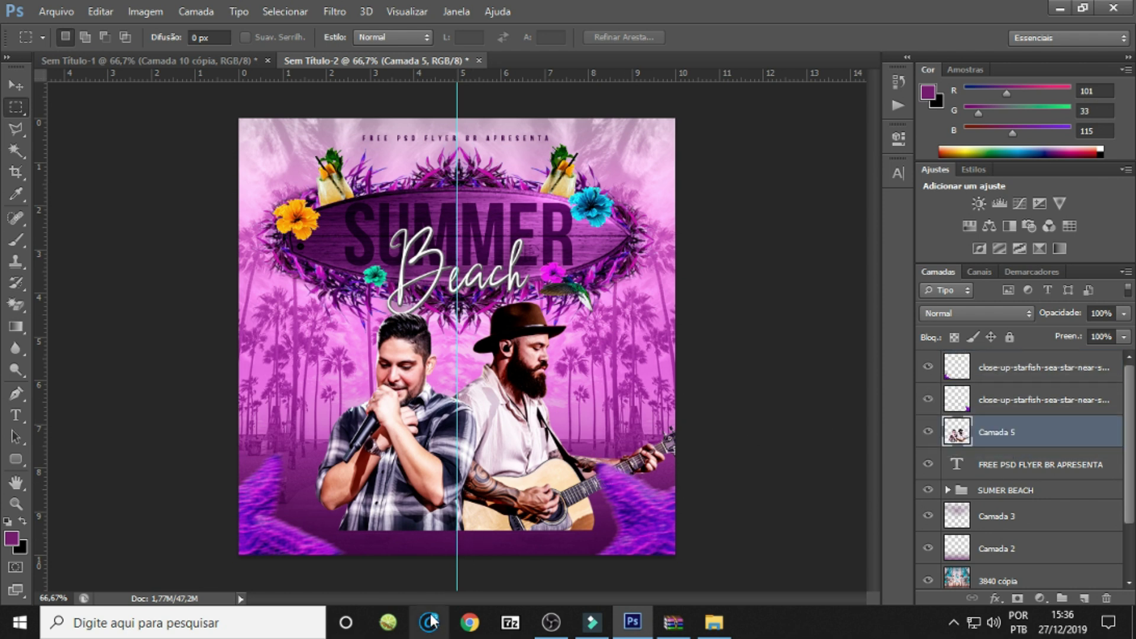
Group the two starfish layers together, and put Camada 5 in its own group.
{"action": "left_click", "coordinate": [1007, 404]}
{"action": "left_click", "coordinate": [1017, 379], "text": "ctrl"}
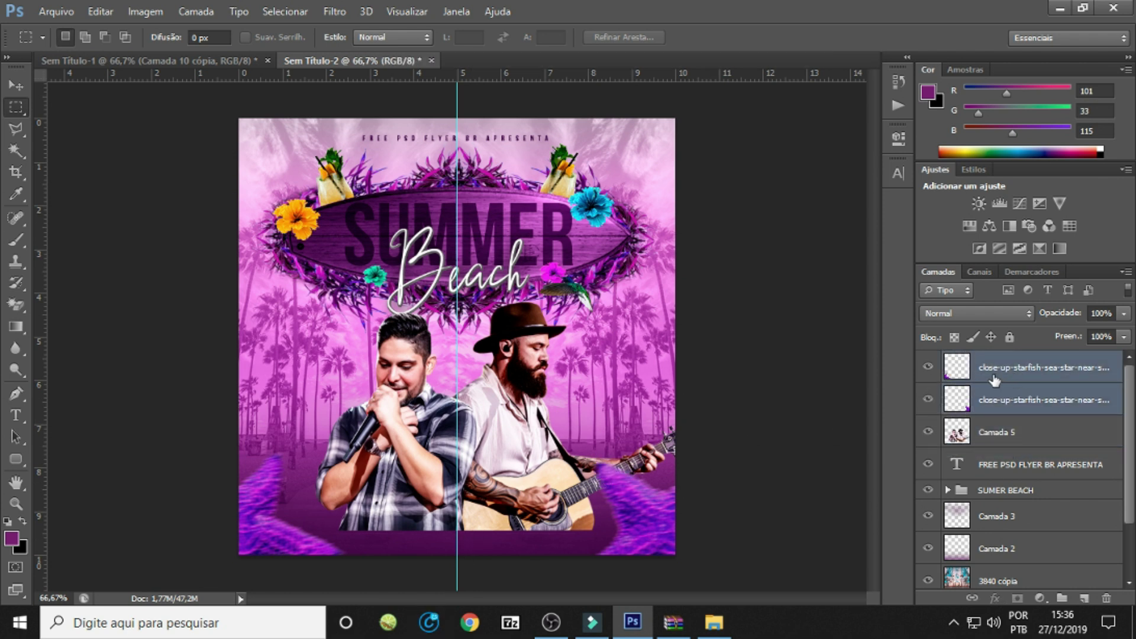
{"action": "key", "text": "ctrl+g"}
{"action": "left_click", "coordinate": [988, 386]}
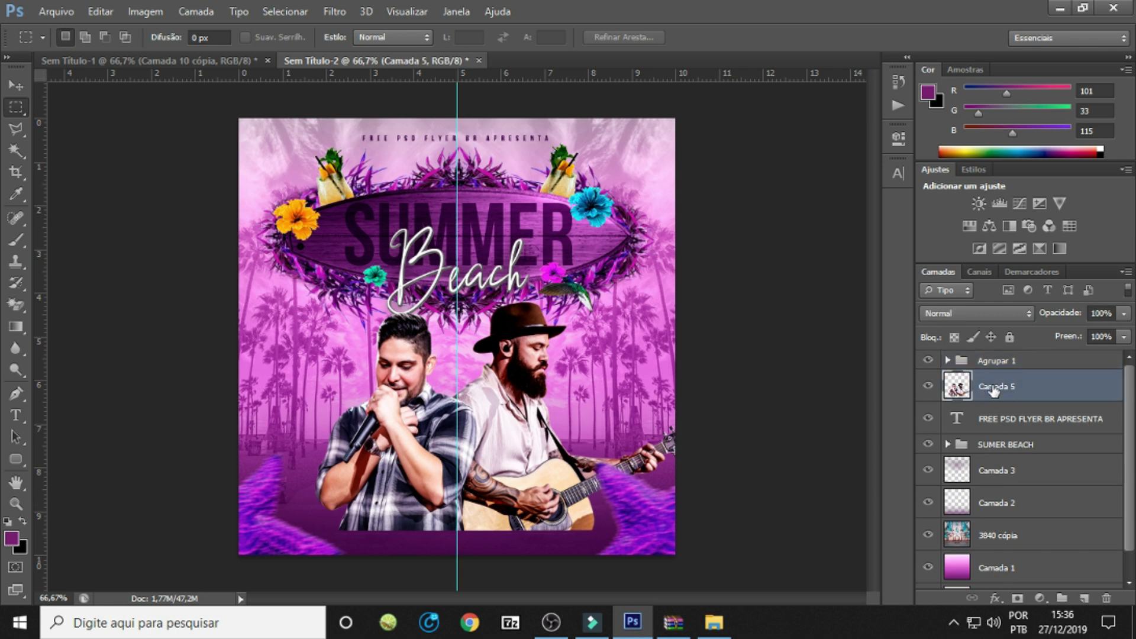
{"action": "key", "text": "ctrl+g"}
Name the photo group FOTO and the starfish group ESTRELA.
{"action": "double_click", "coordinate": [999, 385]}
{"action": "type", "text": "fo"}
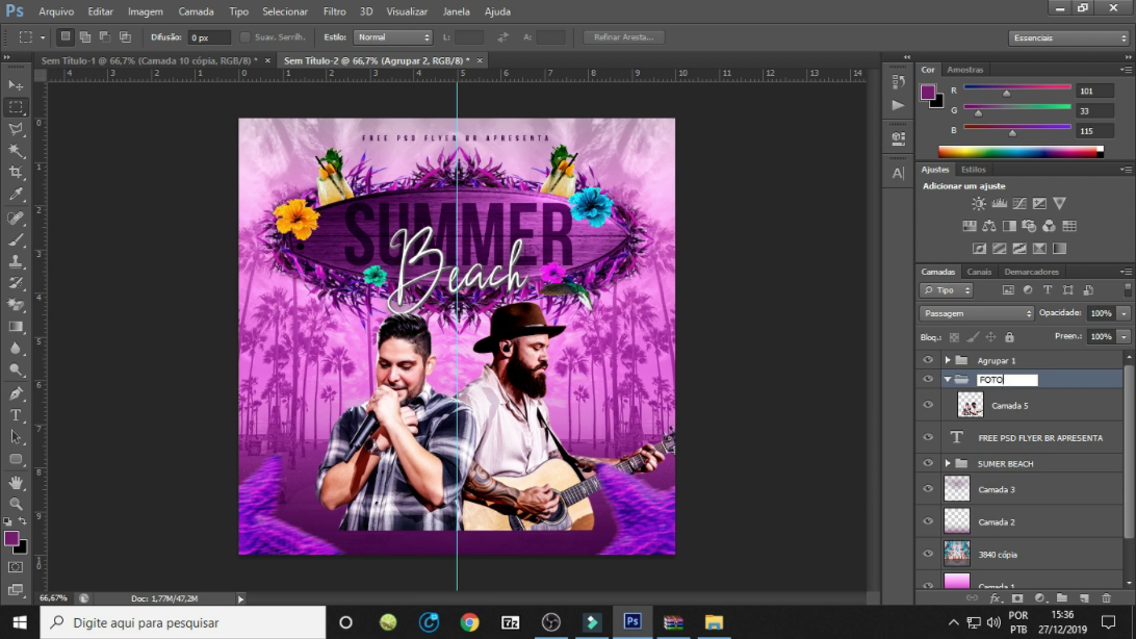
{"action": "key", "text": "Return"}
{"action": "left_click", "coordinate": [948, 379]}
{"action": "left_click", "coordinate": [928, 360]}
{"action": "double_click", "coordinate": [997, 362]}
{"action": "type", "text": "ES"}
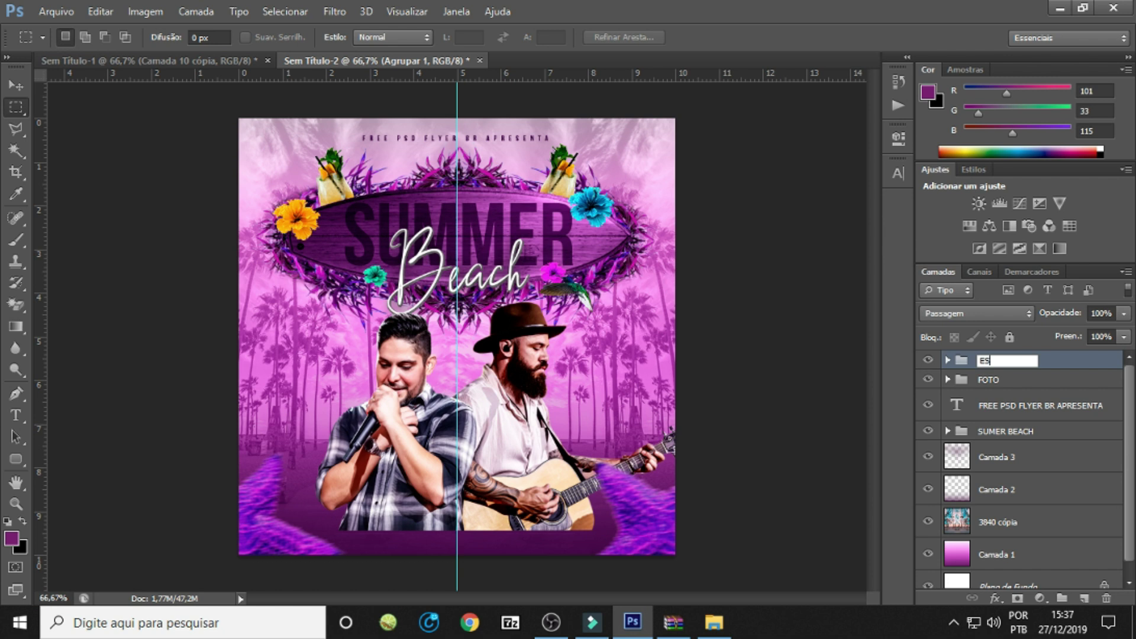
{"action": "type", "text": "TRELA"}
{"action": "key", "text": "Return"}
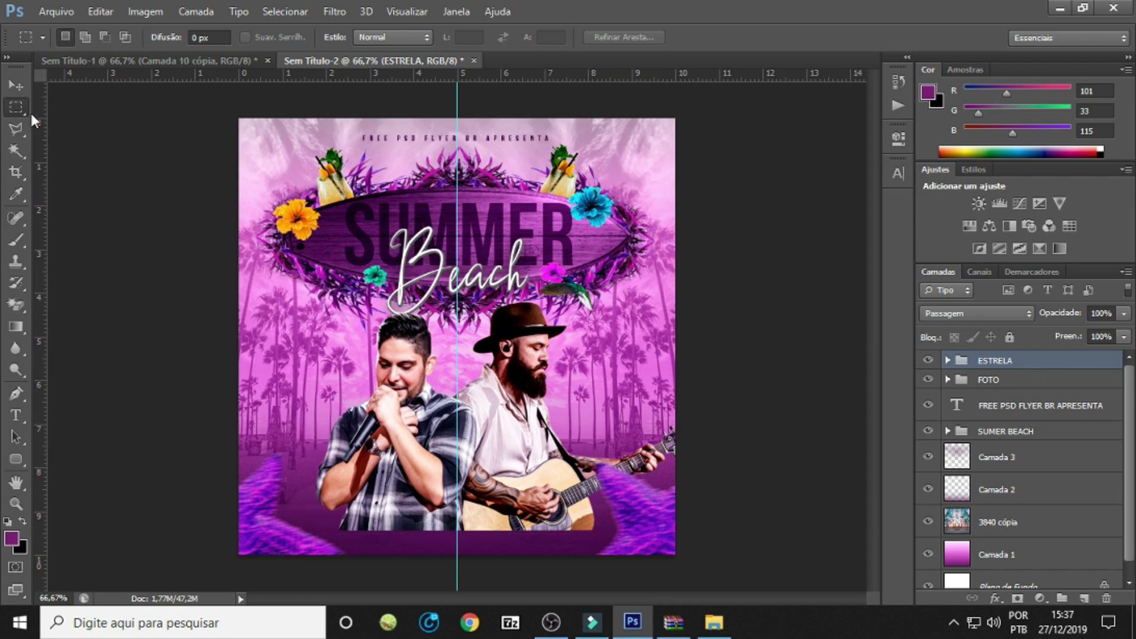
Select a thin strip along the flyer's bottom and add a new empty layer above FOTO.
{"action": "left_click_drag", "start_coordinate": [236, 528], "coordinate": [814, 568]}
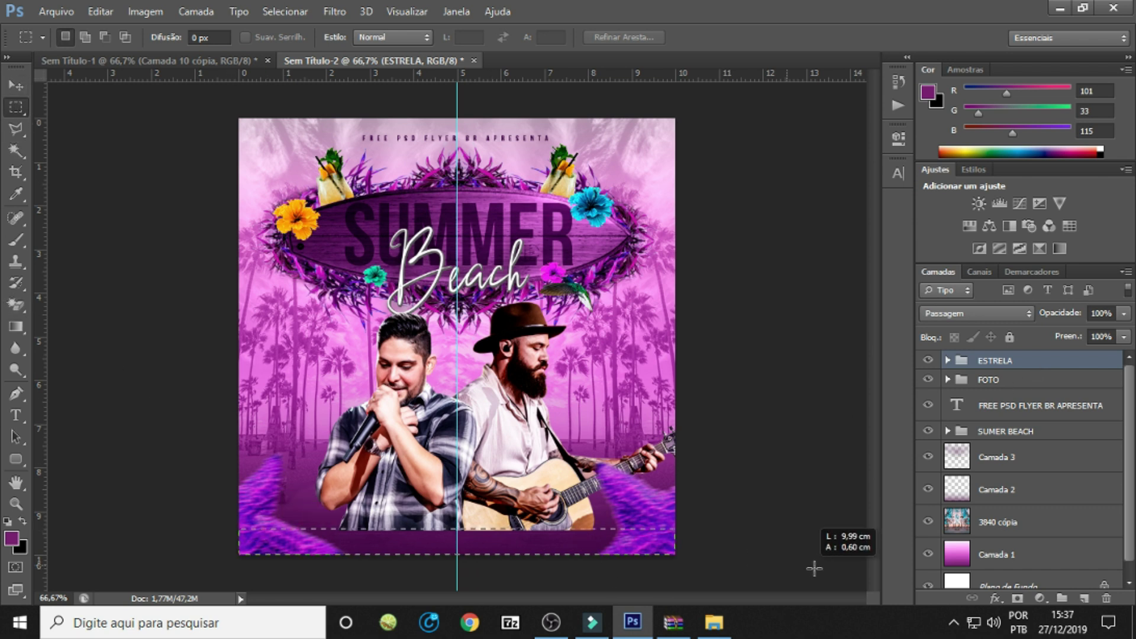
{"action": "left_click", "coordinate": [1013, 384]}
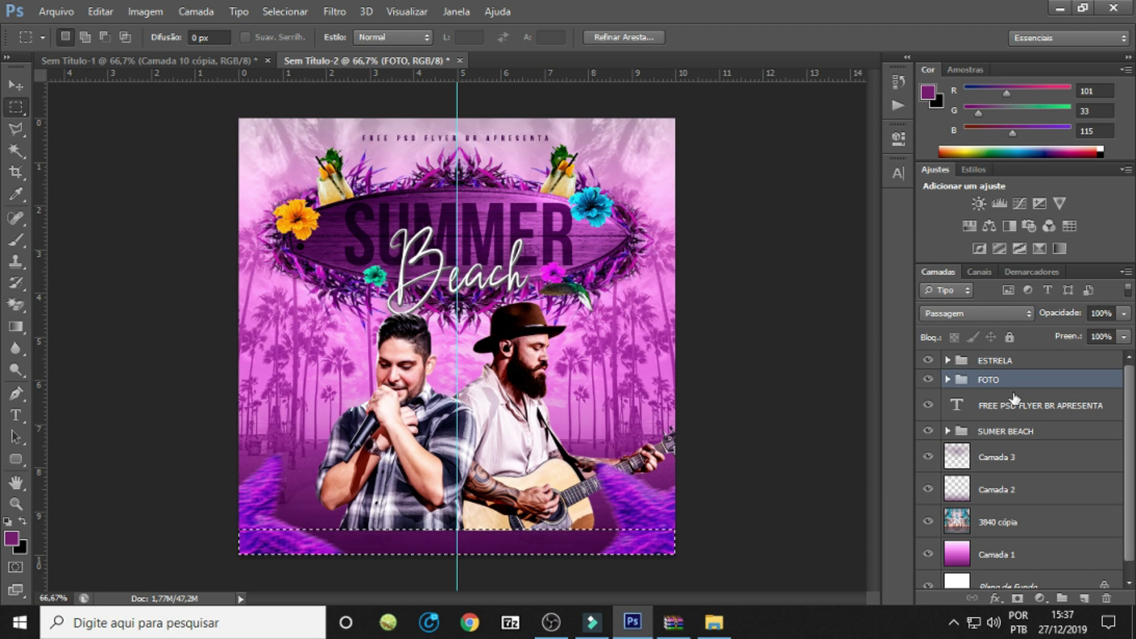
{"action": "key", "text": "ctrl+shift+n"}
{"action": "key", "text": "Return"}
Set the foreground to pure white and brush the selected bottom strip solid white.
{"action": "key", "text": "b"}
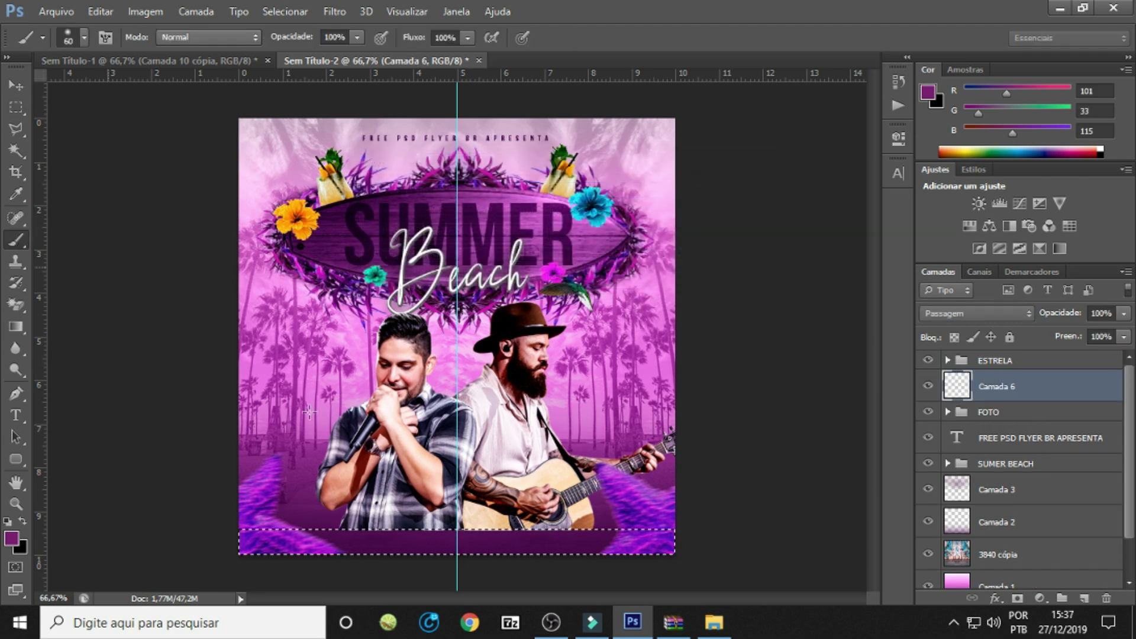
{"action": "left_click", "coordinate": [8, 522]}
{"action": "left_click", "coordinate": [22, 523]}
{"action": "left_click", "coordinate": [207, 547]}
{"action": "left_click", "coordinate": [735, 527]}
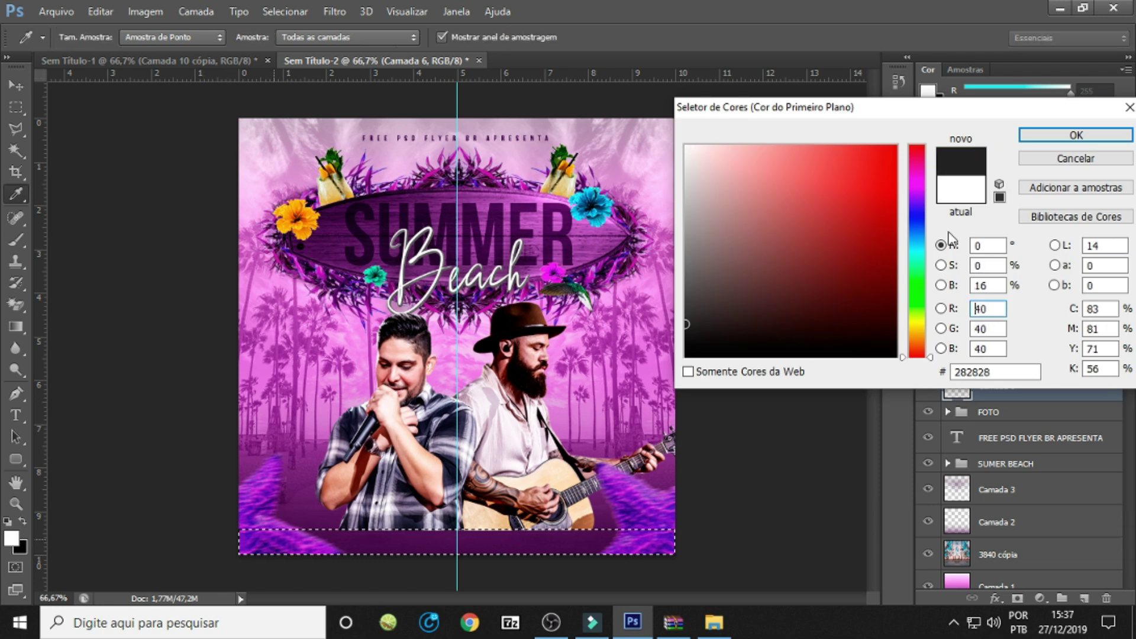
{"action": "left_click", "coordinate": [686, 146]}
{"action": "left_click", "coordinate": [1076, 135]}
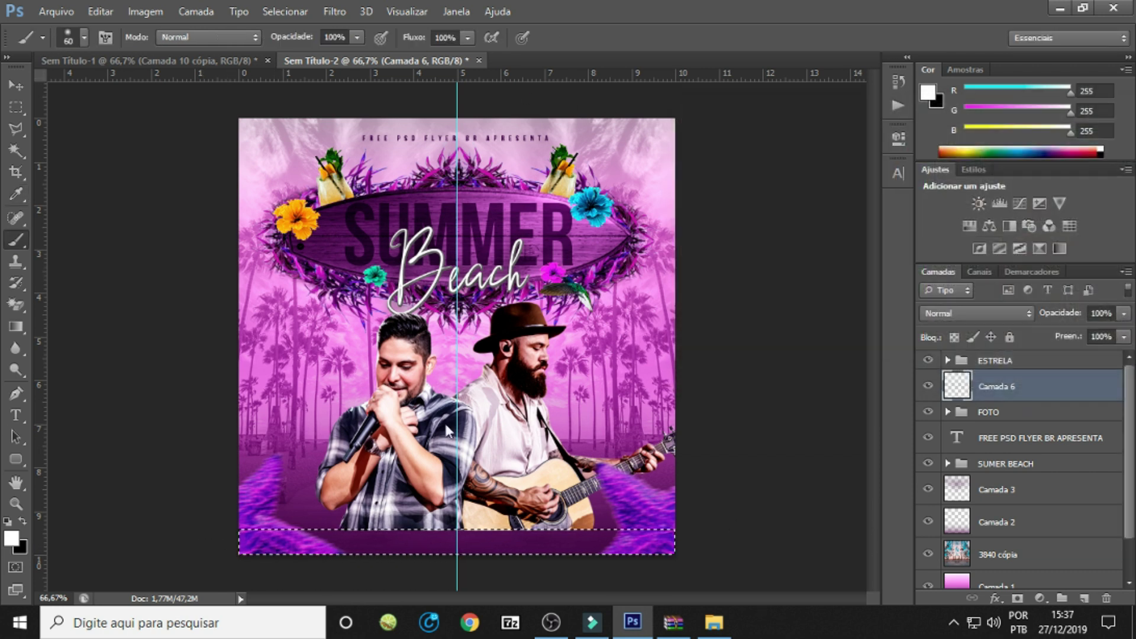
{"action": "mouse_move", "coordinate": [228, 544]}
{"action": "left_mouse_down"}
{"action": "mouse_move", "coordinate": [569, 532]}
{"action": "mouse_move", "coordinate": [393, 545]}
{"action": "left_mouse_up"}
Deselect the strip and start a text line on the white band.
{"action": "left_click", "coordinate": [16, 107]}
{"action": "key", "text": "ctrl+d"}
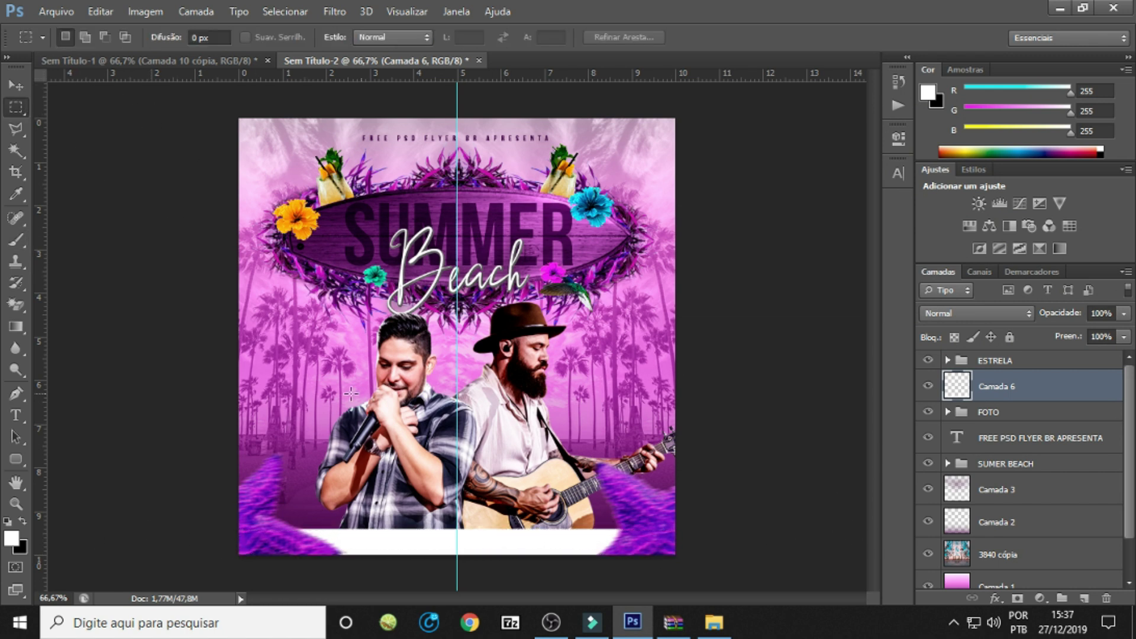
{"action": "left_click", "coordinate": [16, 414]}
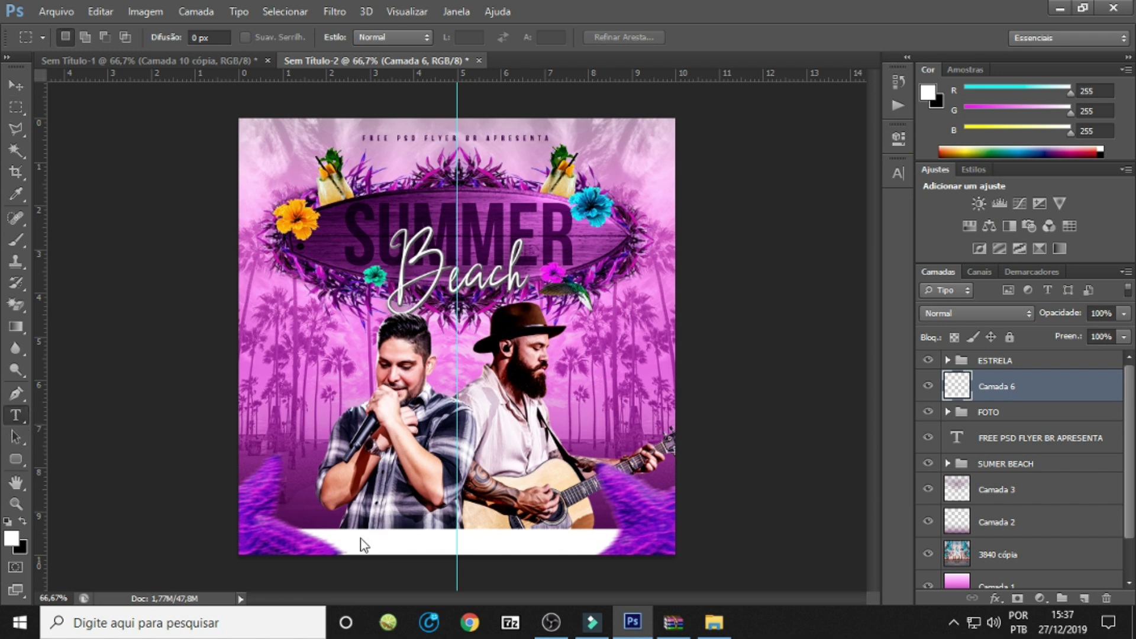
{"action": "left_click", "coordinate": [376, 555]}
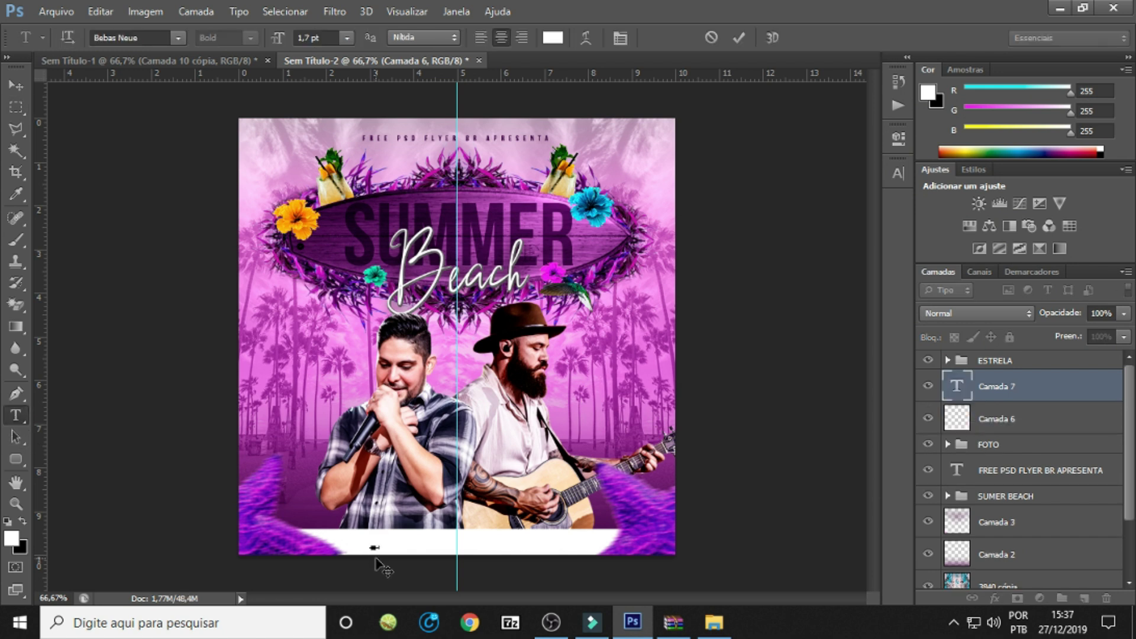
Set the address text colour to a near-black dark tone.
{"action": "left_click", "coordinate": [552, 38]}
{"action": "left_click", "coordinate": [631, 202]}
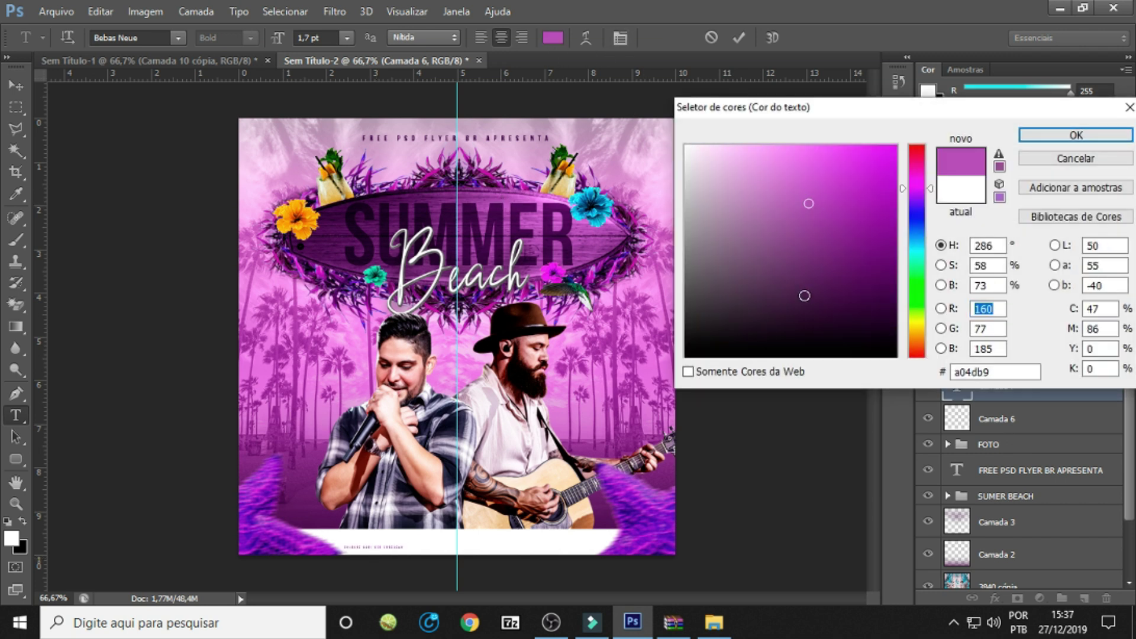
{"action": "left_click_drag", "start_coordinate": [804, 296], "coordinate": [800, 334]}
{"action": "left_click", "coordinate": [1076, 135]}
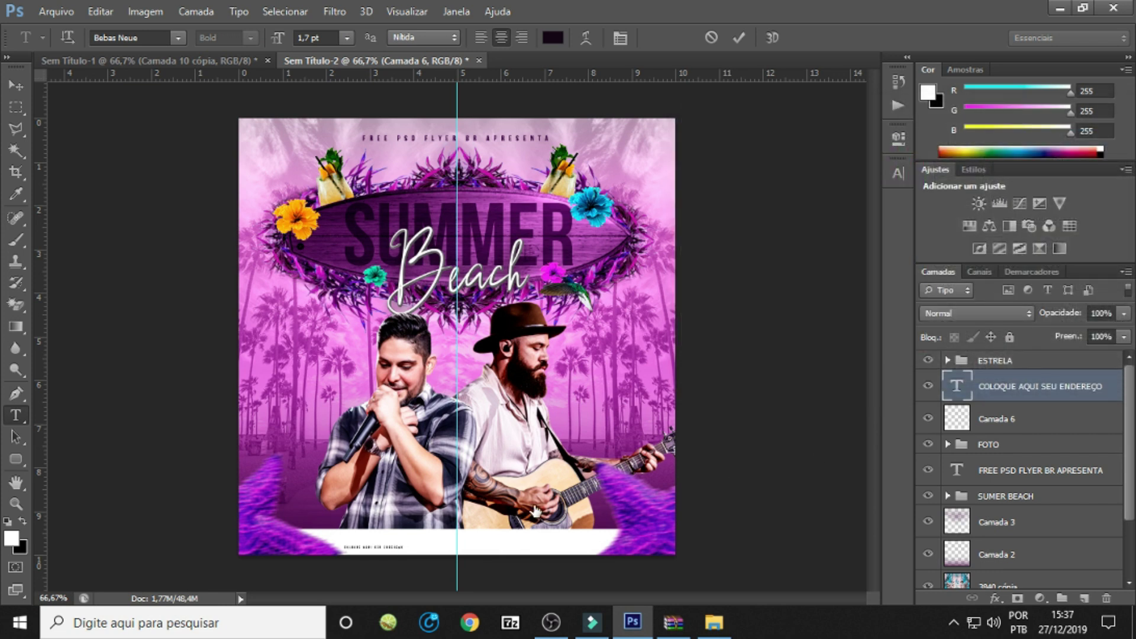
Scale the COLOQUE AQUI SEU ENDEREÇO text larger across the band and nudge it down.
{"action": "key", "text": "ctrl+t"}
{"action": "mouse_move", "coordinate": [404, 548]}
{"action": "left_mouse_down"}
{"action": "mouse_move", "coordinate": [514, 536]}
{"action": "mouse_move", "coordinate": [509, 549]}
{"action": "left_mouse_up"}
{"action": "key", "text": "Down"}
{"action": "key", "text": "Return"}
{"action": "key", "text": "t"}
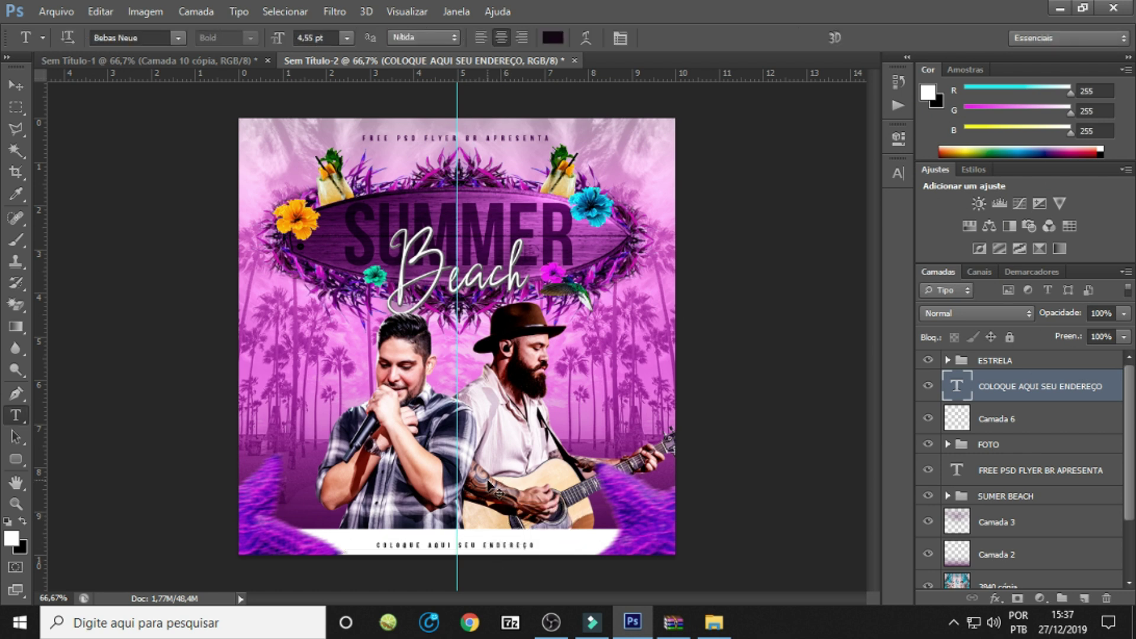
Duplicate the address line and rewrite the copy as the MAIS INFORMAÇÕES contact line.
{"action": "key", "text": "ctrl+j"}
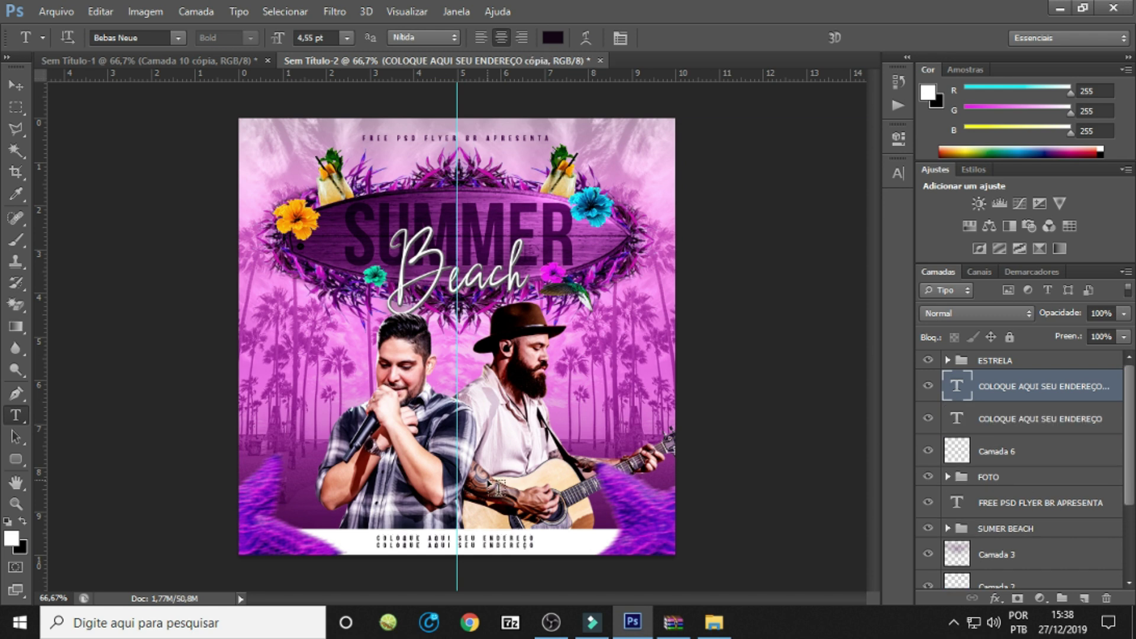
{"action": "double_click", "coordinate": [957, 387]}
{"action": "type", "text": "Ruações:X"}
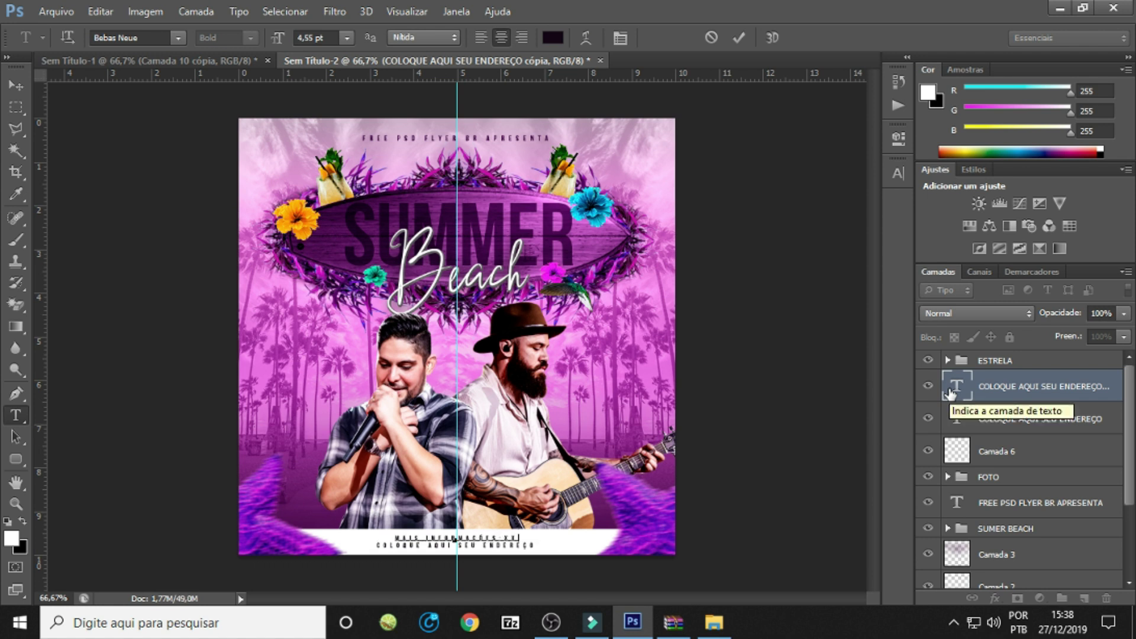
{"action": "type", "text": "XXX-XXXX"}
Set the address line to 6 pt and select both text lines.
{"action": "left_click", "coordinate": [1044, 421]}
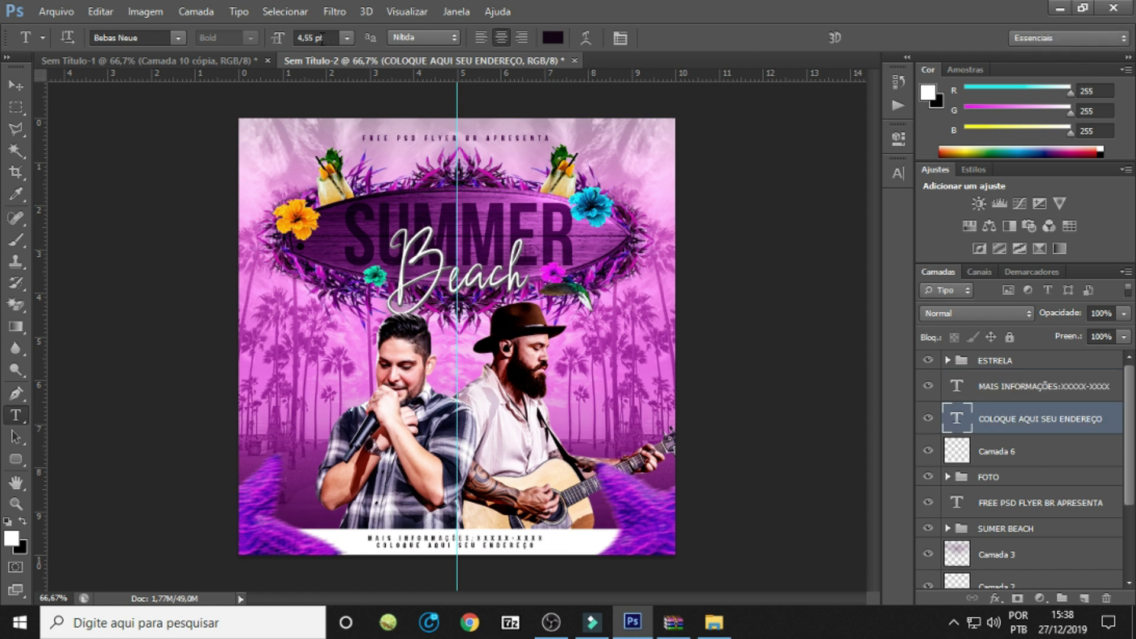
{"action": "left_click", "coordinate": [314, 37]}
{"action": "type", "text": "6"}
{"action": "key", "text": "Return"}
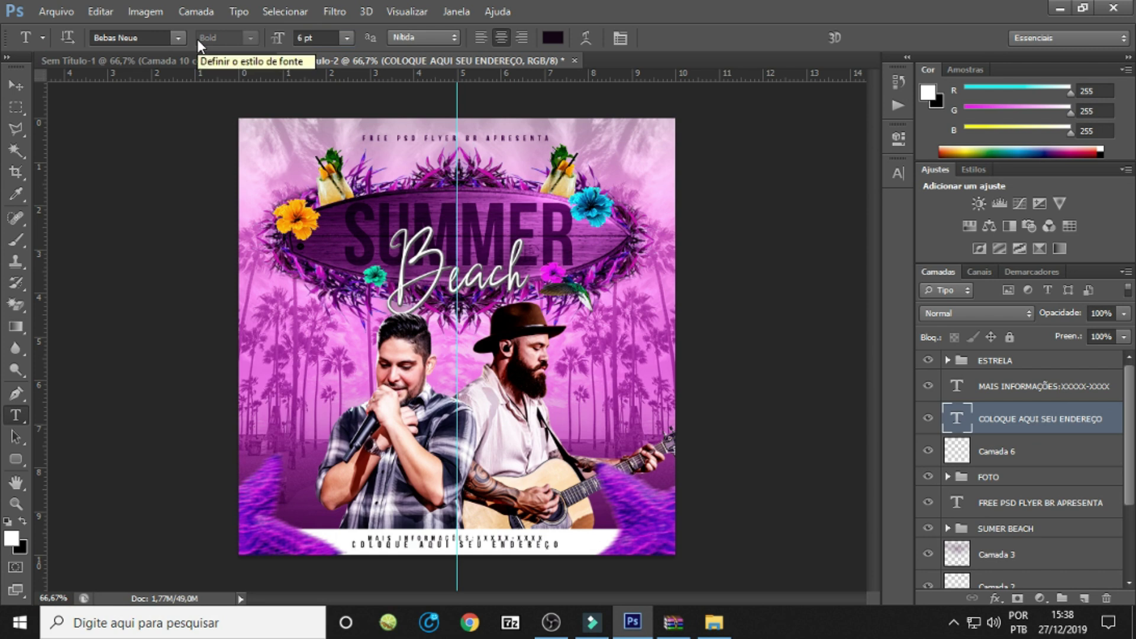
{"action": "left_click", "coordinate": [1024, 391]}
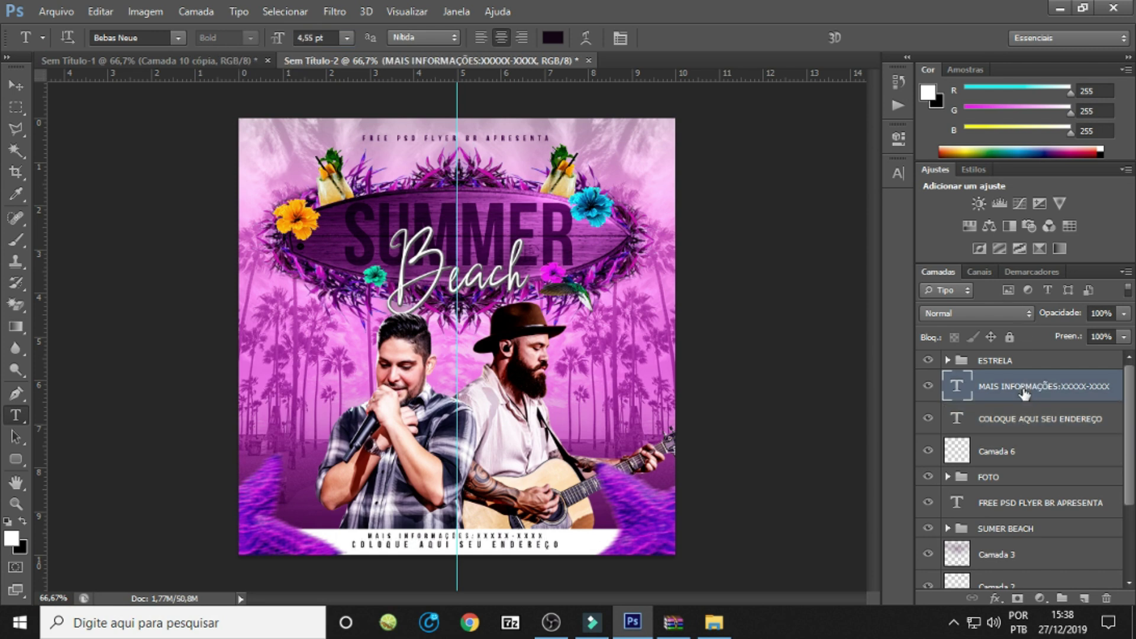
{"action": "left_click", "coordinate": [1032, 420], "text": "shift"}
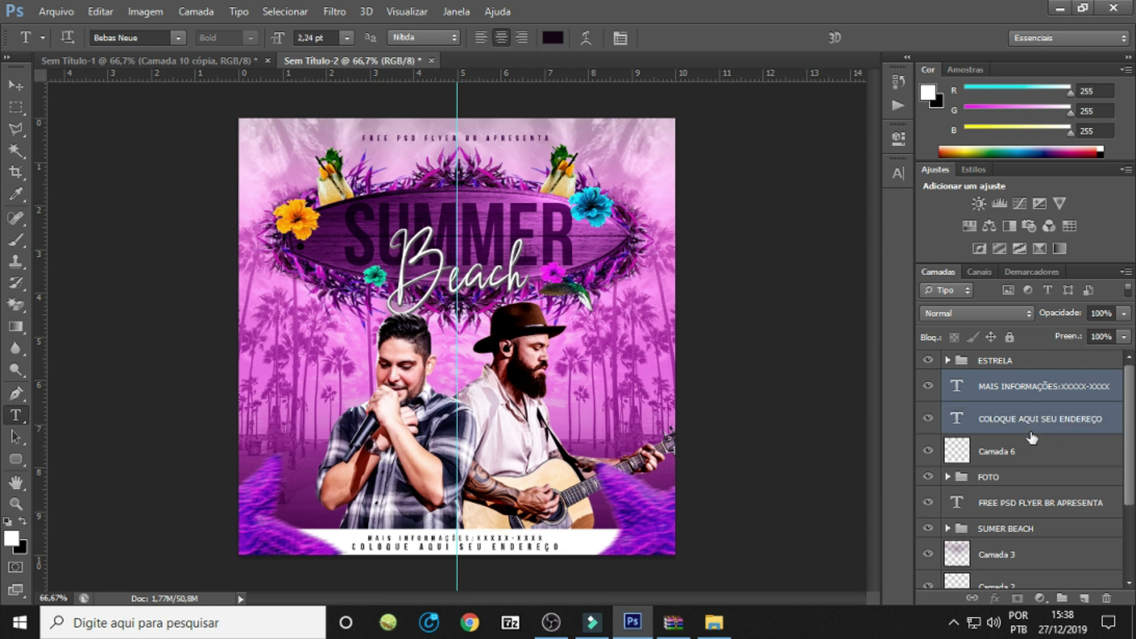
{"action": "left_click", "coordinate": [642, 329]}
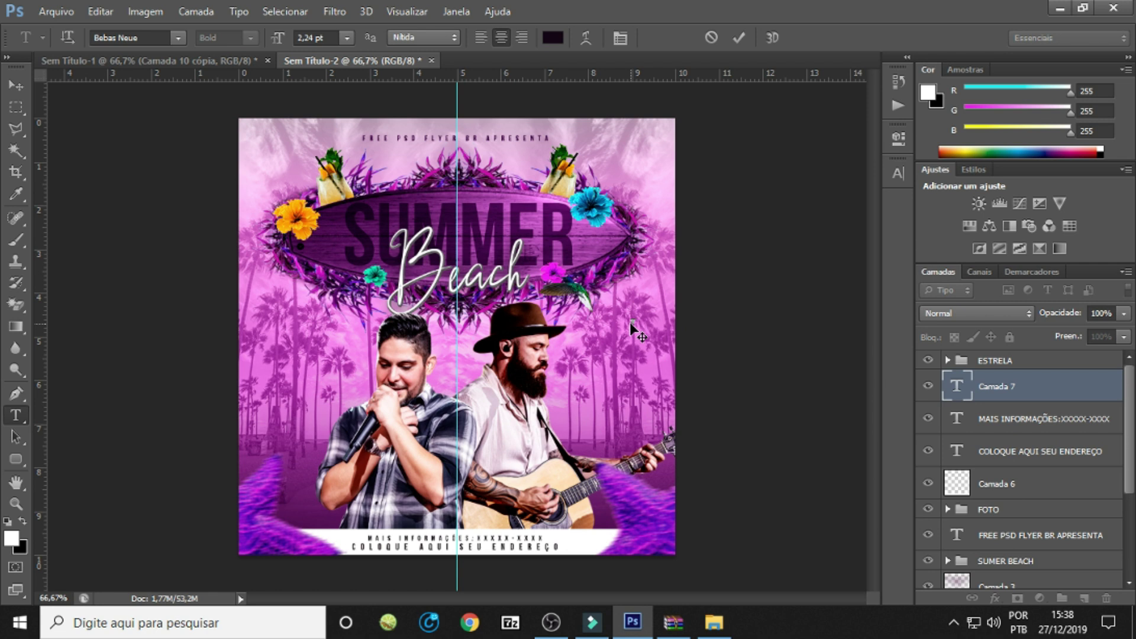
Adjust the character settings and commit the typed 27 text.
{"action": "left_click", "coordinate": [898, 173]}
{"action": "left_click", "coordinate": [865, 227]}
{"action": "left_click", "coordinate": [850, 337]}
{"action": "left_click", "coordinate": [852, 180]}
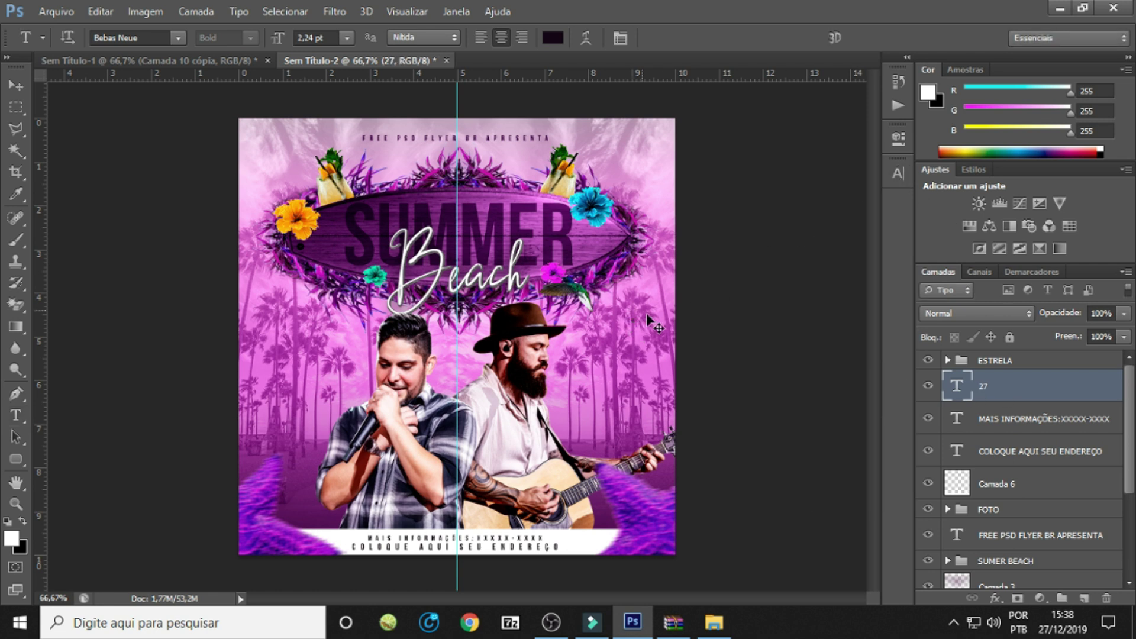
Enlarge the 27 near the right edge and slightly nudge the SUMMER Beach title.
{"action": "key", "text": "ctrl+t"}
{"action": "mouse_move", "coordinate": [645, 314]}
{"action": "left_mouse_down"}
{"action": "mouse_move", "coordinate": [673, 294]}
{"action": "mouse_move", "coordinate": [651, 187]}
{"action": "mouse_move", "coordinate": [648, 343]}
{"action": "left_mouse_up"}
{"action": "key", "text": "Return"}
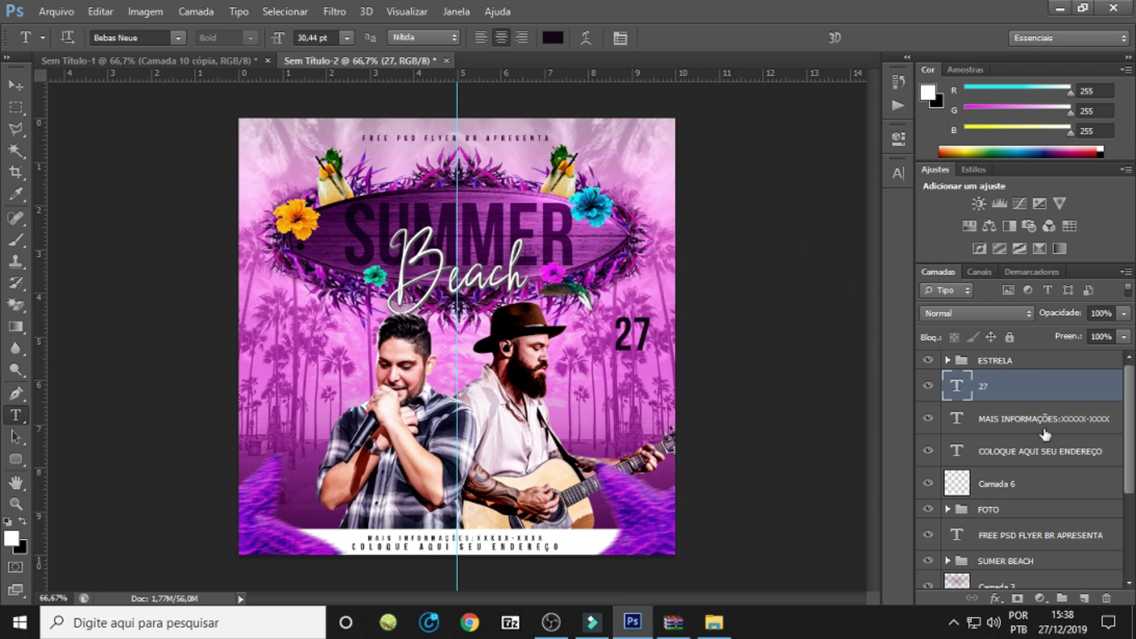
{"action": "left_click", "coordinate": [1006, 560]}
{"action": "left_click_drag", "start_coordinate": [638, 263], "coordinate": [639, 261]}
Tighten the 27's tracking to -75 and move it slightly higher.
{"action": "double_click", "coordinate": [666, 340]}
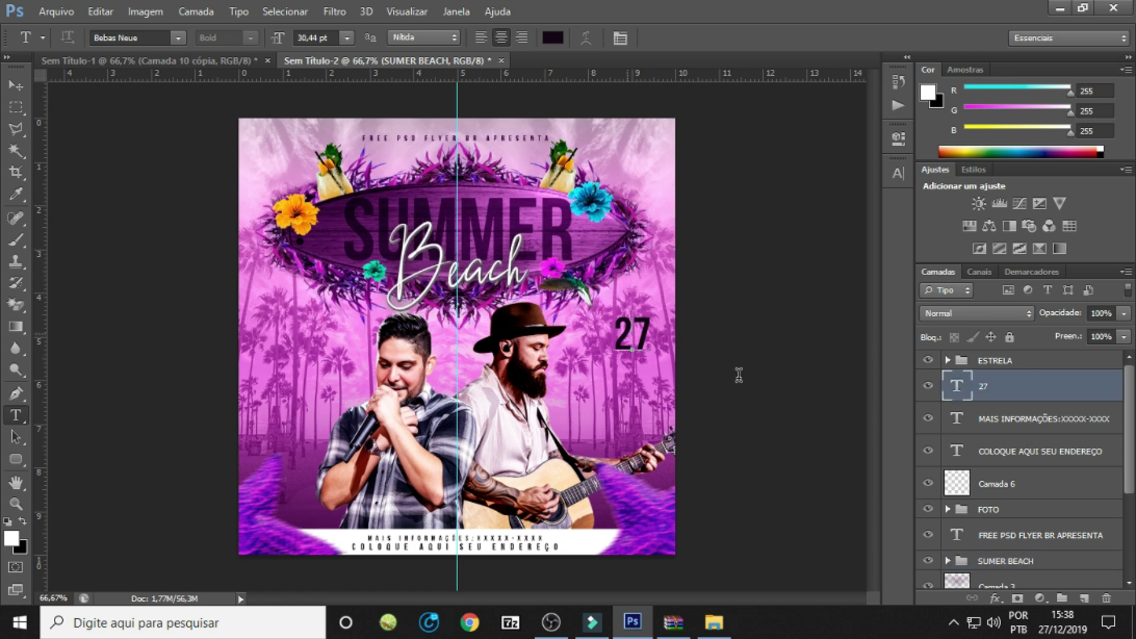
{"action": "left_click", "coordinate": [894, 178]}
{"action": "left_click", "coordinate": [866, 227]}
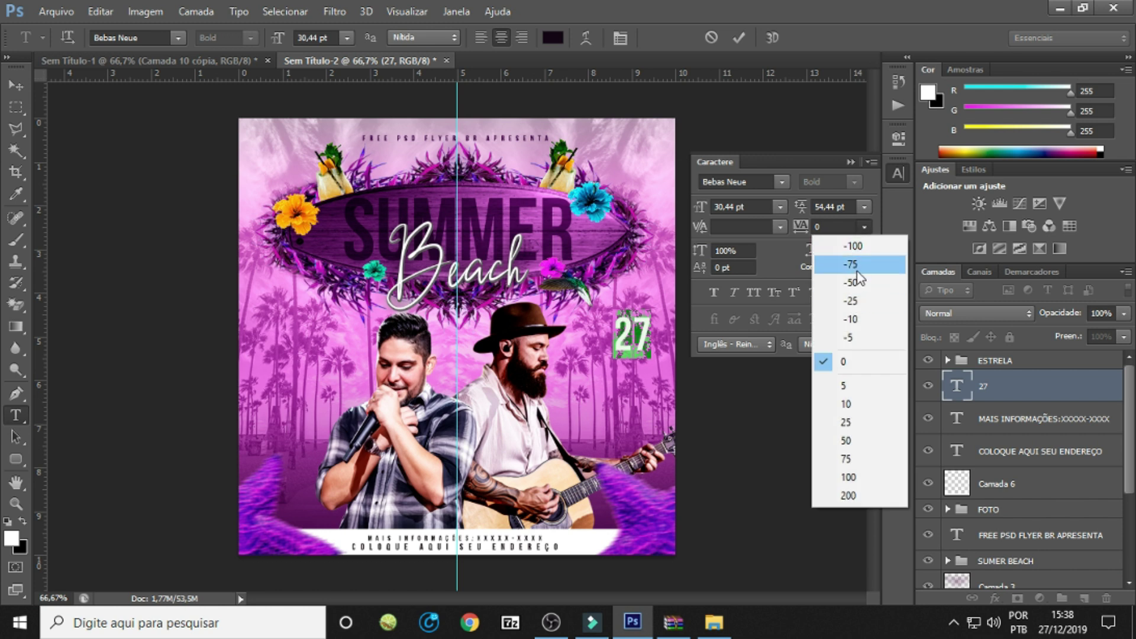
{"action": "left_click", "coordinate": [859, 264]}
{"action": "left_click_drag", "start_coordinate": [664, 354], "coordinate": [663, 325]}
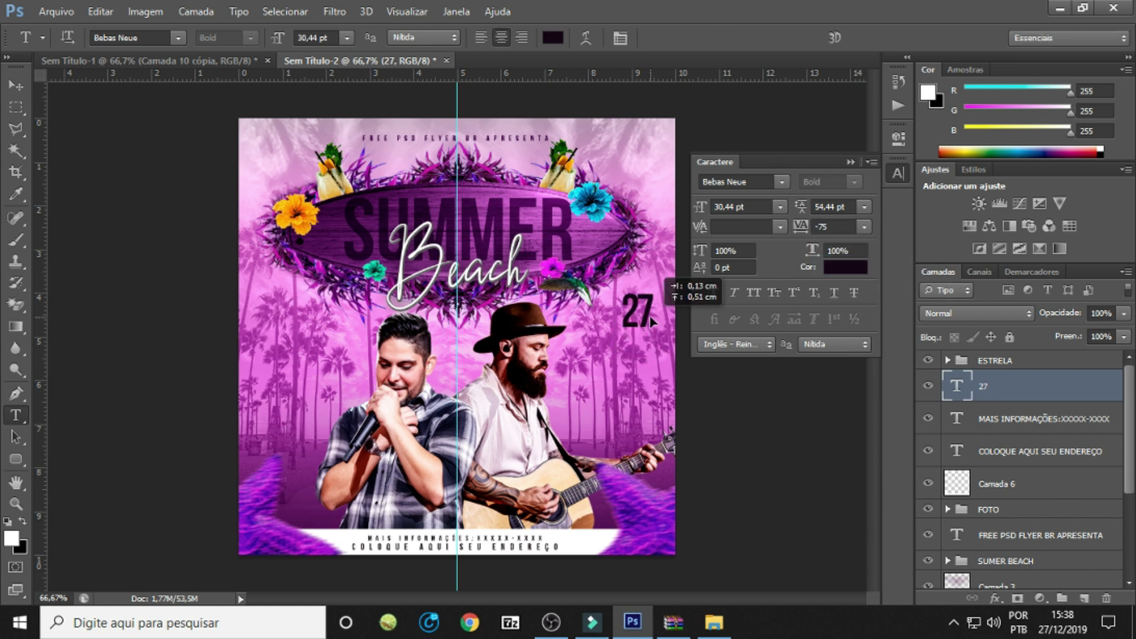
Colour the 27 dark purple (5e136a) with Multiplicação blend mode.
{"action": "left_click", "coordinate": [846, 267]}
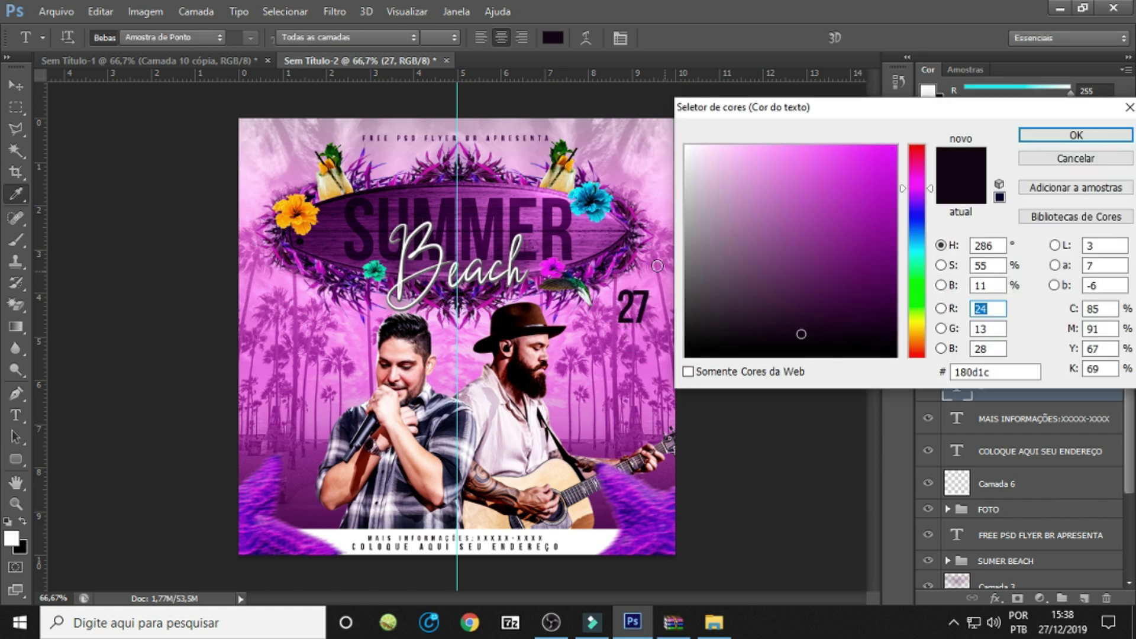
{"action": "left_click", "coordinate": [657, 281]}
{"action": "mouse_move", "coordinate": [822, 267]}
{"action": "left_mouse_down"}
{"action": "mouse_move", "coordinate": [835, 254]}
{"action": "mouse_move", "coordinate": [856, 271]}
{"action": "left_mouse_up"}
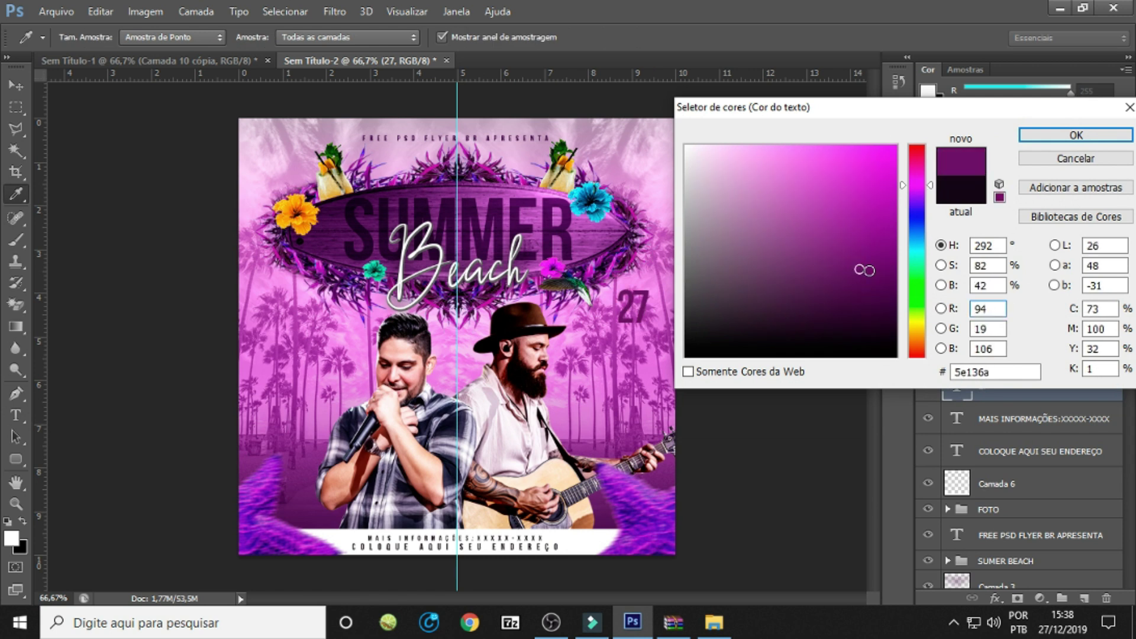
{"action": "left_click", "coordinate": [1076, 135]}
{"action": "left_click", "coordinate": [976, 312]}
{"action": "left_click", "coordinate": [954, 63]}
Set the 27's tracking to -50 and Alt-drag a copy just below it.
{"action": "left_click", "coordinate": [851, 162]}
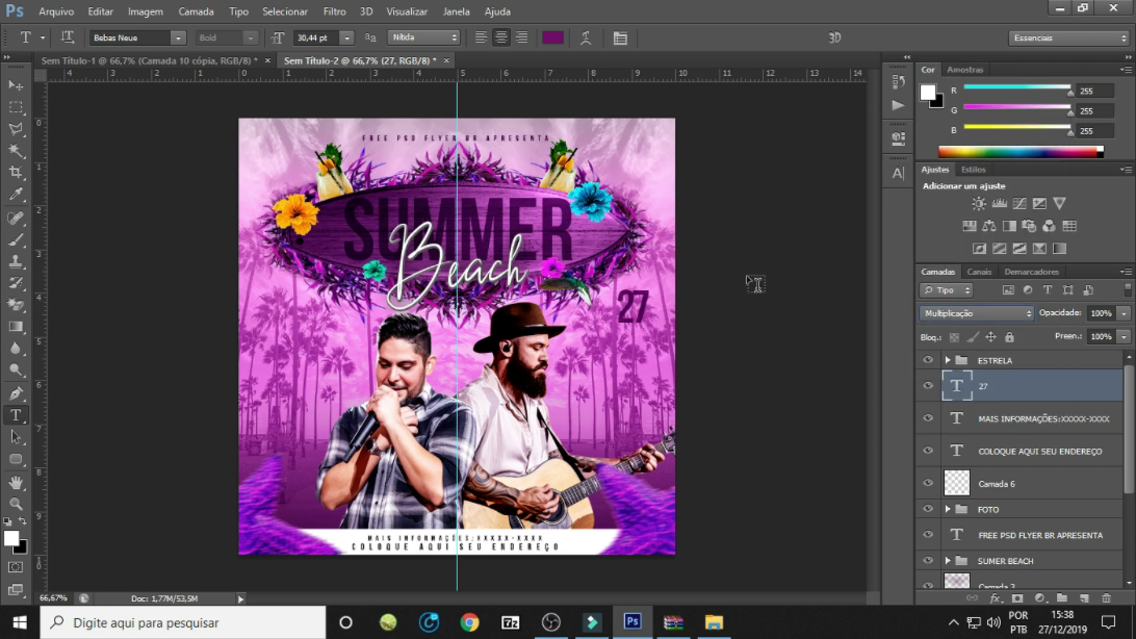
{"action": "left_click", "coordinate": [898, 172]}
{"action": "left_click", "coordinate": [861, 227]}
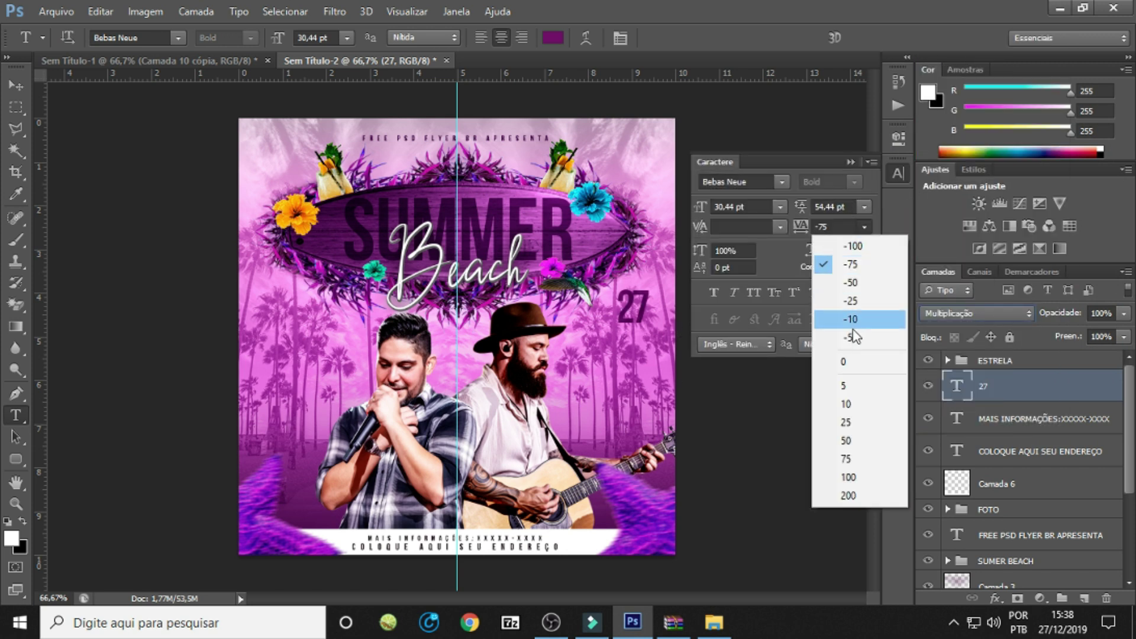
{"action": "left_click", "coordinate": [852, 295]}
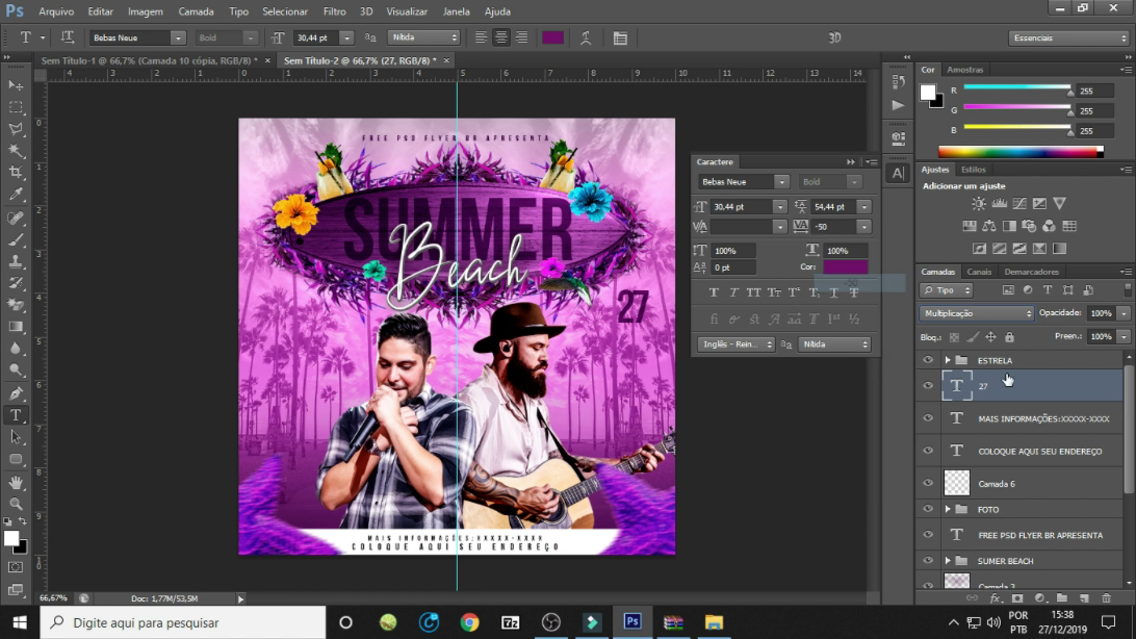
{"action": "left_click", "coordinate": [850, 162]}
{"action": "left_click_drag", "start_coordinate": [669, 303], "coordinate": [643, 362]}
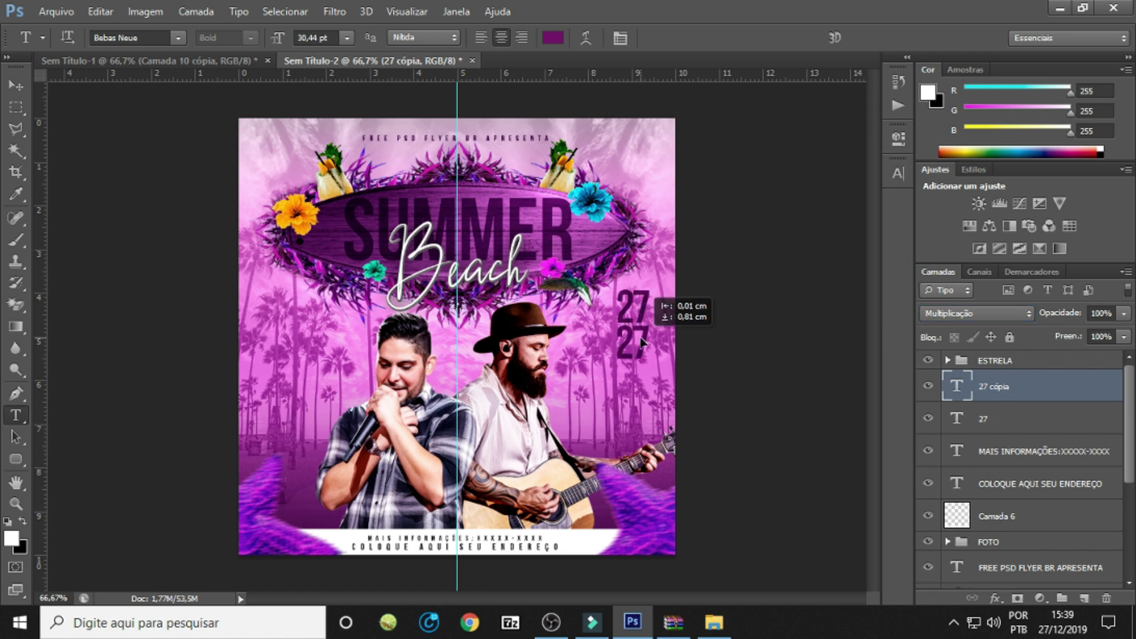
Retype the copy as DEZ at 10 pt and scale it to match the 27's width.
{"action": "double_click", "coordinate": [632, 342]}
{"action": "type", "text": "DEZ"}
{"action": "key", "text": "ctrl+a"}
{"action": "left_click", "coordinate": [347, 39]}
{"action": "left_click", "coordinate": [322, 137]}
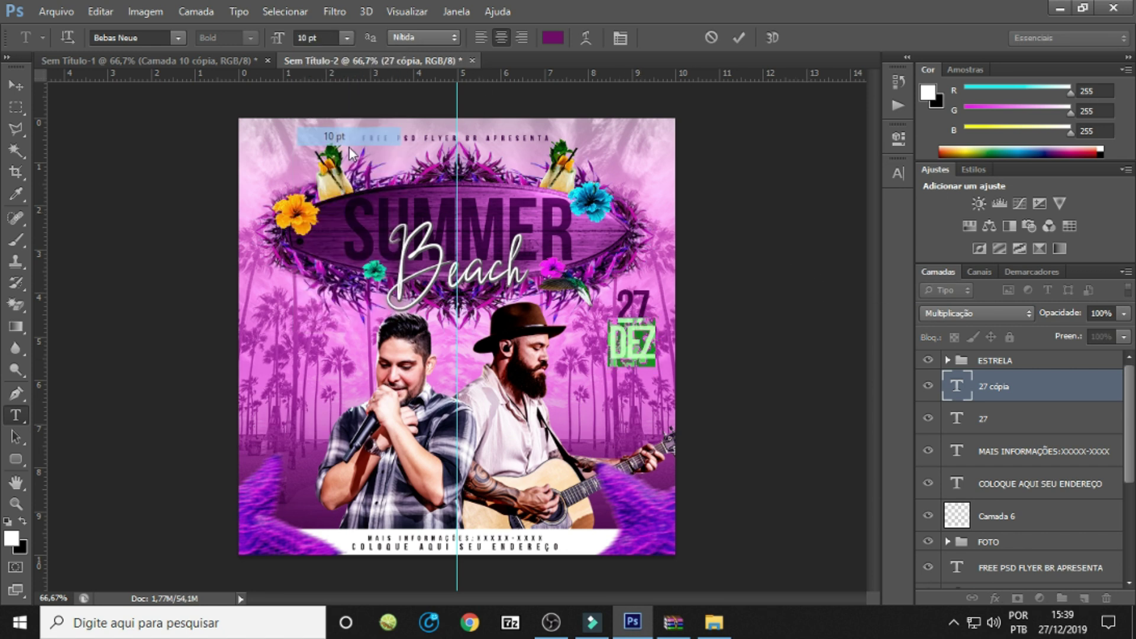
{"action": "left_click", "coordinate": [1029, 395]}
{"action": "key", "text": "ctrl+t"}
{"action": "mouse_move", "coordinate": [642, 353]}
{"action": "left_mouse_down"}
{"action": "mouse_move", "coordinate": [675, 355]}
{"action": "mouse_move", "coordinate": [653, 346]}
{"action": "left_mouse_up"}
{"action": "key", "text": "Return"}
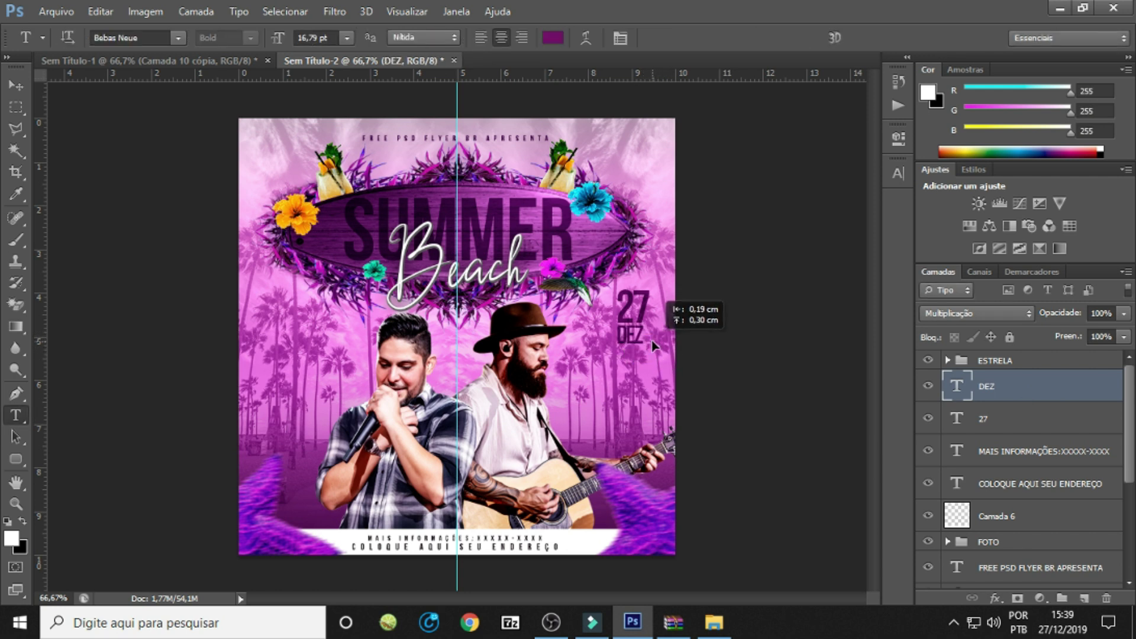
Make DEZ pure white (ffffff) with Normal blending and tracking 0.
{"action": "left_click", "coordinate": [553, 37]}
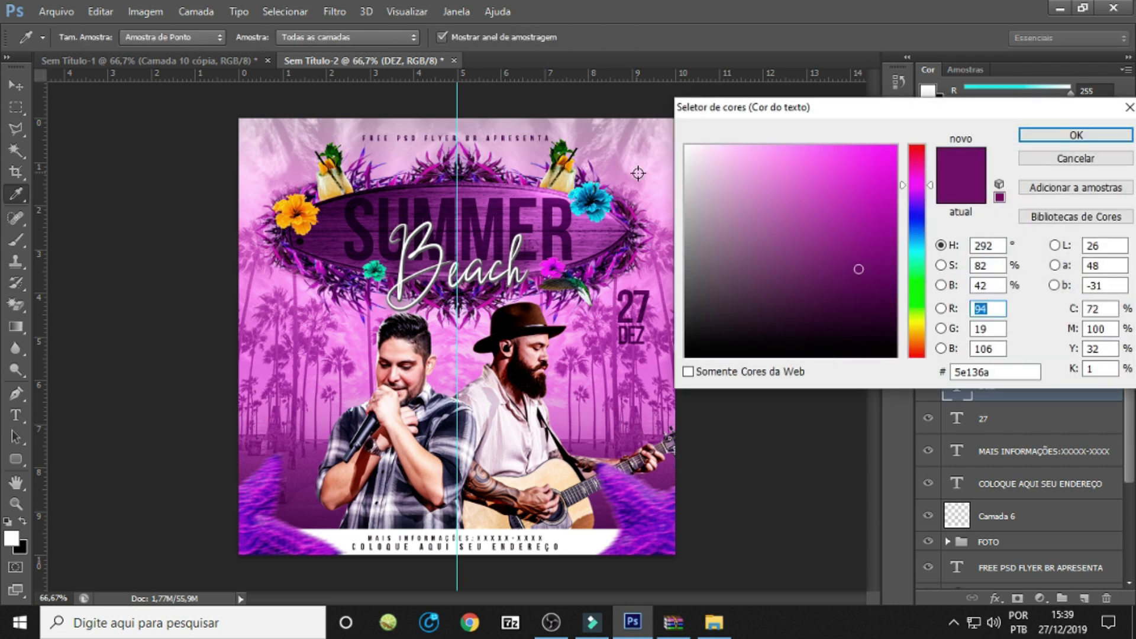
{"action": "left_click", "coordinate": [638, 173]}
{"action": "left_click", "coordinate": [686, 146]}
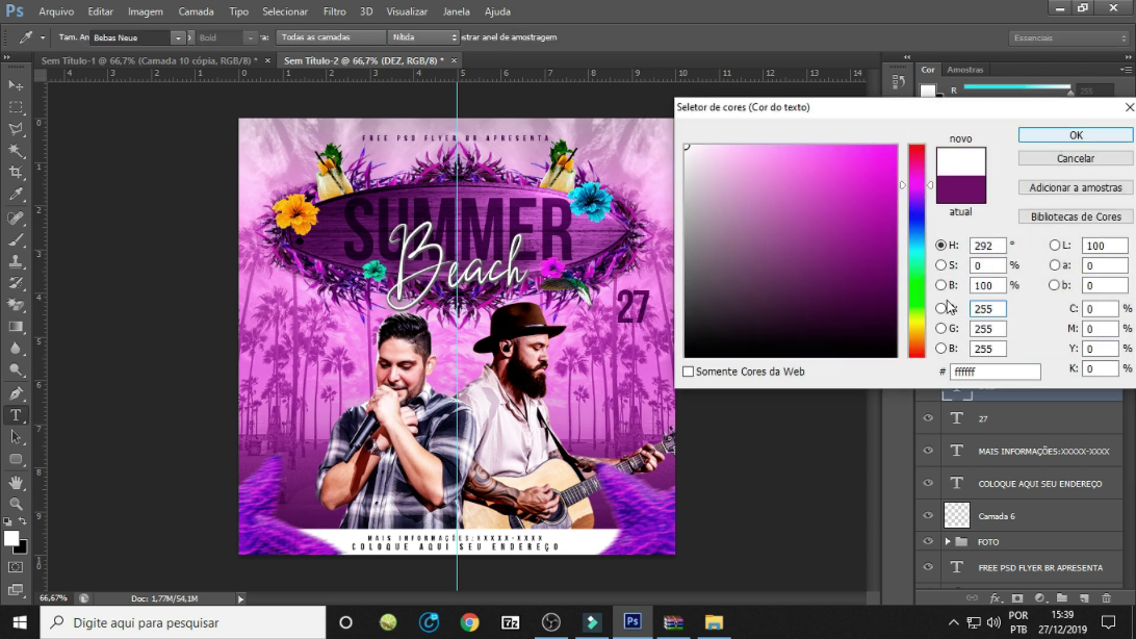
{"action": "key", "text": "Return"}
{"action": "left_click", "coordinate": [977, 313]}
{"action": "left_click", "coordinate": [947, 7]}
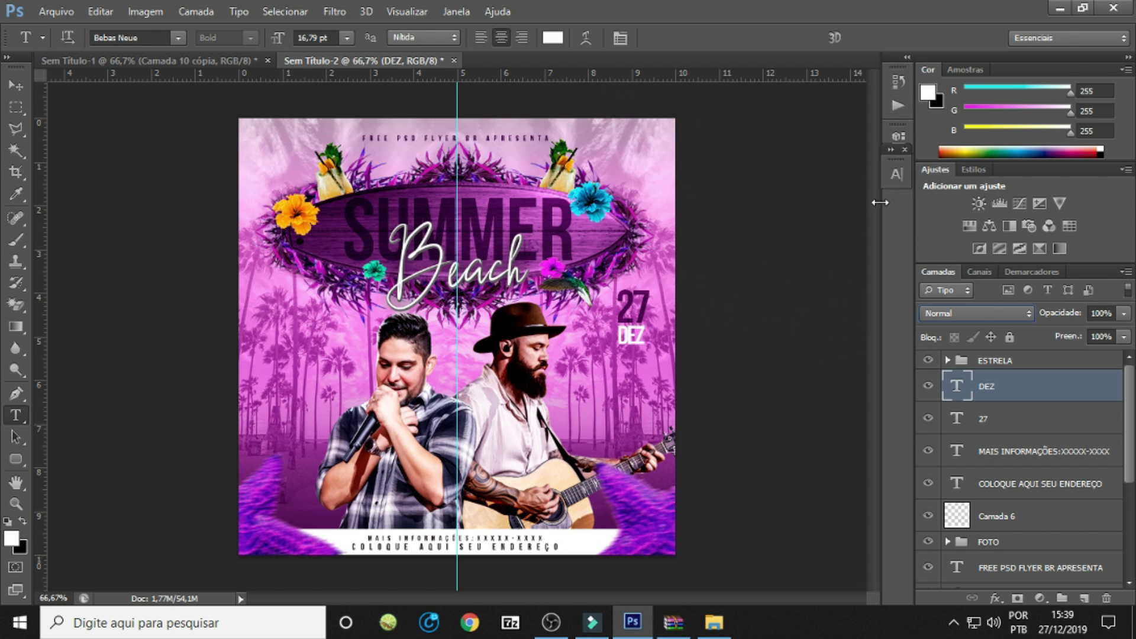
{"action": "left_click", "coordinate": [897, 174]}
{"action": "left_click", "coordinate": [862, 227]}
{"action": "left_click", "coordinate": [850, 363]}
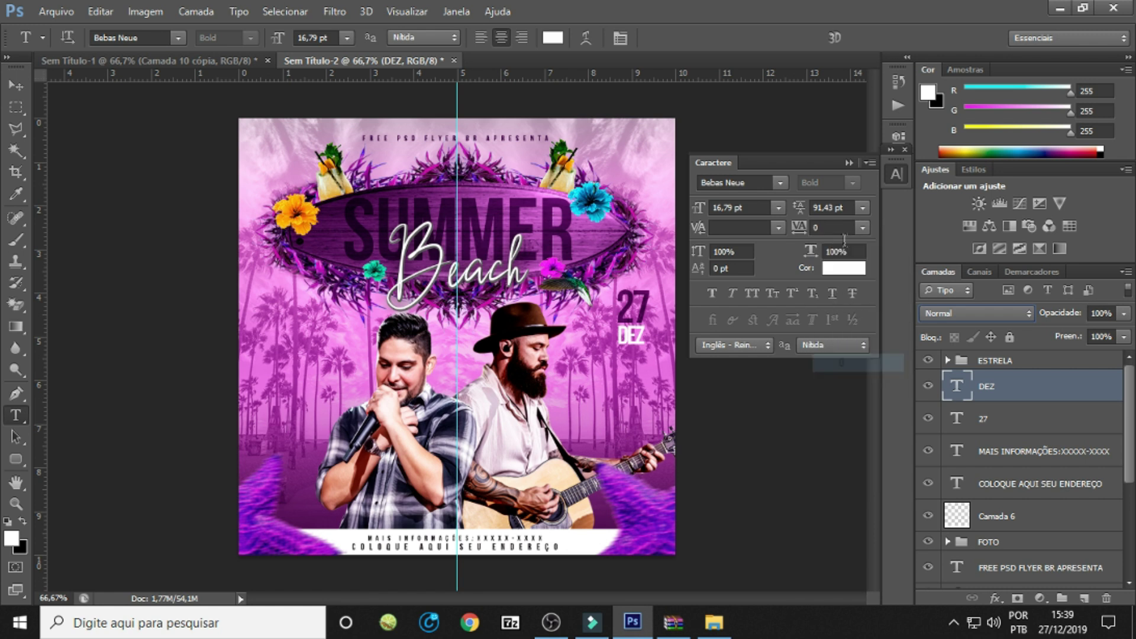
{"action": "left_click", "coordinate": [852, 164]}
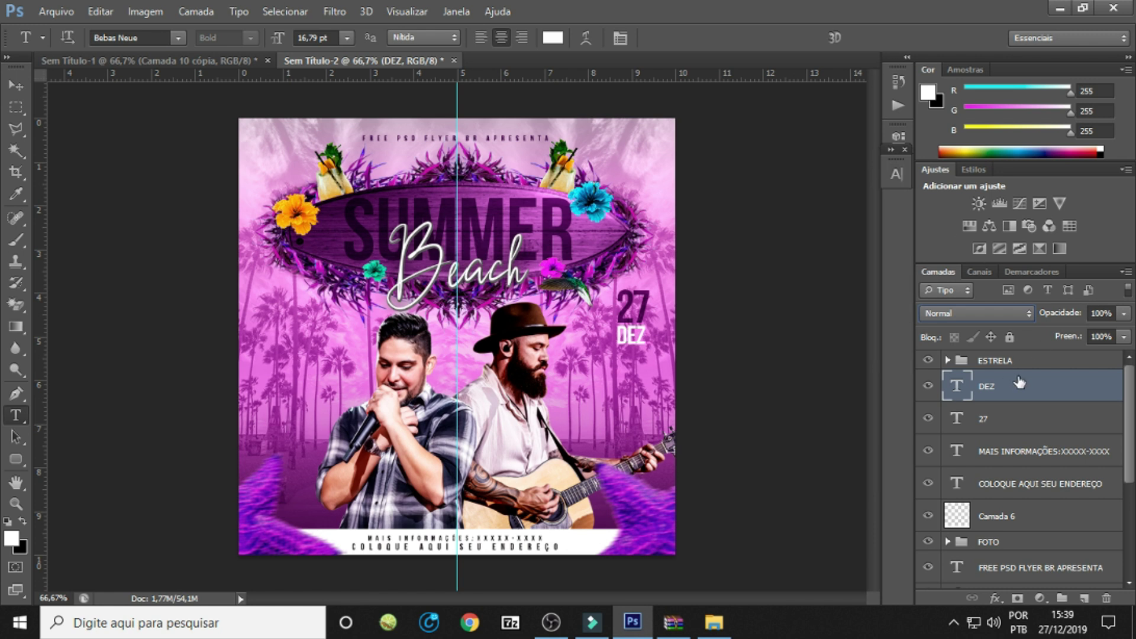
Slightly skew the 27 and DEZ layers together.
{"action": "left_click", "coordinate": [1020, 425], "text": "shift"}
{"action": "key", "text": "ctrl+t"}
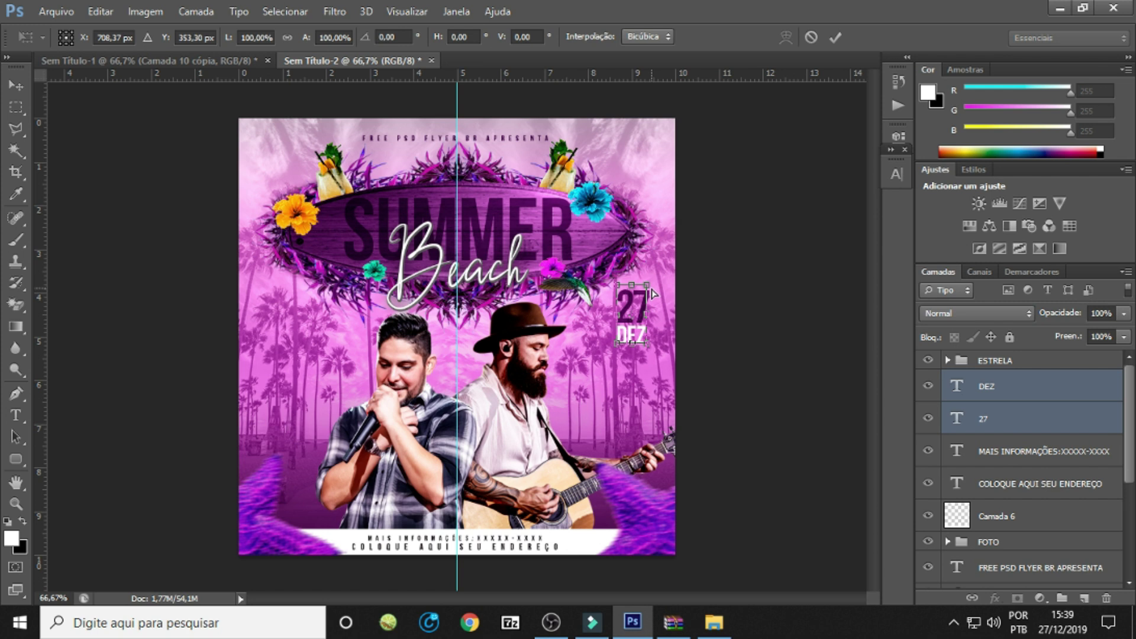
{"action": "left_click_drag", "start_coordinate": [649, 286], "coordinate": [659, 304]}
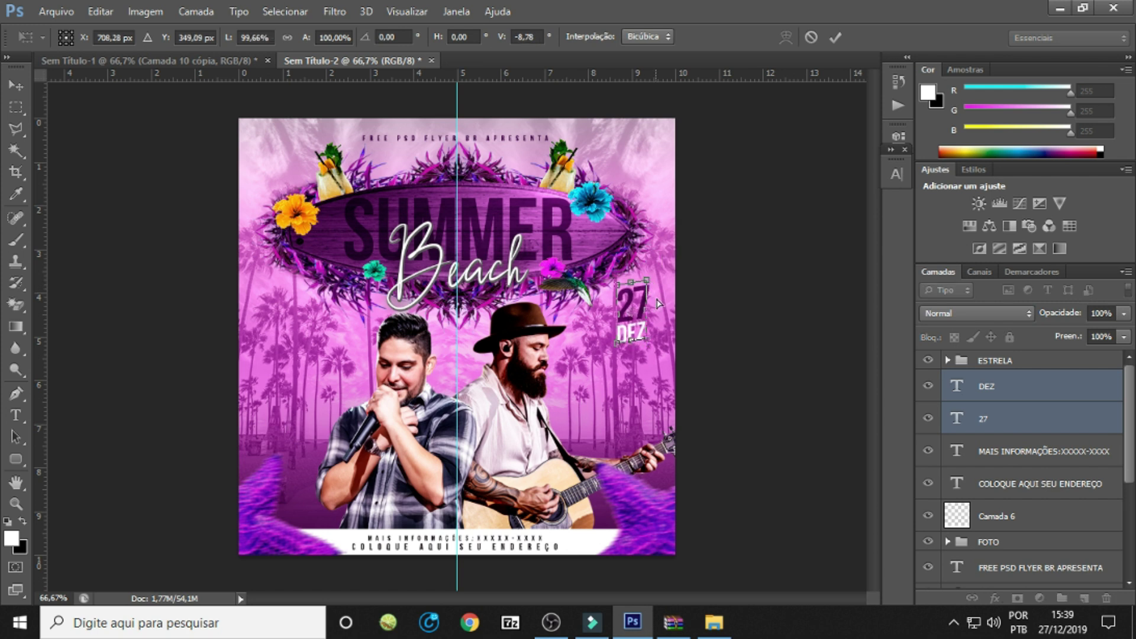
{"action": "key", "text": "Return"}
{"action": "key", "text": "t"}
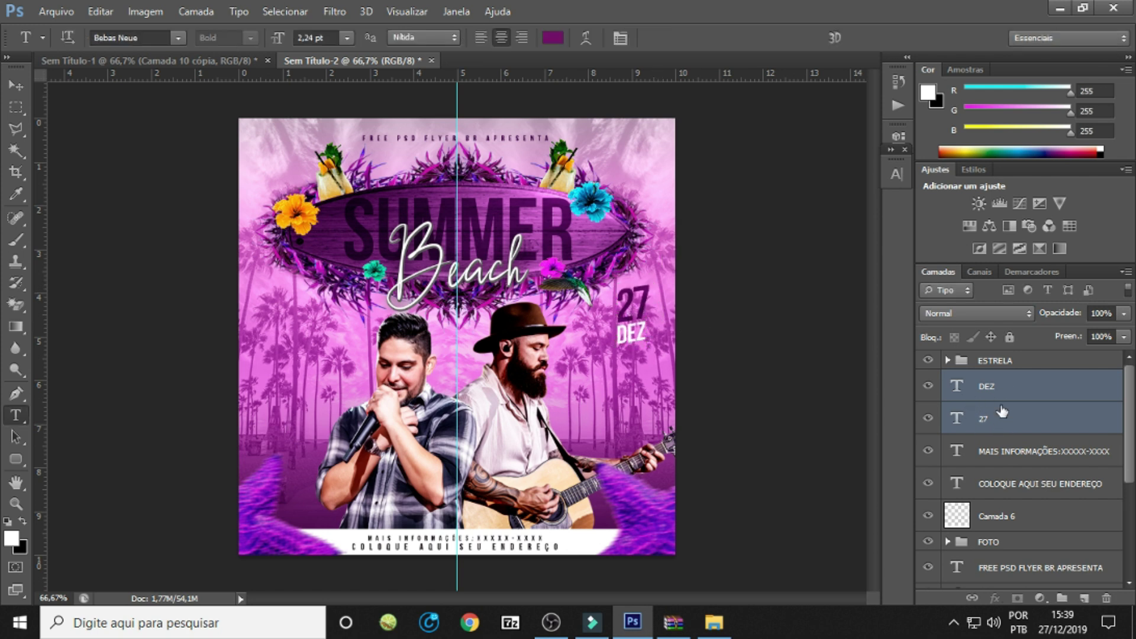
Add a Sombra projetada drop shadow to DEZ at about 55% opacity.
{"action": "left_click", "coordinate": [998, 388]}
{"action": "left_click", "coordinate": [995, 598]}
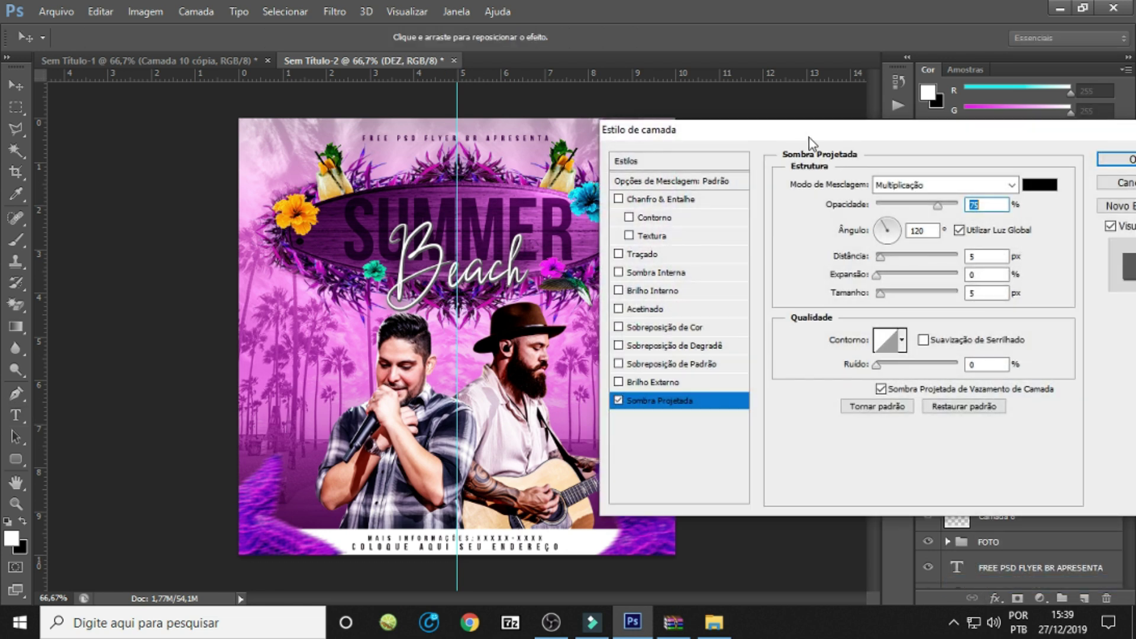
{"action": "left_click_drag", "start_coordinate": [808, 137], "coordinate": [923, 177]}
{"action": "left_click_drag", "start_coordinate": [1052, 244], "coordinate": [1040, 245]}
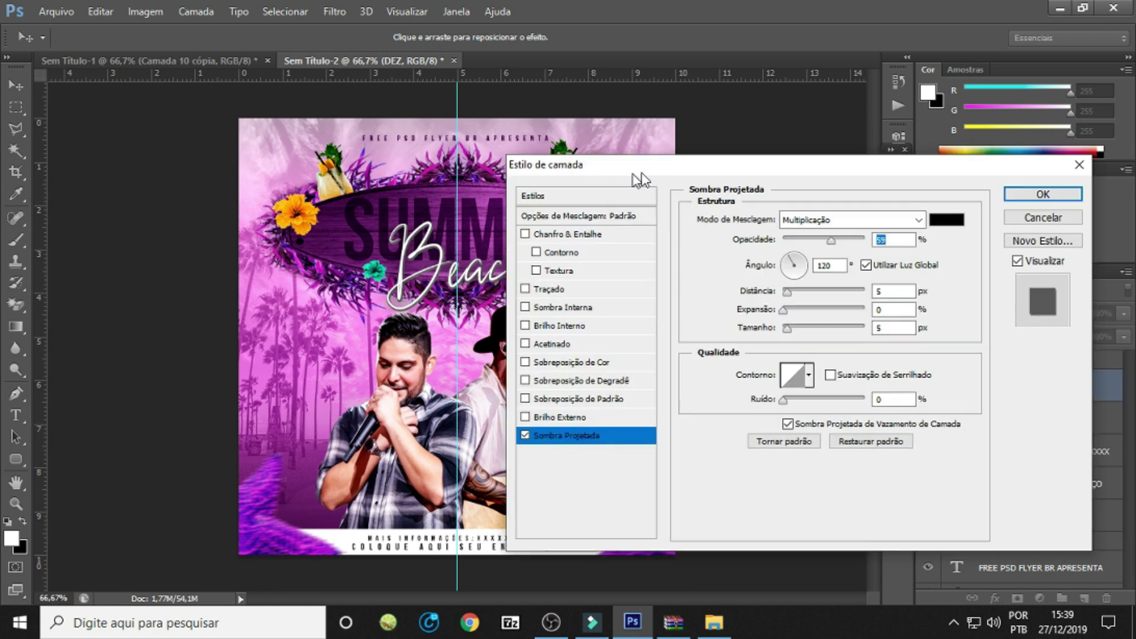
{"action": "left_click_drag", "start_coordinate": [815, 180], "coordinate": [601, 174]}
{"action": "left_click", "coordinate": [976, 203]}
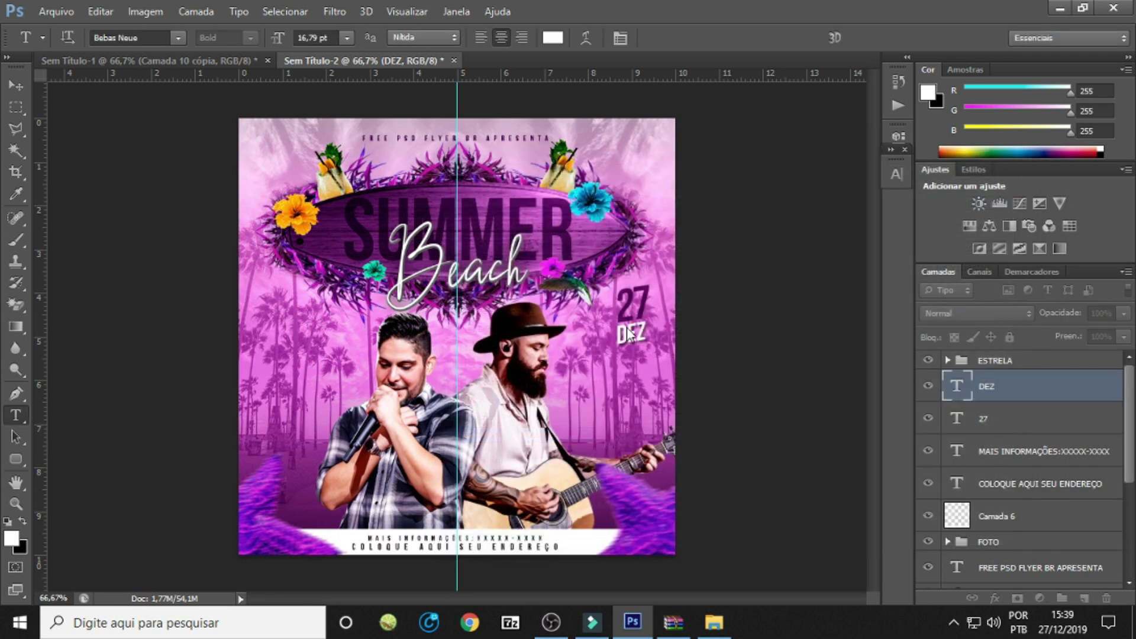
Group DEZ and 27 into a group named DATA.
{"action": "left_click", "coordinate": [1020, 456], "text": "shift"}
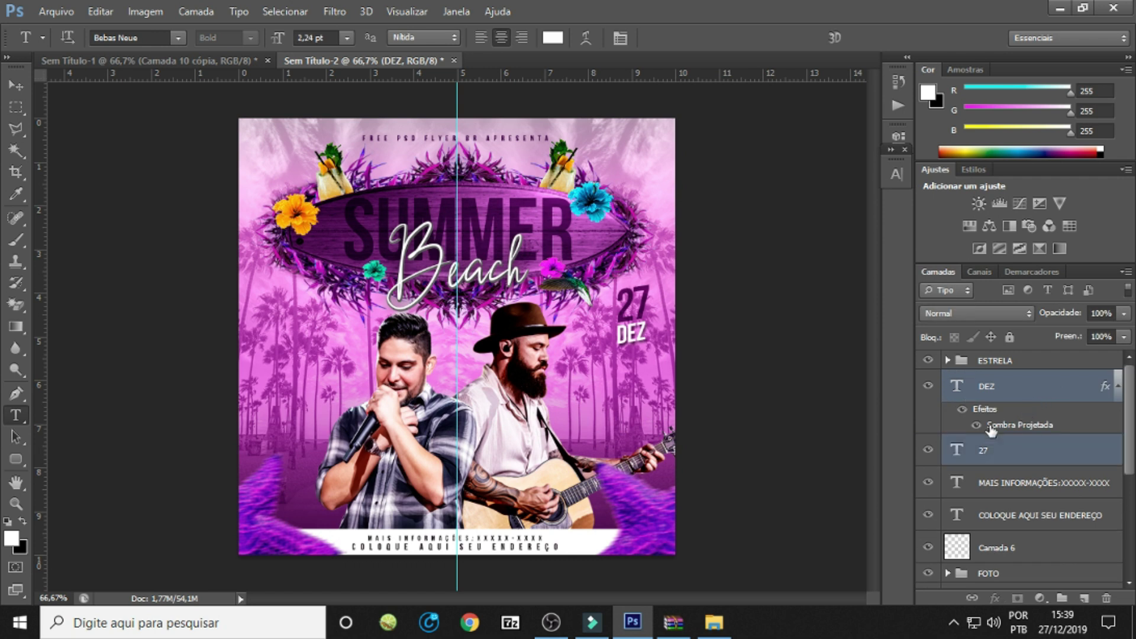
{"action": "key", "text": "ctrl+g"}
{"action": "double_click", "coordinate": [1006, 382]}
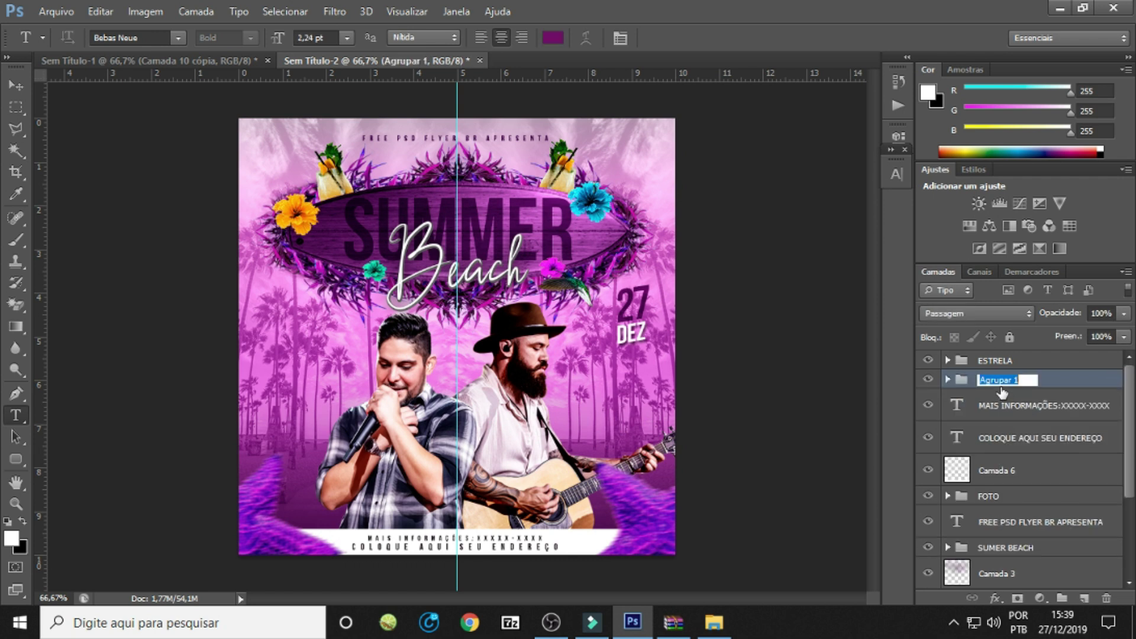
{"action": "type", "text": "DATA"}
{"action": "key", "text": "Return"}
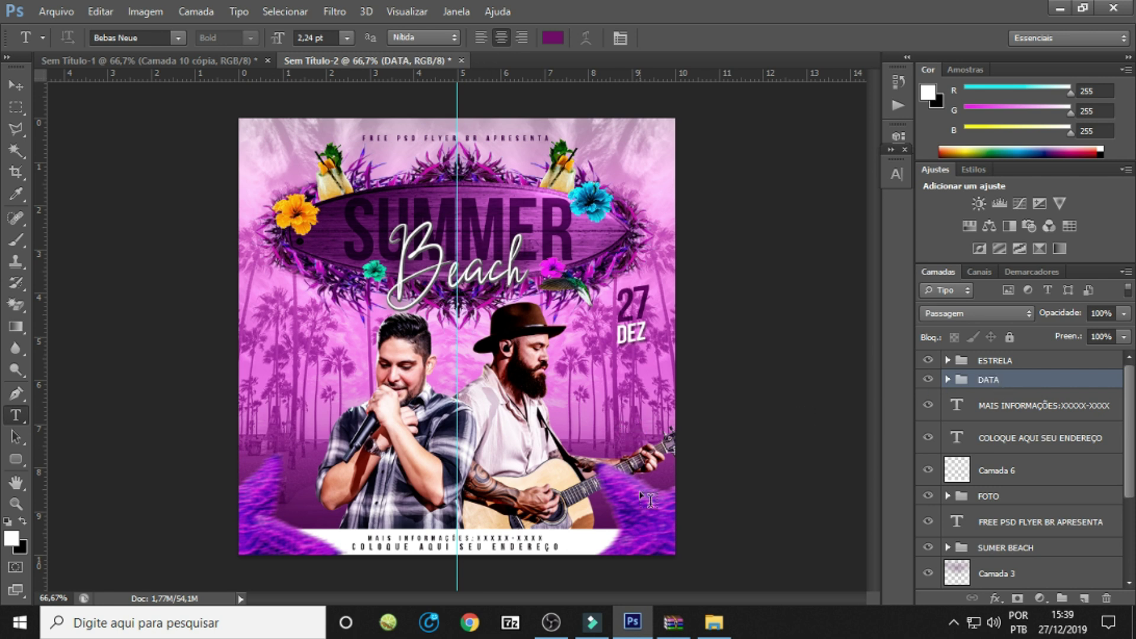
Place logo-jem-horizontal on the flyer, scaled small just above the info line.
{"action": "left_click", "coordinate": [714, 623]}
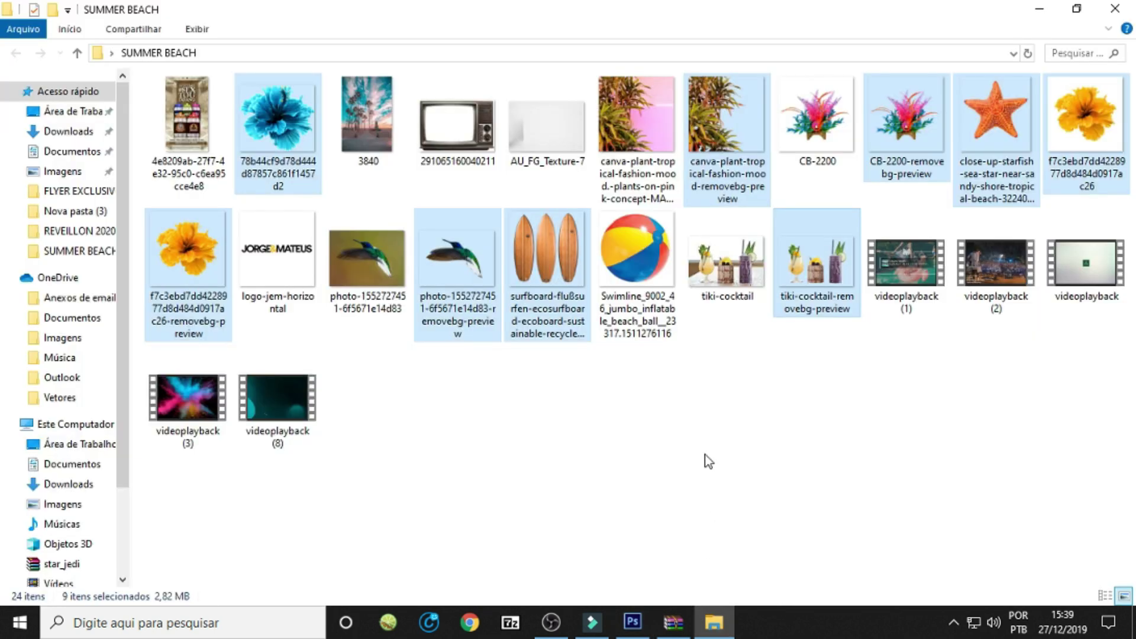
{"action": "left_click_drag", "start_coordinate": [287, 278], "coordinate": [601, 531]}
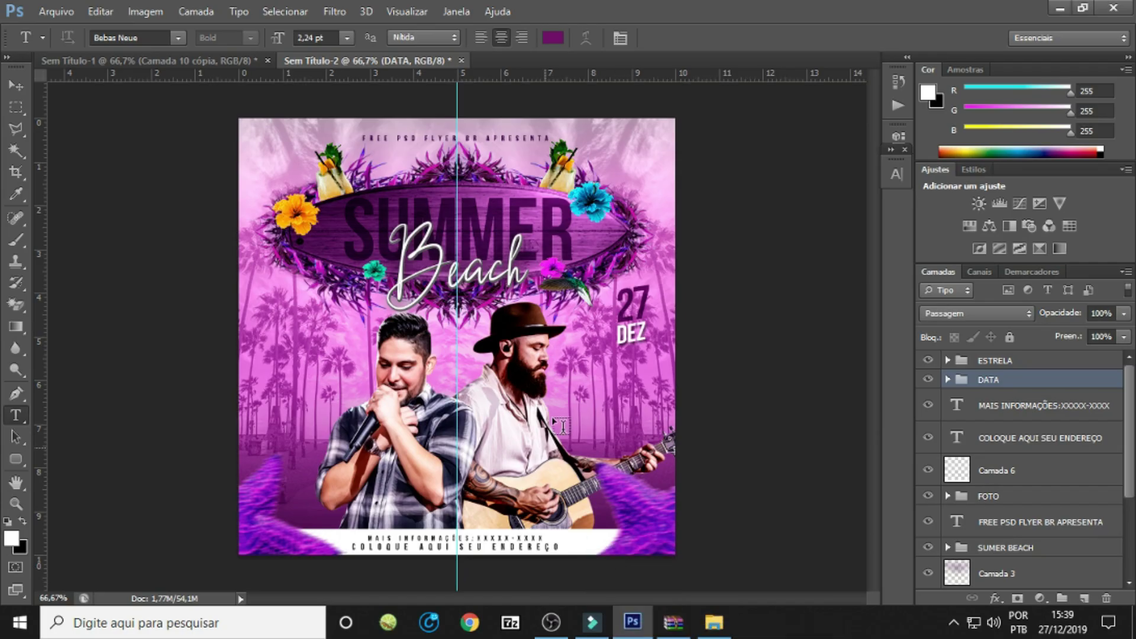
{"action": "left_click_drag", "start_coordinate": [600, 532], "coordinate": [559, 426]}
{"action": "mouse_move", "coordinate": [665, 137]}
{"action": "left_mouse_down"}
{"action": "mouse_move", "coordinate": [535, 337]}
{"action": "mouse_move", "coordinate": [494, 482]}
{"action": "left_mouse_up"}
{"action": "left_click_drag", "start_coordinate": [562, 417], "coordinate": [529, 451]}
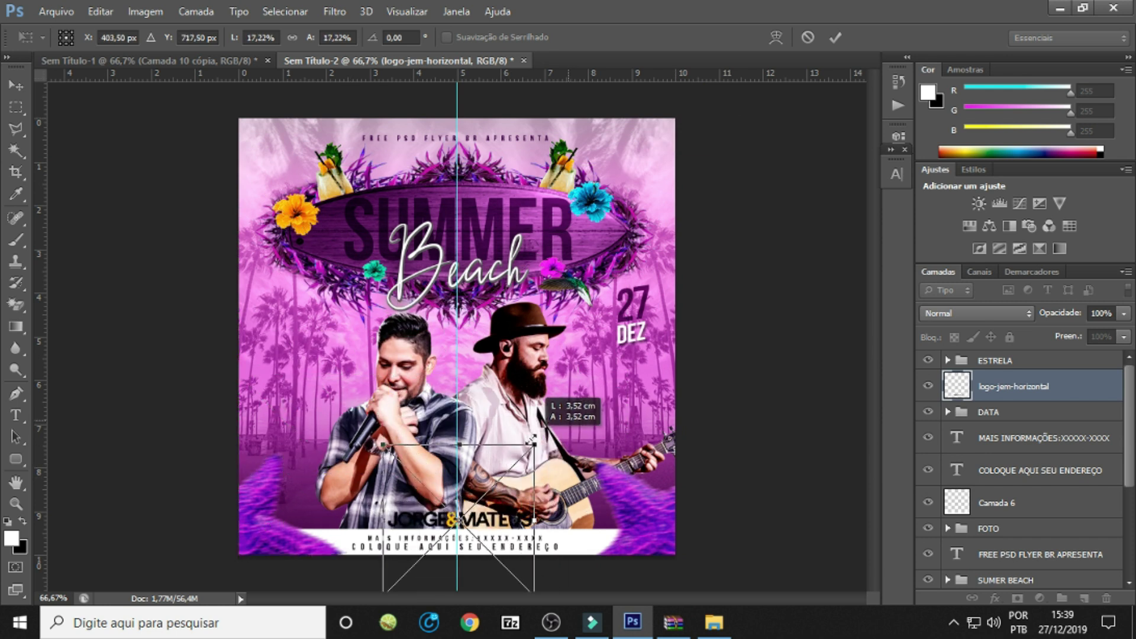
{"action": "left_click_drag", "start_coordinate": [496, 512], "coordinate": [500, 500]}
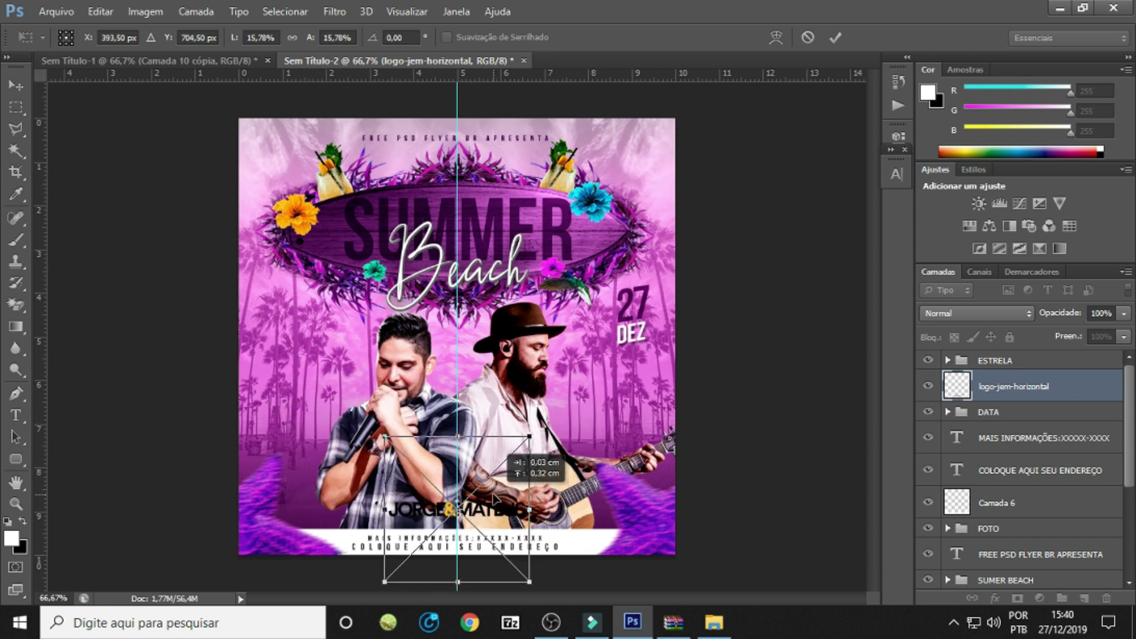
{"action": "key", "text": "Return"}
Rasterize the logo layer and shift its hue by +59 in Hue/Saturation.
{"action": "key", "text": "t"}
{"action": "left_click", "coordinate": [16, 240]}
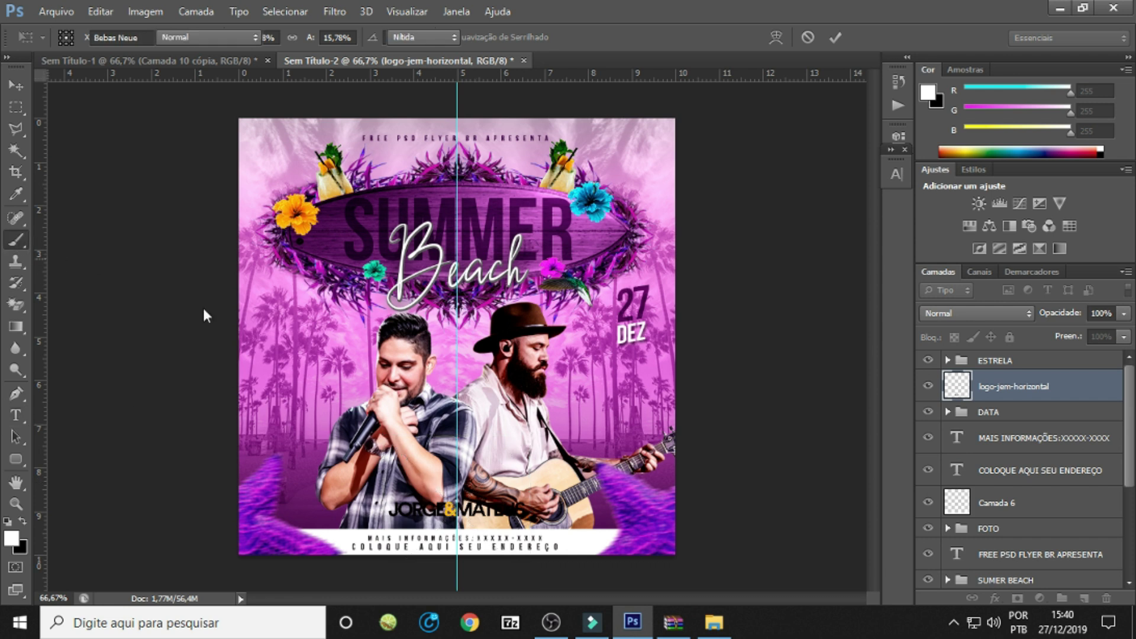
{"action": "left_click", "coordinate": [529, 256]}
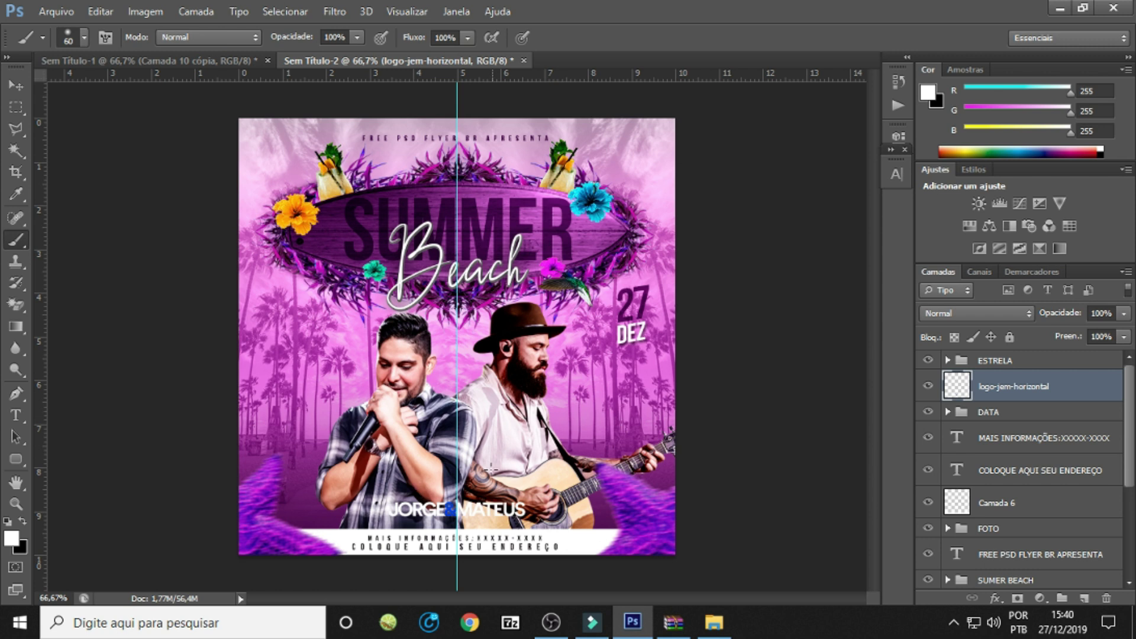
{"action": "key", "text": "ctrl+u"}
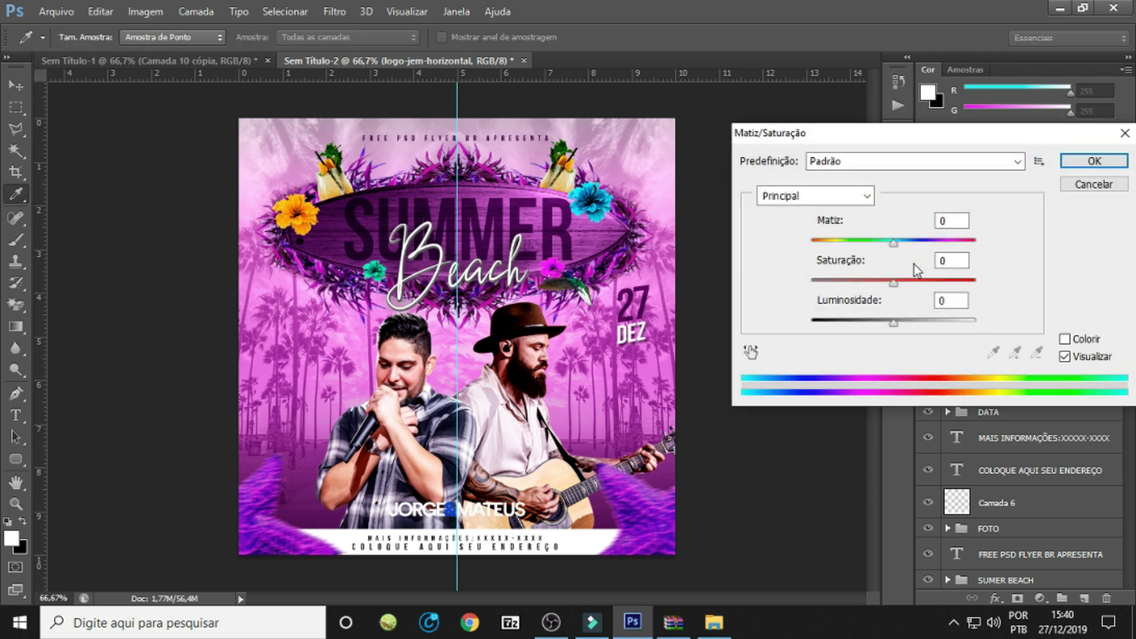
{"action": "left_click_drag", "start_coordinate": [895, 244], "coordinate": [935, 243]}
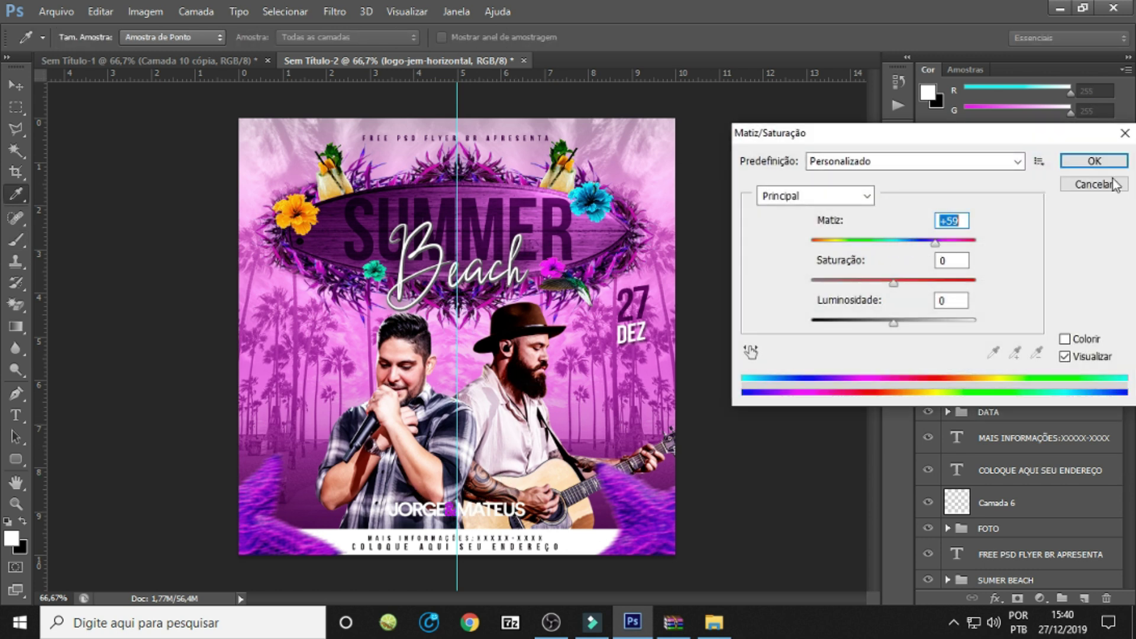
{"action": "left_click", "coordinate": [1094, 161]}
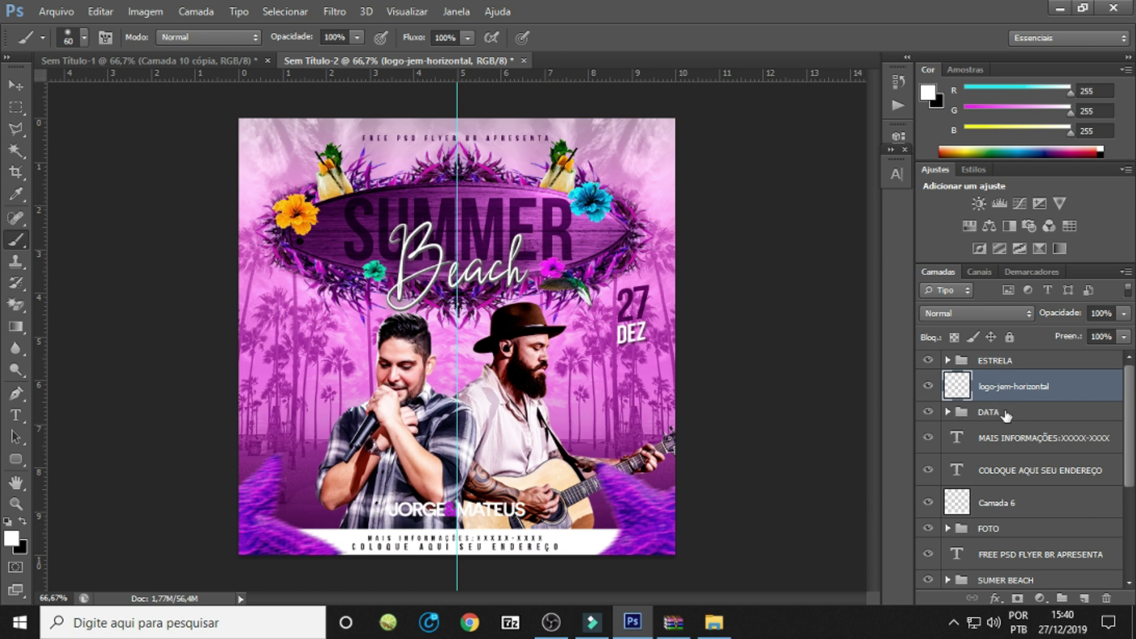
Move the logo layer above FOTO and add a new empty layer just beneath it.
{"action": "left_click_drag", "start_coordinate": [1019, 391], "coordinate": [994, 521]}
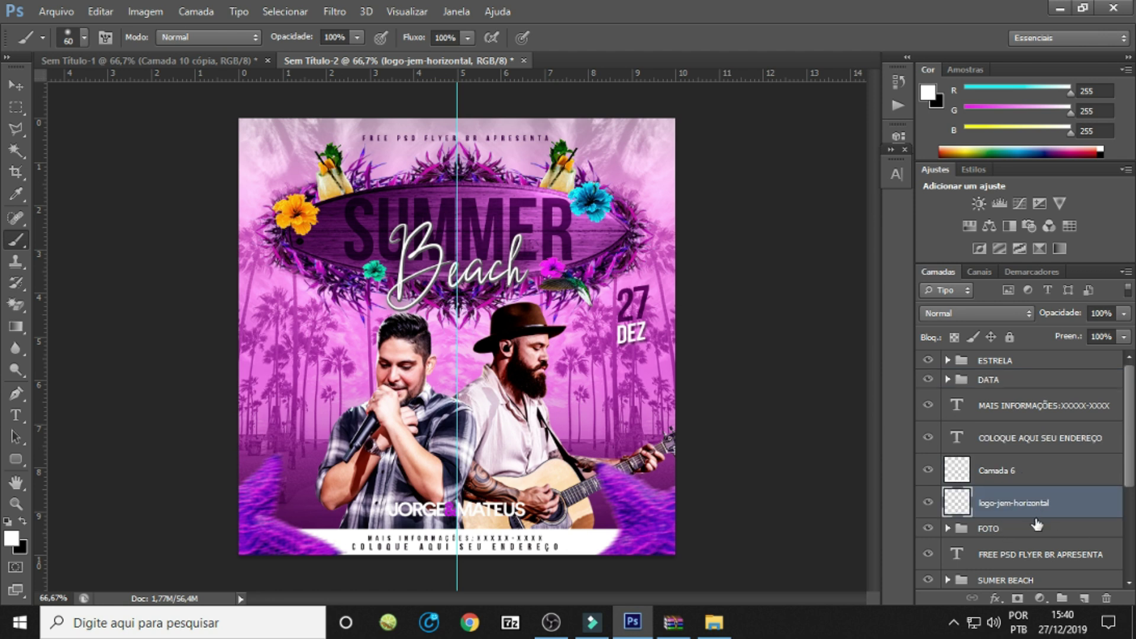
{"action": "key", "text": "ctrl+shift+n"}
{"action": "key", "text": "Return"}
{"action": "left_click_drag", "start_coordinate": [1014, 505], "coordinate": [1017, 553]}
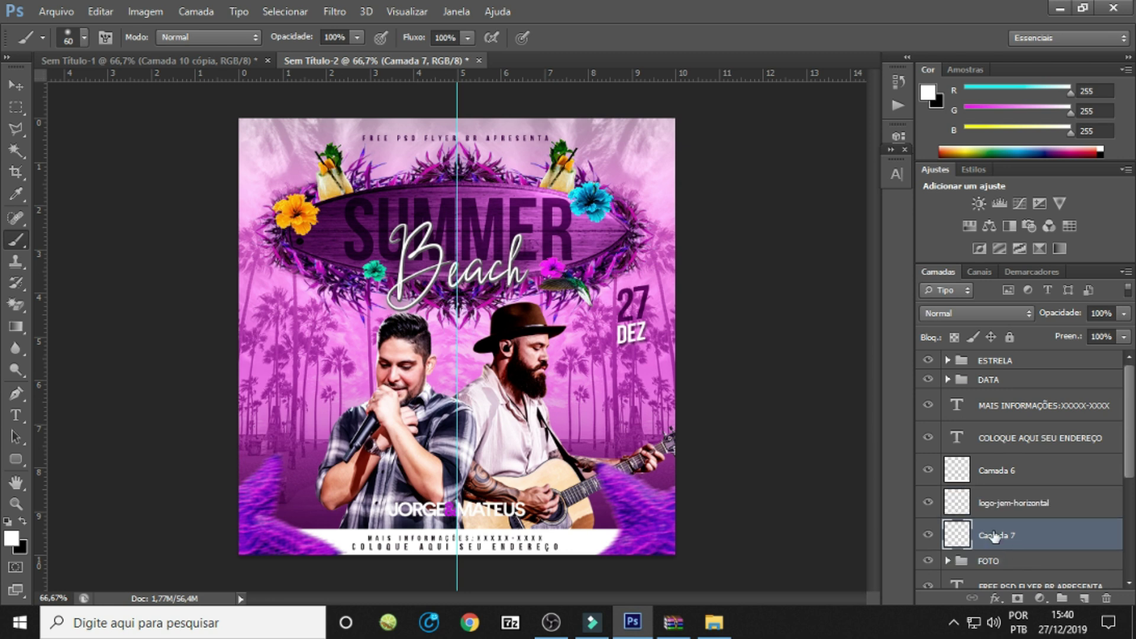
Sample the dark purple and paint a band along the bottom with a 101 px brush.
{"action": "left_click", "coordinate": [22, 521]}
{"action": "key", "text": "i"}
{"action": "left_click", "coordinate": [318, 507]}
{"action": "key", "text": "b"}
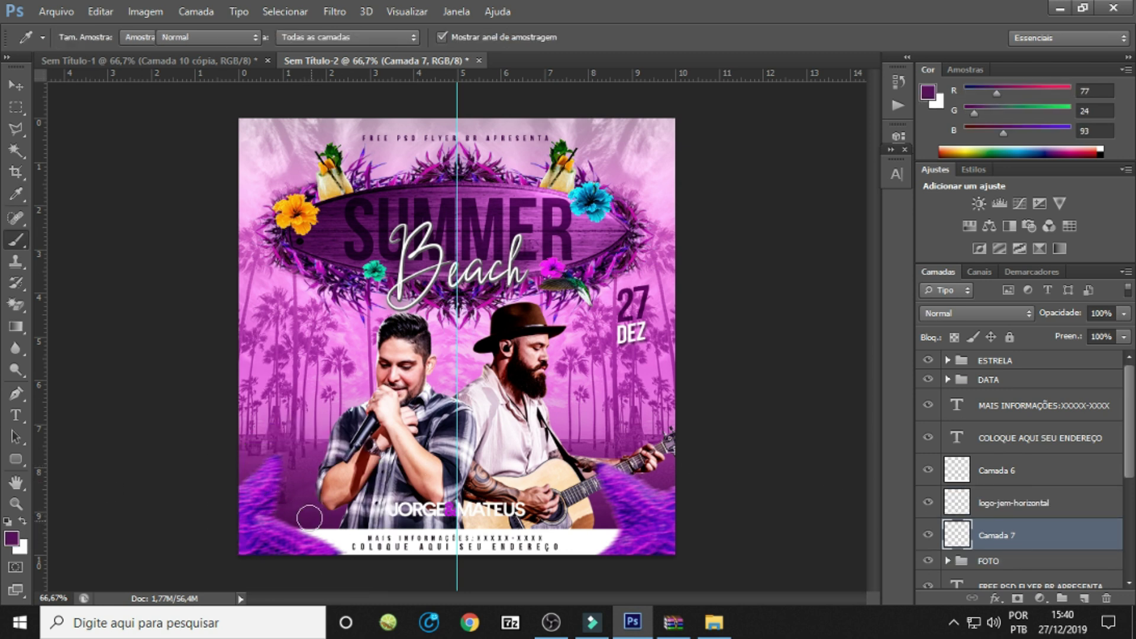
{"action": "left_click", "coordinate": [84, 37]}
{"action": "left_click_drag", "start_coordinate": [102, 83], "coordinate": [109, 83]}
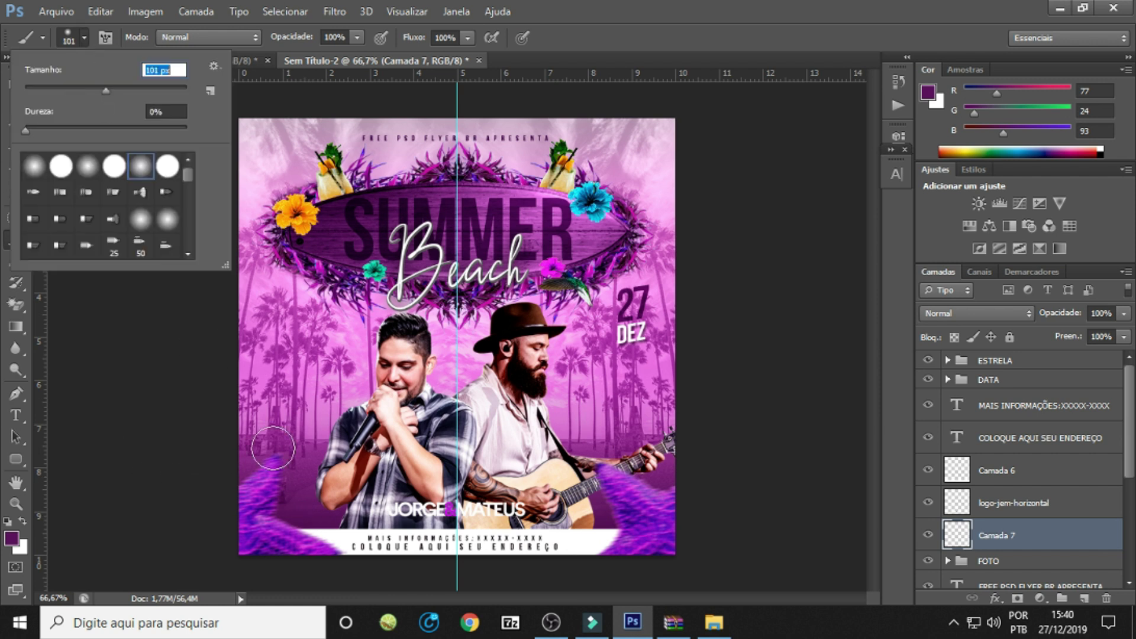
{"action": "key", "text": "Return"}
{"action": "mouse_move", "coordinate": [397, 528]}
{"action": "left_mouse_down"}
{"action": "mouse_move", "coordinate": [690, 535]}
{"action": "mouse_move", "coordinate": [221, 535]}
{"action": "mouse_move", "coordinate": [732, 535]}
{"action": "mouse_move", "coordinate": [521, 500]}
{"action": "left_mouse_up"}
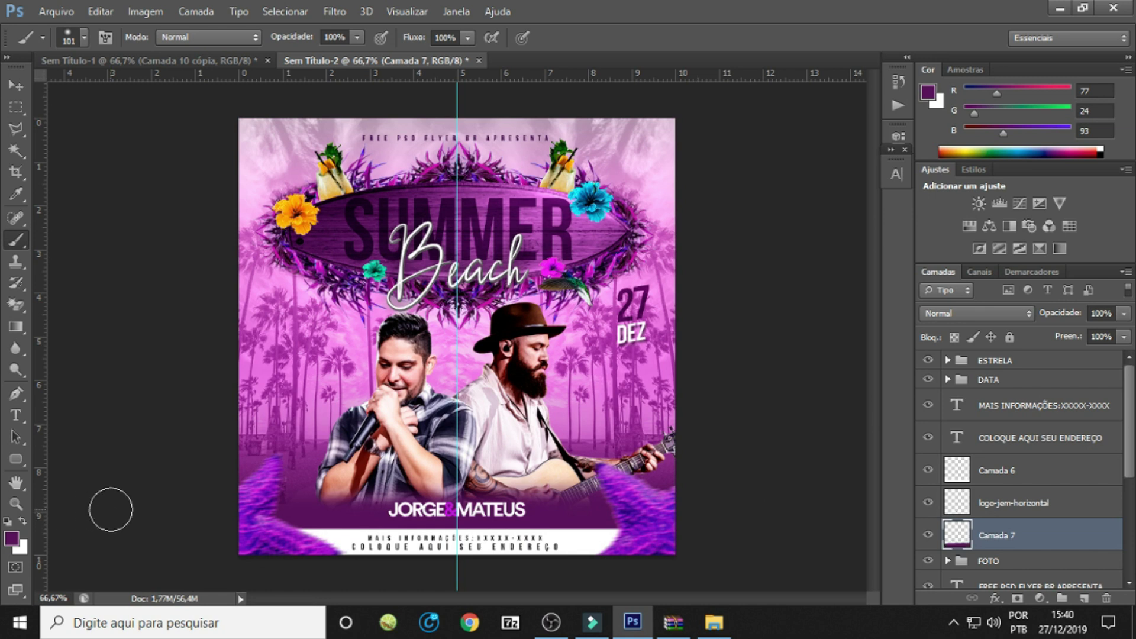
Set the painted layer's blend mode to Multiplicação after trying Superexposição de Cores.
{"action": "left_click", "coordinate": [979, 312]}
{"action": "left_click", "coordinate": [952, 74]}
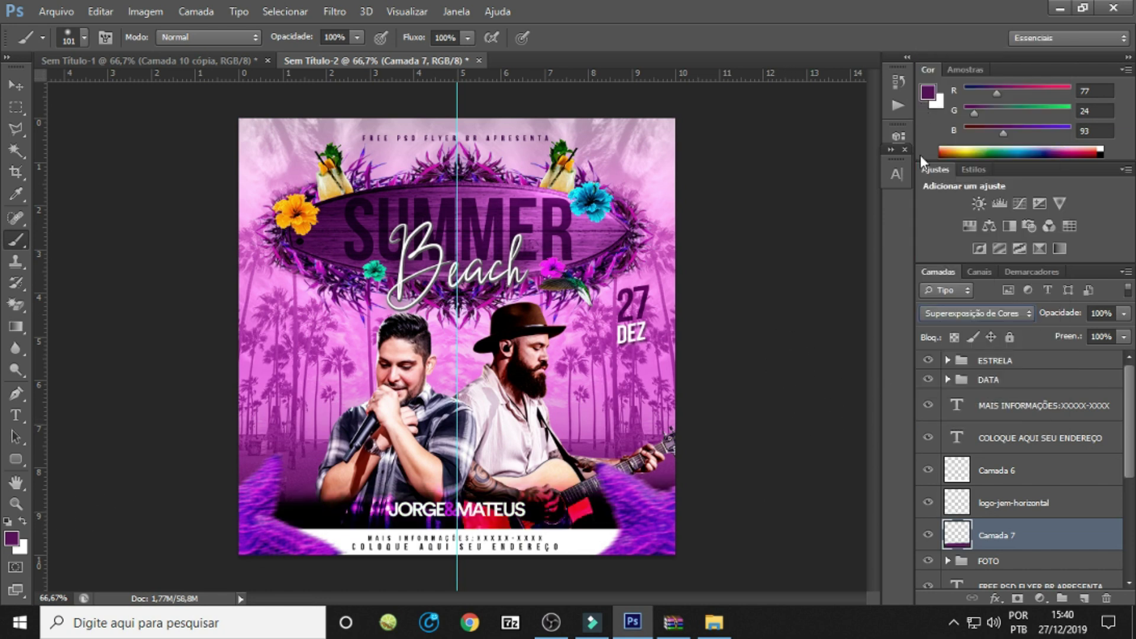
{"action": "left_click", "coordinate": [974, 314]}
{"action": "left_click", "coordinate": [951, 63]}
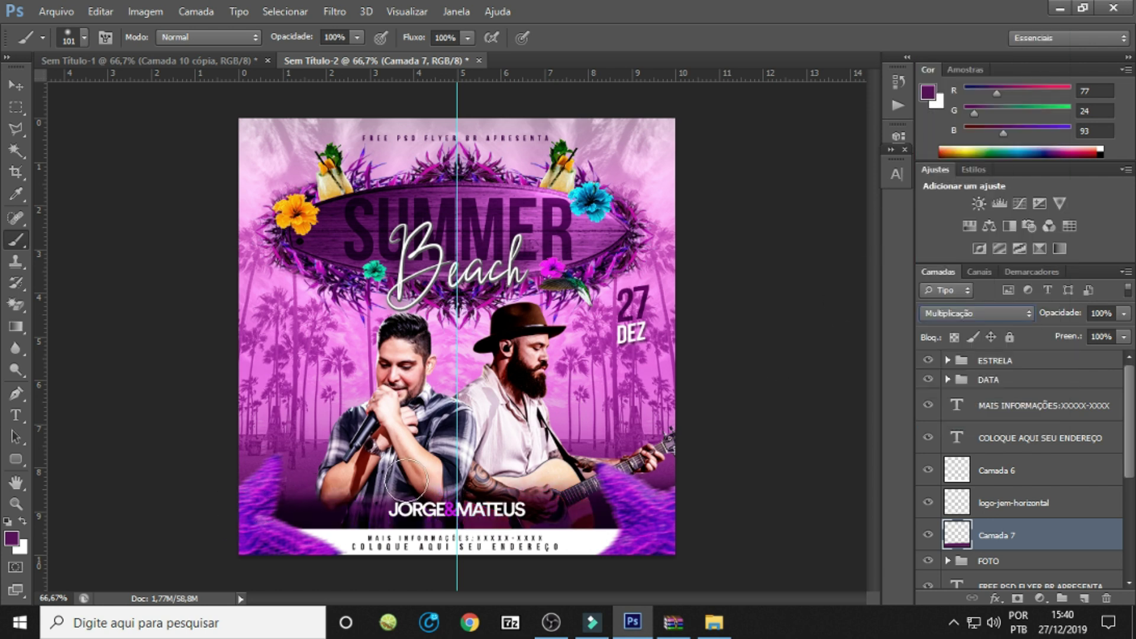
Soften the purple band with a Gaussian Blur of about 37 px.
{"action": "left_click", "coordinate": [345, 16]}
{"action": "mouse_move", "coordinate": [353, 194]}
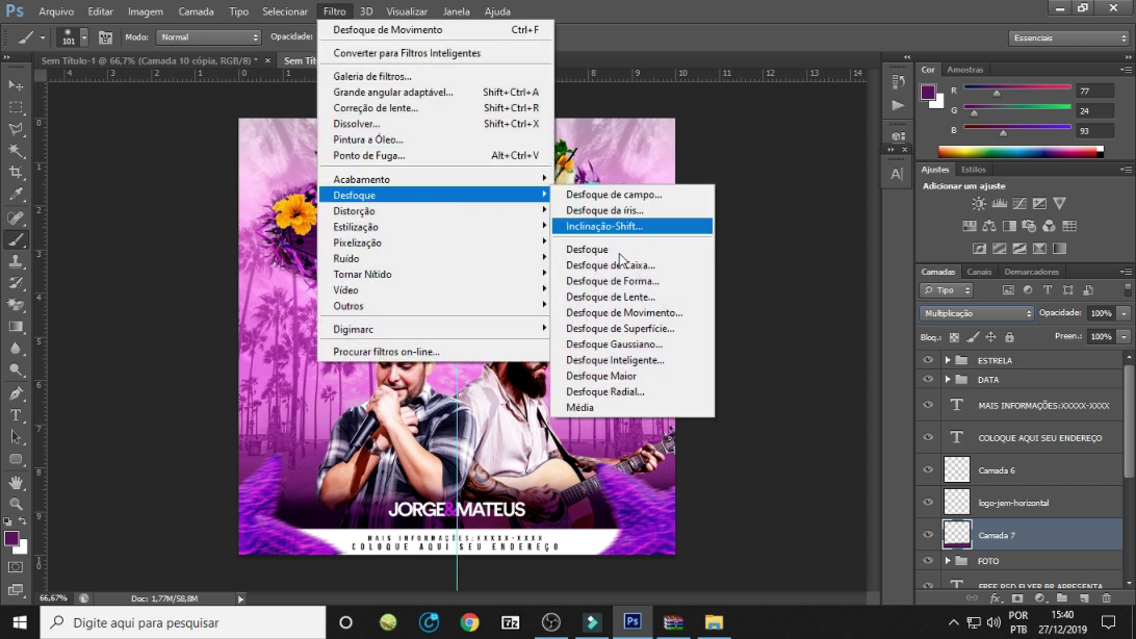
{"action": "left_click", "coordinate": [637, 345]}
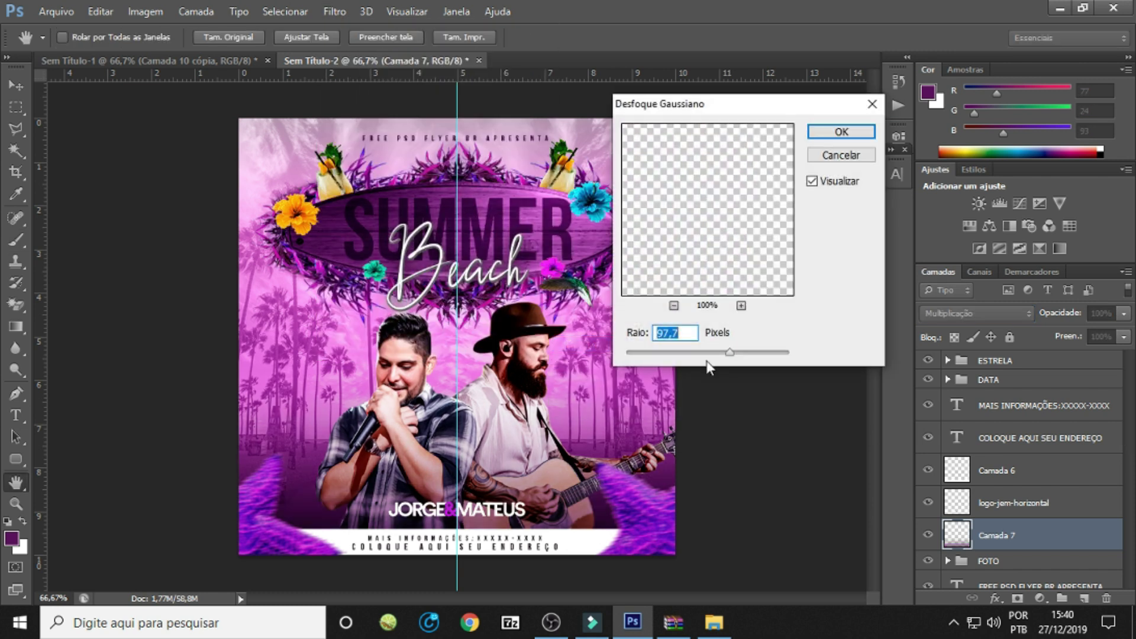
{"action": "mouse_move", "coordinate": [697, 353]}
{"action": "left_mouse_down"}
{"action": "mouse_move", "coordinate": [719, 353]}
{"action": "mouse_move", "coordinate": [707, 353]}
{"action": "left_mouse_up"}
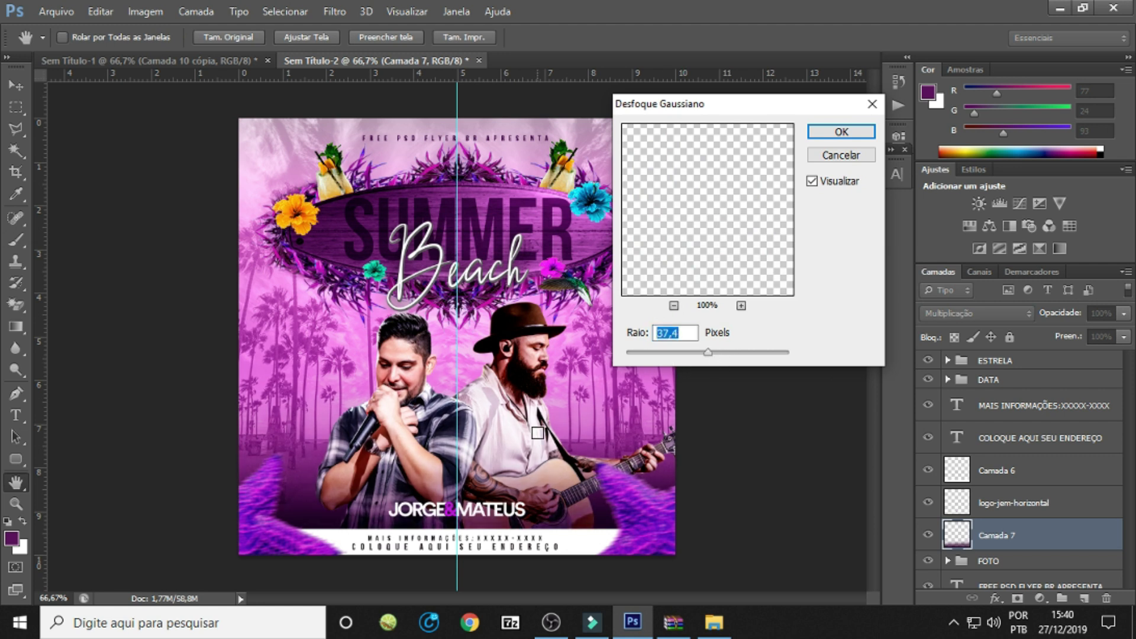
{"action": "left_click", "coordinate": [822, 131]}
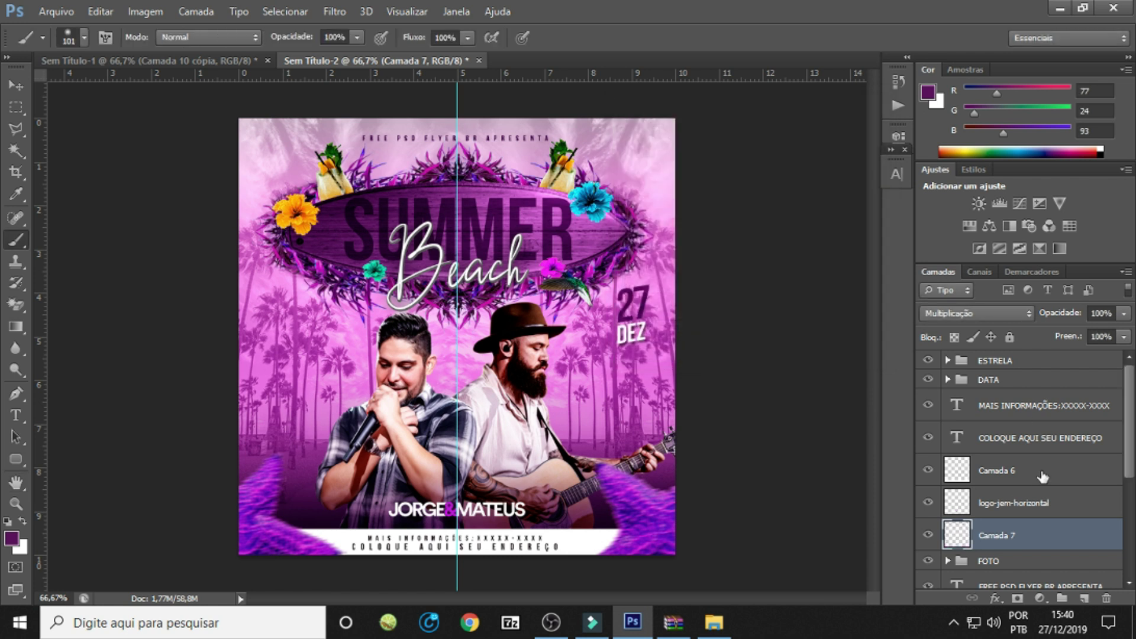
{"action": "left_click", "coordinate": [1028, 517]}
Paste the FLYERBR logo onto the flyer and lasso a polygonal selection around it.
{"action": "key", "text": "ctrl+Down"}
{"action": "key", "text": "ctrl+Down"}
{"action": "key", "text": "ctrl+Down"}
{"action": "key", "text": "ctrl+Down"}
{"action": "key", "text": "ctrl+Down"}
{"action": "key", "text": "ctrl+Down"}
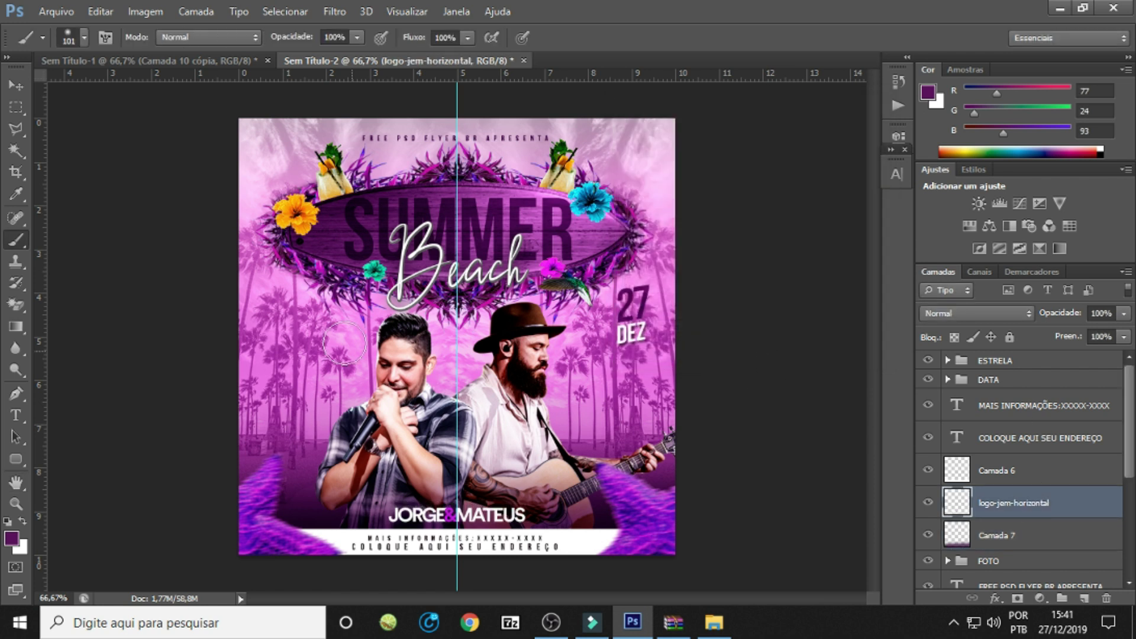
{"action": "left_click", "coordinate": [1048, 408]}
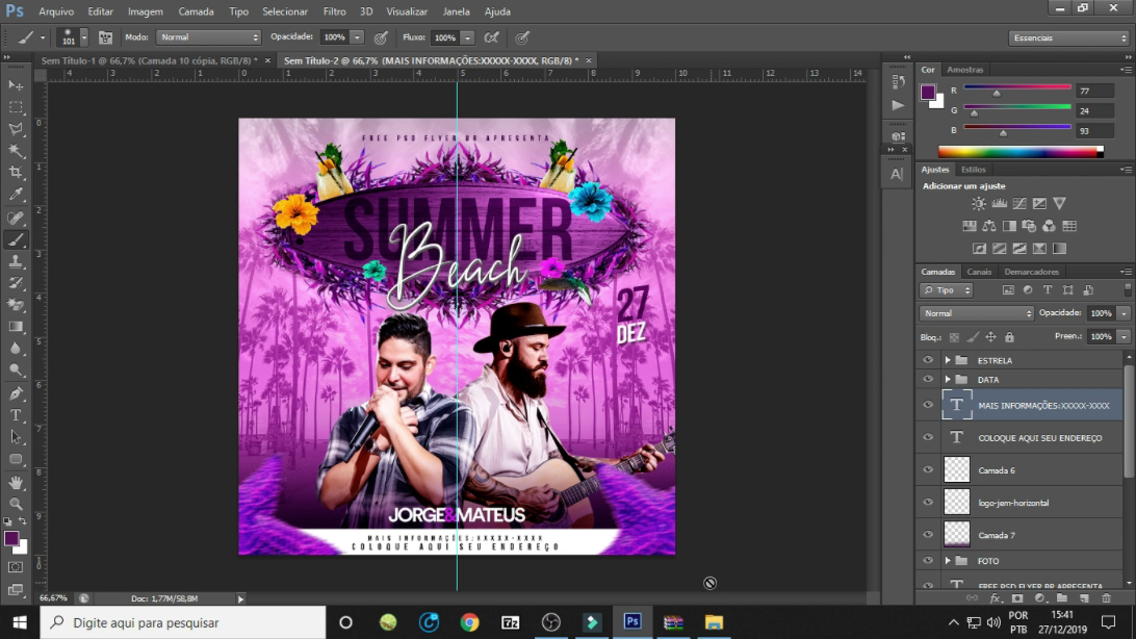
{"action": "key", "text": "ctrl+v"}
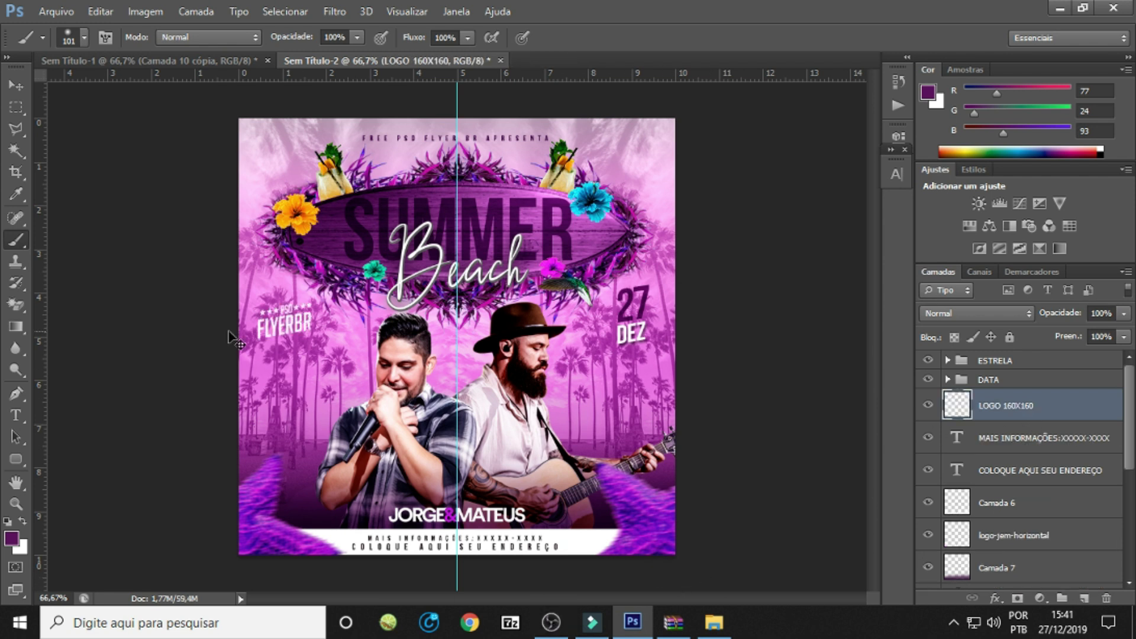
{"action": "left_click", "coordinate": [16, 130]}
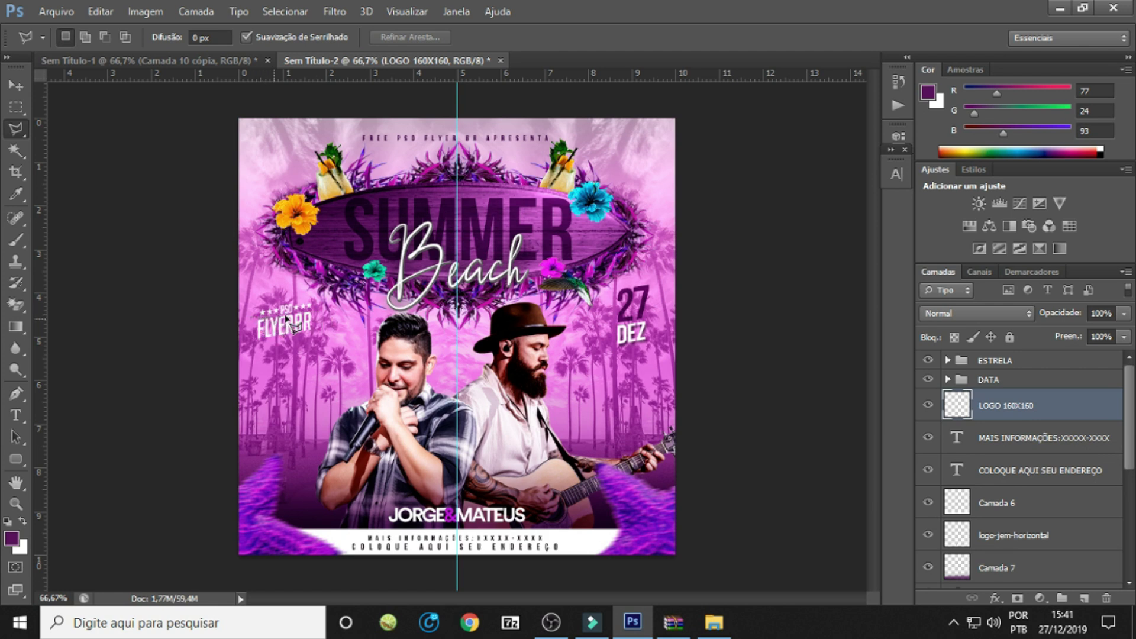
{"action": "left_click", "coordinate": [321, 343]}
{"action": "left_click", "coordinate": [254, 354]}
{"action": "double_click", "coordinate": [258, 308]}
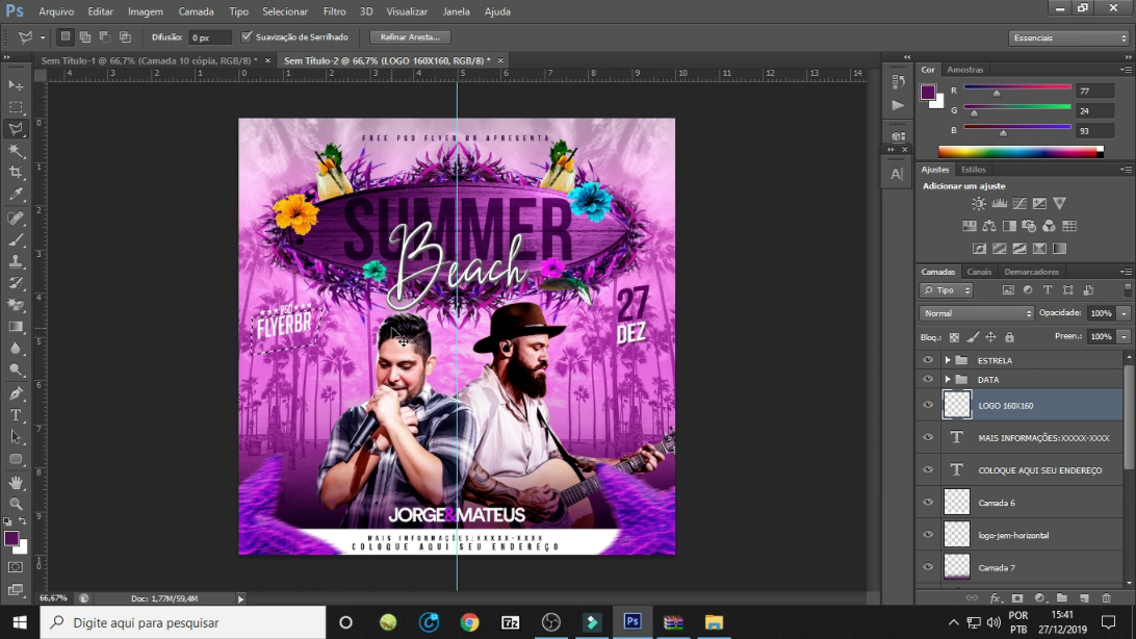
{"action": "key", "text": "alt+shift"}
Fill a new layer with dark purple and clip it to the FLYERBR logo.
{"action": "key", "text": "ctrl+shift+n"}
{"action": "key", "text": "Return"}
{"action": "key", "text": "b"}
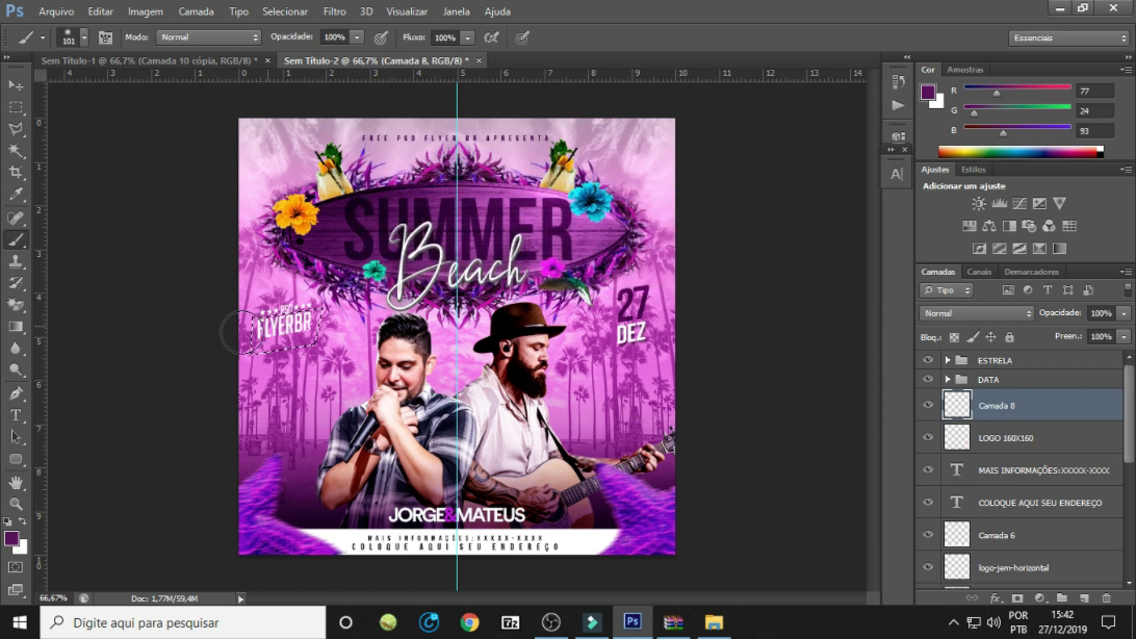
{"action": "left_click_drag", "start_coordinate": [1034, 422], "coordinate": [1034, 417]}
{"action": "left_click", "coordinate": [1035, 420], "text": "alt"}
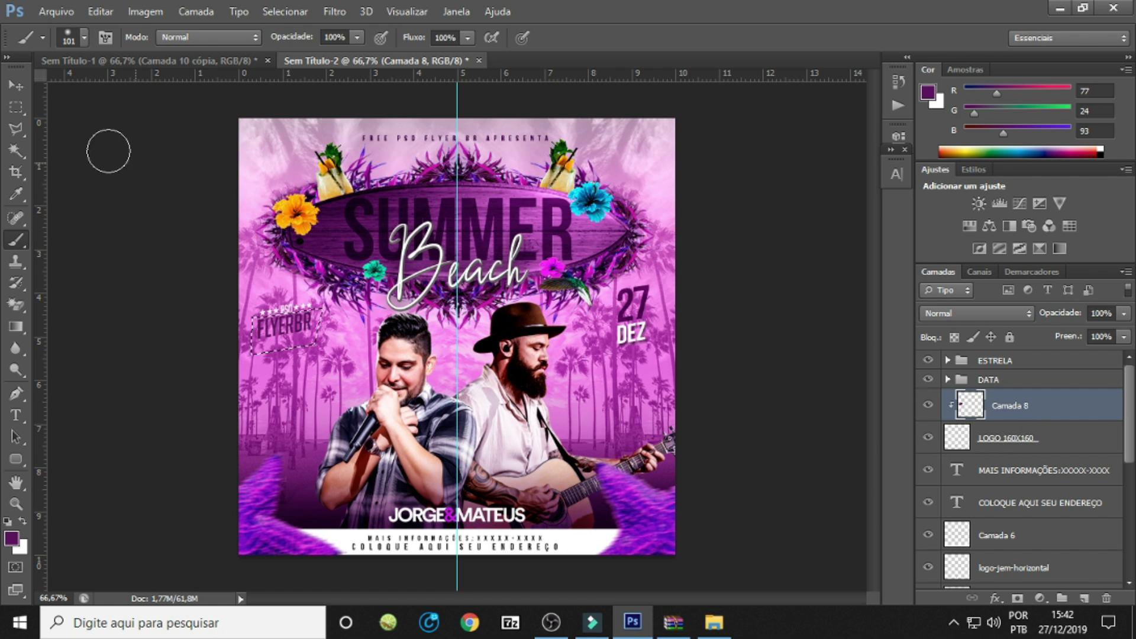
Deselect and merge the purple fill into the logo as a single layer.
{"action": "left_click", "coordinate": [15, 107]}
{"action": "left_click", "coordinate": [101, 199]}
{"action": "right_click", "coordinate": [1034, 430]}
{"action": "left_click", "coordinate": [743, 427]}
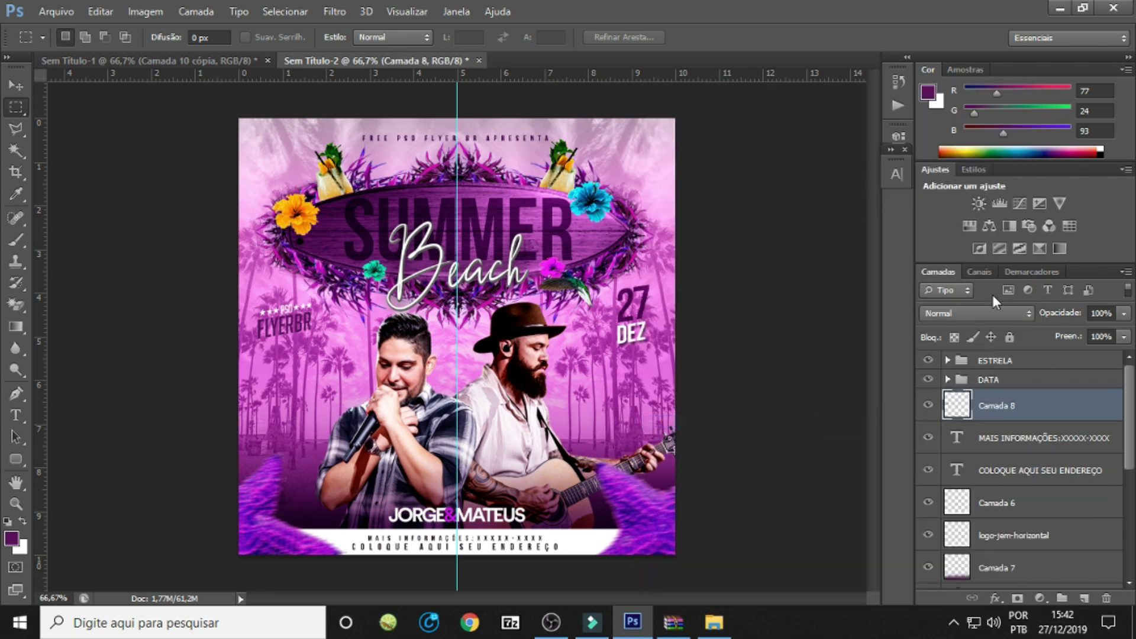
Duplicate the FLYERBR logo layer and set the original to Multiplicação.
{"action": "left_click", "coordinate": [982, 313]}
{"action": "left_click", "coordinate": [952, 61]}
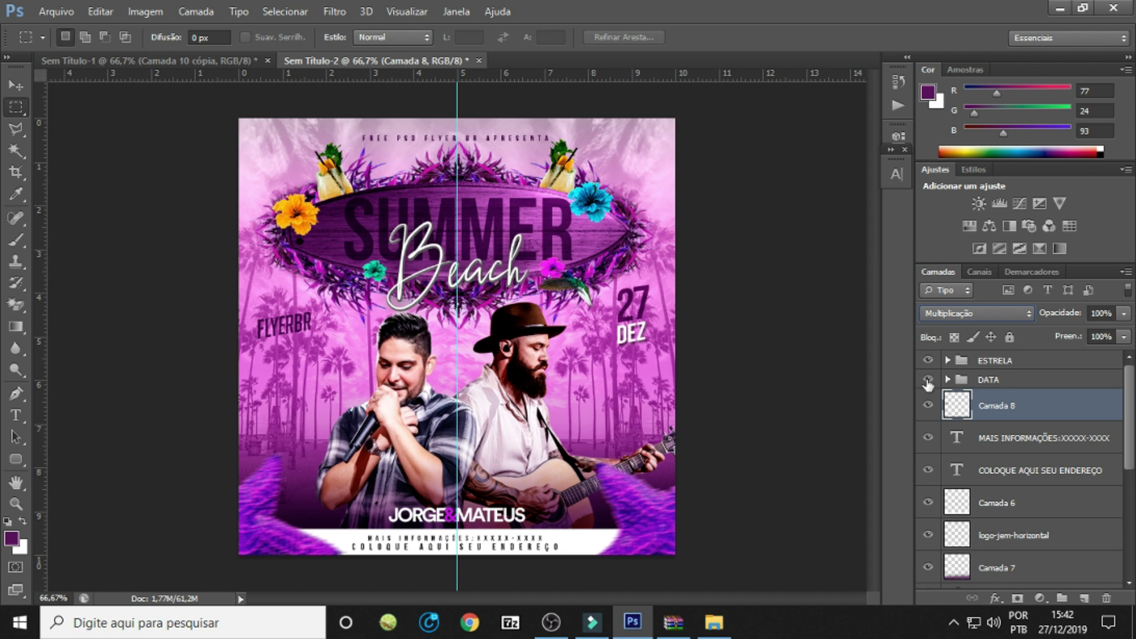
{"action": "key", "text": "ctrl+z"}
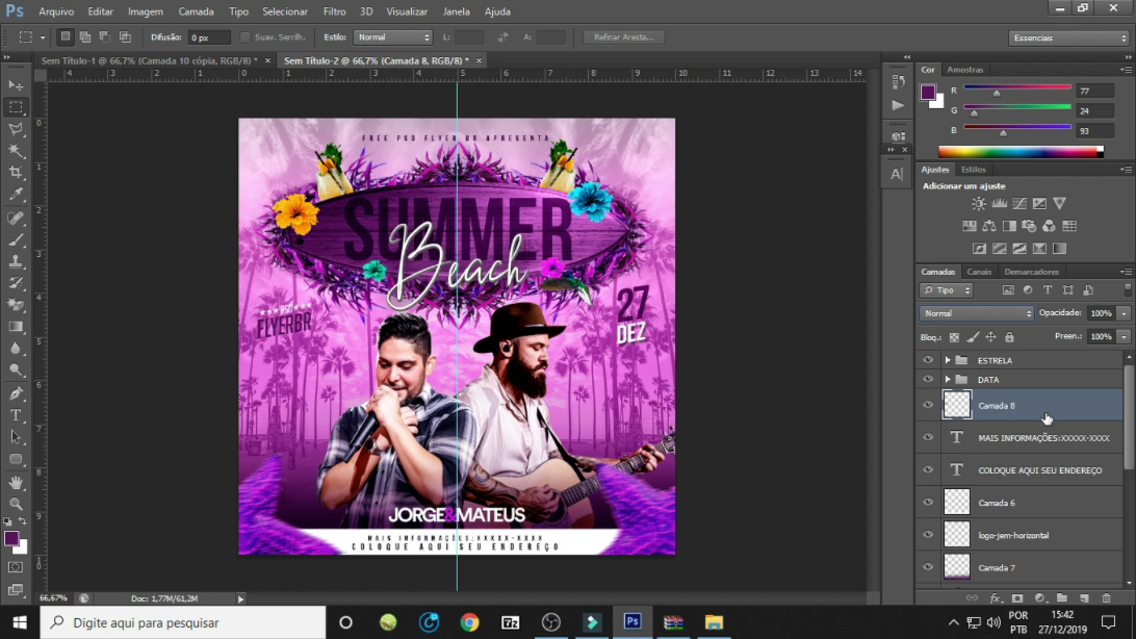
{"action": "key", "text": "ctrl+j"}
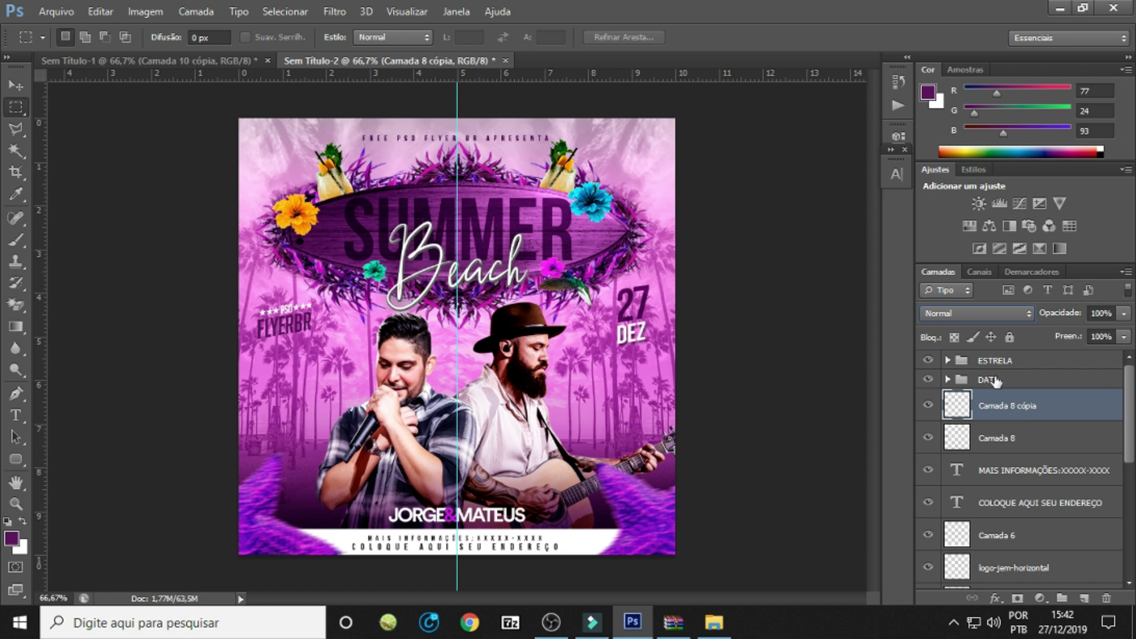
{"action": "left_click", "coordinate": [999, 438]}
{"action": "left_click", "coordinate": [1000, 313]}
{"action": "left_click", "coordinate": [994, 57]}
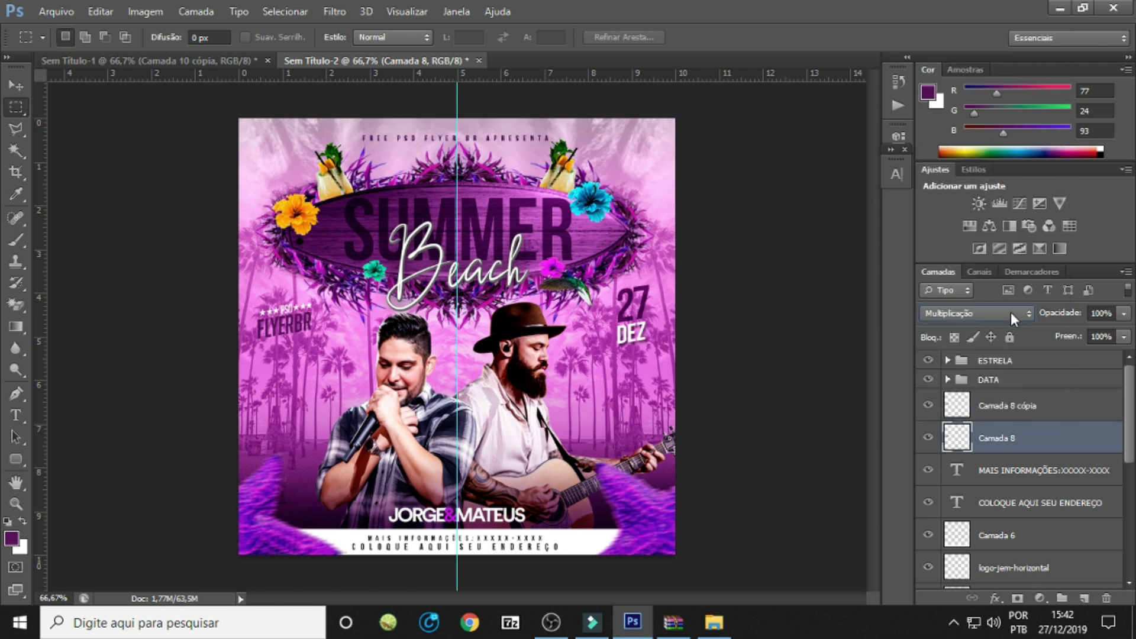
Draw a polygonal selection around the logo copy, then clear it.
{"action": "left_click", "coordinate": [1006, 411]}
{"action": "left_click", "coordinate": [16, 128]}
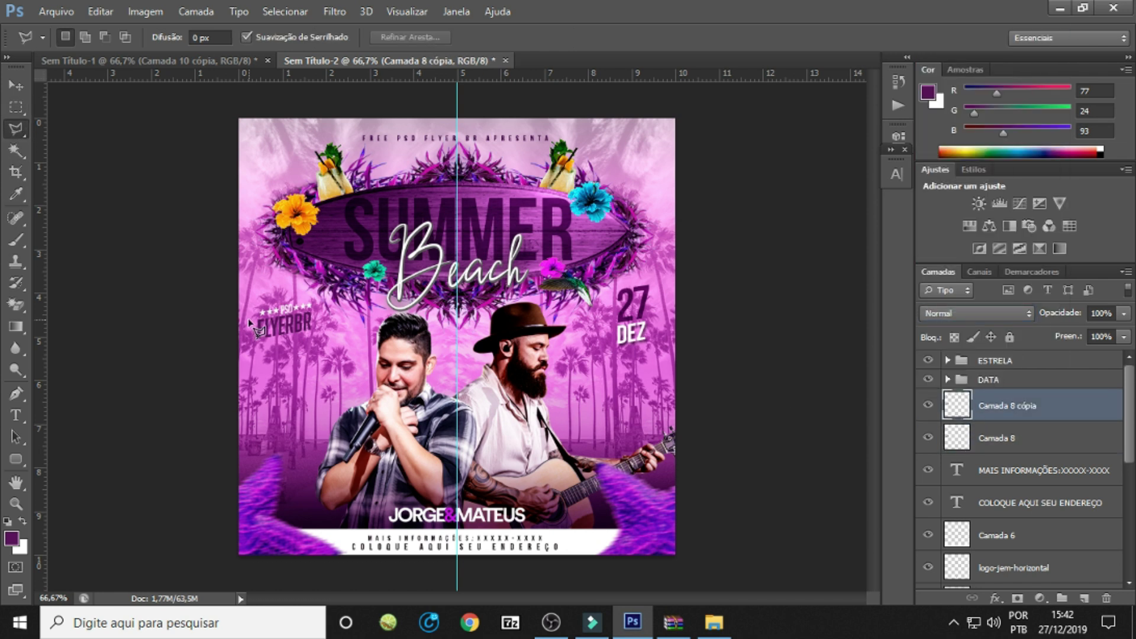
{"action": "left_click", "coordinate": [324, 309]}
{"action": "left_click", "coordinate": [323, 341]}
{"action": "left_click", "coordinate": [251, 356]}
{"action": "double_click", "coordinate": [254, 319]}
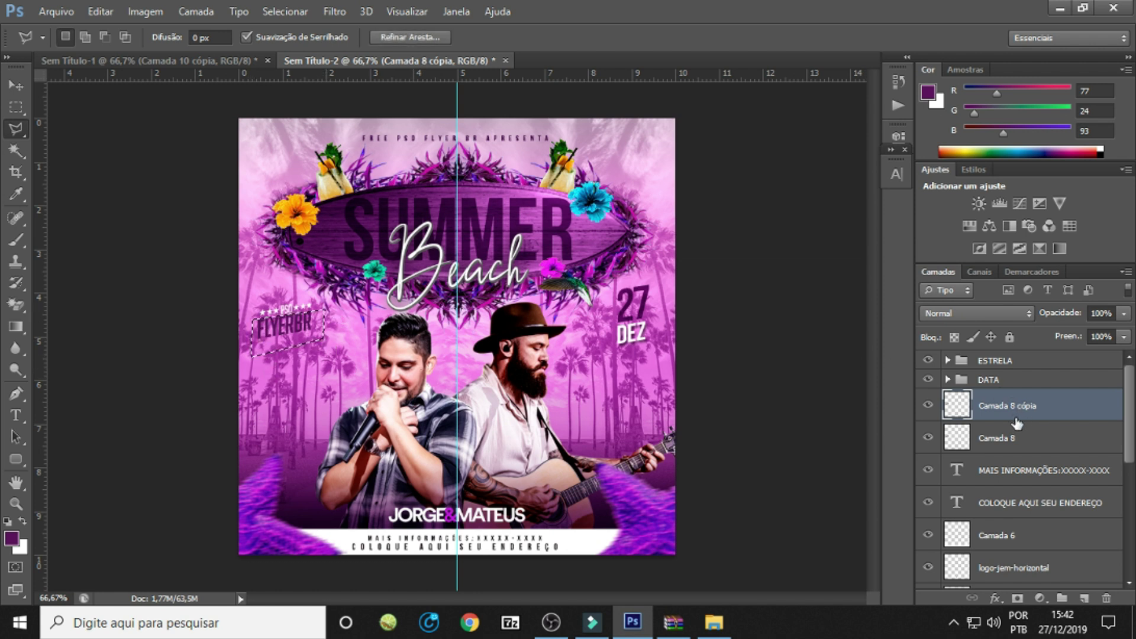
{"action": "left_click", "coordinate": [16, 106]}
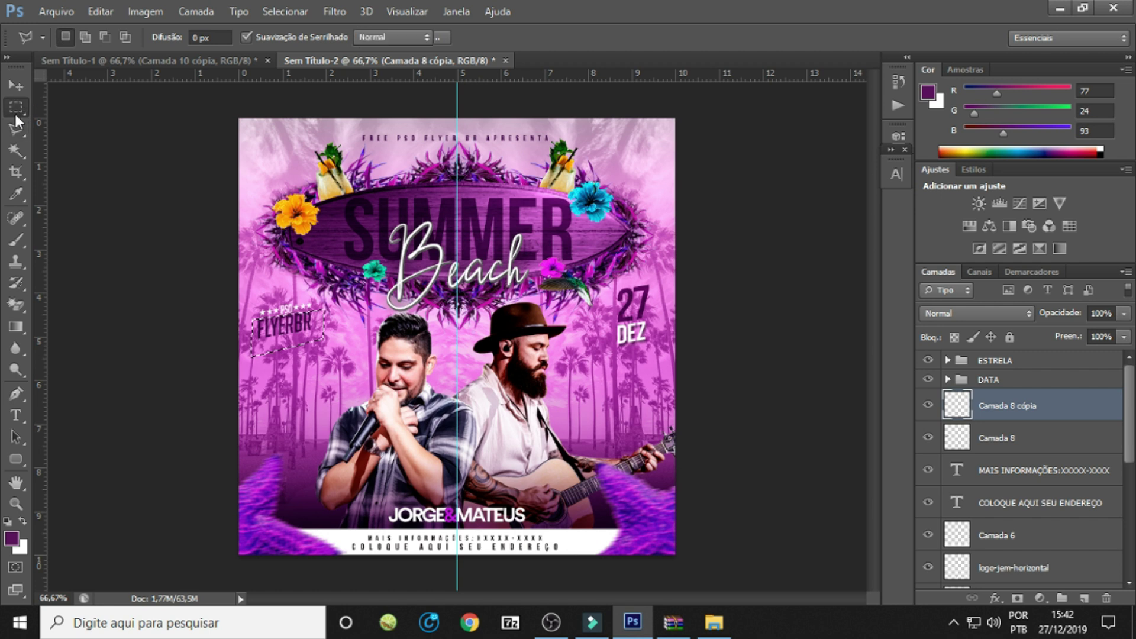
{"action": "left_click", "coordinate": [591, 264]}
Give the logo copy a Sombra Projetada drop shadow and select both logo layers.
{"action": "left_click", "coordinate": [994, 598]}
{"action": "left_click", "coordinate": [974, 577]}
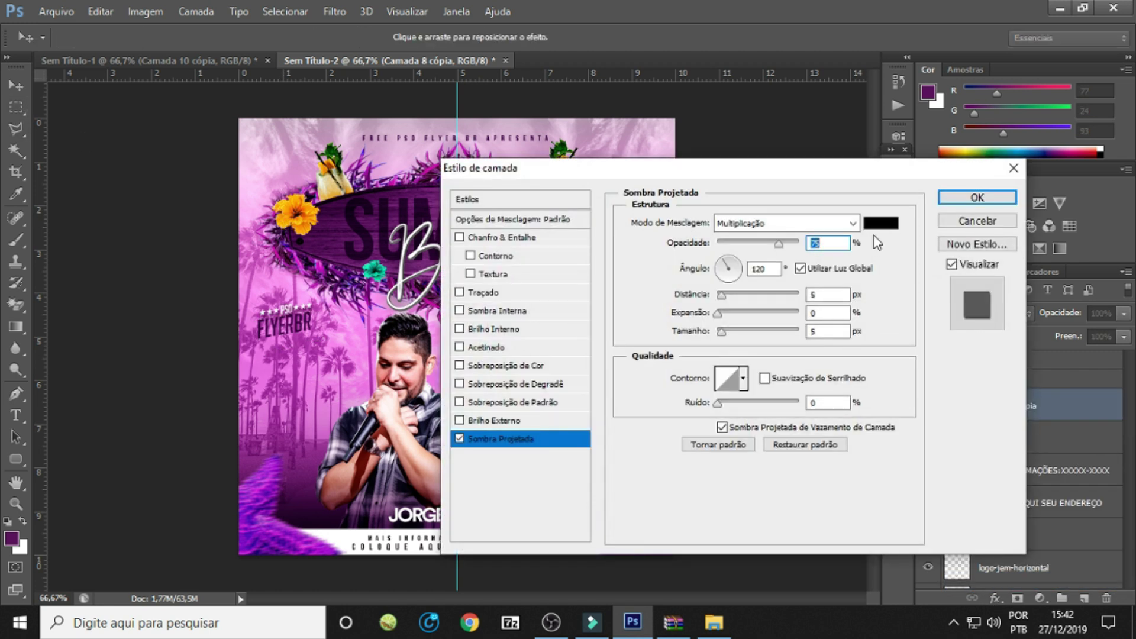
{"action": "left_click", "coordinate": [975, 197]}
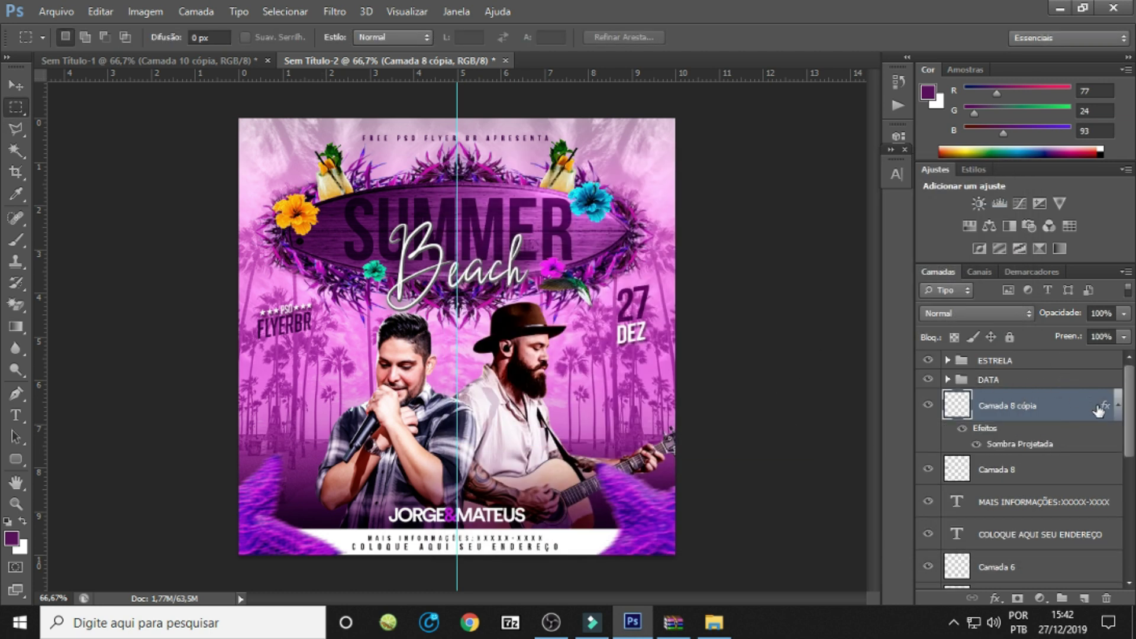
{"action": "left_click", "coordinate": [1020, 479], "text": "shift"}
Group both logo layers, then save as SUMMER BEACH CANAL FREE PSD FLYER BR.psd.
{"action": "key", "text": "ctrl+g"}
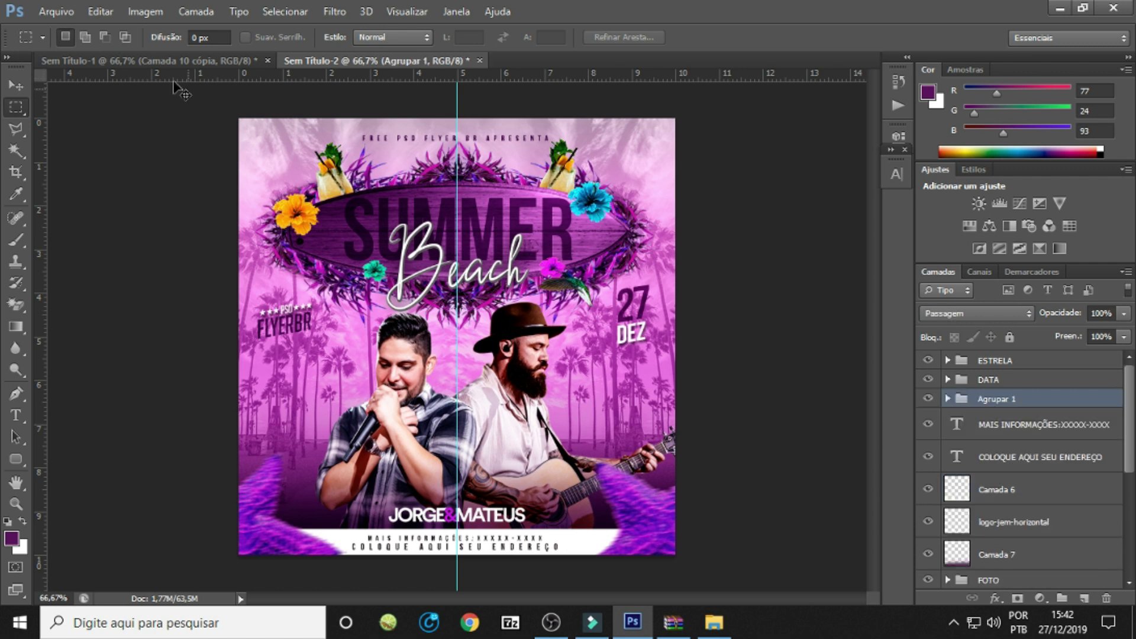
{"action": "left_click", "coordinate": [56, 11]}
{"action": "left_click", "coordinate": [123, 217]}
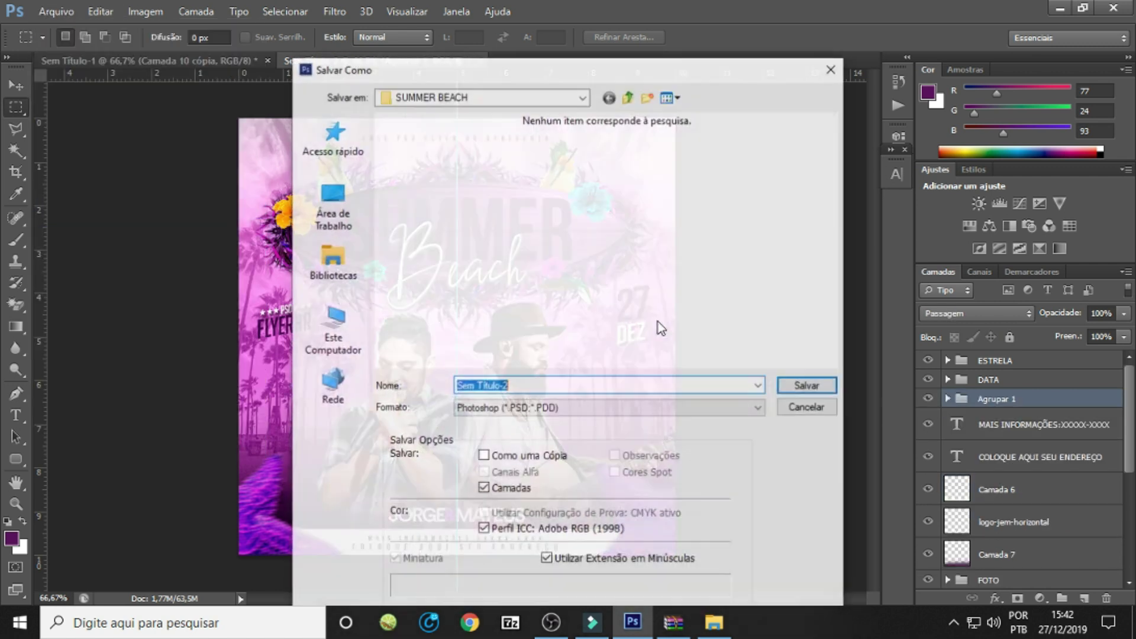
{"action": "type", "text": "SUMMER BEACH CANAL FREE PSD FL"}
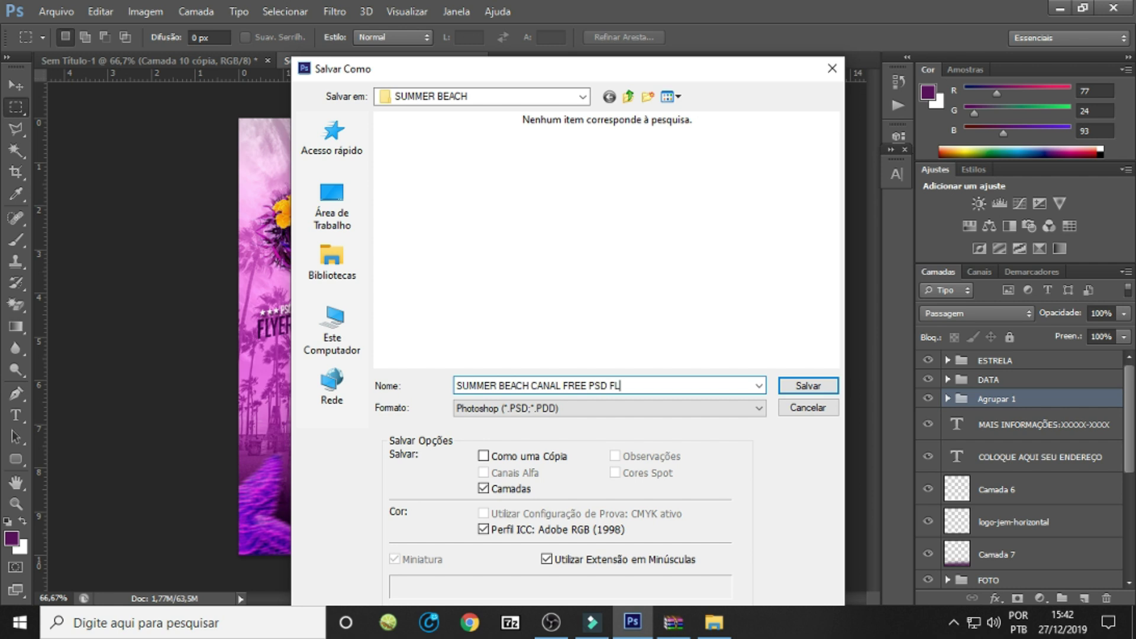
{"action": "type", "text": "BR"}
{"action": "key", "text": "Return"}
{"action": "key", "text": "Return"}
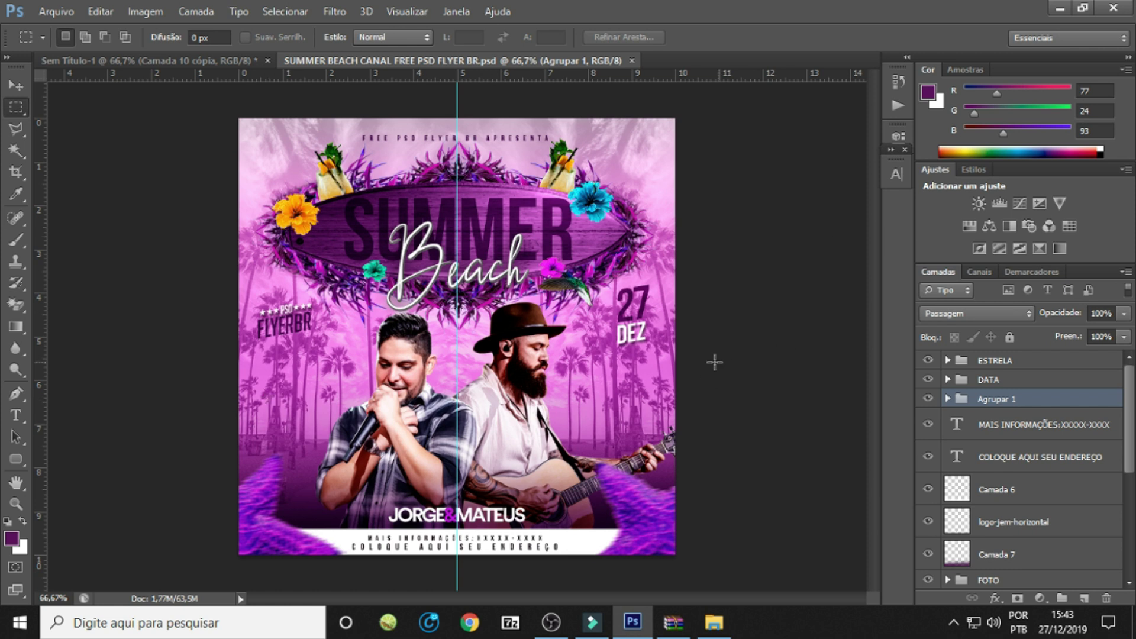
Select the ESTRELA group and try a color lookup adjustment, then undo it.
{"action": "left_click", "coordinate": [1060, 365]}
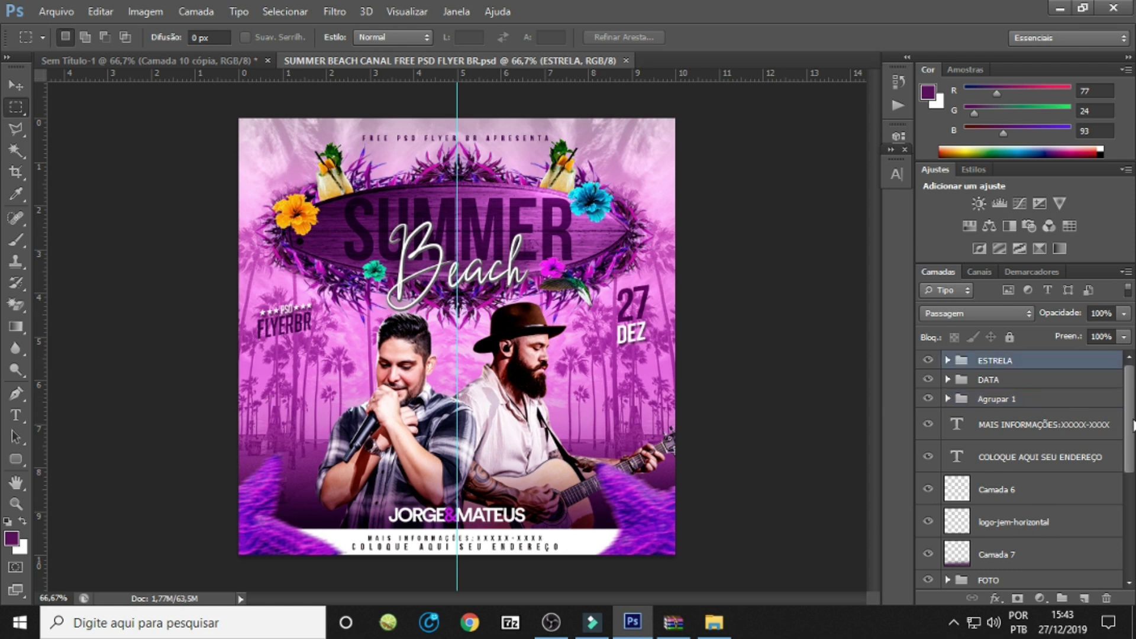
{"action": "left_click", "coordinate": [1039, 598]}
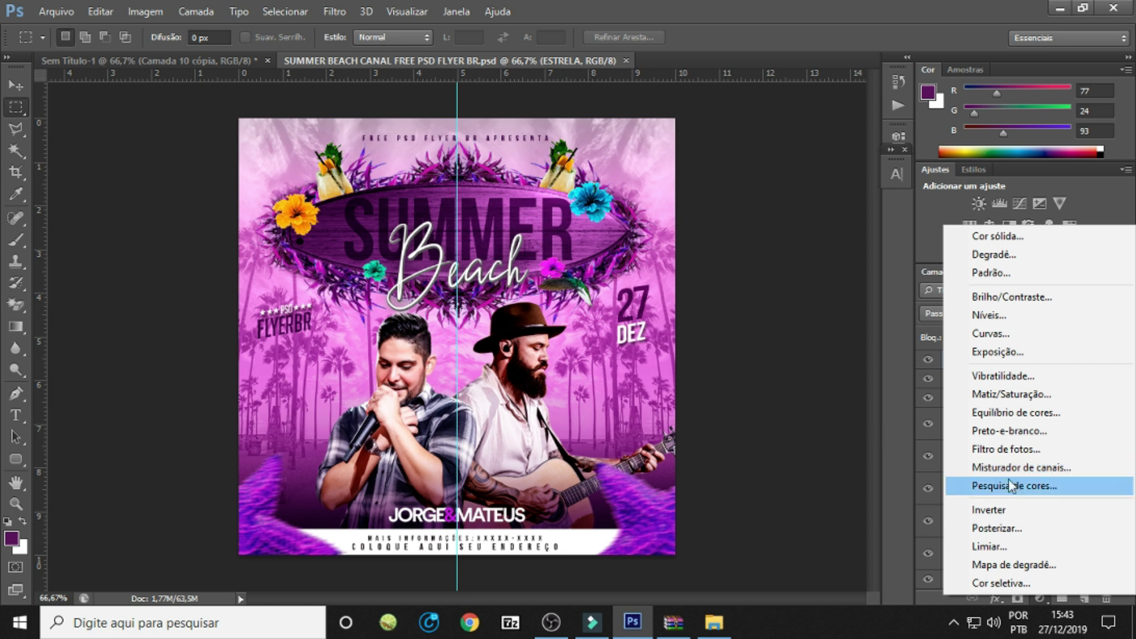
{"action": "left_click", "coordinate": [1015, 487]}
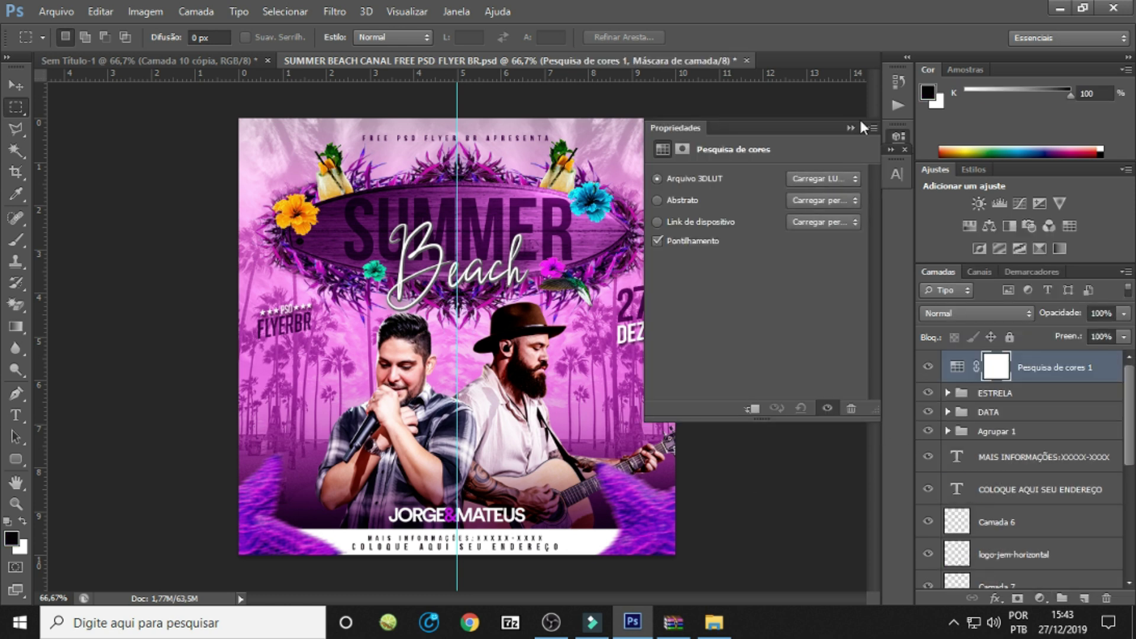
{"action": "left_click", "coordinate": [851, 128]}
{"action": "key", "text": "ctrl+z"}
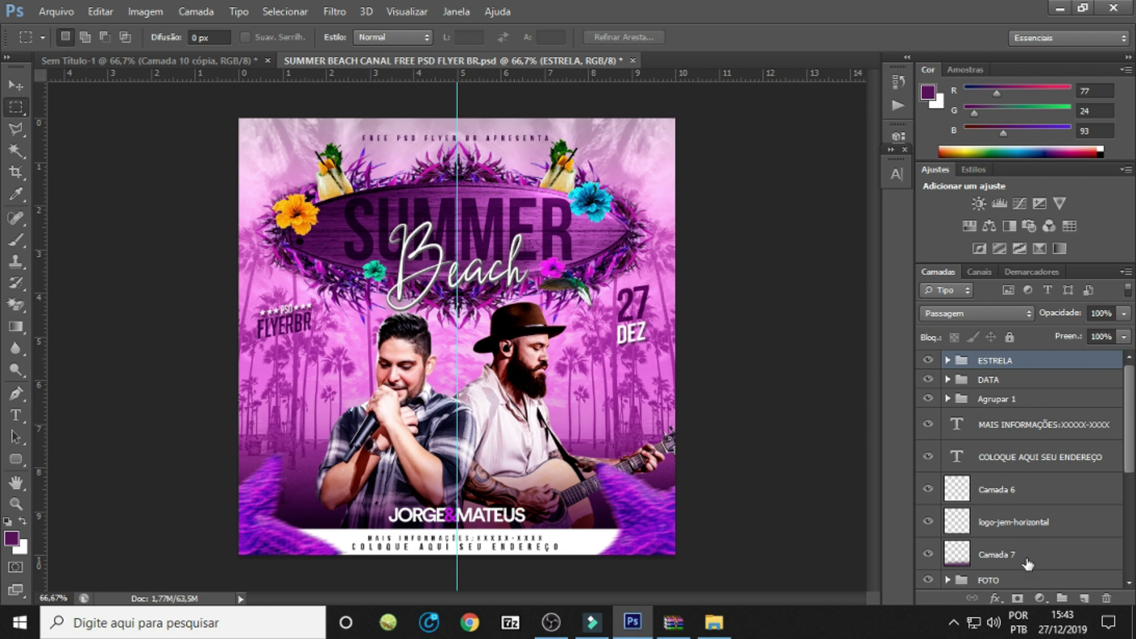
Add a Pesquisa de cores adjustment and choose the Crisp_Warm.look 3DLUT.
{"action": "left_click", "coordinate": [1042, 600]}
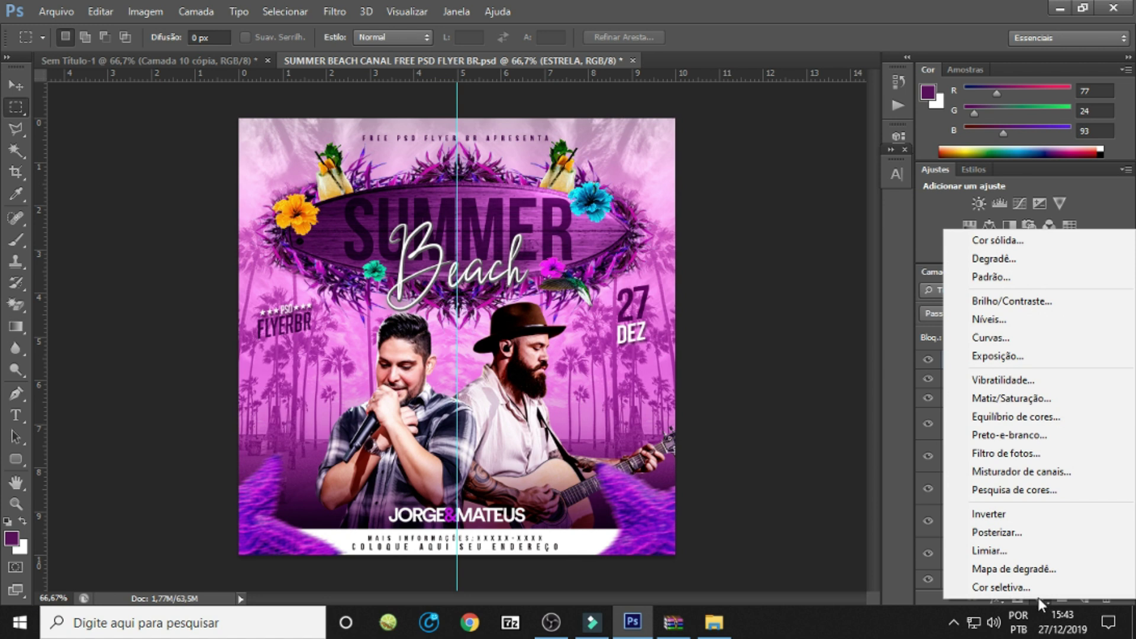
{"action": "left_click", "coordinate": [878, 528]}
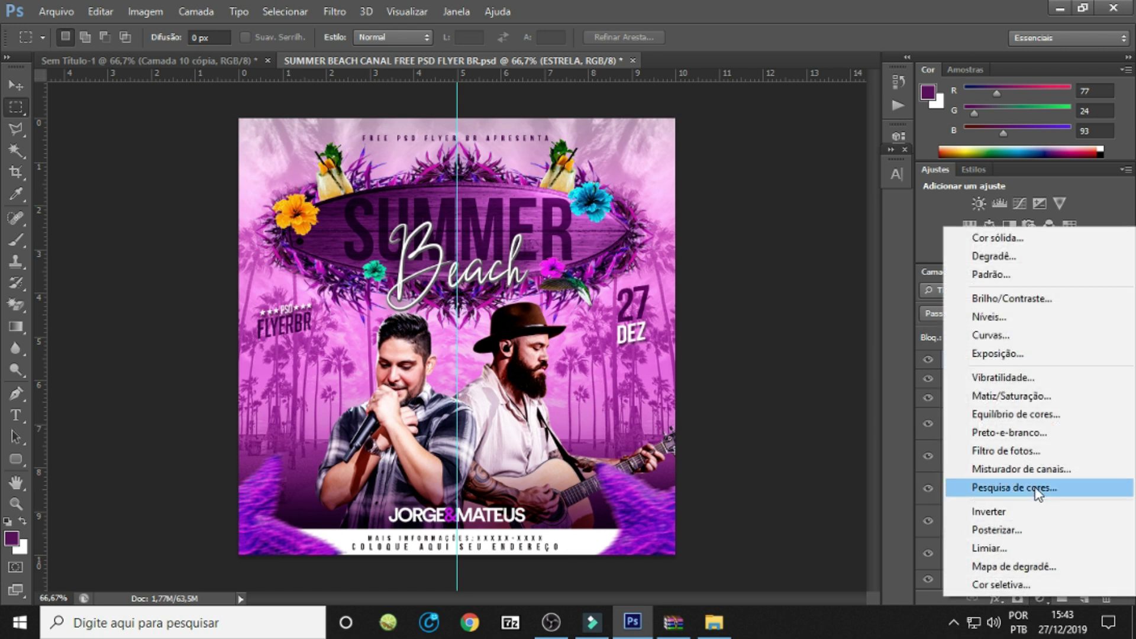
{"action": "left_click", "coordinate": [1036, 490]}
{"action": "left_click", "coordinate": [802, 175]}
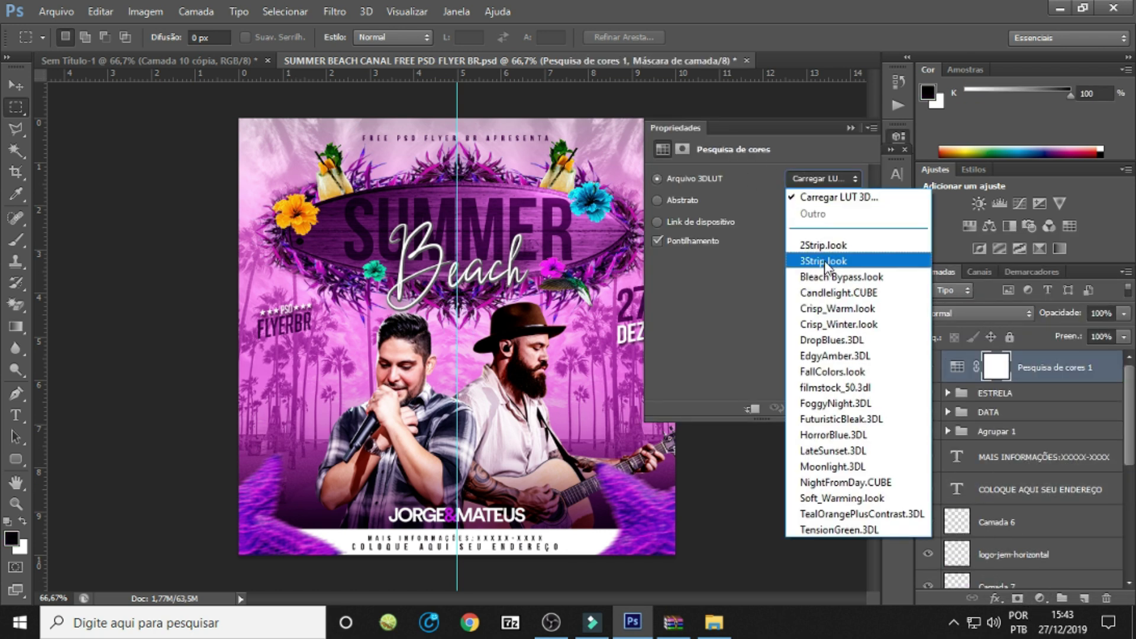
{"action": "left_click", "coordinate": [805, 255]}
{"action": "key", "text": "Down"}
{"action": "key", "text": "Down"}
{"action": "key", "text": "Up"}
{"action": "key", "text": "Down"}
{"action": "key", "text": "Down"}
{"action": "key", "text": "Down"}
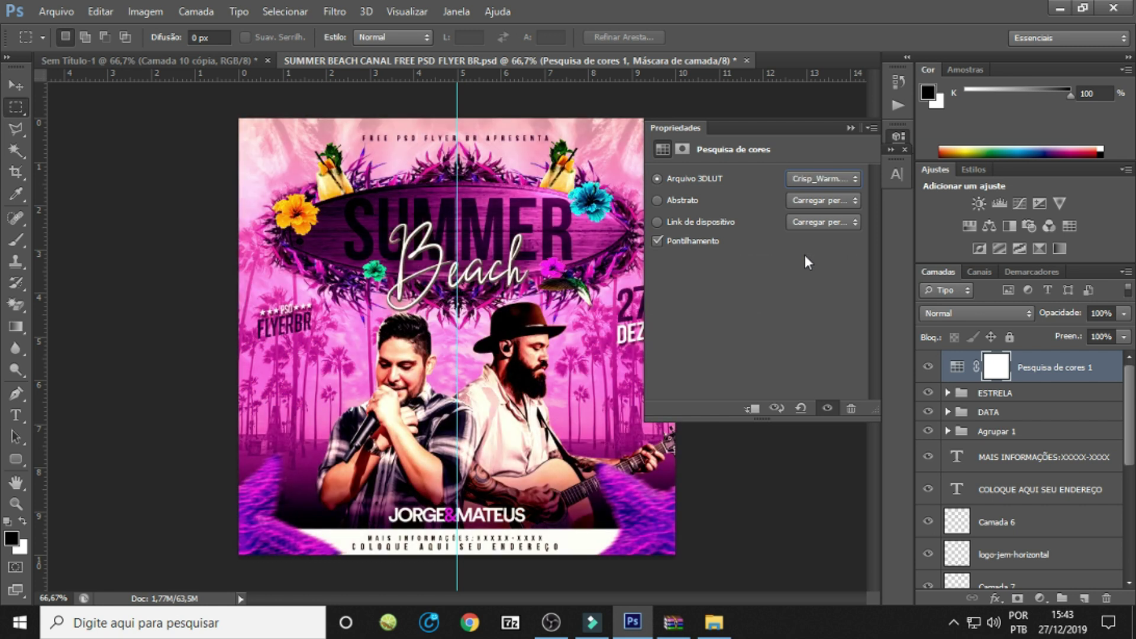
{"action": "key", "text": "Down"}
{"action": "key", "text": "Up"}
Lower the lookup layer's fill to 67%, compare it on and off, and add a new layer.
{"action": "left_click", "coordinate": [852, 128]}
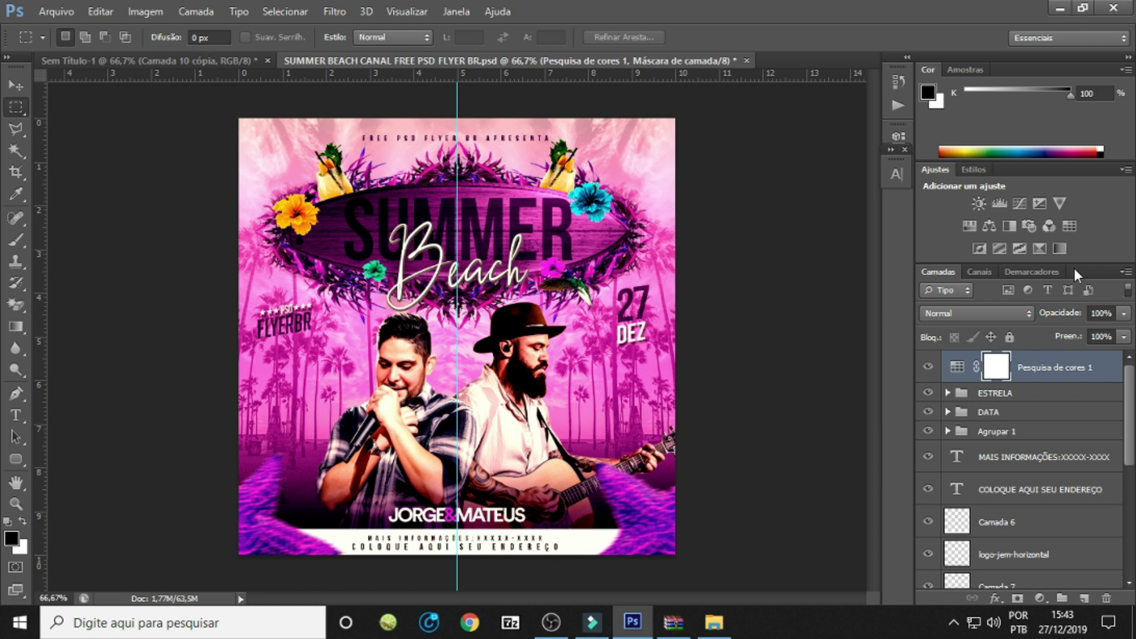
{"action": "left_click", "coordinate": [1083, 368]}
{"action": "left_click", "coordinate": [1124, 336]}
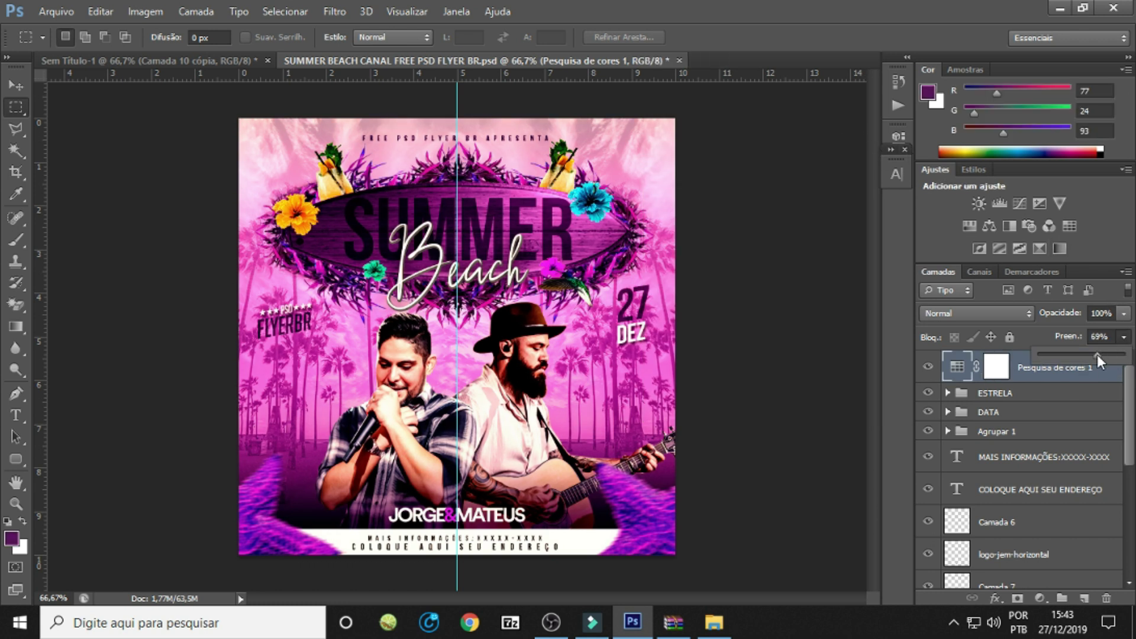
{"action": "left_click", "coordinate": [1063, 389]}
{"action": "left_click", "coordinate": [928, 367]}
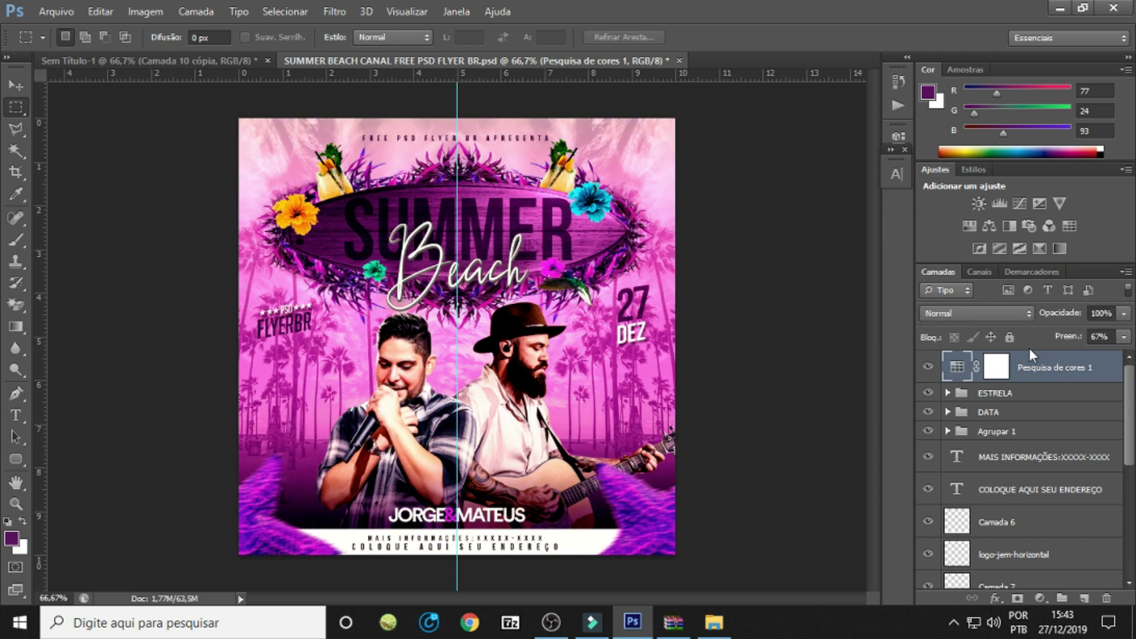
{"action": "key", "text": "ctrl+shift+n"}
{"action": "key", "text": "Return"}
Paint dark purple over the SUMMER title and around the e of Beach.
{"action": "left_click", "coordinate": [16, 240]}
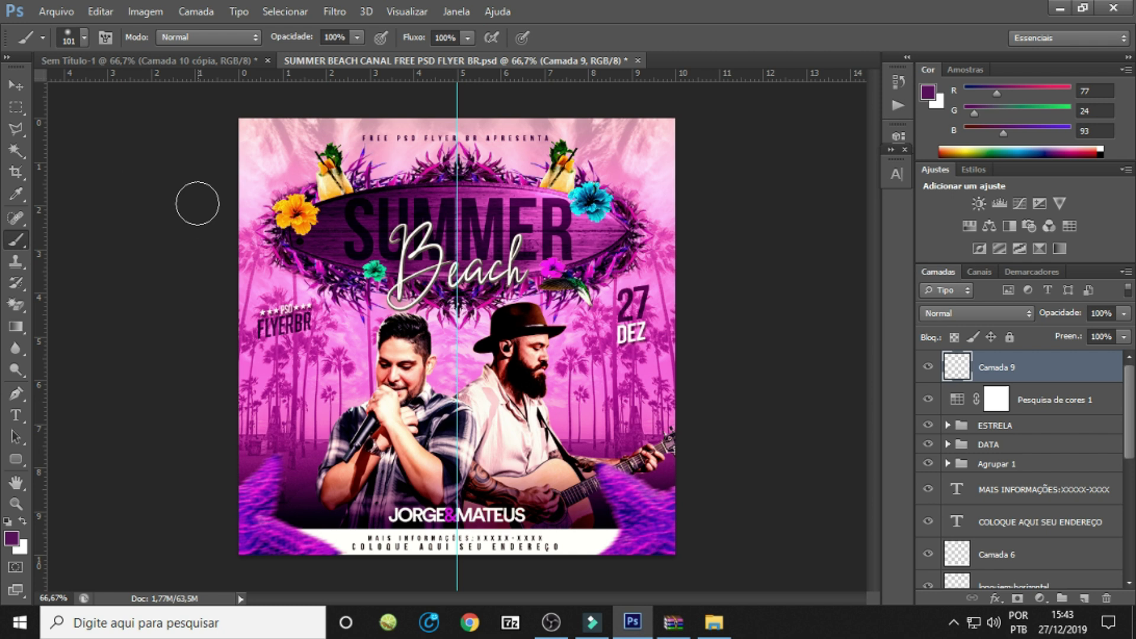
{"action": "left_click_drag", "start_coordinate": [162, 185], "coordinate": [503, 263]}
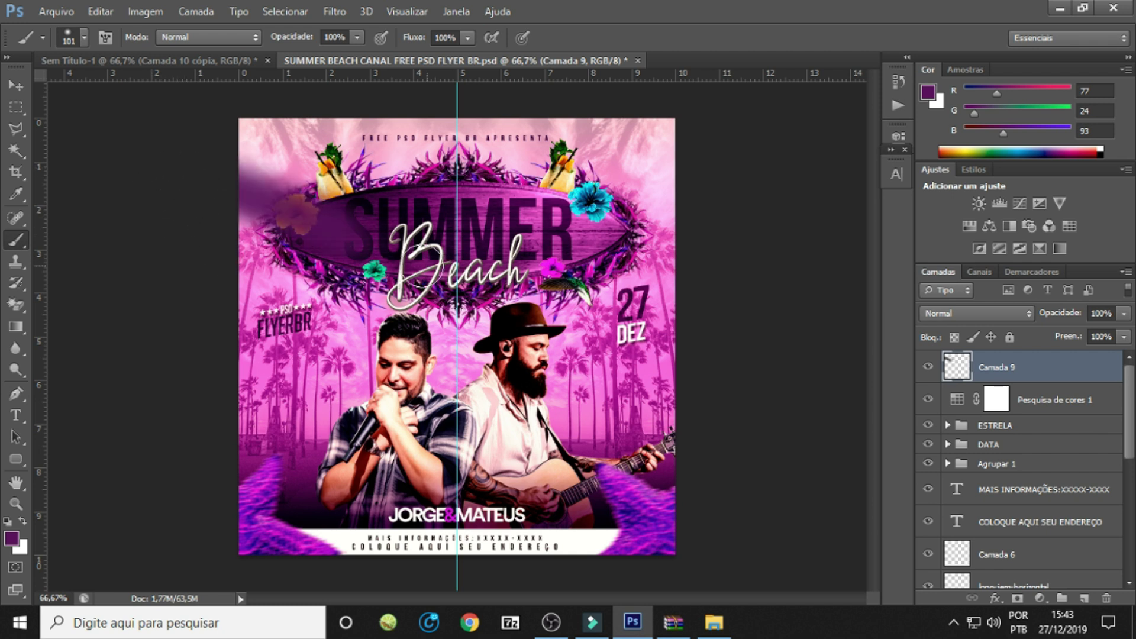
{"action": "left_click", "coordinate": [84, 37]}
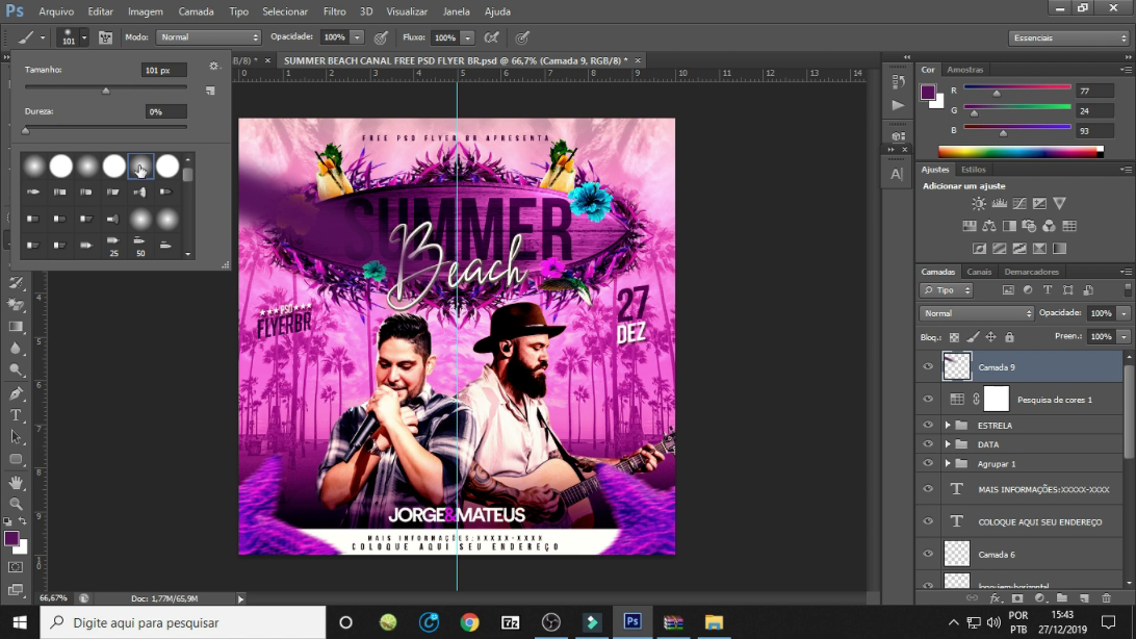
{"action": "left_click", "coordinate": [767, 174]}
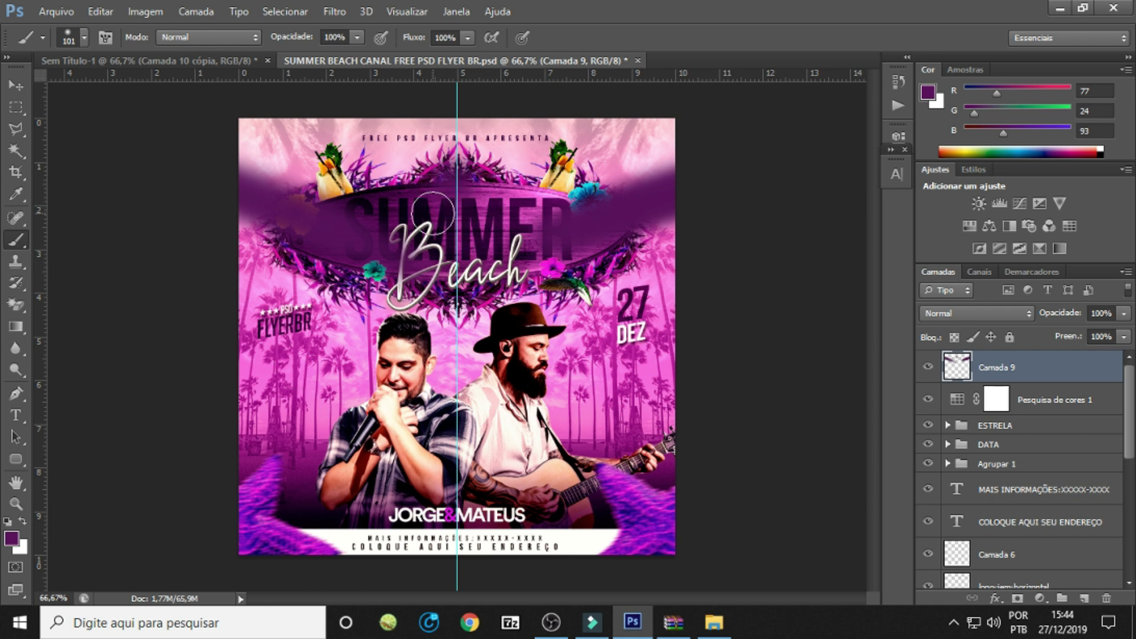
{"action": "mouse_move", "coordinate": [469, 290]}
{"action": "left_mouse_down"}
{"action": "mouse_move", "coordinate": [476, 278]}
{"action": "mouse_move", "coordinate": [471, 290]}
{"action": "left_mouse_up"}
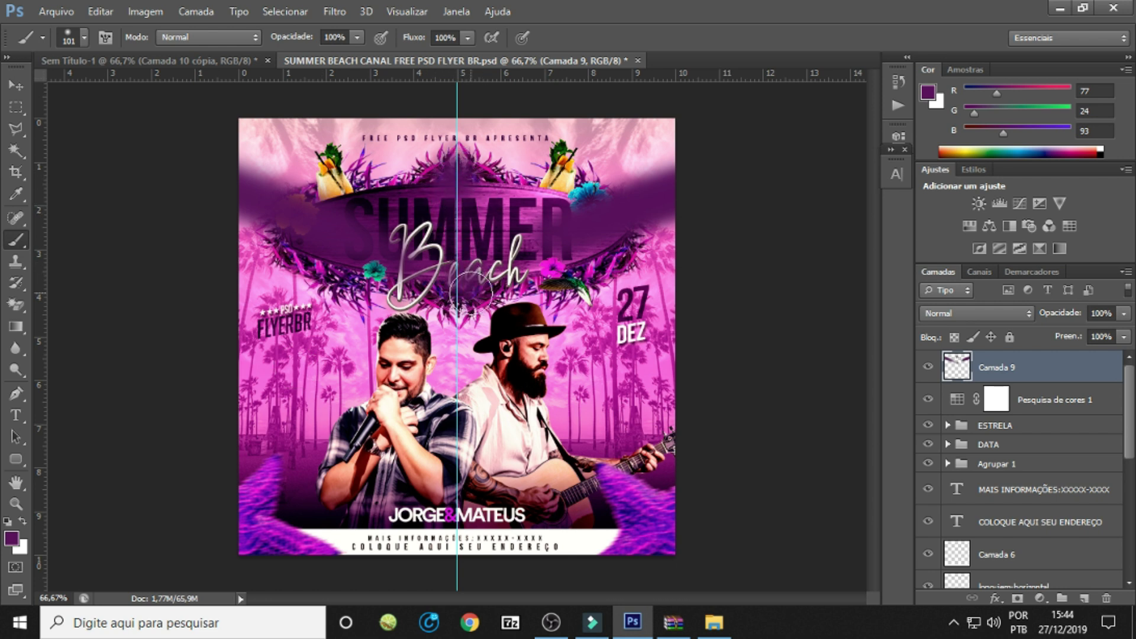
Blend Camada 9 in Subexposição Linear (Adicionar) and toggle it to compare.
{"action": "left_click", "coordinate": [1014, 313]}
{"action": "left_click", "coordinate": [1021, 169]}
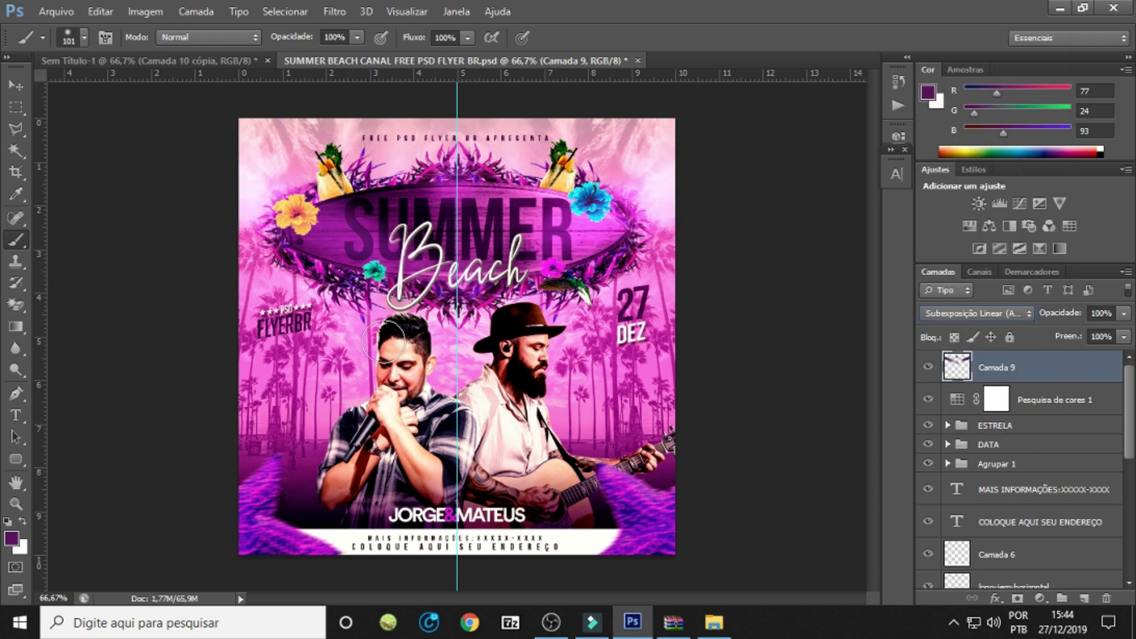
{"action": "left_click", "coordinate": [928, 368]}
Return Explorer to the SUMMER BEACH folder and drag AU_FG_Texture-7 toward Photoshop.
{"action": "left_click", "coordinate": [721, 626]}
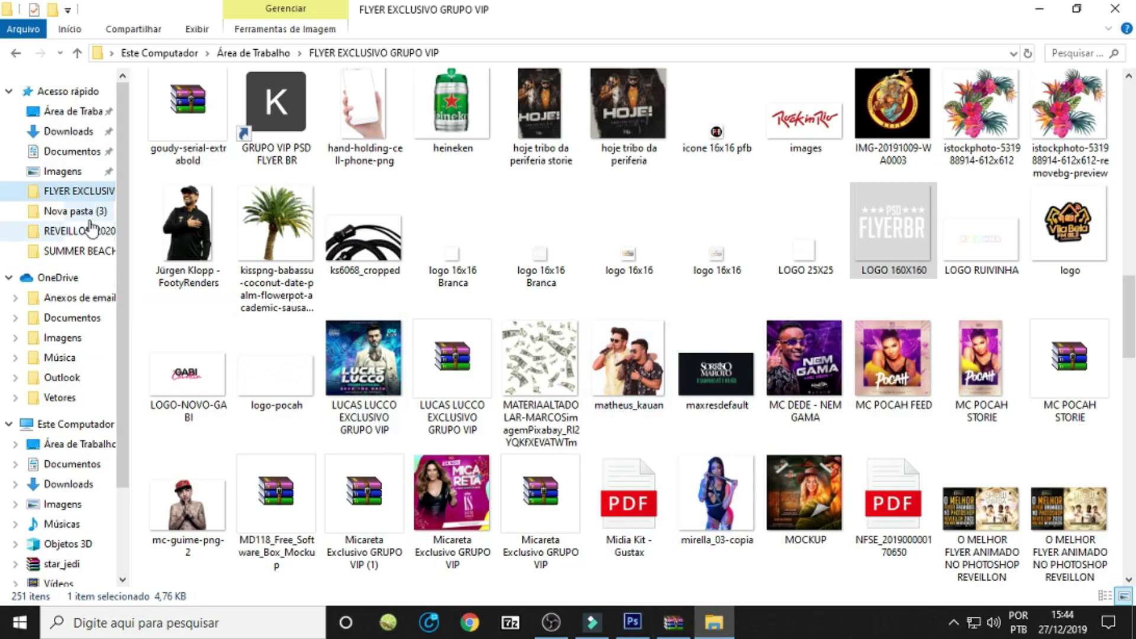
{"action": "left_click", "coordinate": [18, 53]}
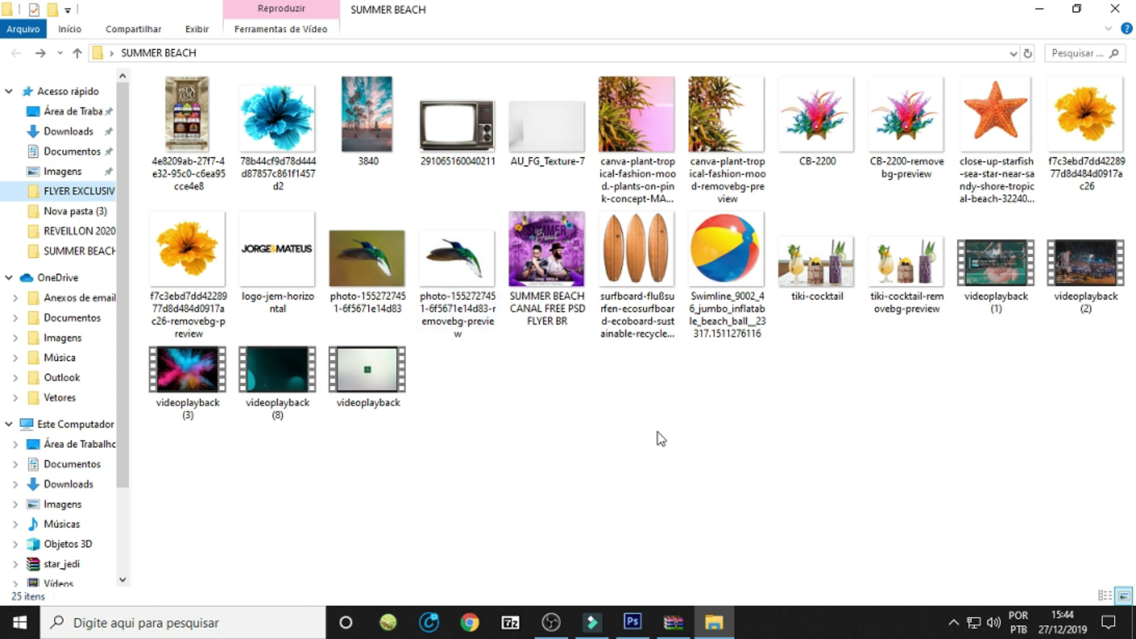
{"action": "left_click_drag", "start_coordinate": [568, 148], "coordinate": [623, 477]}
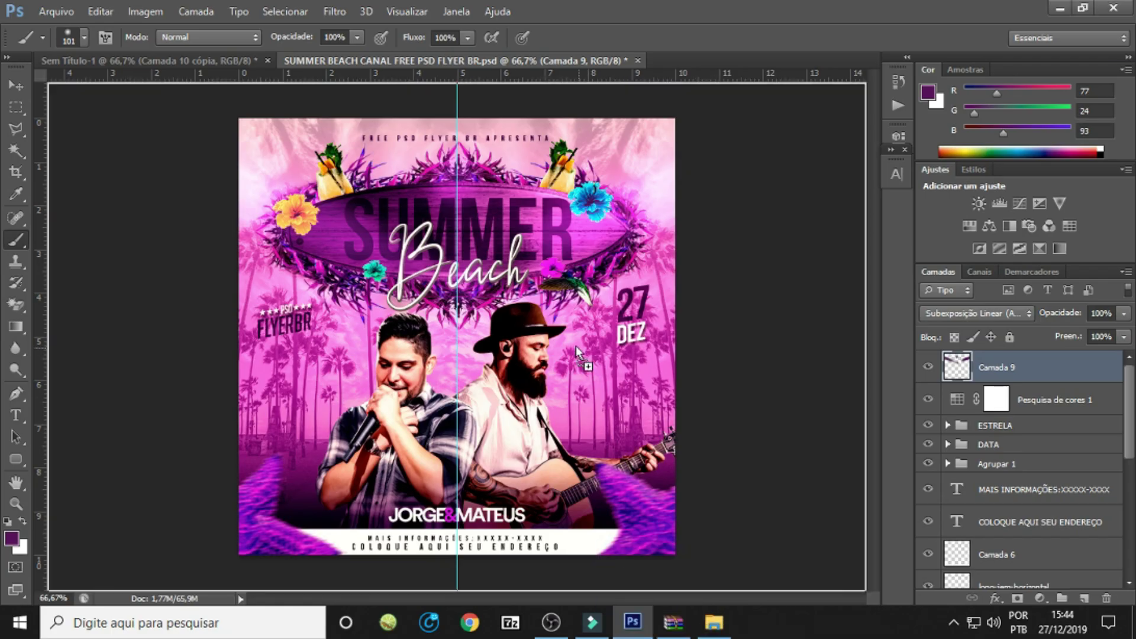
Drop the AU_FG_Texture-7 texture, scale it to cover the whole flyer, and rasterize it.
{"action": "left_click_drag", "start_coordinate": [624, 474], "coordinate": [629, 255]}
{"action": "left_click_drag", "start_coordinate": [679, 193], "coordinate": [824, 121]}
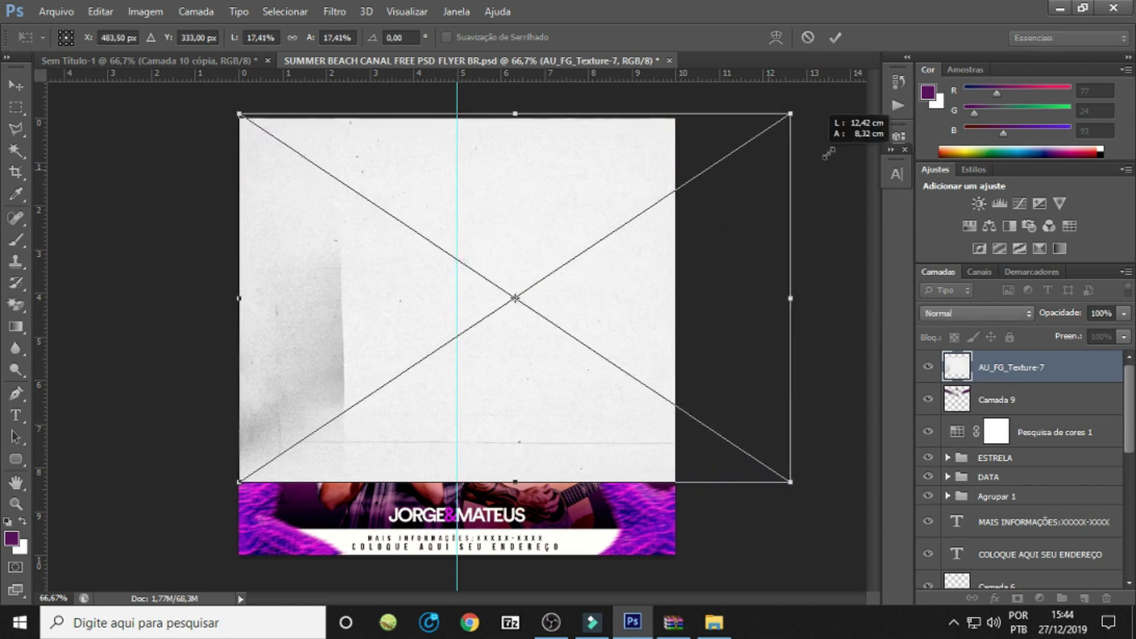
{"action": "left_click_drag", "start_coordinate": [614, 279], "coordinate": [533, 360]}
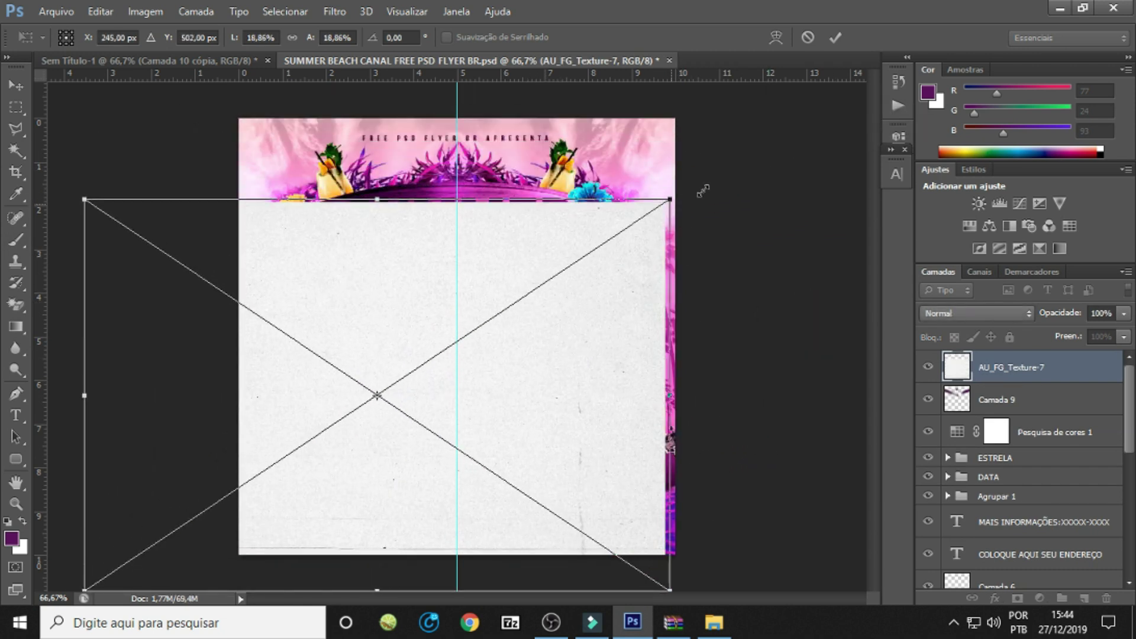
{"action": "left_click_drag", "start_coordinate": [686, 195], "coordinate": [828, 86]}
{"action": "mouse_move", "coordinate": [713, 241]}
{"action": "left_mouse_down"}
{"action": "mouse_move", "coordinate": [678, 251]}
{"action": "mouse_move", "coordinate": [697, 272]}
{"action": "left_mouse_up"}
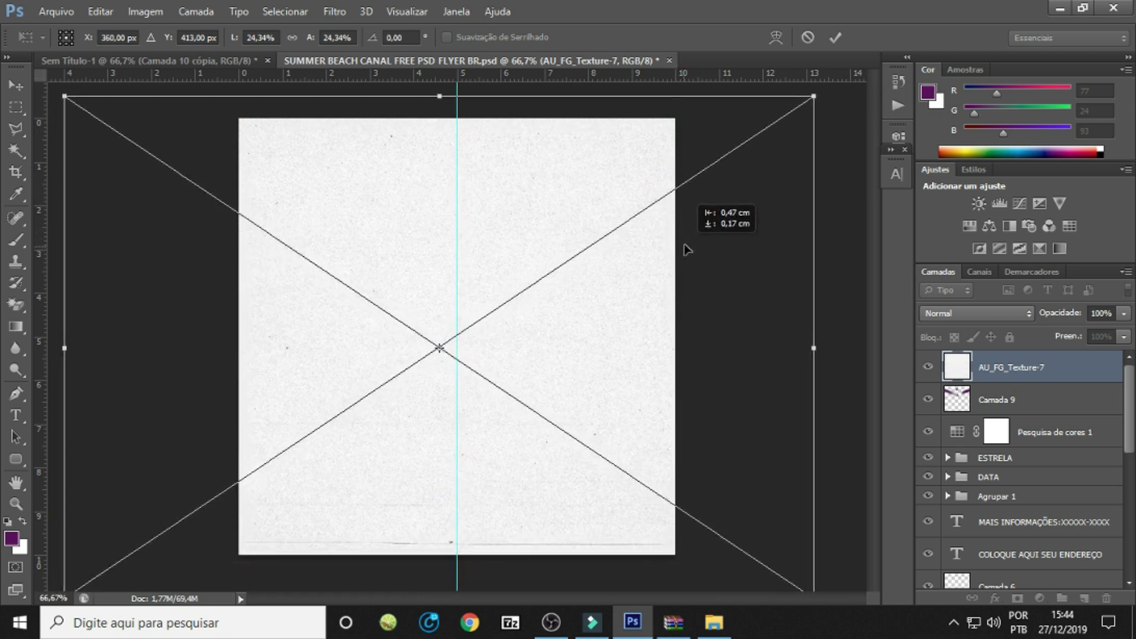
{"action": "key", "text": "Return"}
{"action": "key", "text": "b"}
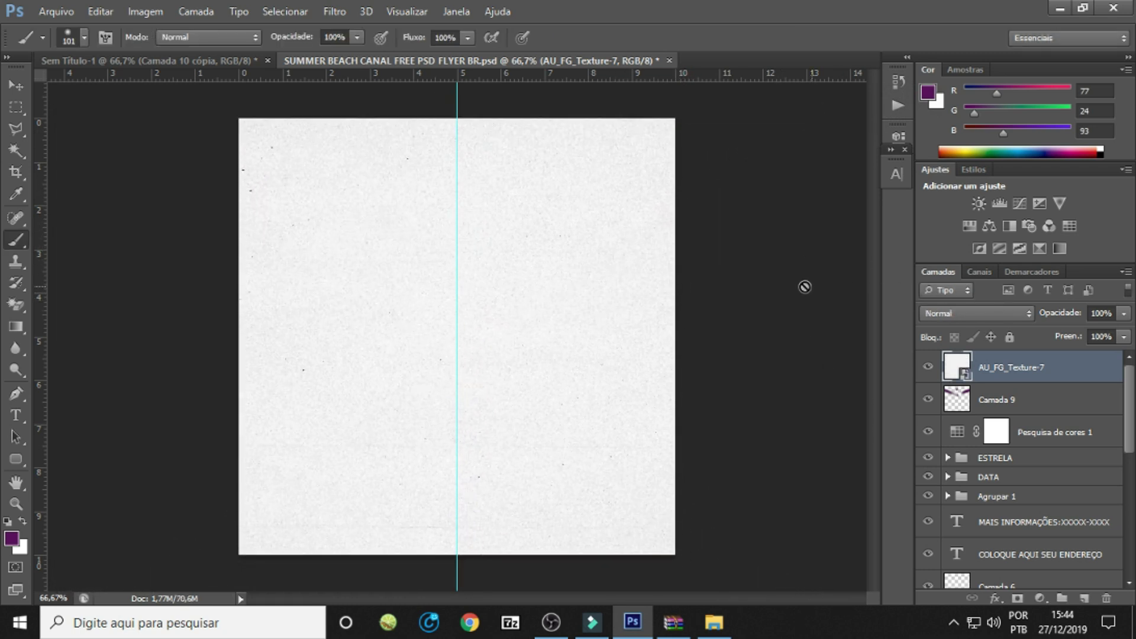
{"action": "left_click", "coordinate": [504, 239]}
{"action": "left_click", "coordinate": [541, 253]}
Set the texture's blend mode to Multiplicação after trying Superexposição de Cores.
{"action": "left_click", "coordinate": [965, 313]}
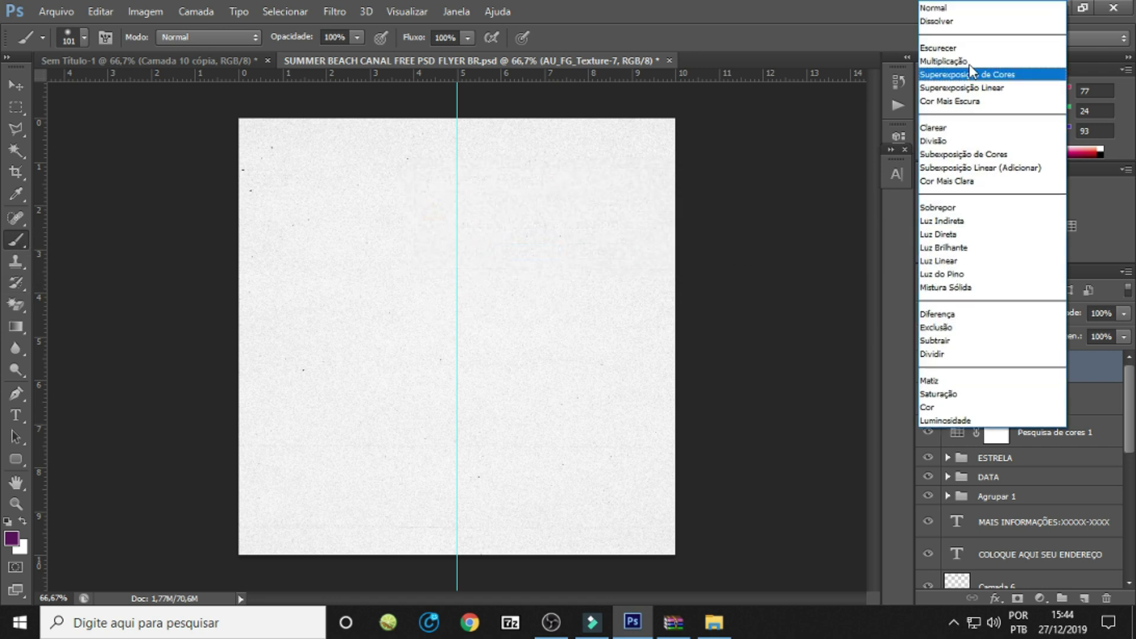
{"action": "left_click", "coordinate": [961, 73]}
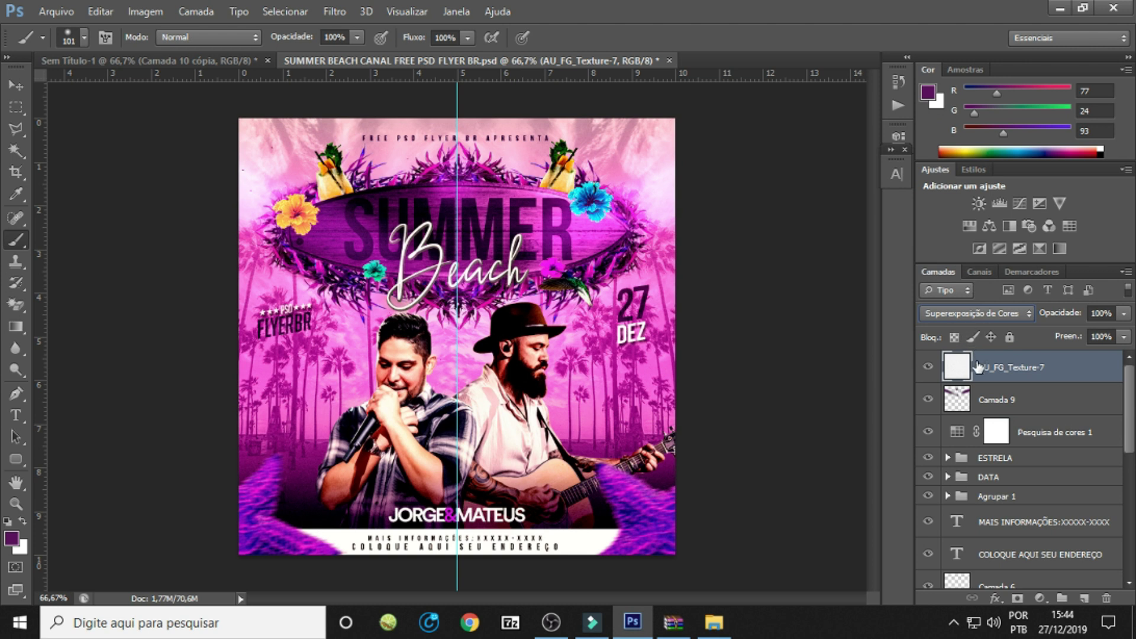
{"action": "left_click", "coordinate": [929, 368]}
{"action": "left_click", "coordinate": [929, 366]}
{"action": "left_click", "coordinate": [1000, 314]}
{"action": "left_click", "coordinate": [979, 57]}
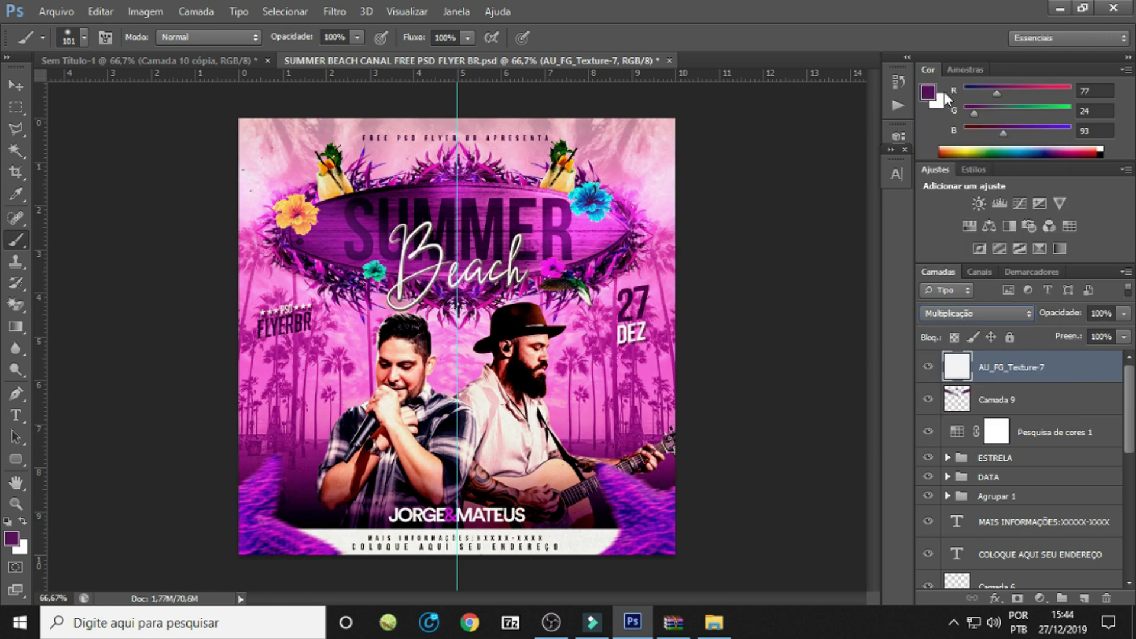
{"action": "left_click", "coordinate": [929, 368]}
Save with Ctrl+S, merge visible layers into Plano de Fundo, and Alt+Tab to Explorer.
{"action": "key", "text": "ctrl+s"}
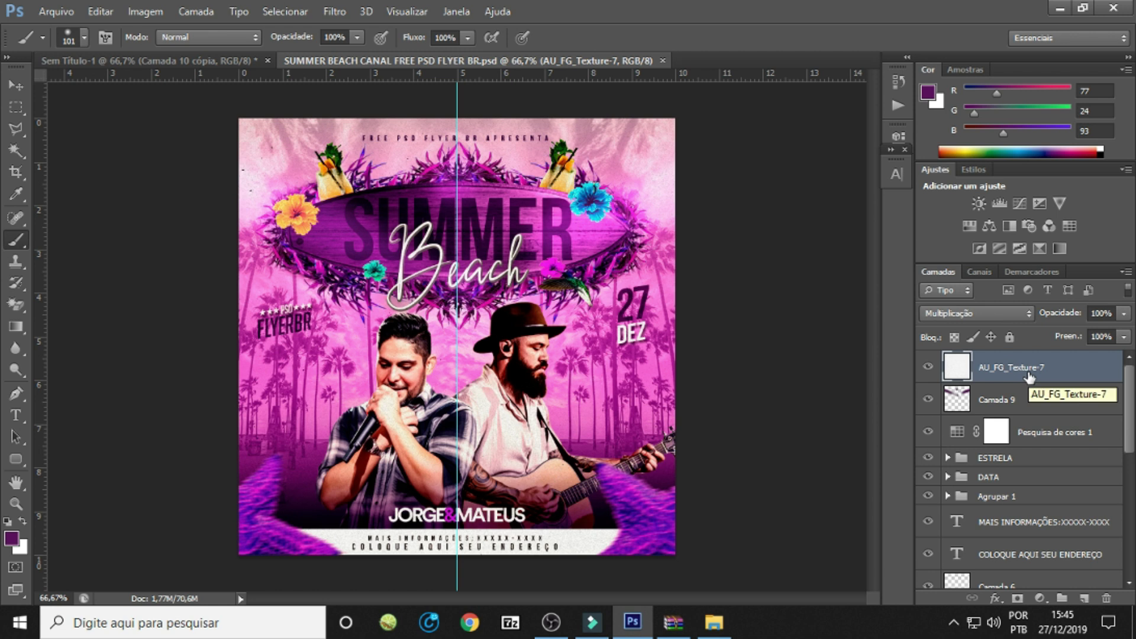
{"action": "right_click", "coordinate": [1019, 376]}
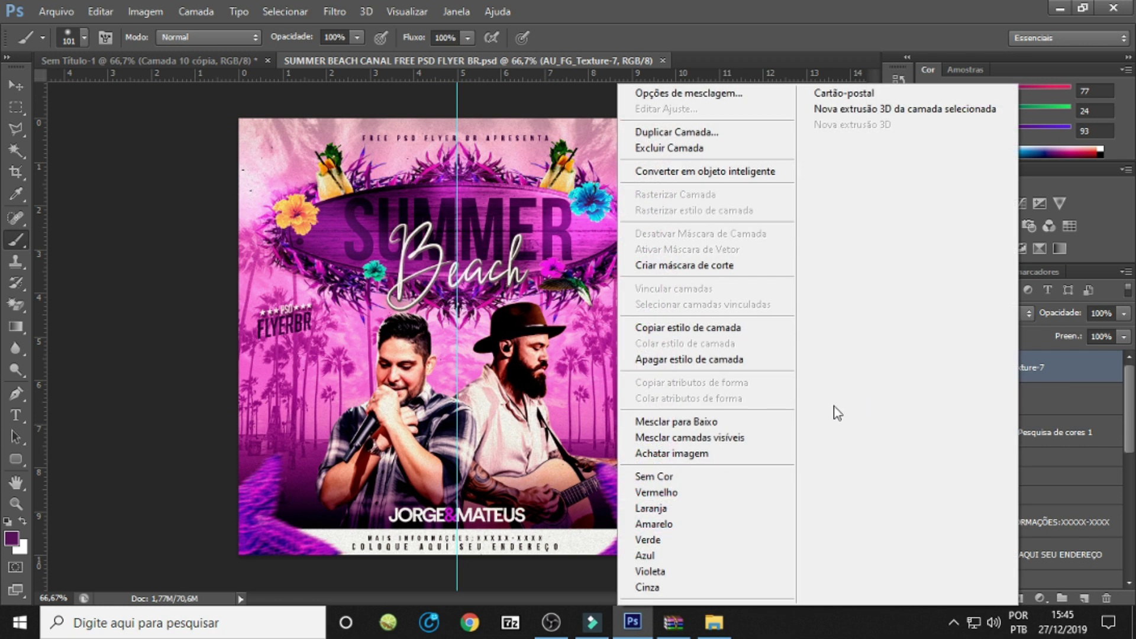
{"action": "left_click", "coordinate": [748, 439]}
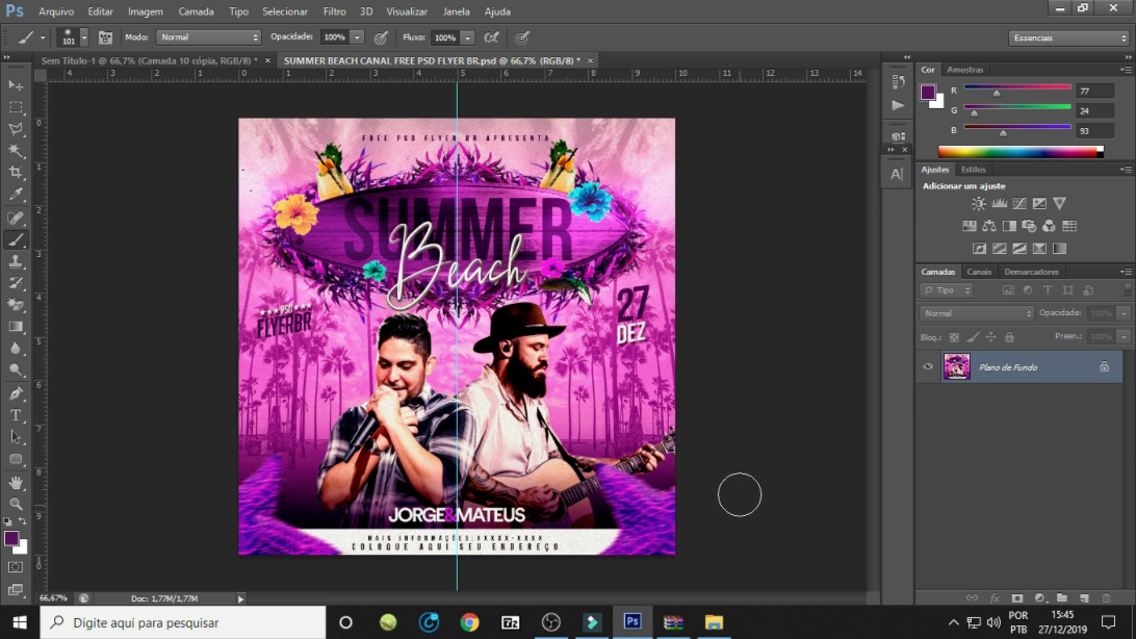
{"action": "key", "text": "alt+Tab"}
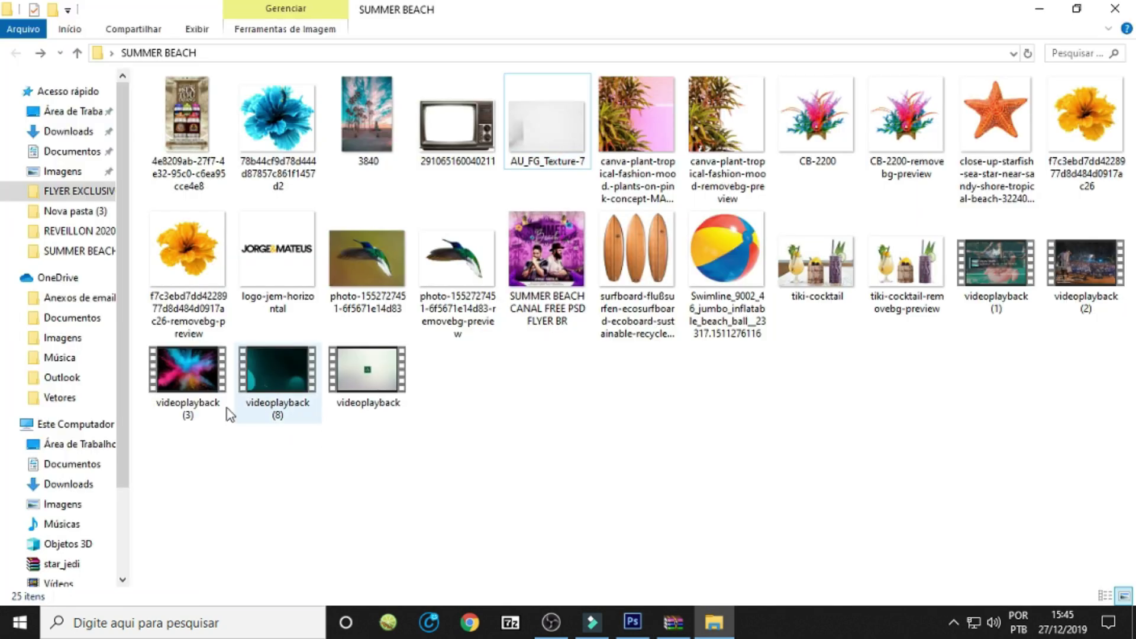
Select videoplayback (3) and videoplayback (8) and drag both clips toward the flyer.
{"action": "left_click", "coordinate": [203, 389]}
{"action": "key", "text": "Right"}
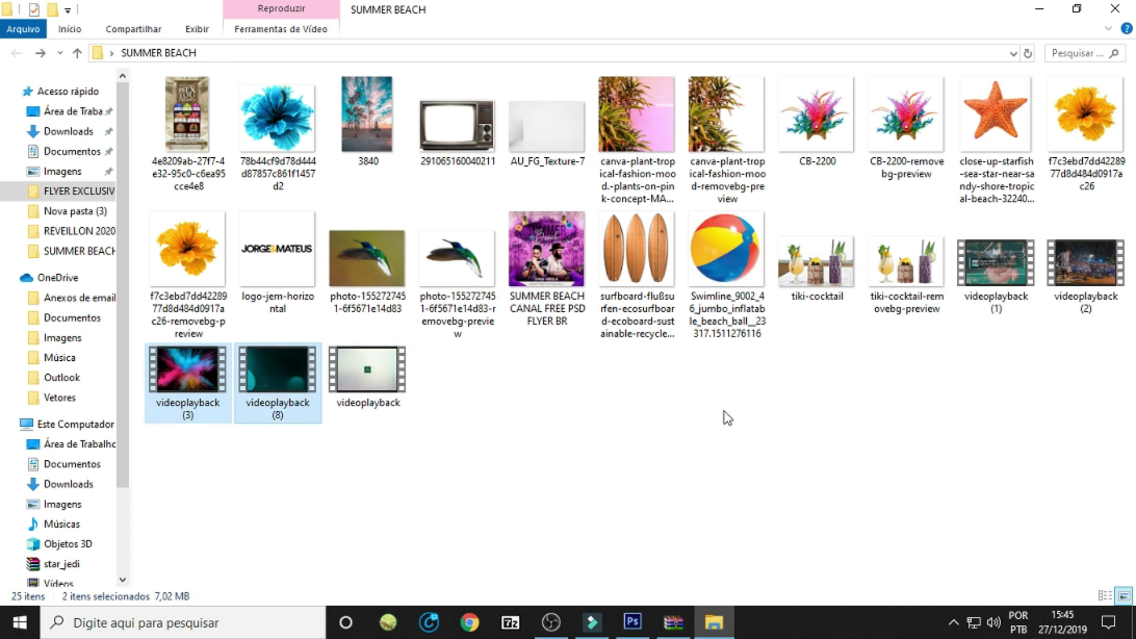
{"action": "left_click", "coordinate": [655, 426]}
{"action": "left_click", "coordinate": [187, 380]}
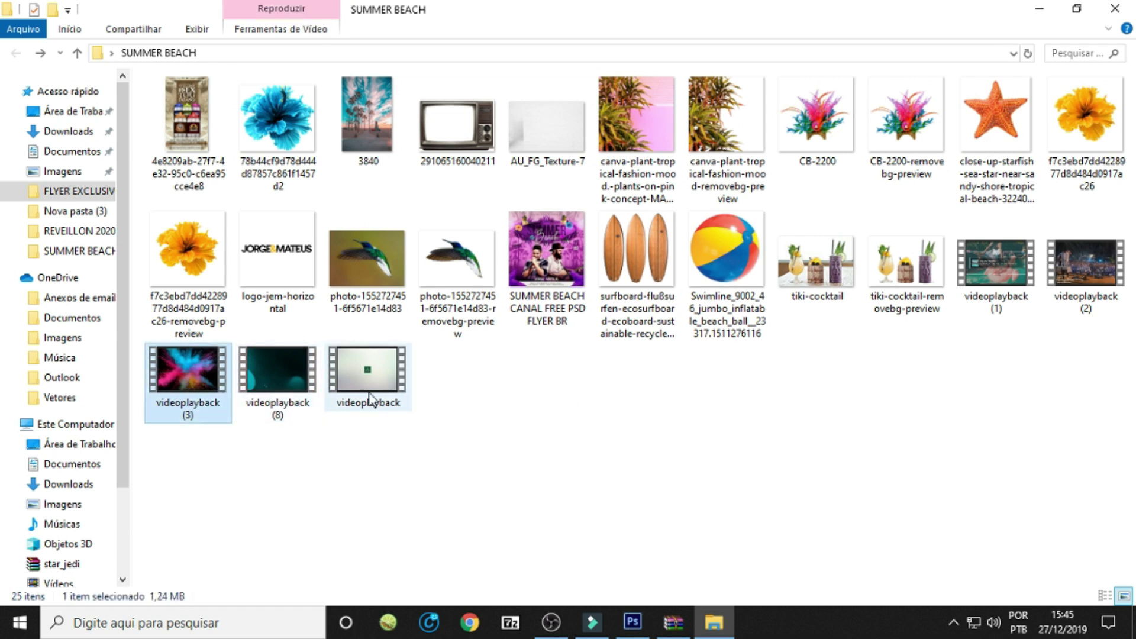
{"action": "left_click", "coordinate": [268, 374]}
{"action": "left_click", "coordinate": [366, 385]}
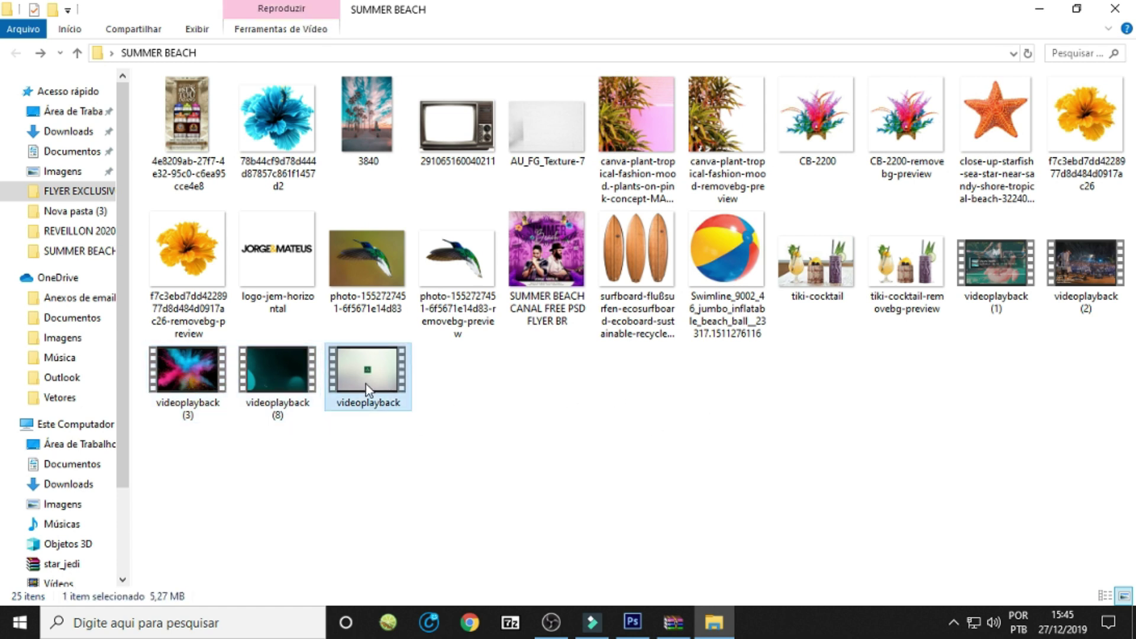
{"action": "left_click", "coordinate": [176, 384]}
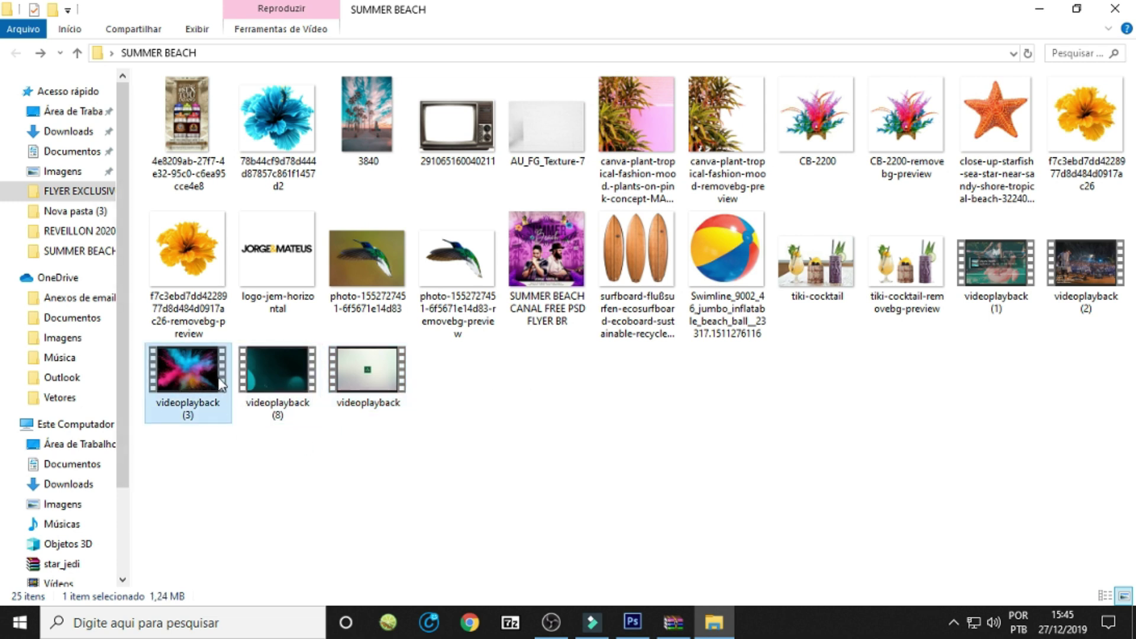
{"action": "left_click", "coordinate": [998, 263]}
{"action": "left_click", "coordinate": [438, 451]}
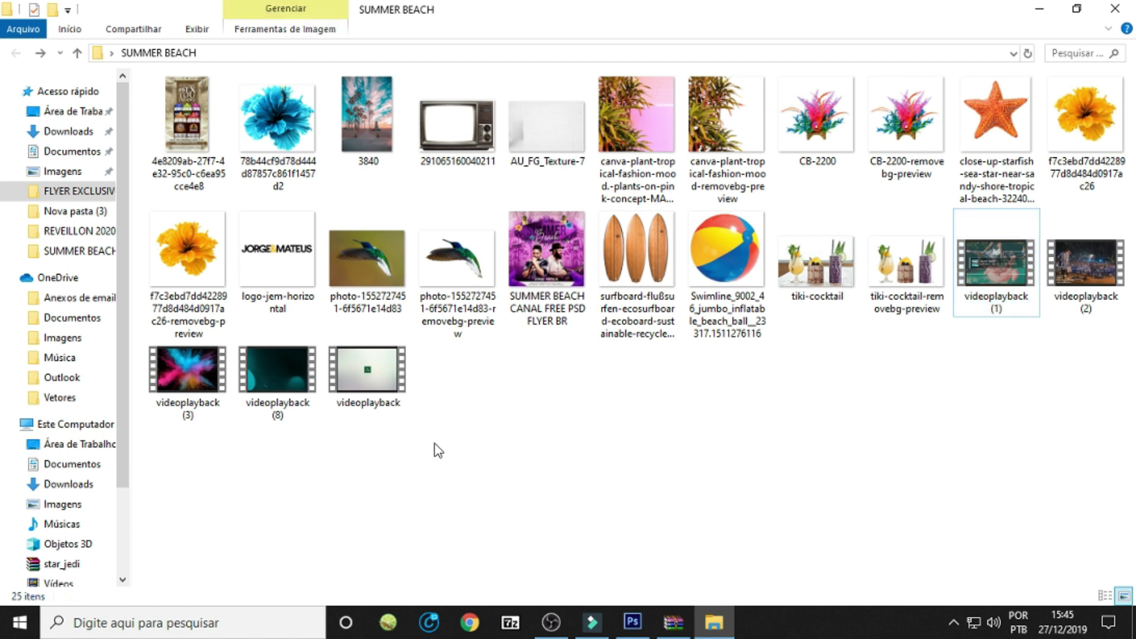
{"action": "left_click", "coordinate": [207, 391]}
{"action": "left_click", "coordinate": [254, 392], "text": "ctrl"}
{"action": "mouse_move", "coordinate": [269, 393]}
{"action": "left_mouse_down"}
{"action": "mouse_move", "coordinate": [564, 542]}
{"action": "mouse_move", "coordinate": [630, 615]}
{"action": "mouse_move", "coordinate": [566, 376]}
{"action": "left_mouse_up"}
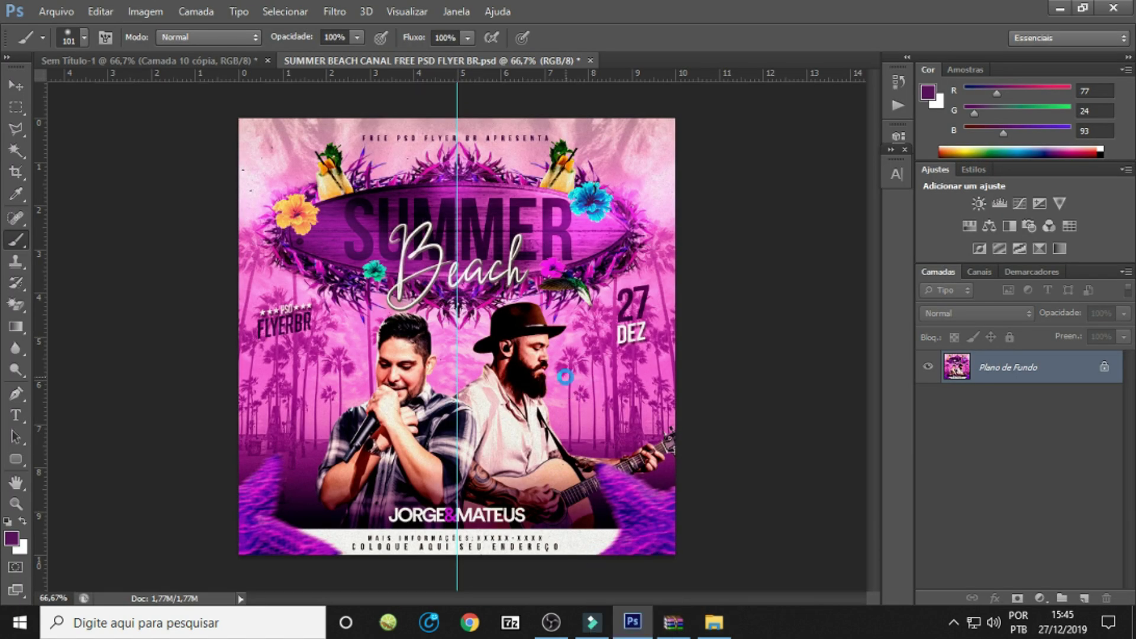
Place videoplayback (3) and (8) on the flyer, hiding (8) for now.
{"action": "key", "text": "Return"}
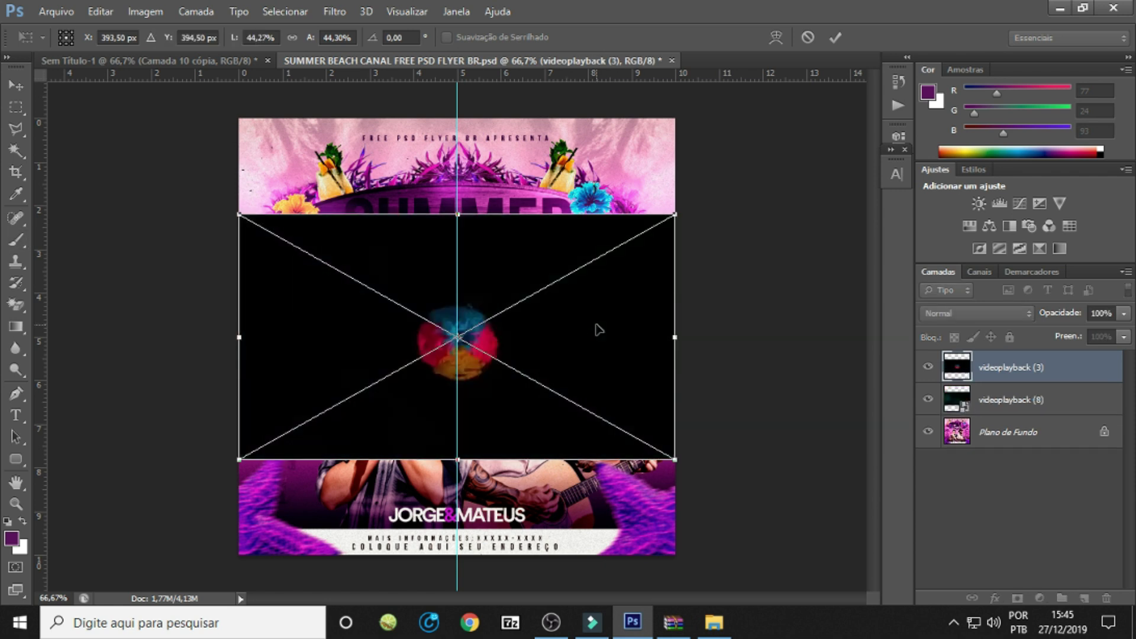
{"action": "key", "text": "Return"}
{"action": "left_click", "coordinate": [945, 407]}
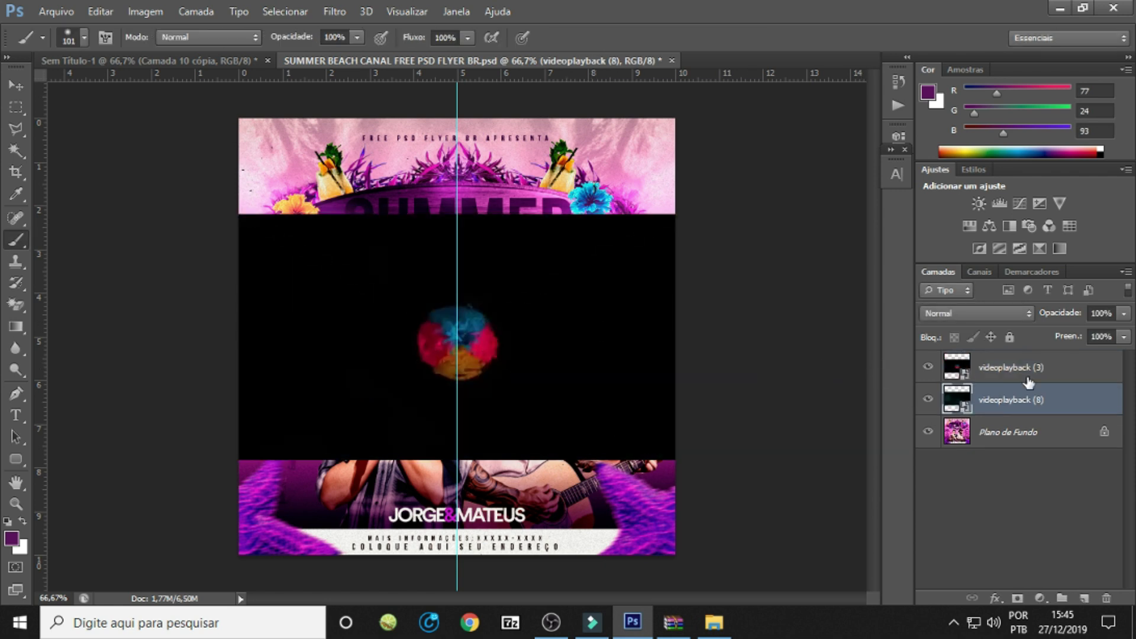
{"action": "left_click", "coordinate": [928, 400]}
{"action": "left_click", "coordinate": [953, 371]}
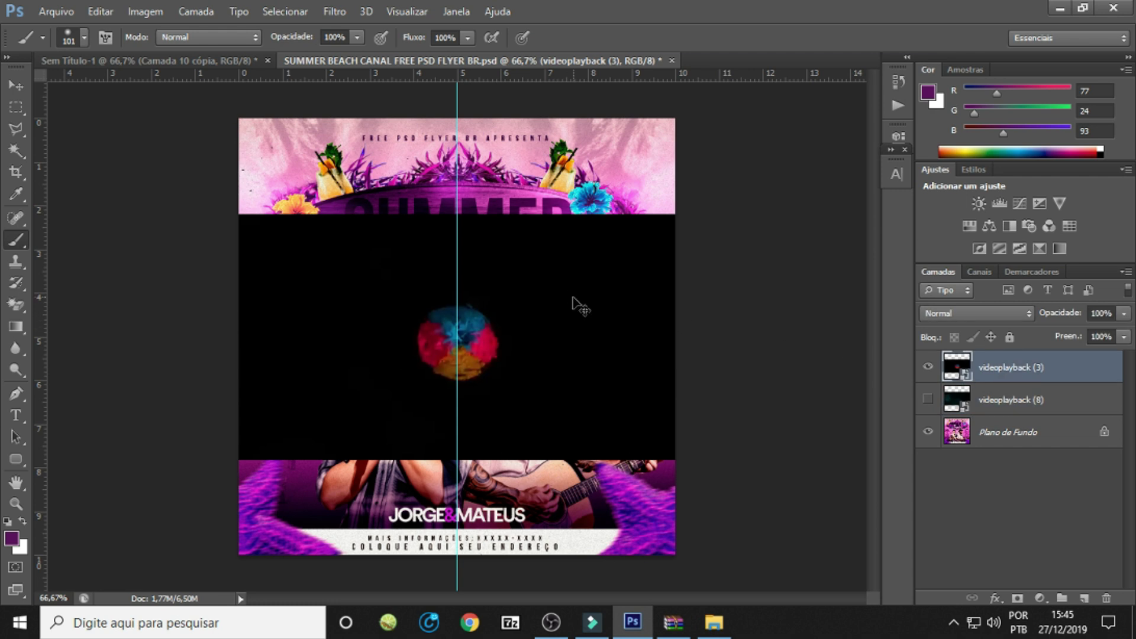
{"action": "key", "text": "ctrl+minus"}
{"action": "key", "text": "ctrl+minus"}
Enlarge videoplayback (3) to about 164% and centre it over the flyer.
{"action": "key", "text": "ctrl+t"}
{"action": "mouse_move", "coordinate": [575, 284]}
{"action": "left_mouse_down"}
{"action": "mouse_move", "coordinate": [723, 213]}
{"action": "mouse_move", "coordinate": [562, 282]}
{"action": "mouse_move", "coordinate": [602, 279]}
{"action": "left_mouse_up"}
{"action": "mouse_move", "coordinate": [749, 165]}
{"action": "left_mouse_down"}
{"action": "mouse_move", "coordinate": [813, 159]}
{"action": "mouse_move", "coordinate": [887, 116]}
{"action": "left_mouse_up"}
{"action": "left_click_drag", "start_coordinate": [686, 289], "coordinate": [619, 318]}
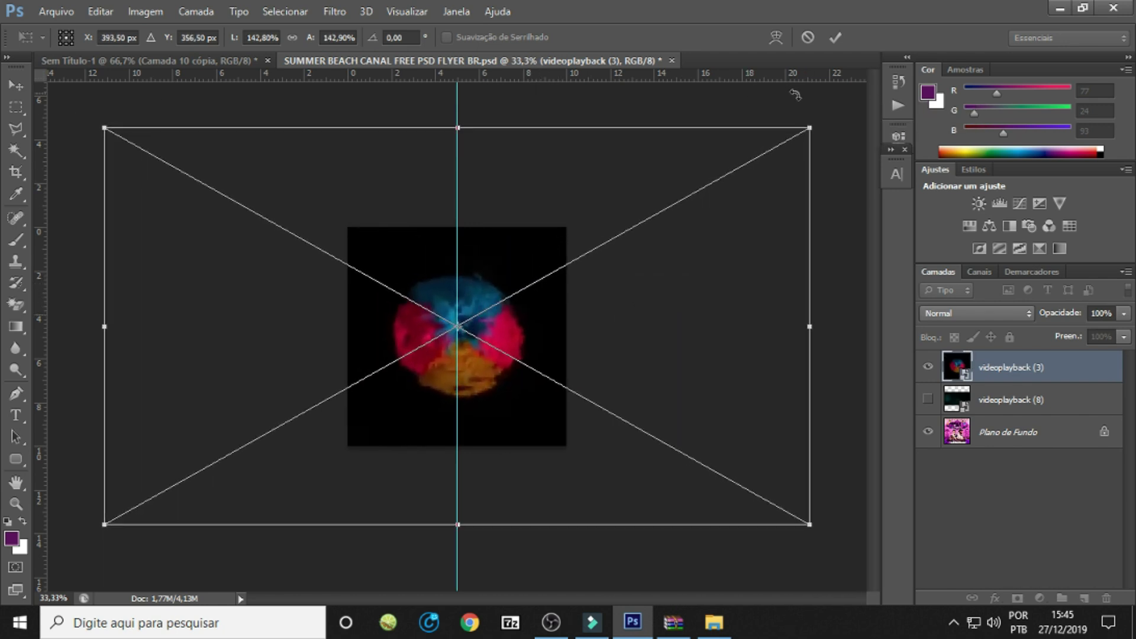
{"action": "left_click_drag", "start_coordinate": [810, 127], "coordinate": [871, 94]}
{"action": "left_click_drag", "start_coordinate": [657, 265], "coordinate": [626, 293]}
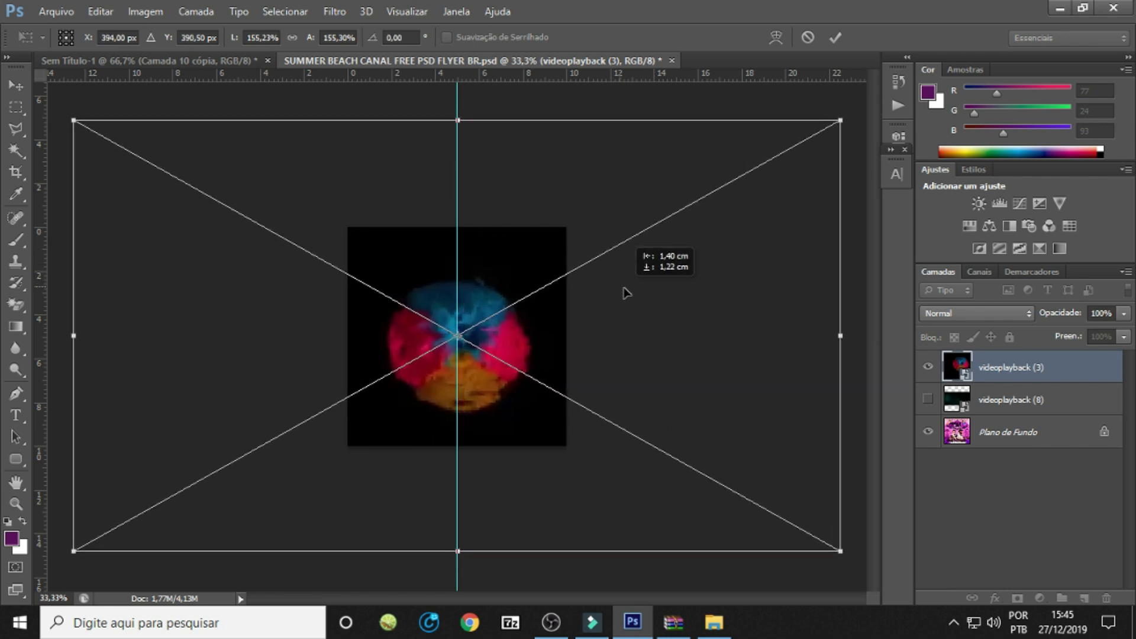
{"action": "left_click_drag", "start_coordinate": [841, 119], "coordinate": [861, 102]}
{"action": "left_click_drag", "start_coordinate": [716, 278], "coordinate": [693, 294]}
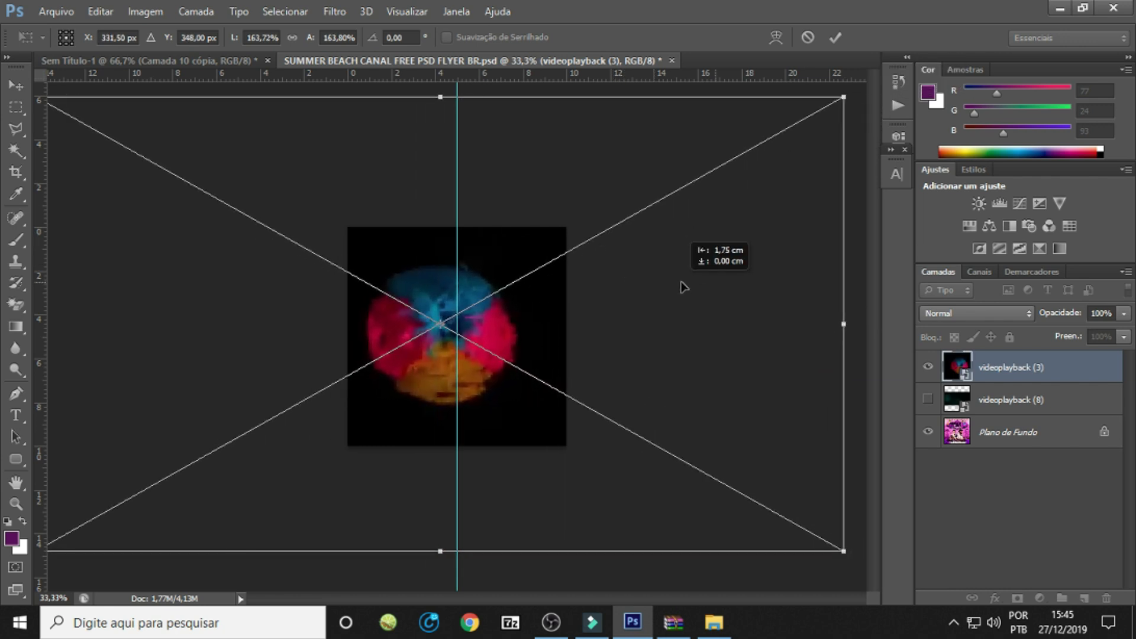
{"action": "key", "text": "Return"}
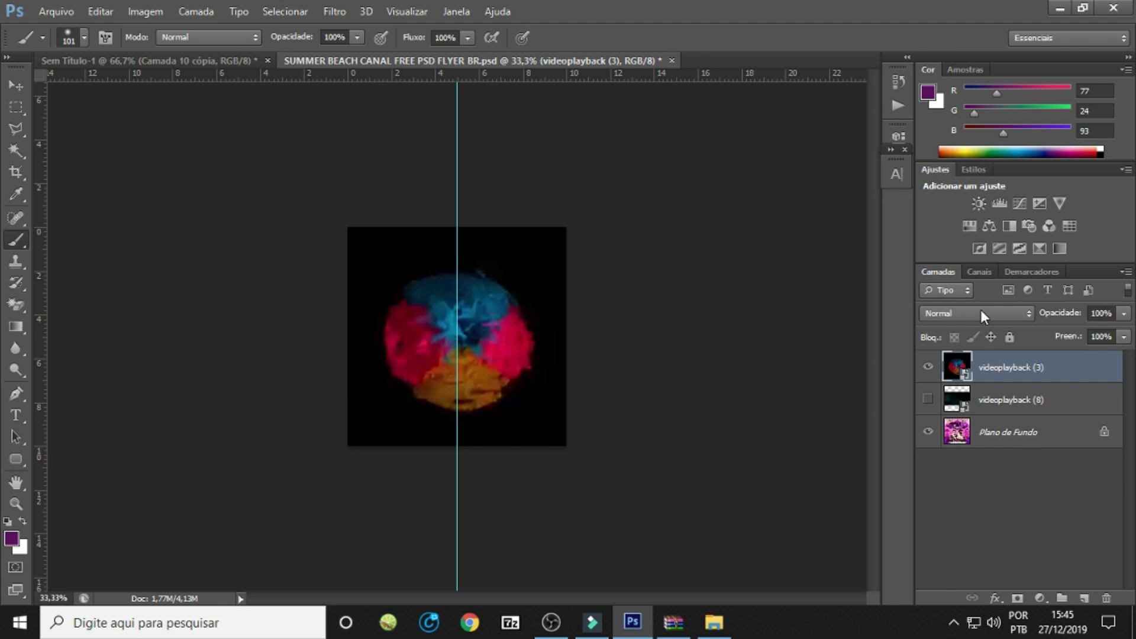
Blend videoplayback (3) as Subexposição Linear (Adicionar).
{"action": "left_click", "coordinate": [981, 310]}
{"action": "left_click", "coordinate": [1017, 170]}
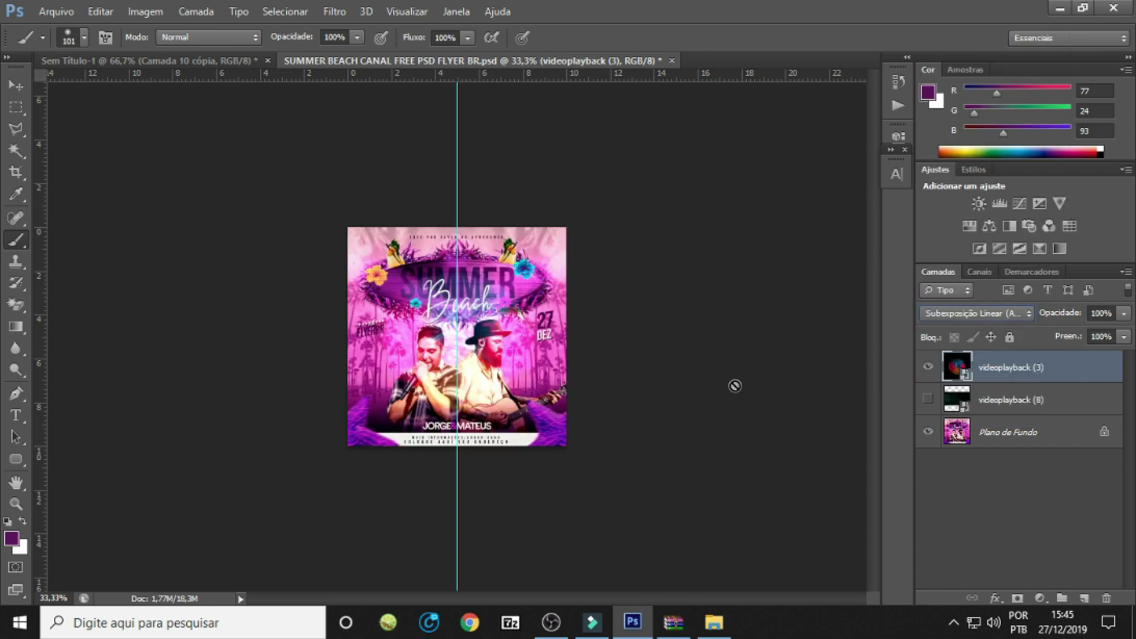
{"action": "left_click", "coordinate": [456, 14]}
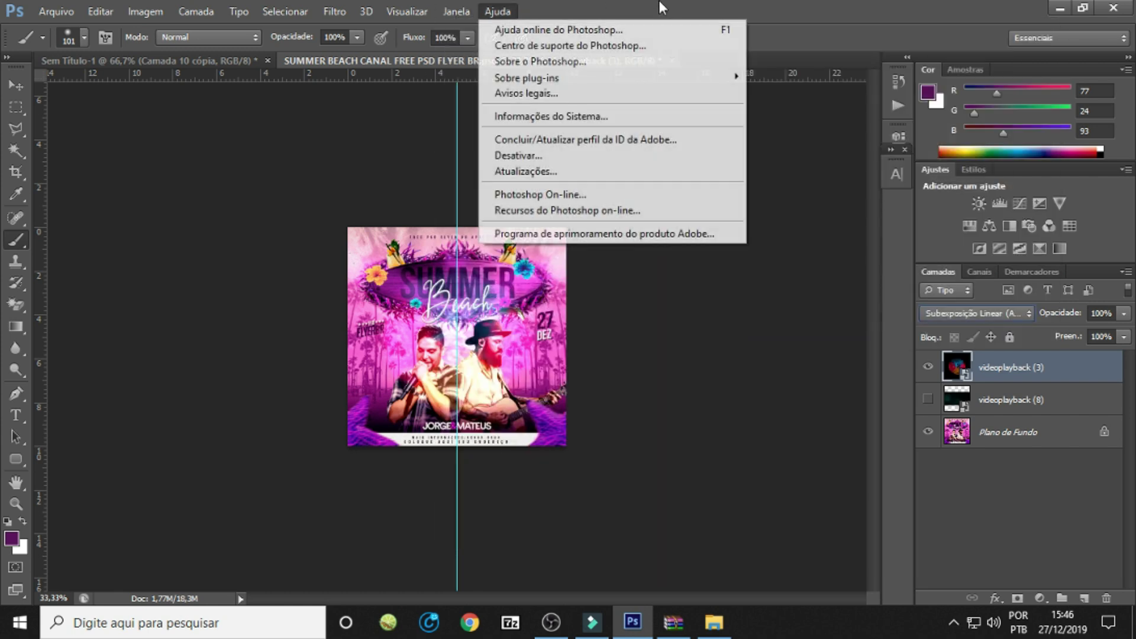
{"action": "left_click", "coordinate": [498, 11]}
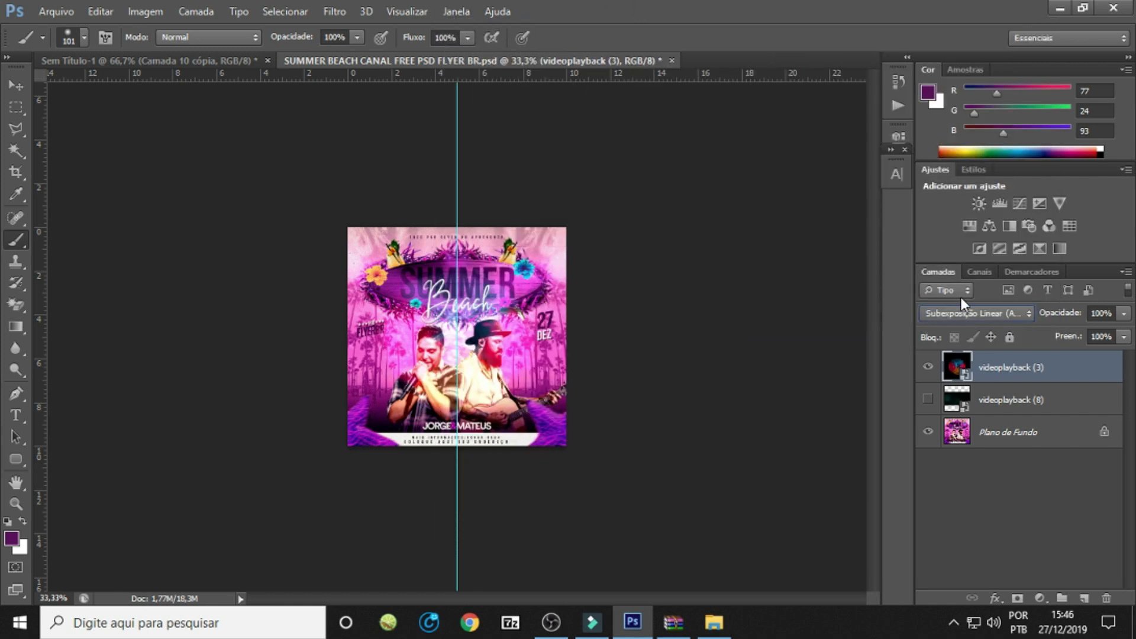
Show videoplayback (8) above (3), enlarge it over the flyer, and blend it Subexposição Linear.
{"action": "left_click", "coordinate": [928, 401]}
{"action": "left_click_drag", "start_coordinate": [1002, 400], "coordinate": [1001, 355]}
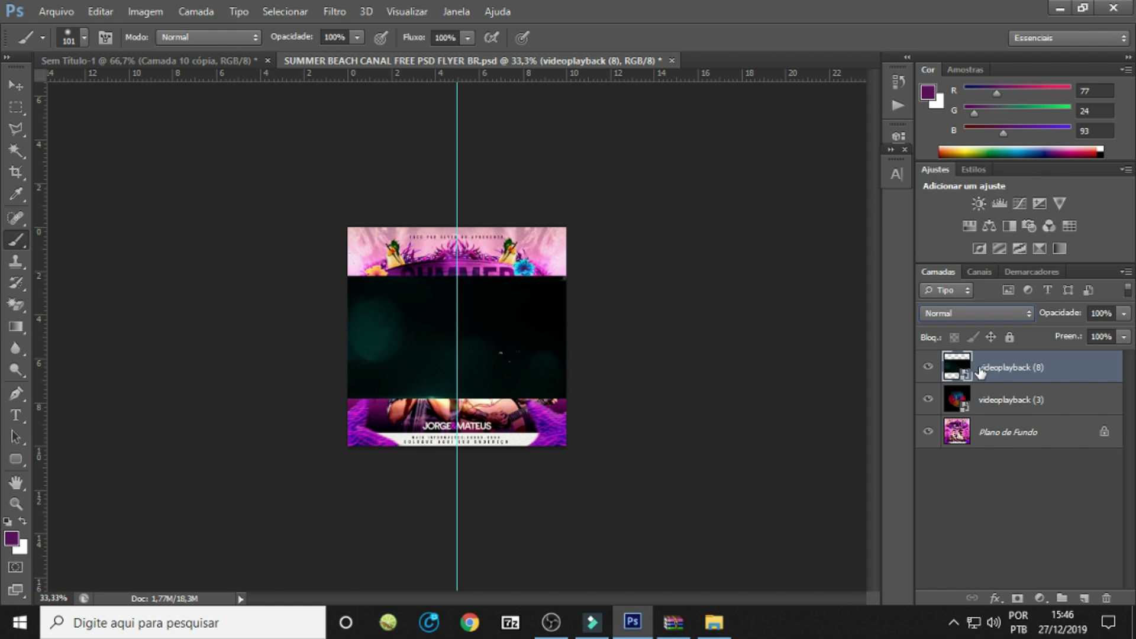
{"action": "key", "text": "ctrl+t"}
{"action": "left_click_drag", "start_coordinate": [567, 225], "coordinate": [824, 132]}
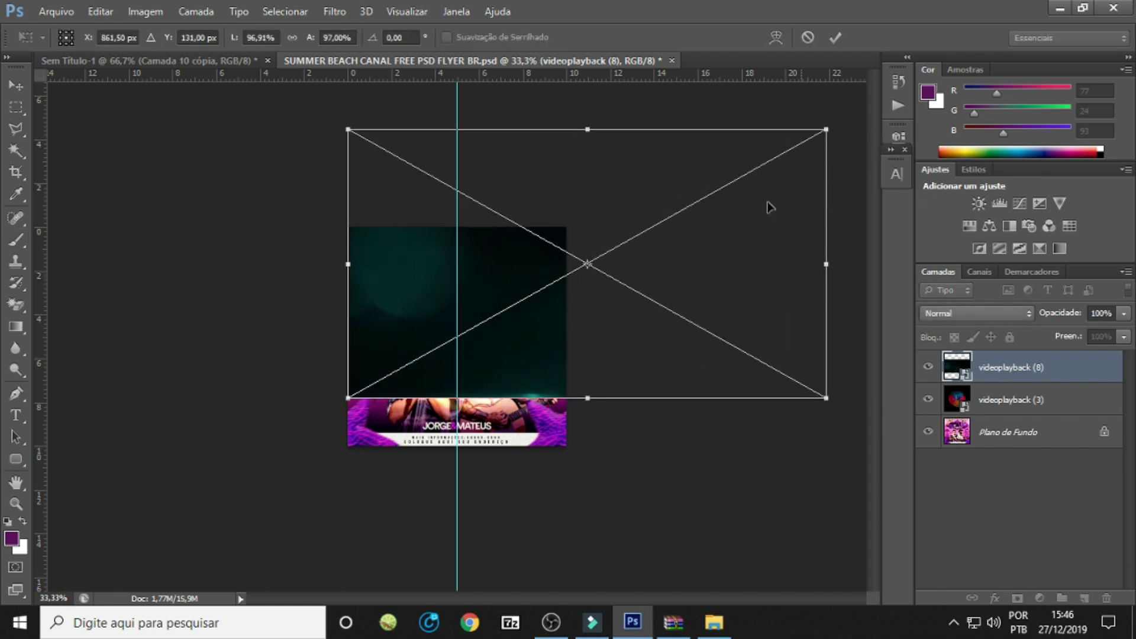
{"action": "left_click_drag", "start_coordinate": [707, 247], "coordinate": [595, 310]}
{"action": "key", "text": "Return"}
{"action": "left_click", "coordinate": [979, 313]}
{"action": "left_click", "coordinate": [999, 167]}
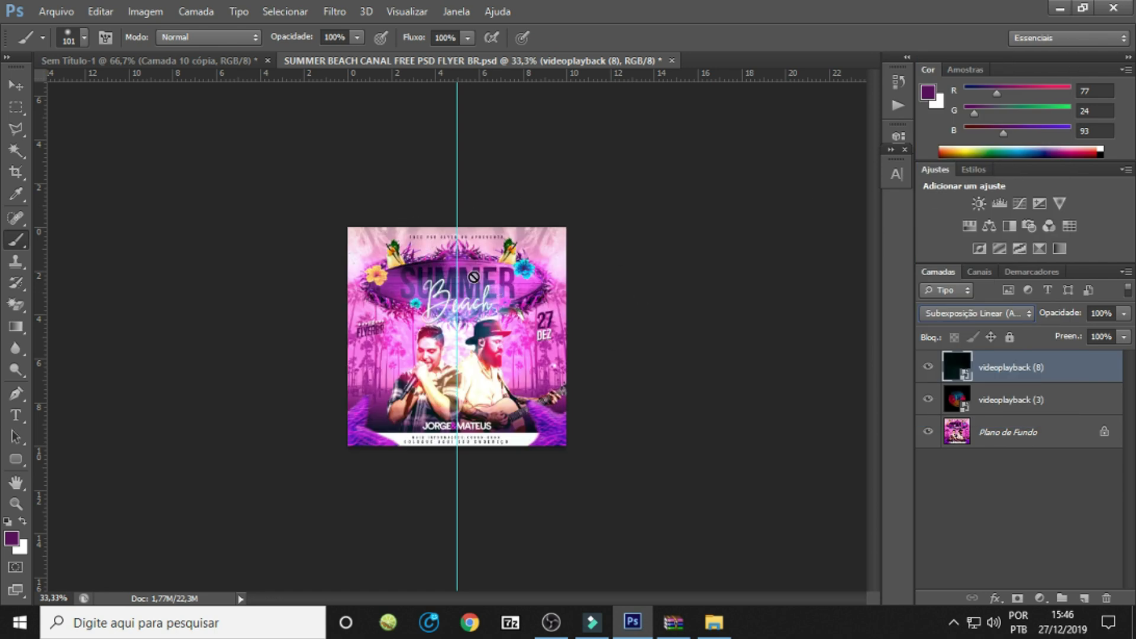
Show the Timeline panel and duplicate the Plano de Fundo layer.
{"action": "left_click", "coordinate": [452, 10]}
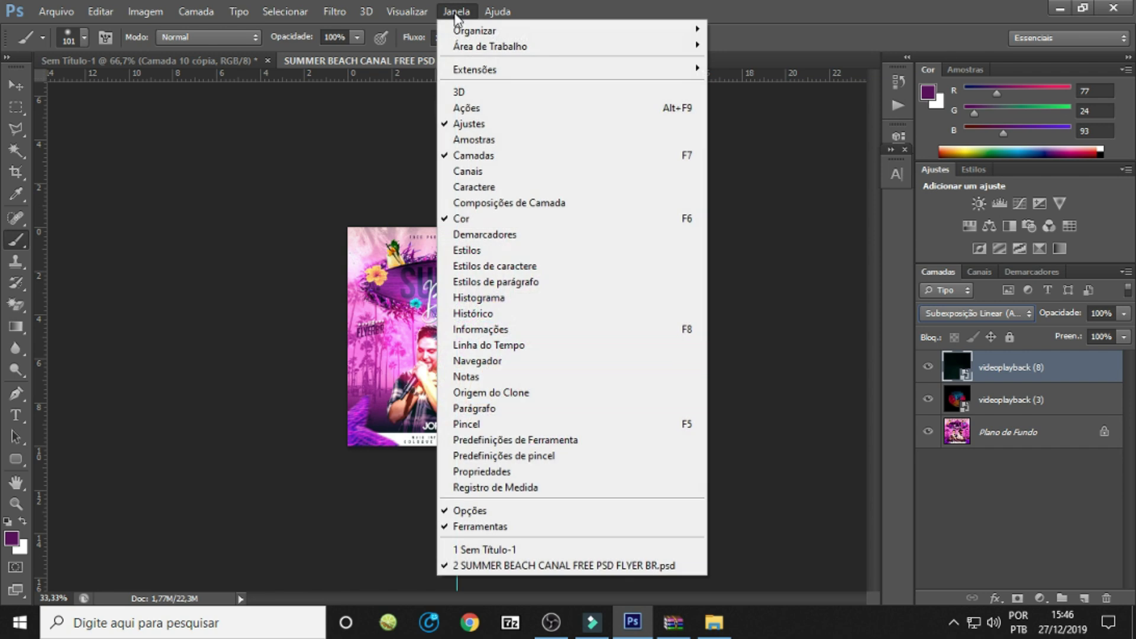
{"action": "left_click", "coordinate": [550, 345]}
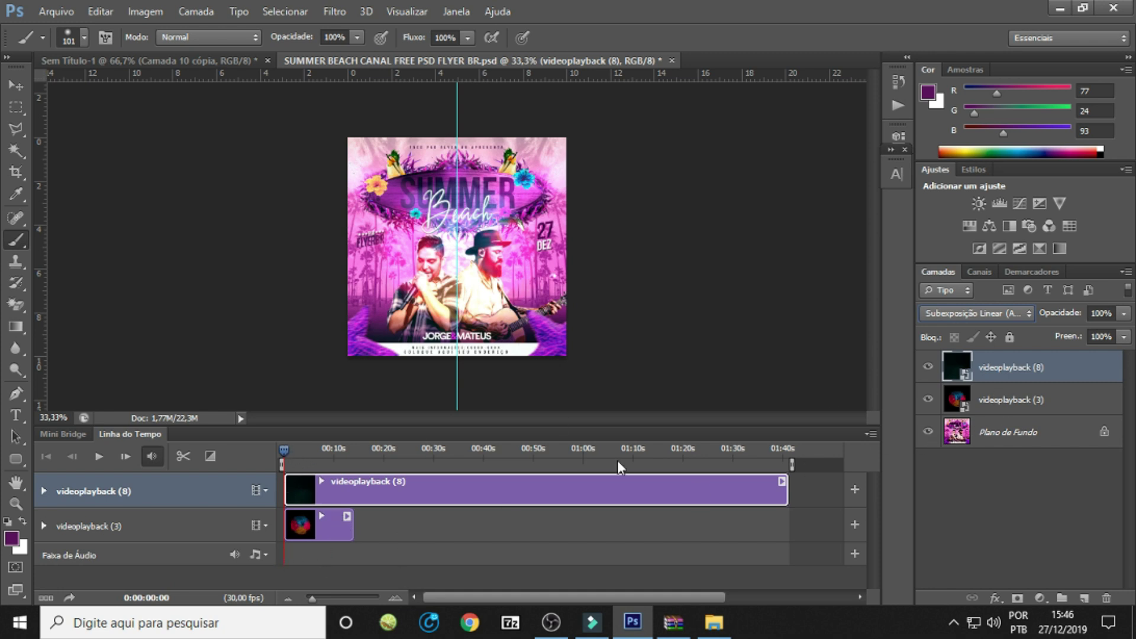
{"action": "left_click", "coordinate": [1098, 441]}
{"action": "key", "text": "ctrl+j"}
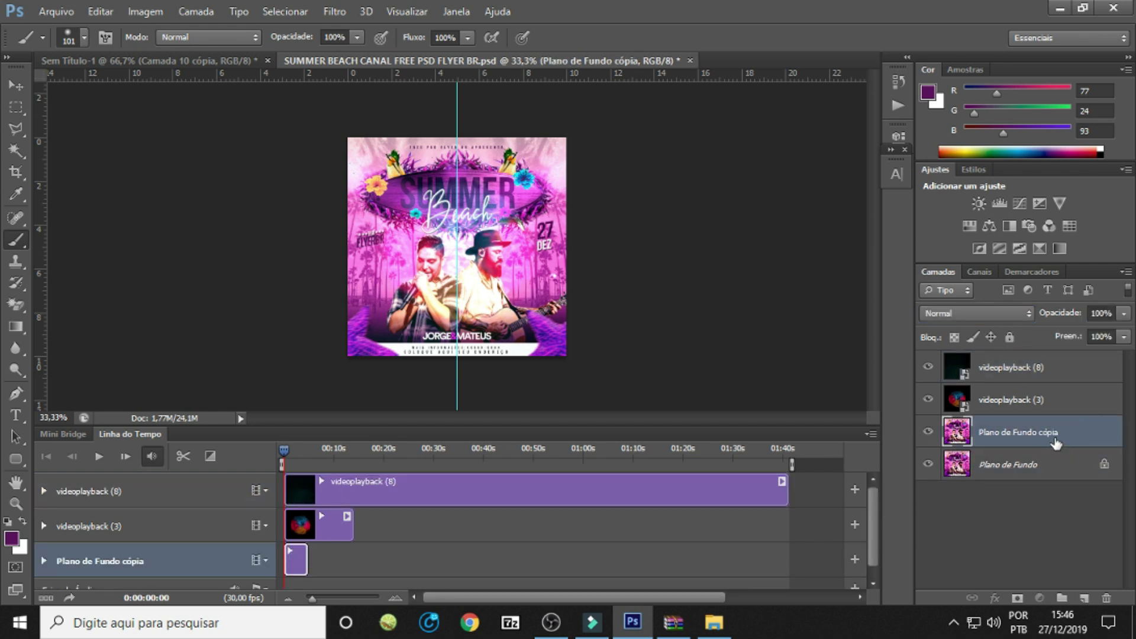
Stretch the Plano de Fundo cópia clip to about 30 s and trim videoplayback (8) to match.
{"action": "left_click_drag", "start_coordinate": [303, 562], "coordinate": [432, 559]}
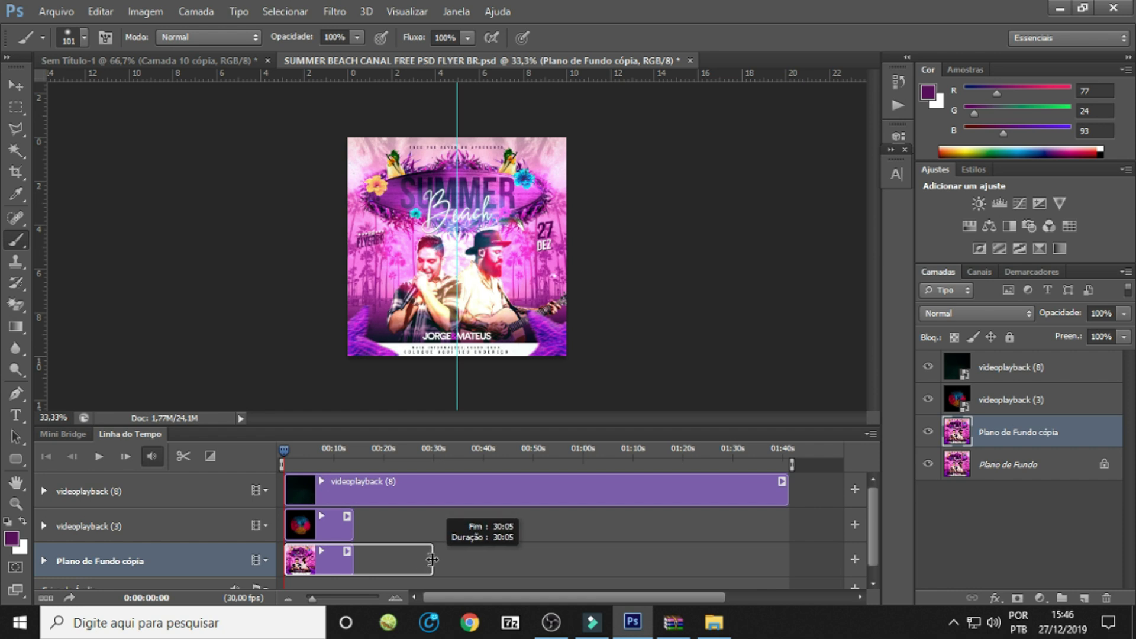
{"action": "left_click_drag", "start_coordinate": [431, 559], "coordinate": [432, 559]}
{"action": "left_click_drag", "start_coordinate": [791, 499], "coordinate": [432, 491]}
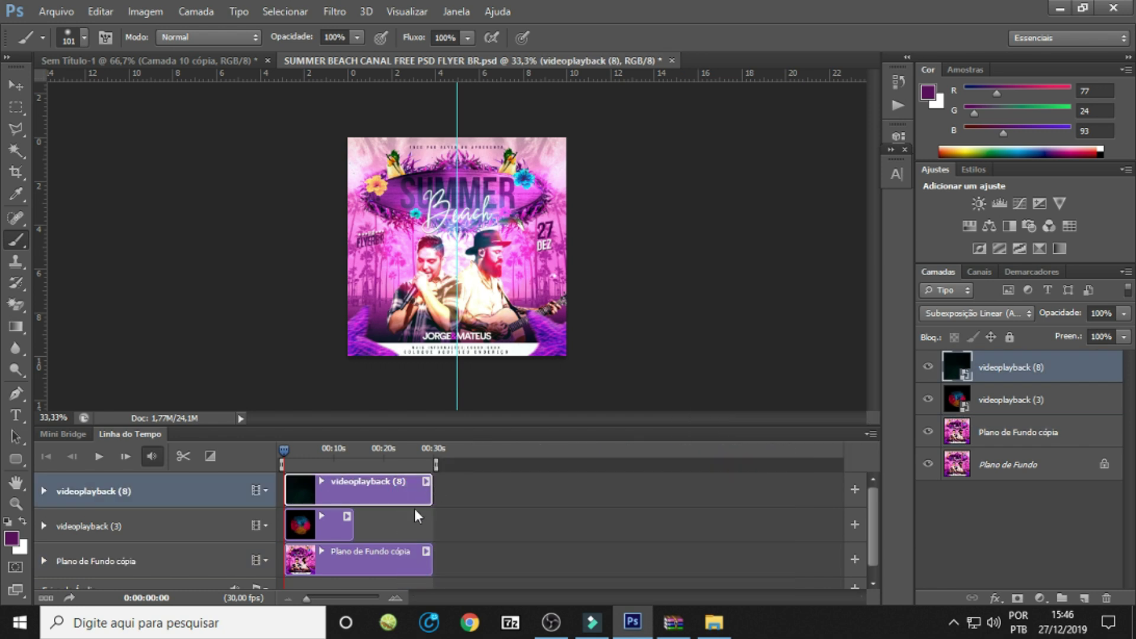
Split the videoplayback (3) clip at about 9 s, delete the first part, and move the rest to the start.
{"action": "left_click", "coordinate": [332, 534]}
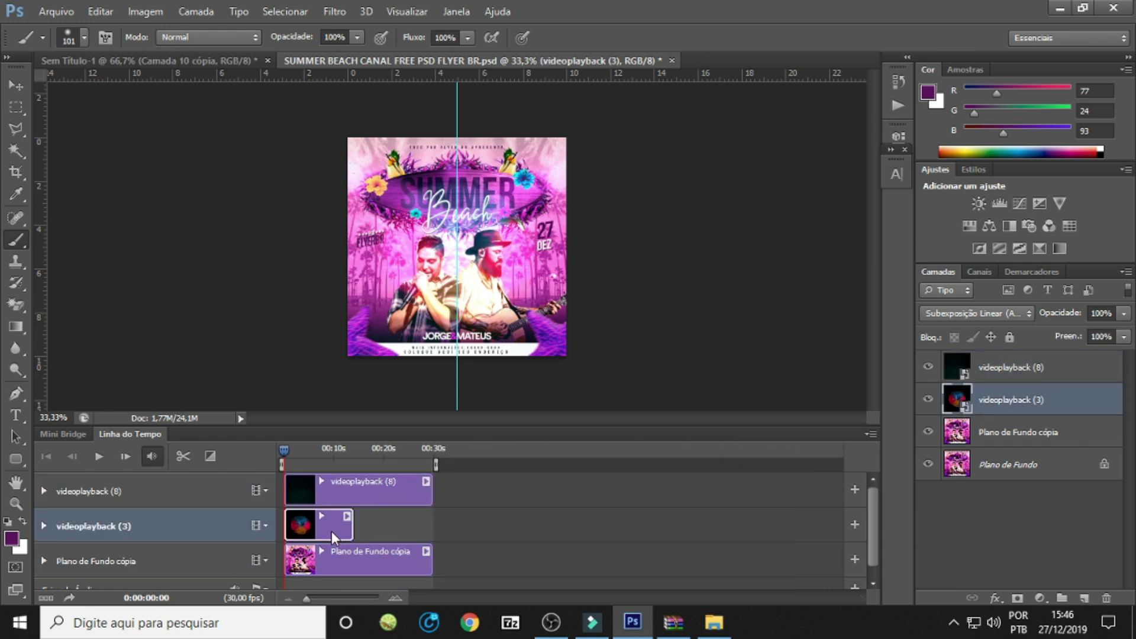
{"action": "left_click", "coordinate": [329, 450]}
{"action": "left_click_drag", "start_coordinate": [337, 452], "coordinate": [354, 446]}
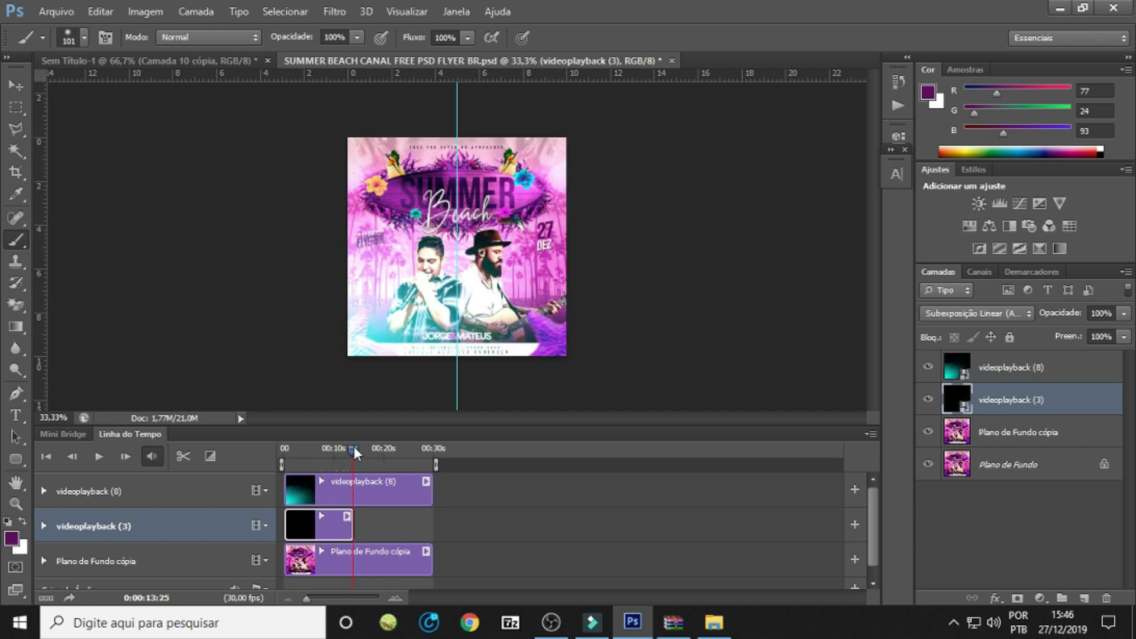
{"action": "left_click_drag", "start_coordinate": [354, 446], "coordinate": [318, 447]}
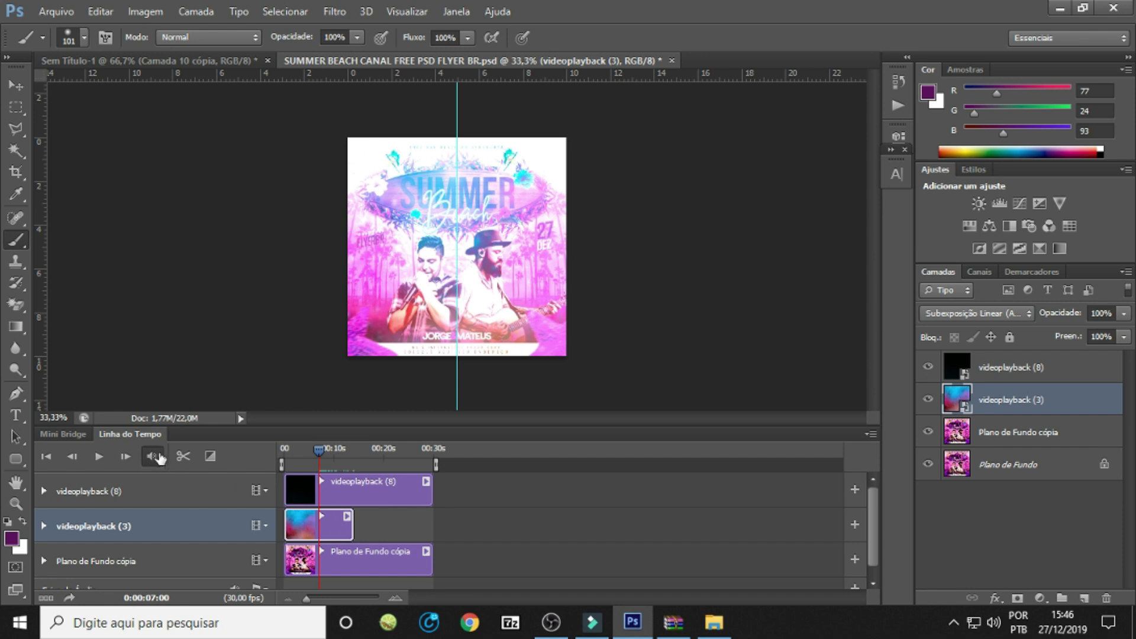
{"action": "left_click", "coordinate": [183, 455]}
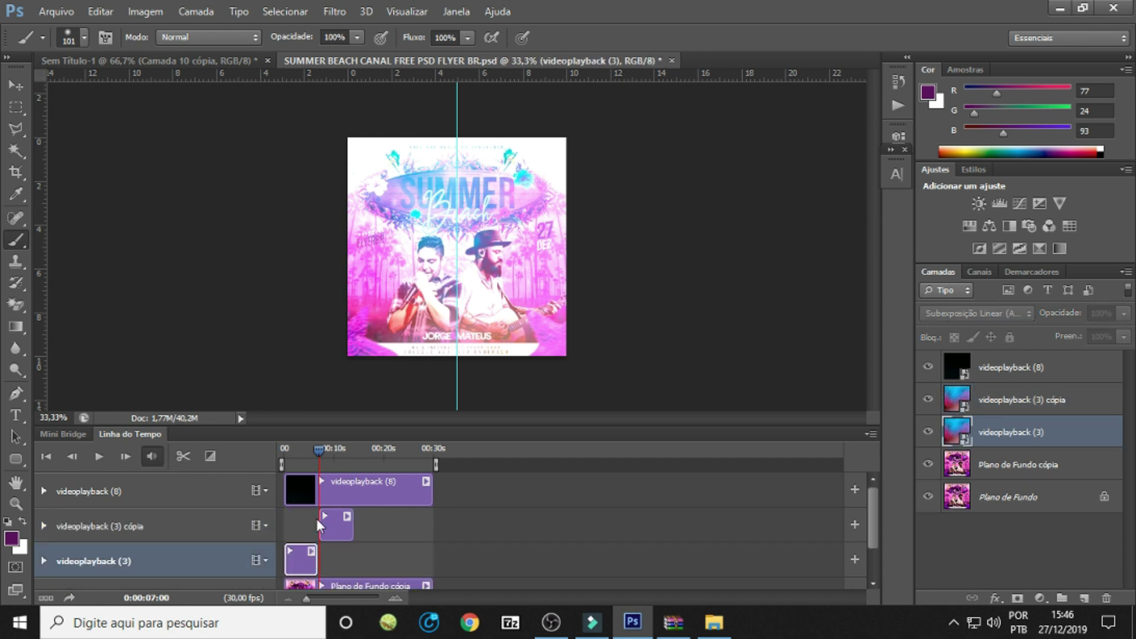
{"action": "key", "text": "Delete"}
{"action": "left_click_drag", "start_coordinate": [325, 523], "coordinate": [291, 523]}
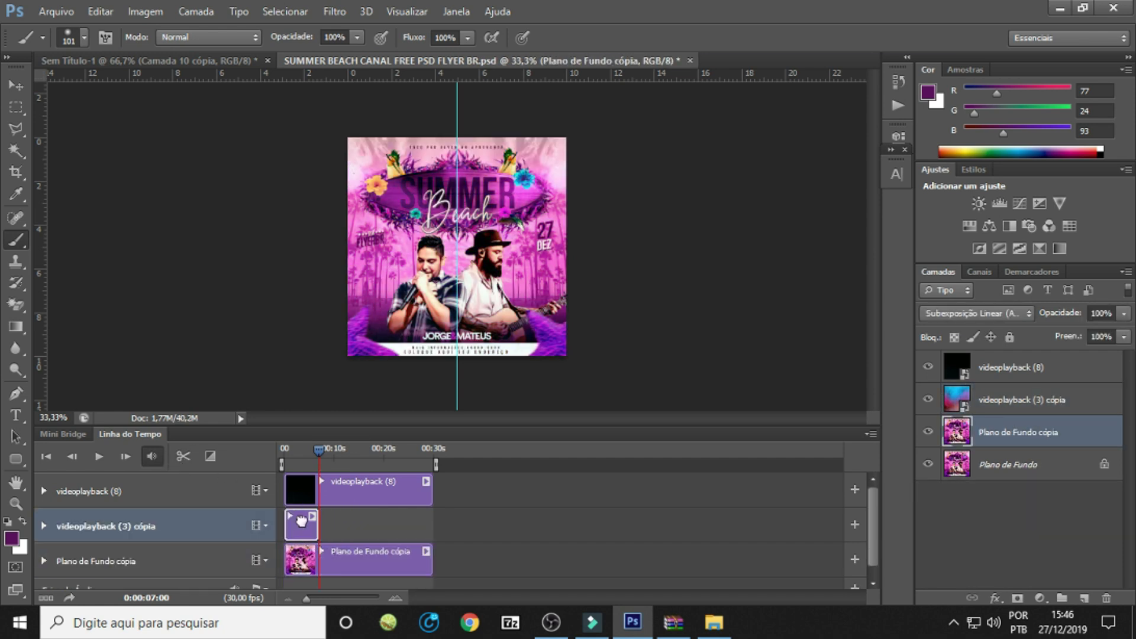
{"action": "left_click_drag", "start_coordinate": [318, 448], "coordinate": [284, 448]}
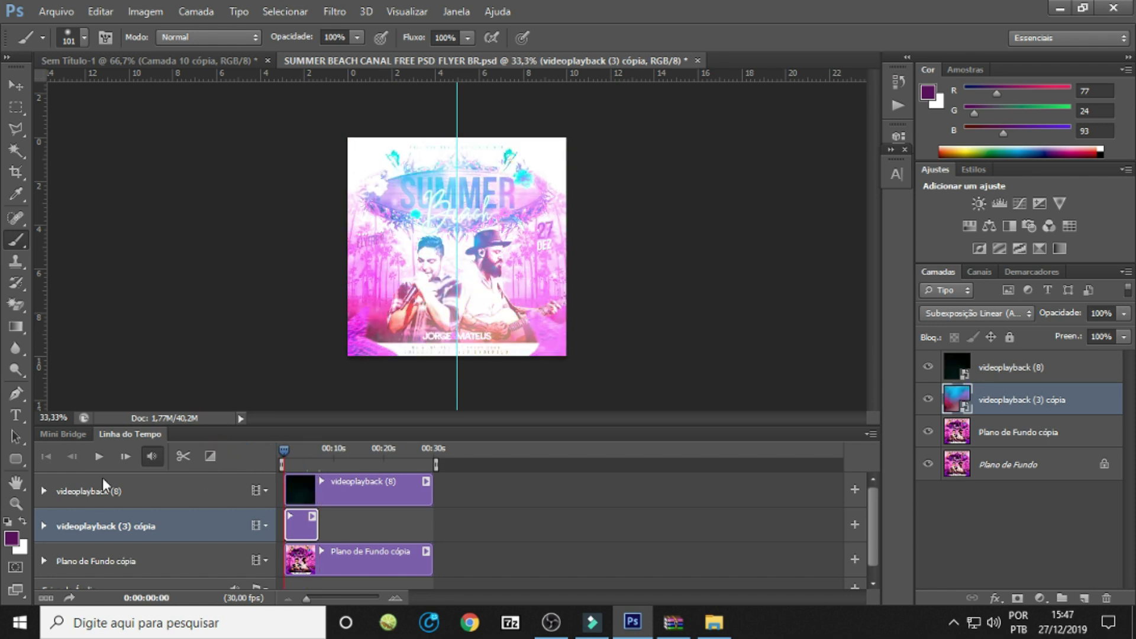
Preview the animation, then remove the videoplayback (3) cópia layer.
{"action": "left_click", "coordinate": [98, 457]}
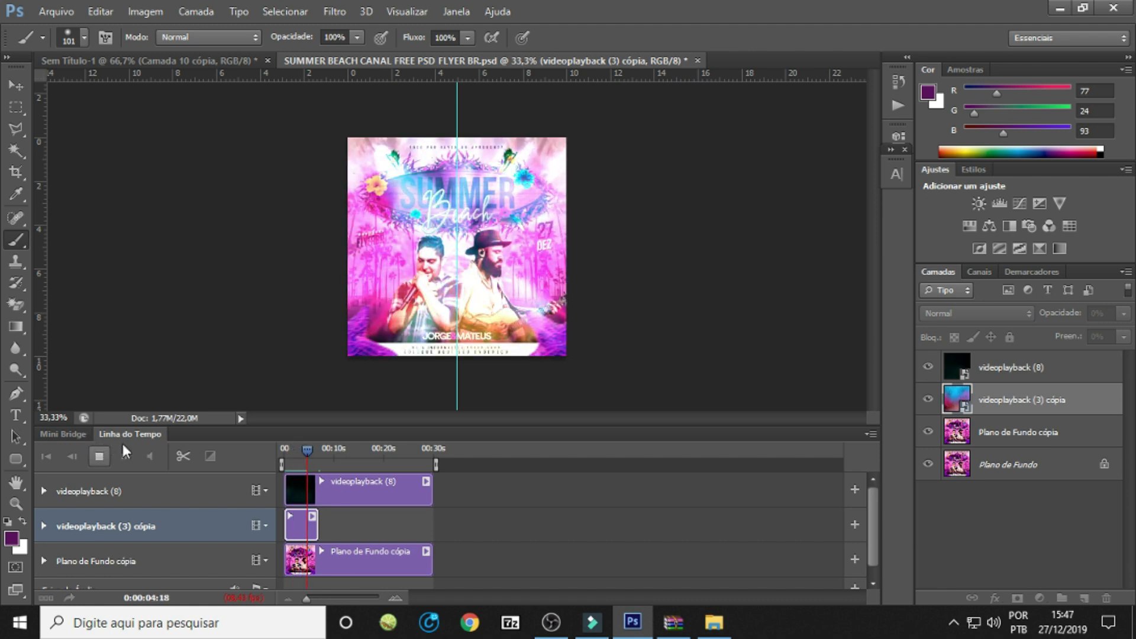
{"action": "key", "text": "space"}
{"action": "left_click_drag", "start_coordinate": [309, 451], "coordinate": [303, 451]}
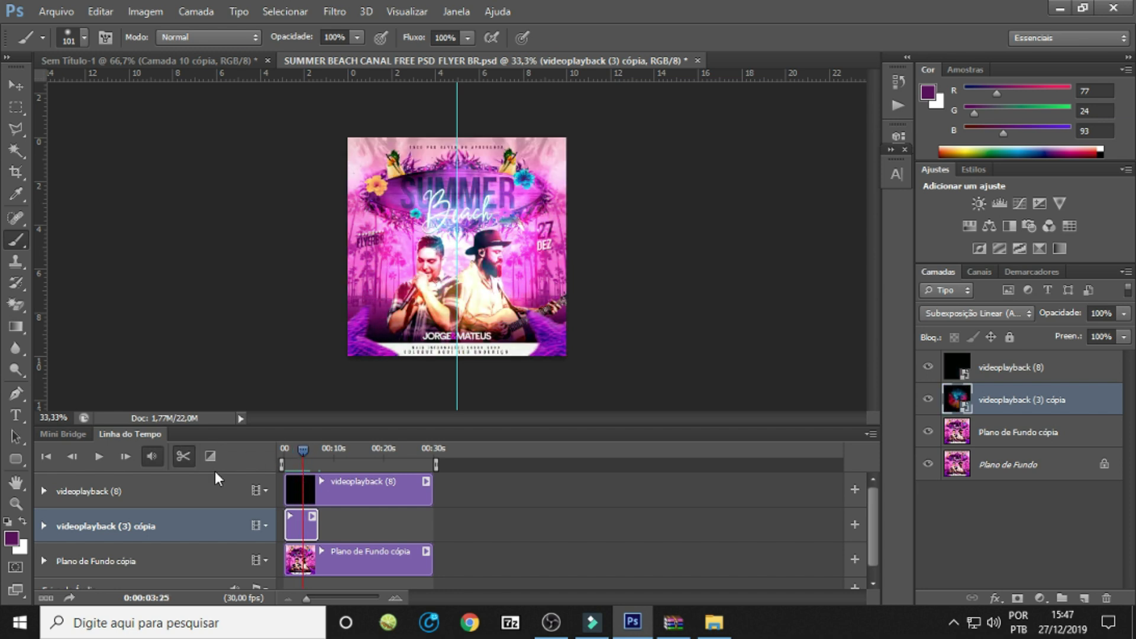
{"action": "key", "text": "ctrl+alt+z"}
{"action": "key", "text": "ctrl+alt+z"}
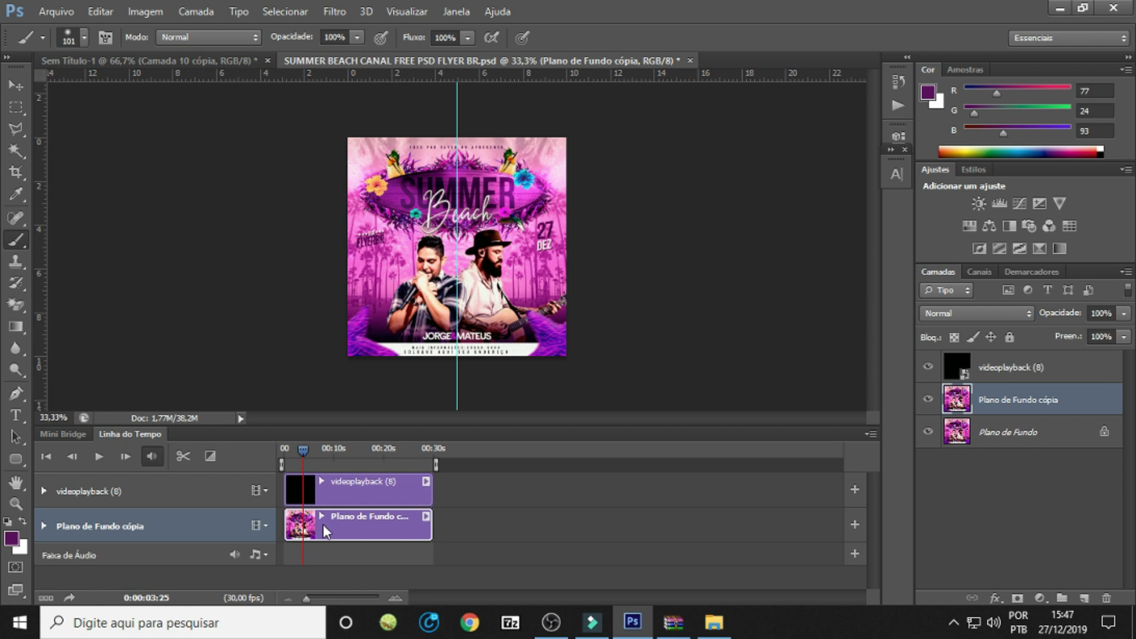
{"action": "key", "text": "ctrl+shift+z"}
{"action": "key", "text": "ctrl+shift+z"}
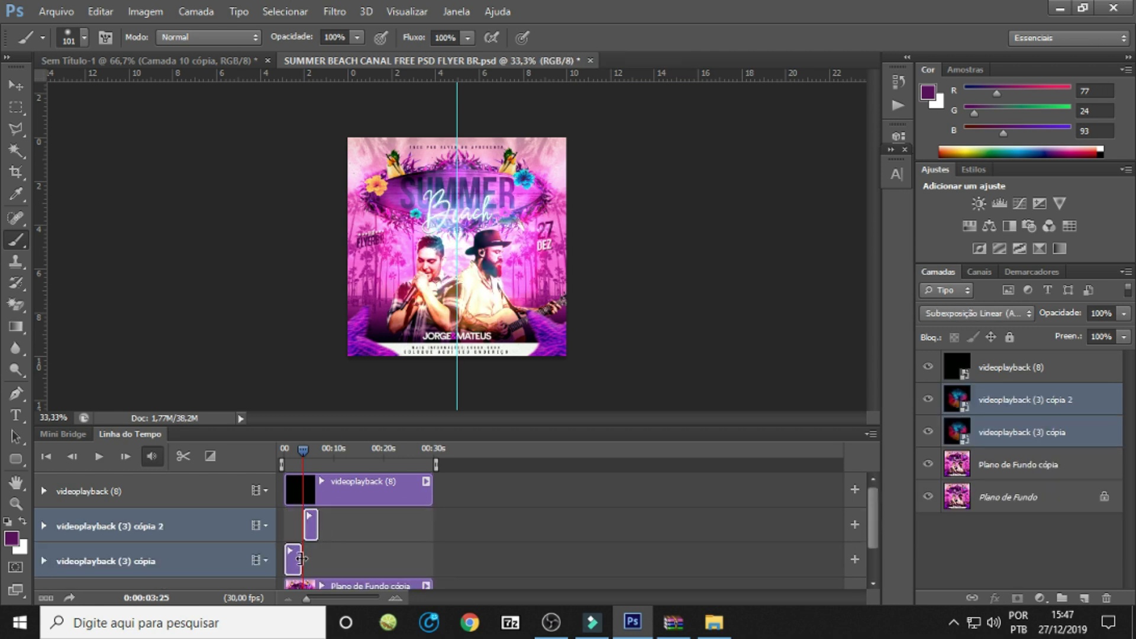
{"action": "key", "text": "ctrl+alt+z"}
{"action": "key", "text": "ctrl+alt+z"}
{"action": "key", "text": "ctrl+shift+z"}
{"action": "key", "text": "ctrl+shift+z"}
{"action": "key", "text": "ctrl+alt+z"}
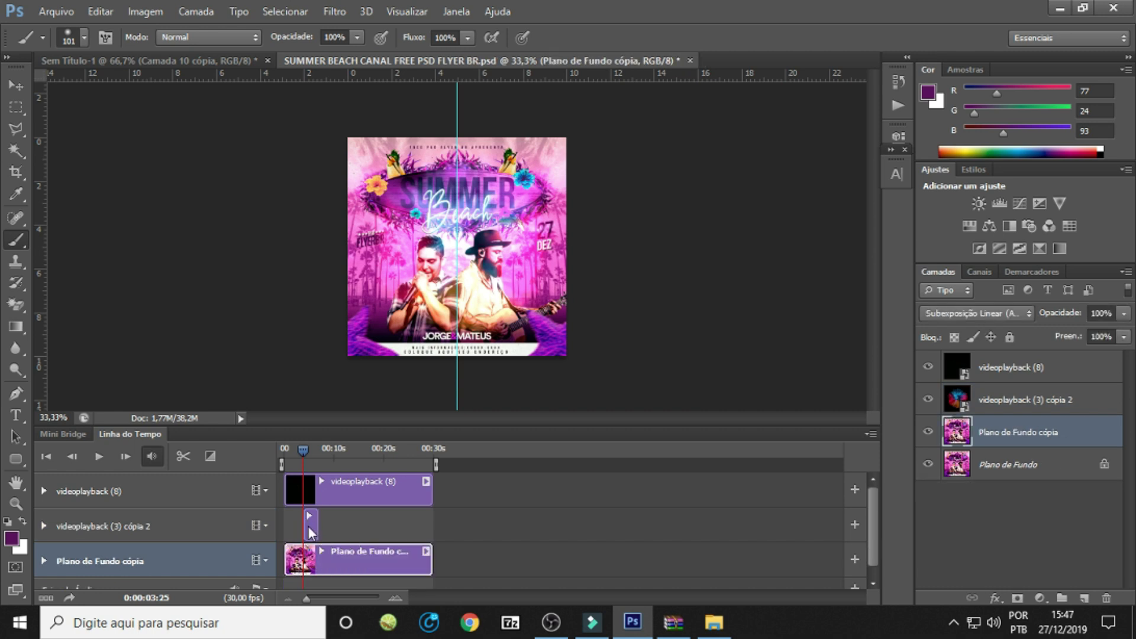
Move the short cópia 2 clip to 0:00 and play the animation back.
{"action": "left_click_drag", "start_coordinate": [309, 528], "coordinate": [290, 527]}
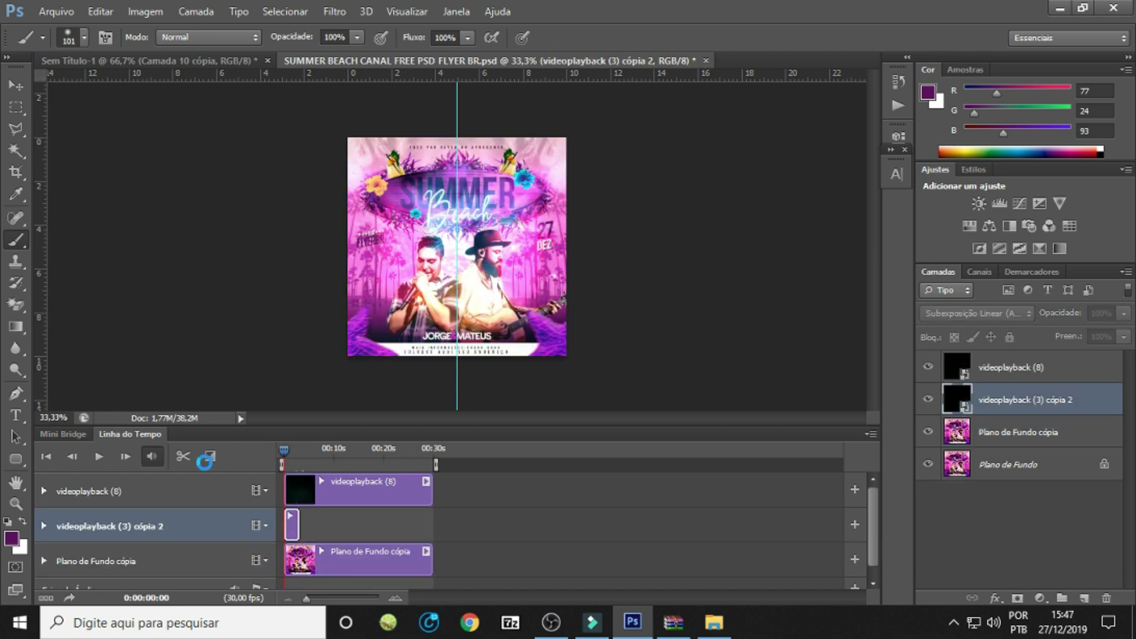
{"action": "left_click", "coordinate": [97, 464]}
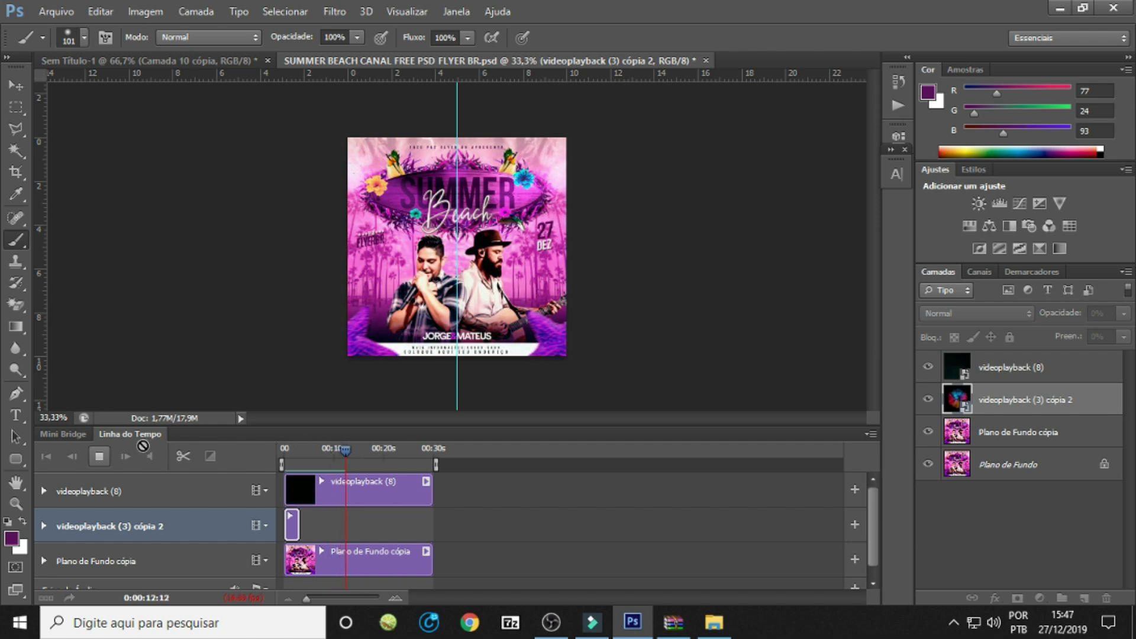
{"action": "left_click_drag", "start_coordinate": [346, 448], "coordinate": [286, 443]}
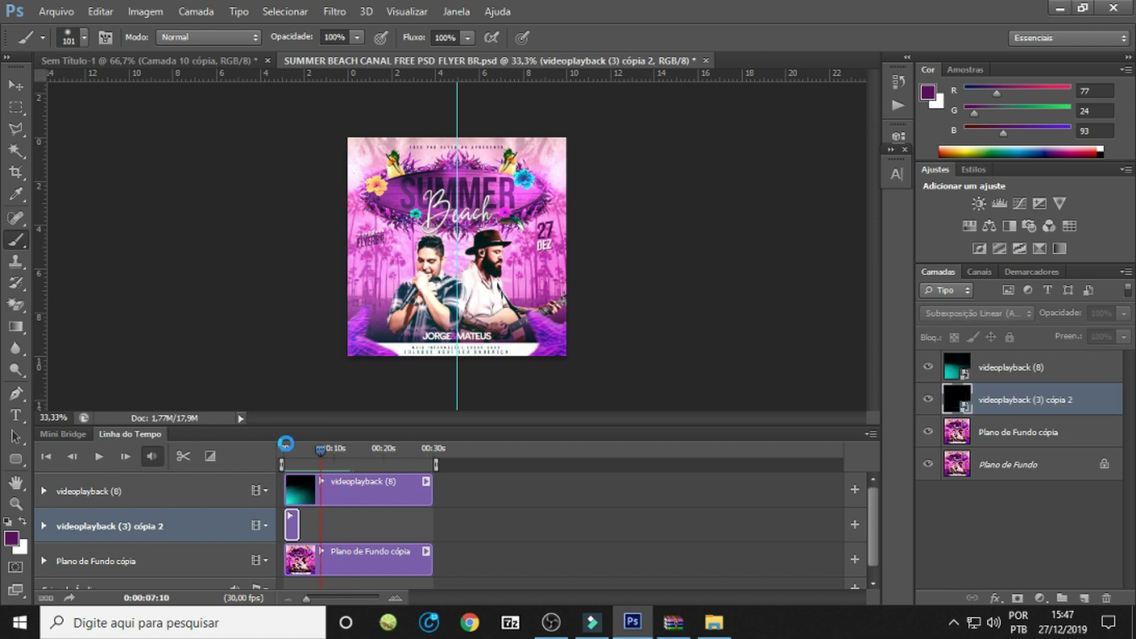
{"action": "left_click_drag", "start_coordinate": [871, 521], "coordinate": [623, 570]}
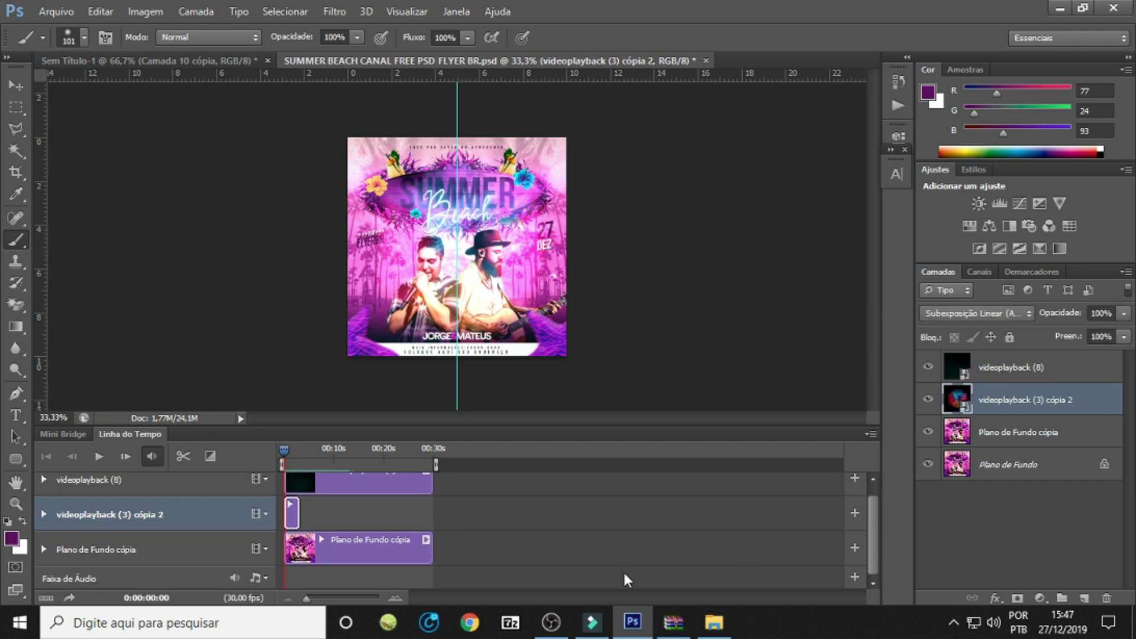
Add the videoplayback (1) audio file to the audio track and listen from about 49 s.
{"action": "left_click", "coordinate": [261, 578]}
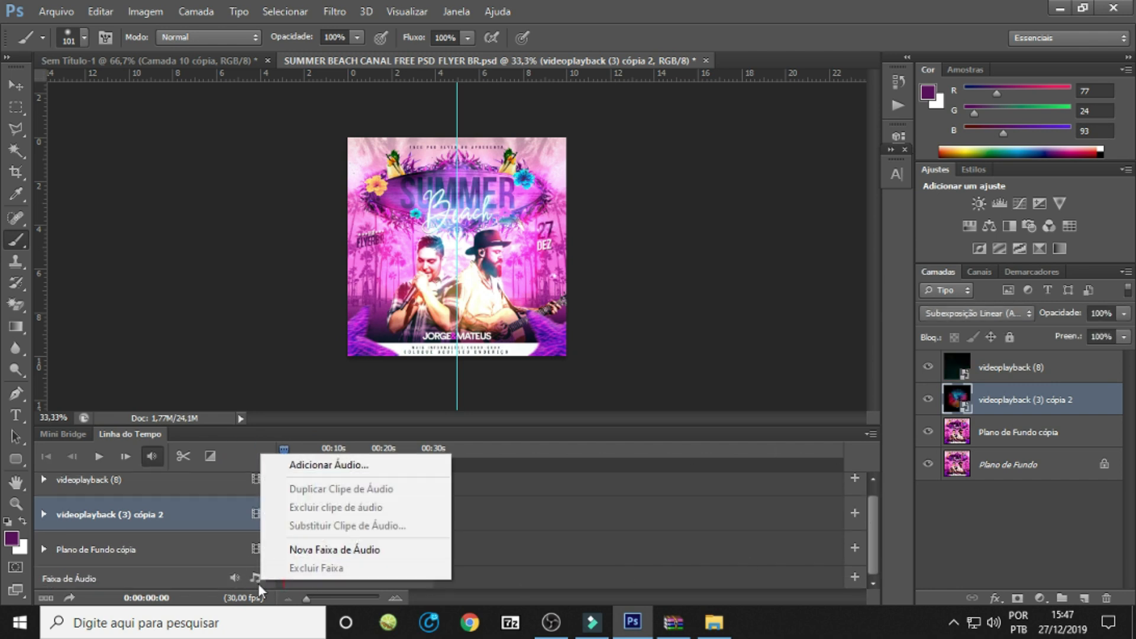
{"action": "left_click", "coordinate": [329, 465]}
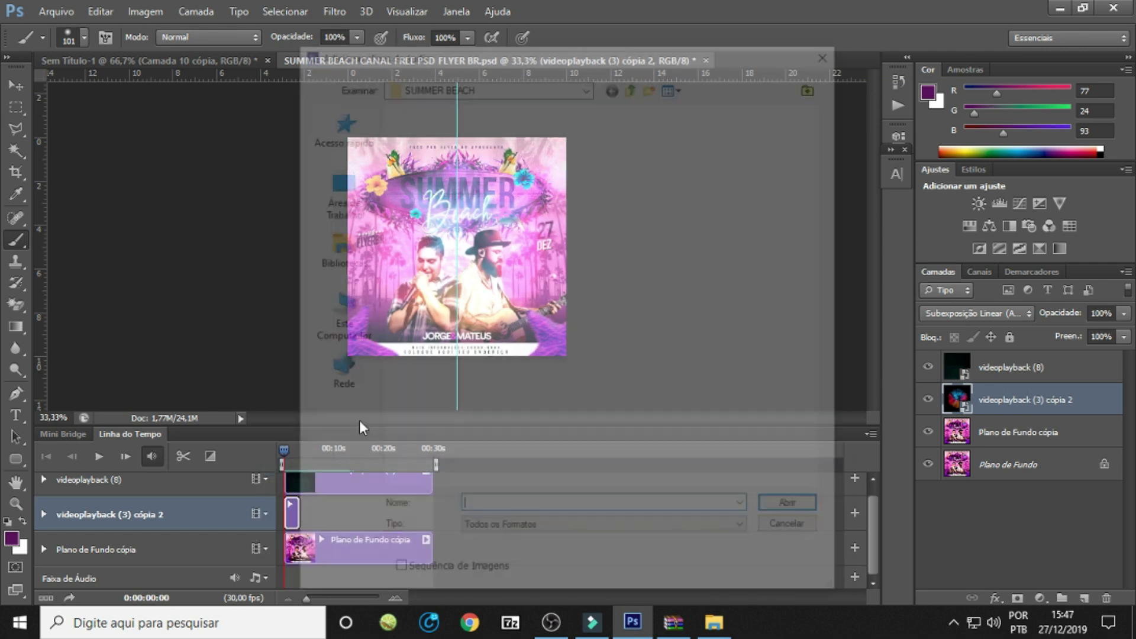
{"action": "double_click", "coordinate": [436, 178]}
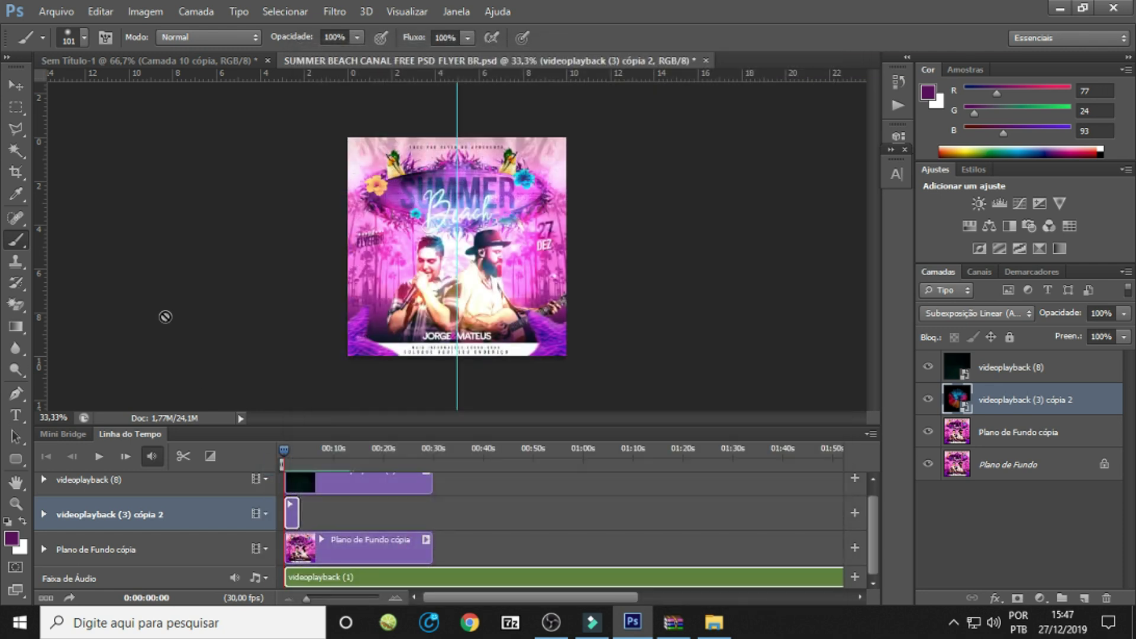
{"action": "left_click", "coordinate": [290, 600]}
{"action": "left_click", "coordinate": [335, 451]}
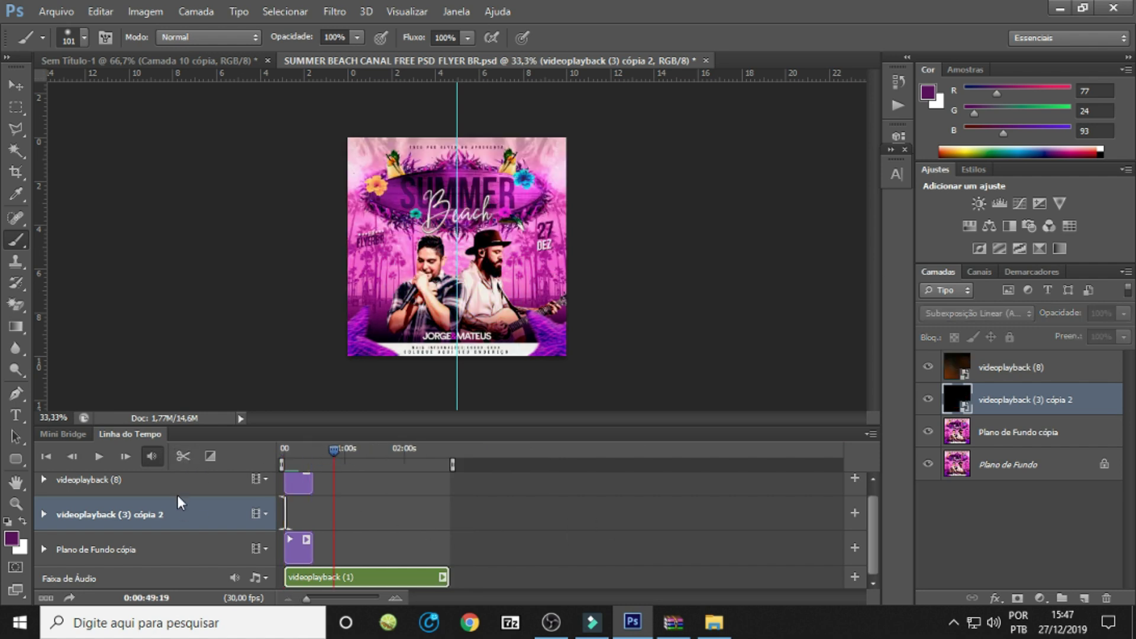
{"action": "left_click", "coordinate": [98, 456]}
{"action": "left_click", "coordinate": [98, 457]}
Trim the audio's opening piece and cut it off at 0:00:29:16, where the videos end.
{"action": "left_click", "coordinate": [184, 456]}
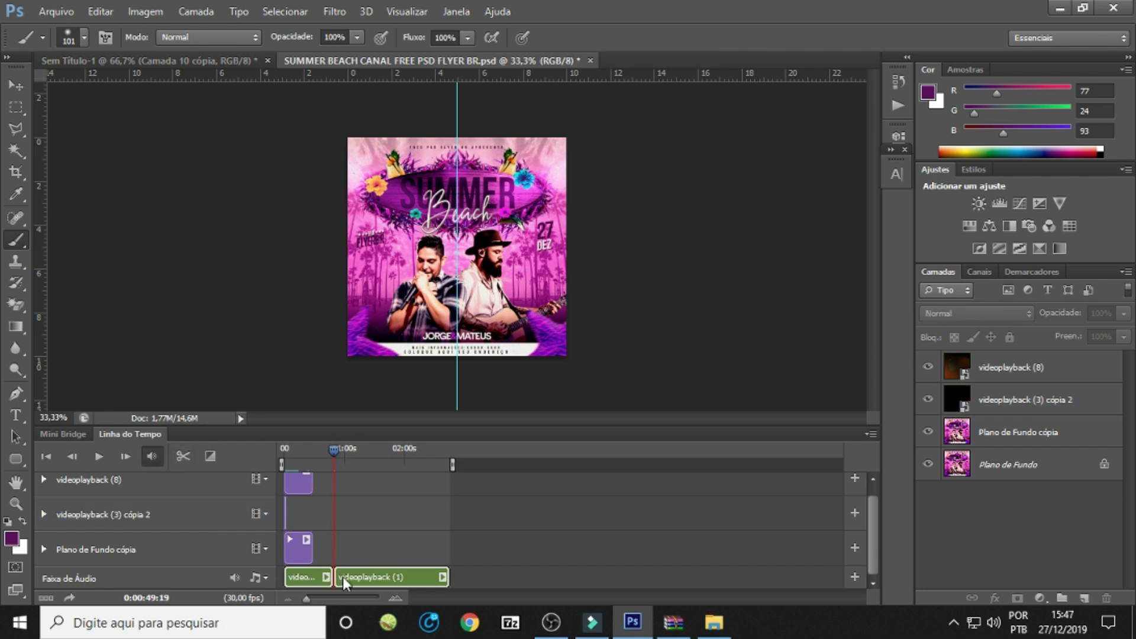
{"action": "key", "text": "Delete"}
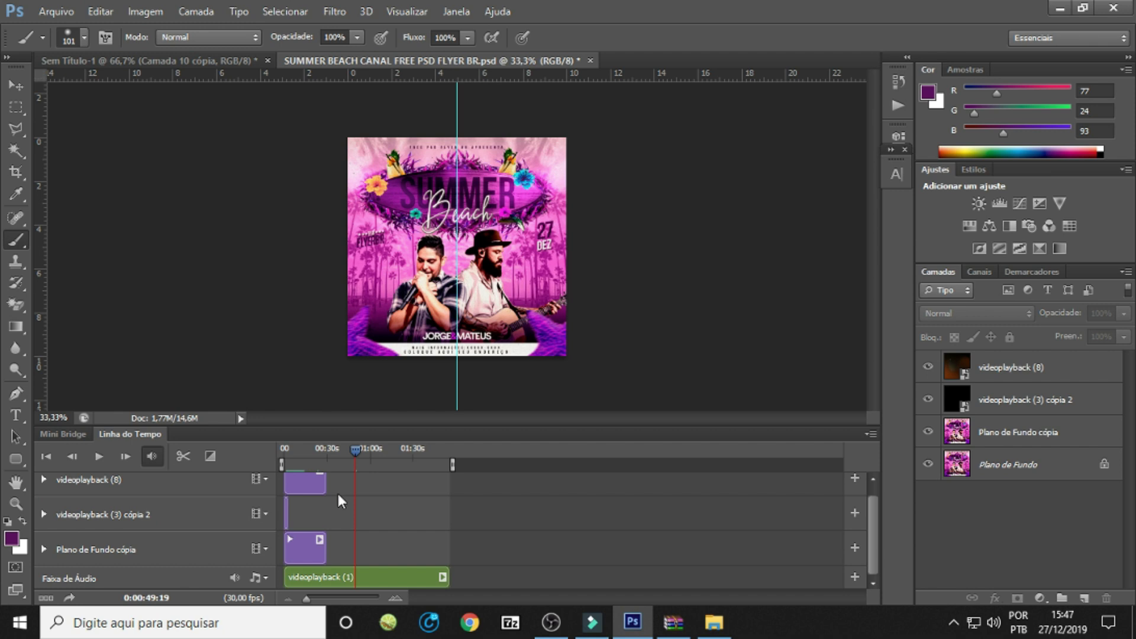
{"action": "left_click_drag", "start_coordinate": [350, 451], "coordinate": [325, 450]}
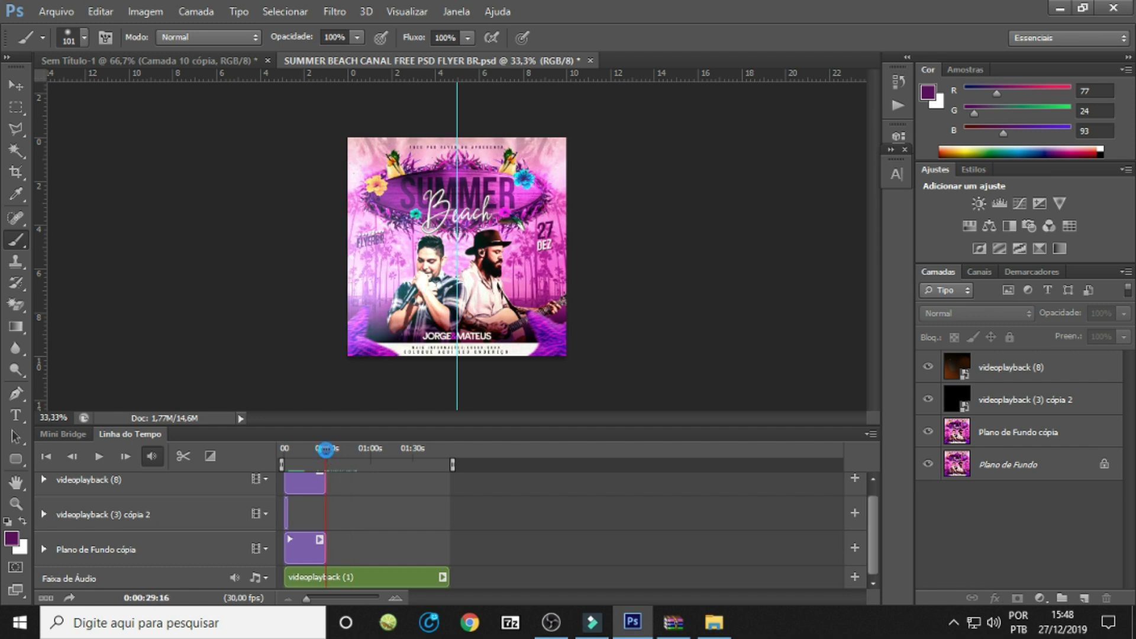
{"action": "left_click", "coordinate": [355, 581]}
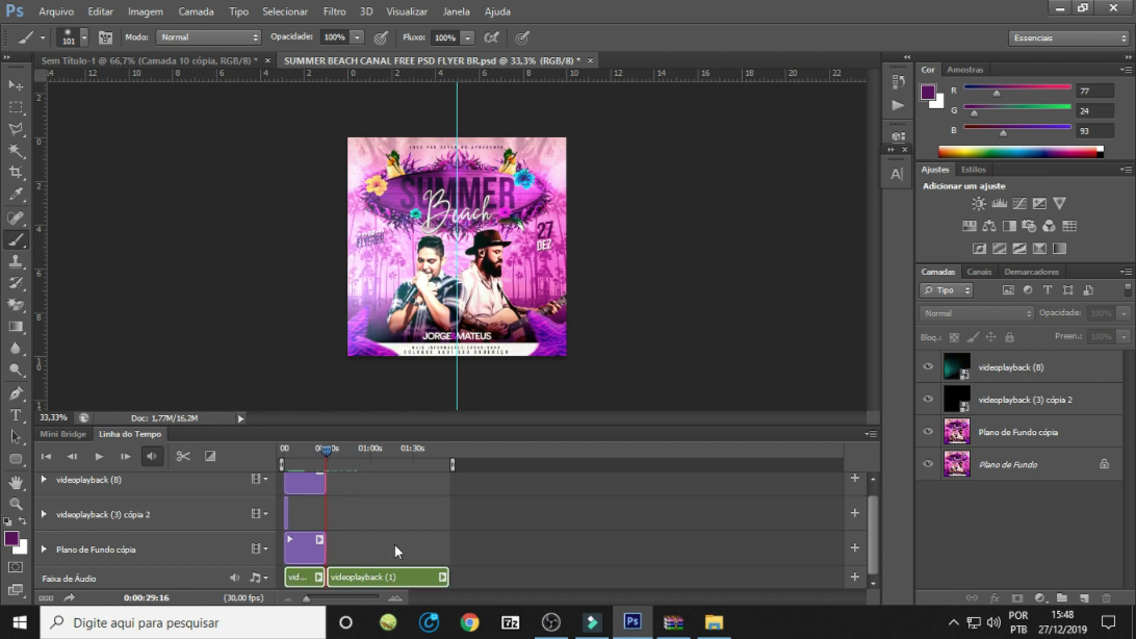
{"action": "key", "text": "Delete"}
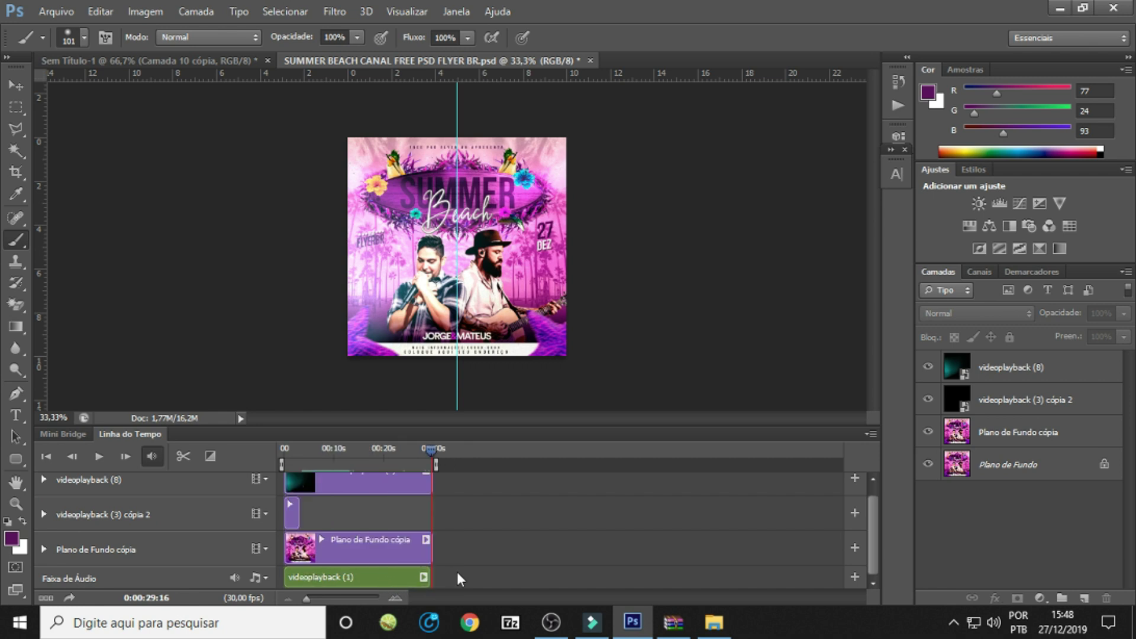
{"action": "left_click", "coordinate": [428, 578]}
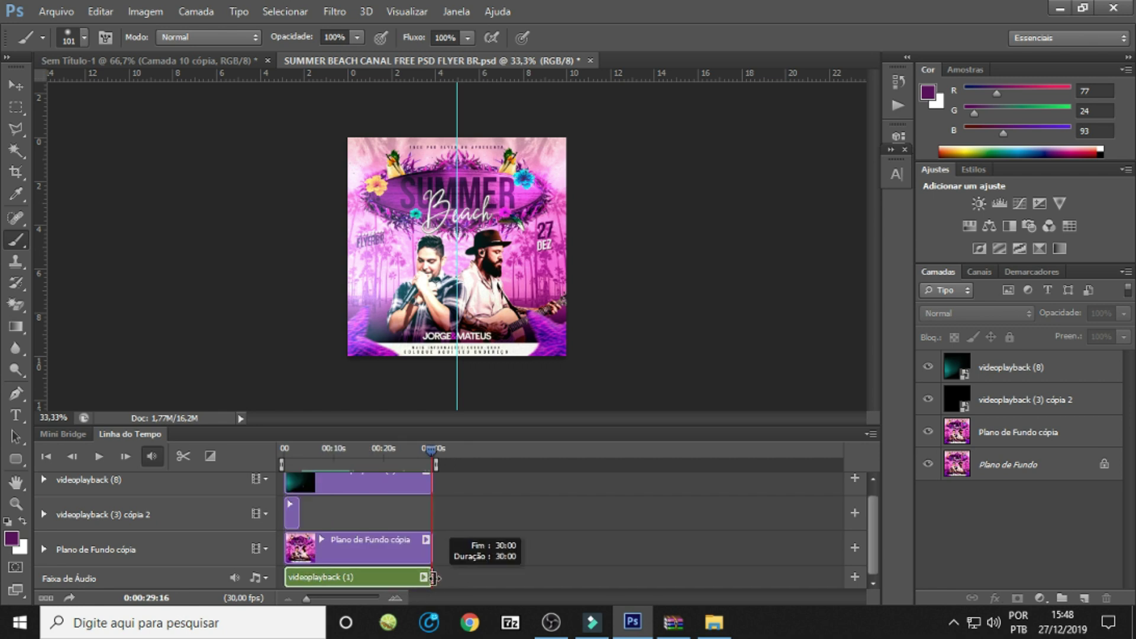
Give the audio clip a 3,08 s Desaparecimento gradual fade-out.
{"action": "right_click", "coordinate": [380, 575]}
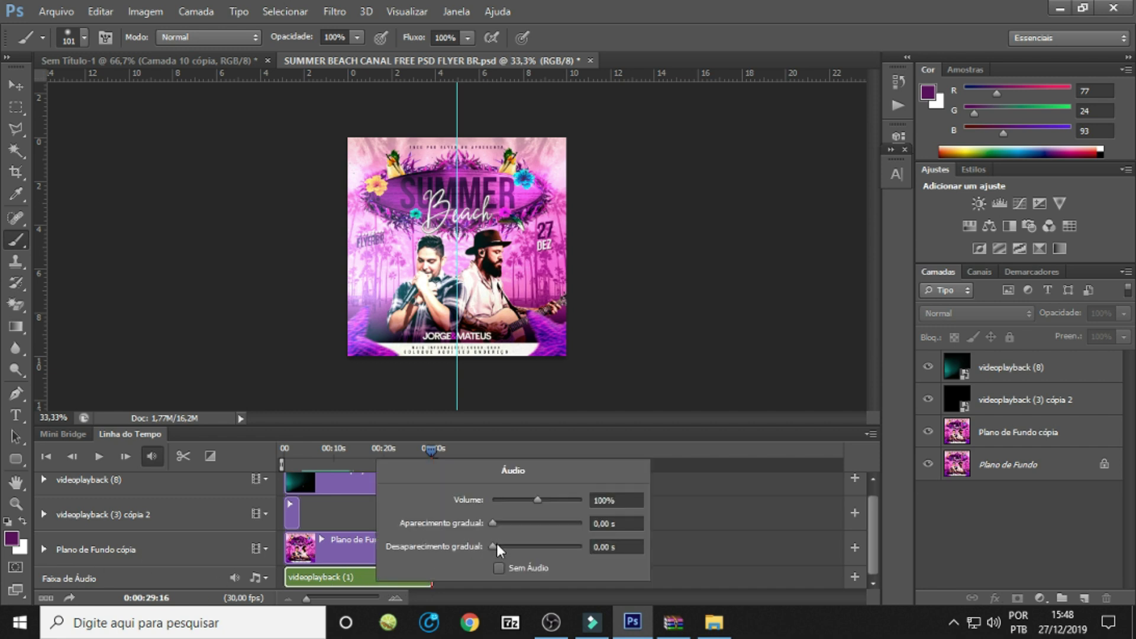
{"action": "left_click_drag", "start_coordinate": [495, 544], "coordinate": [502, 546]}
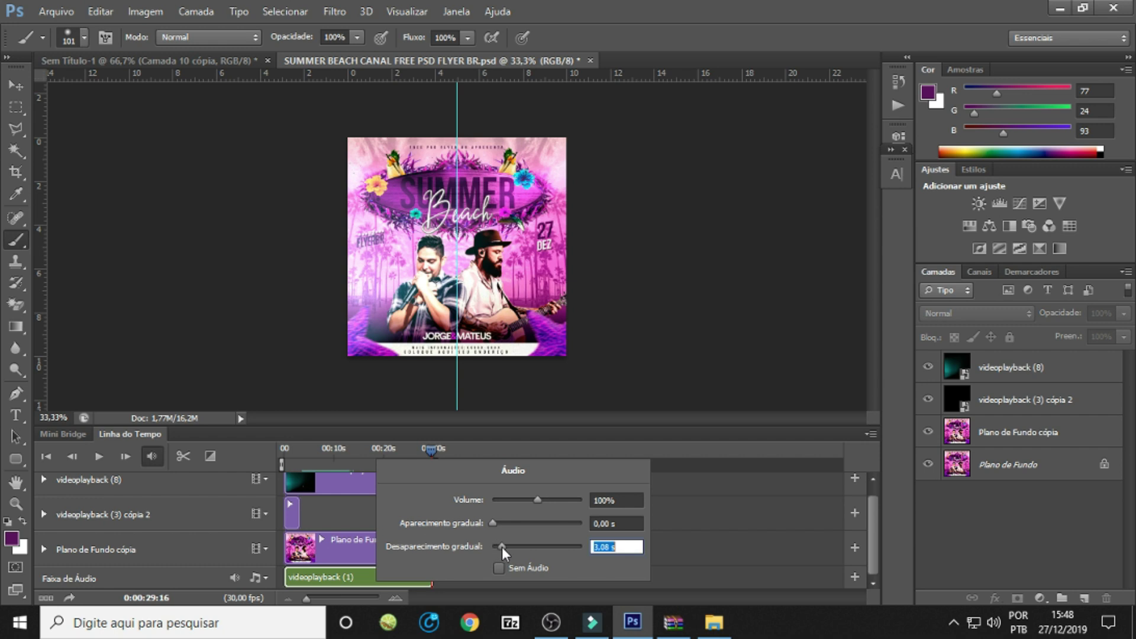
{"action": "left_click", "coordinate": [355, 452]}
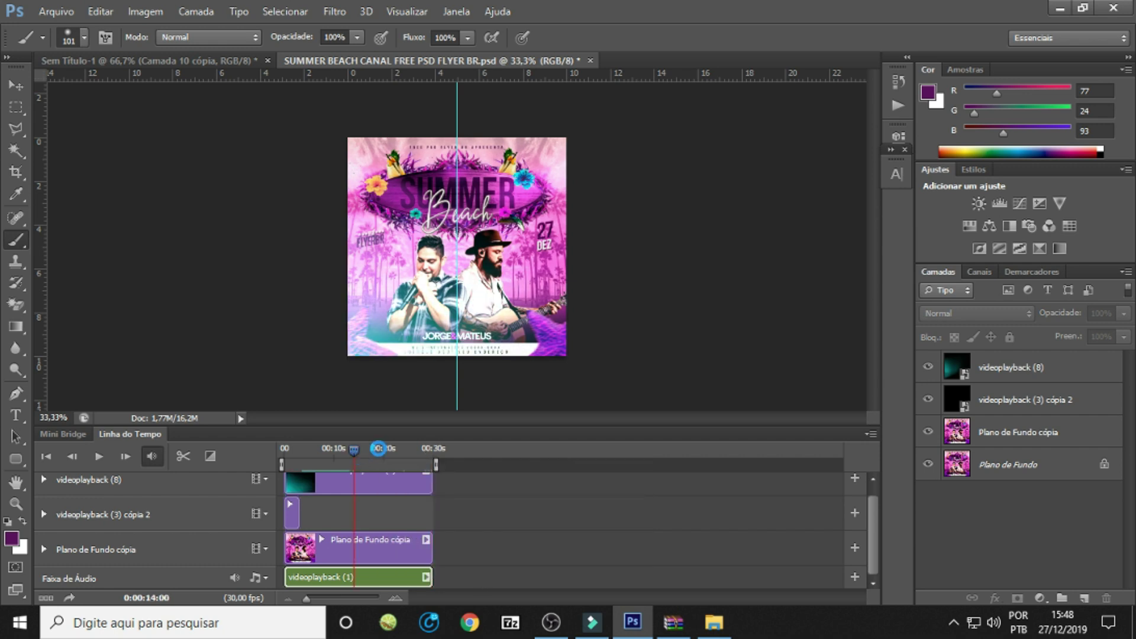
Play the ending from about 23 s, then the whole animation from the start.
{"action": "left_click", "coordinate": [390, 449]}
{"action": "left_click_drag", "start_coordinate": [402, 453], "coordinate": [410, 464]}
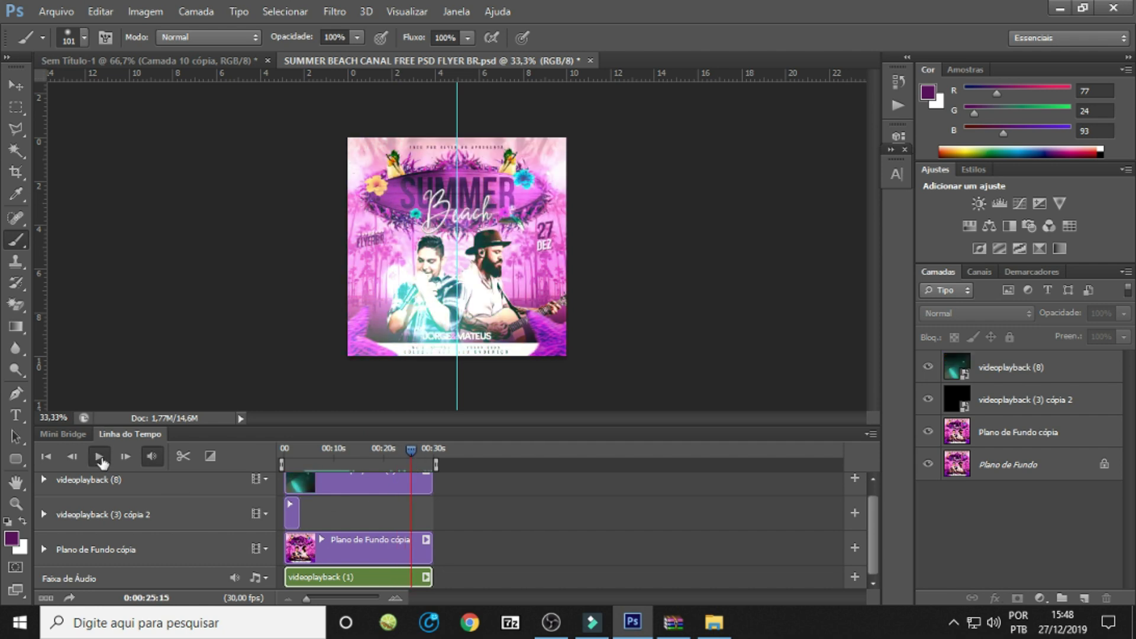
{"action": "left_click", "coordinate": [100, 458]}
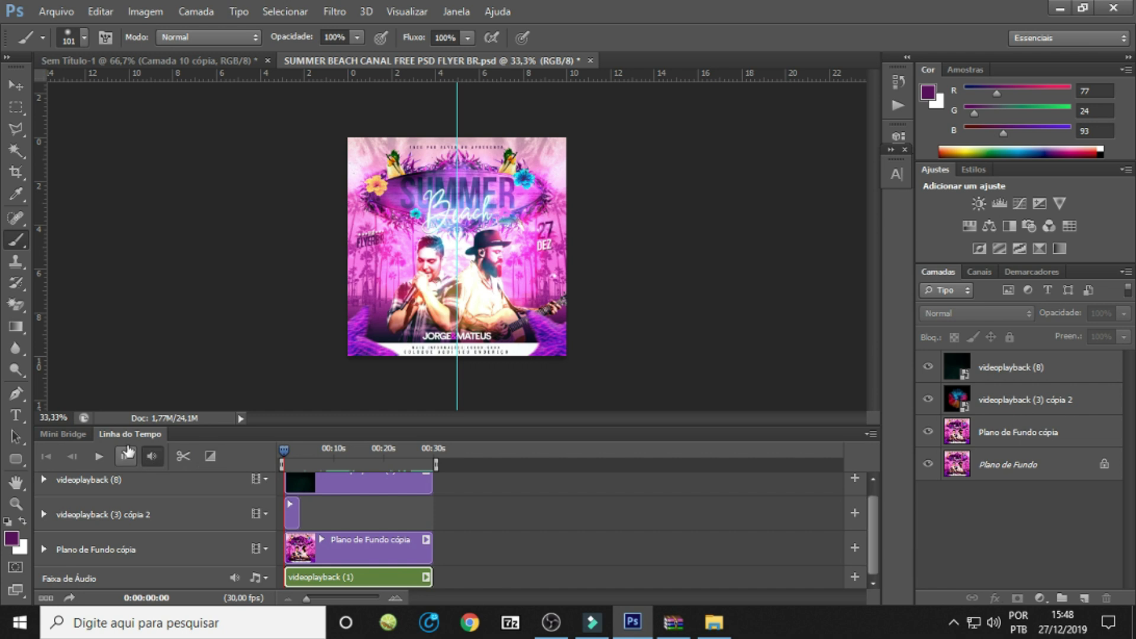
{"action": "left_click", "coordinate": [97, 456]}
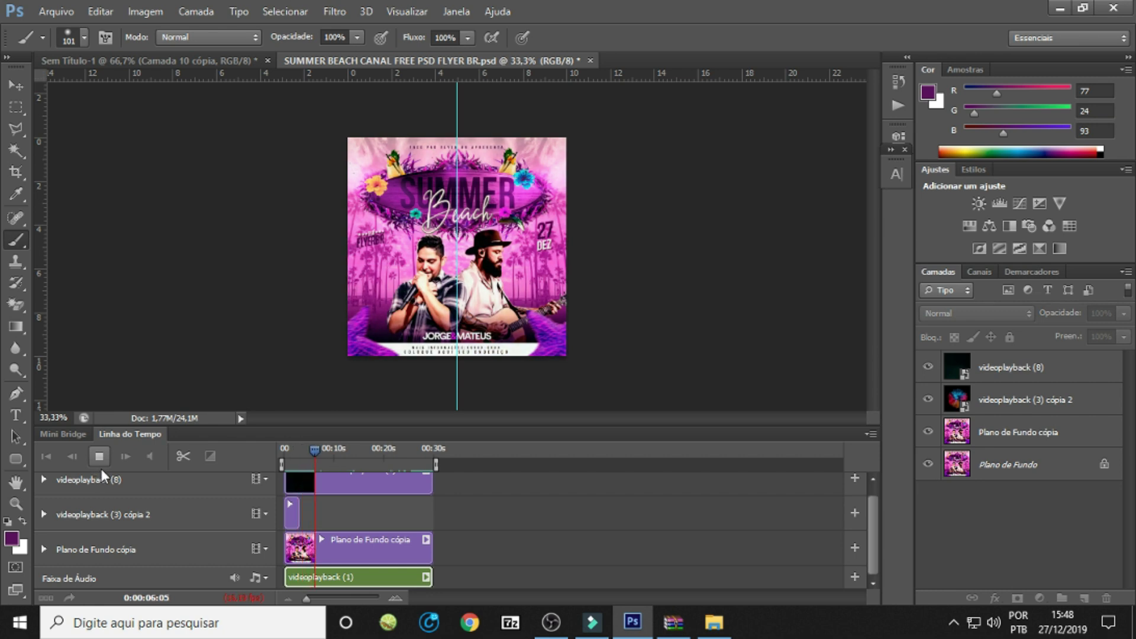
{"action": "left_click", "coordinate": [99, 462]}
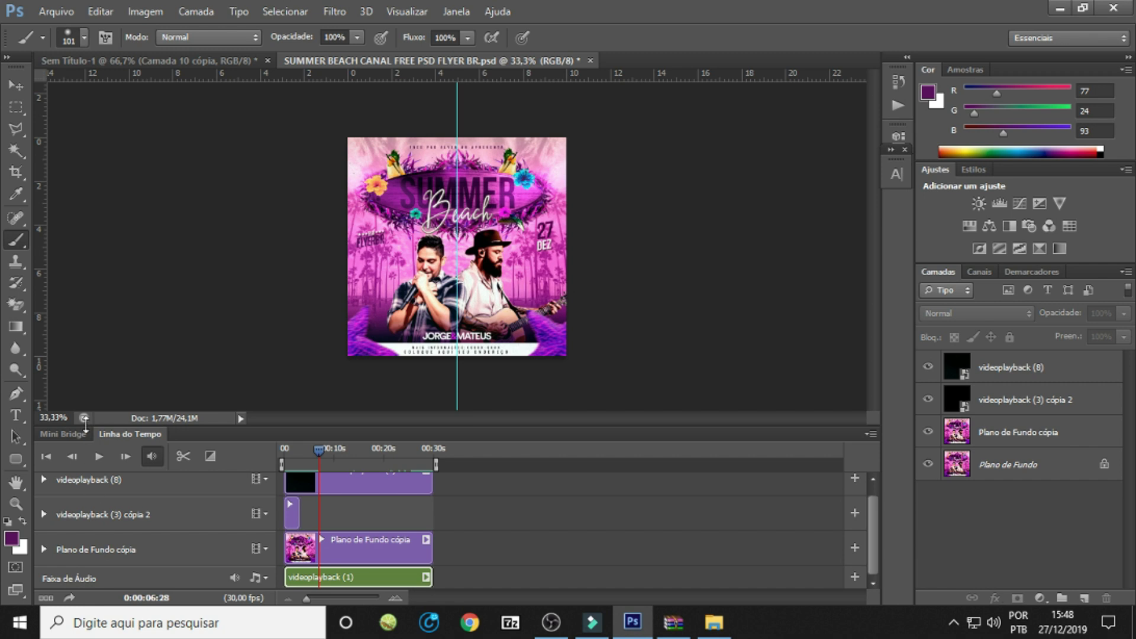
Render the flyer to the Desktop as an H.264 MP4 at Qualidade média.
{"action": "left_click", "coordinate": [59, 13]}
{"action": "mouse_move", "coordinate": [69, 306]}
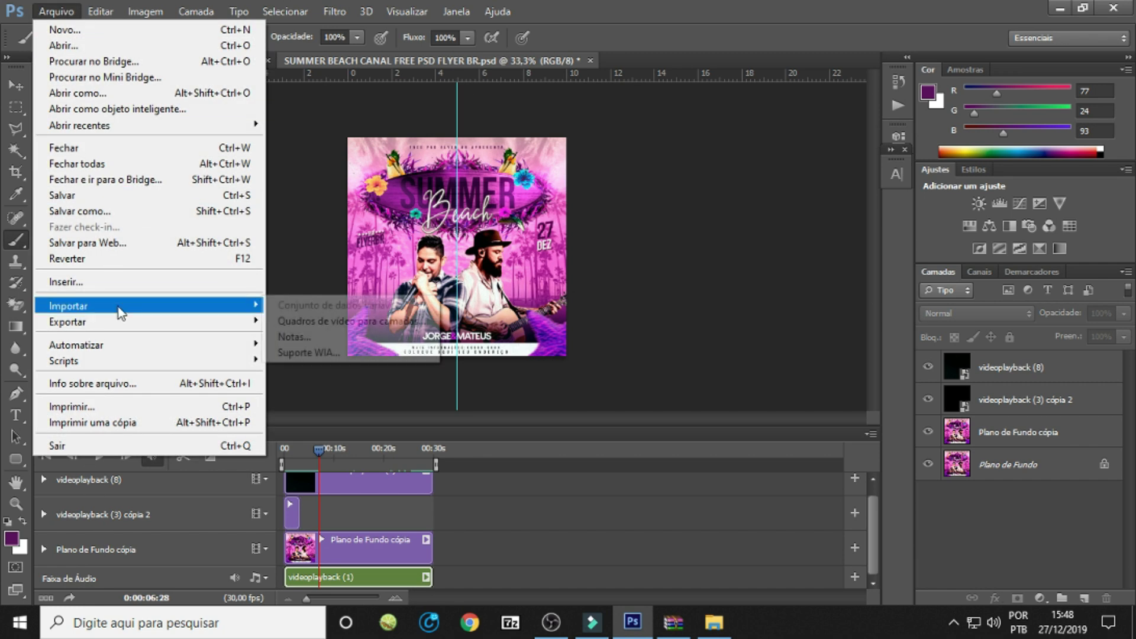
{"action": "left_click", "coordinate": [329, 338]}
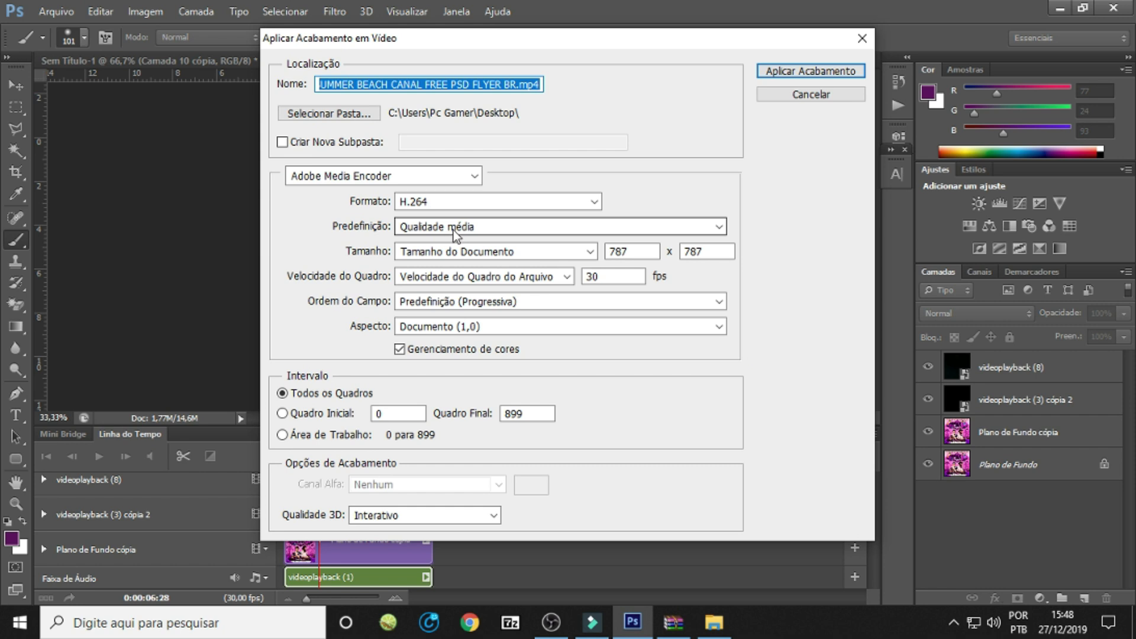
{"action": "left_click", "coordinate": [456, 231]}
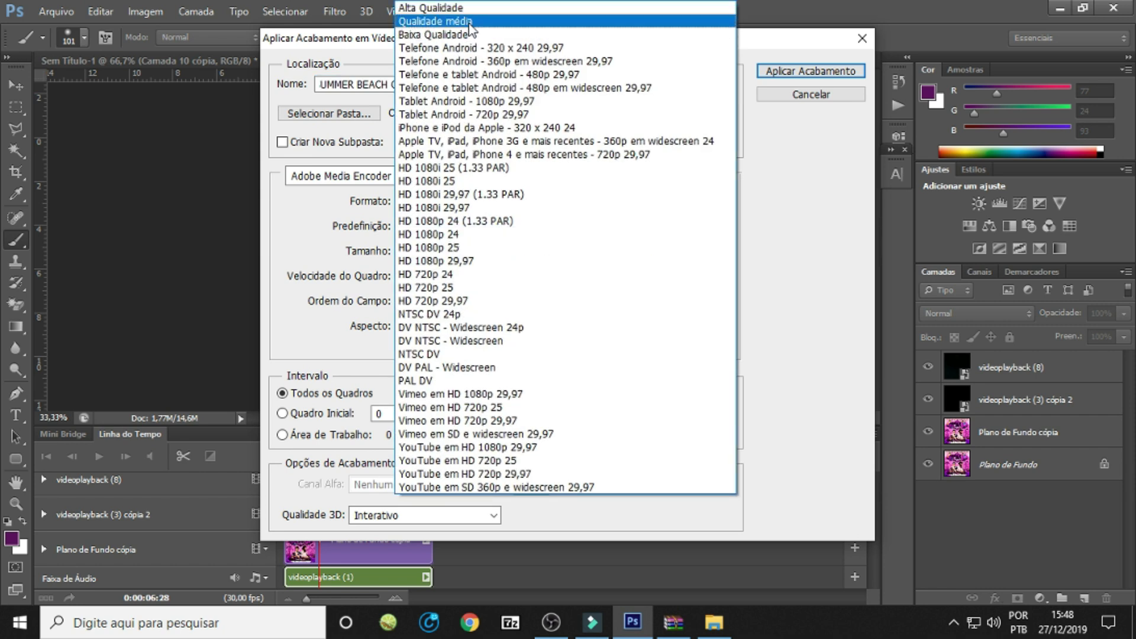
{"action": "left_click", "coordinate": [467, 23]}
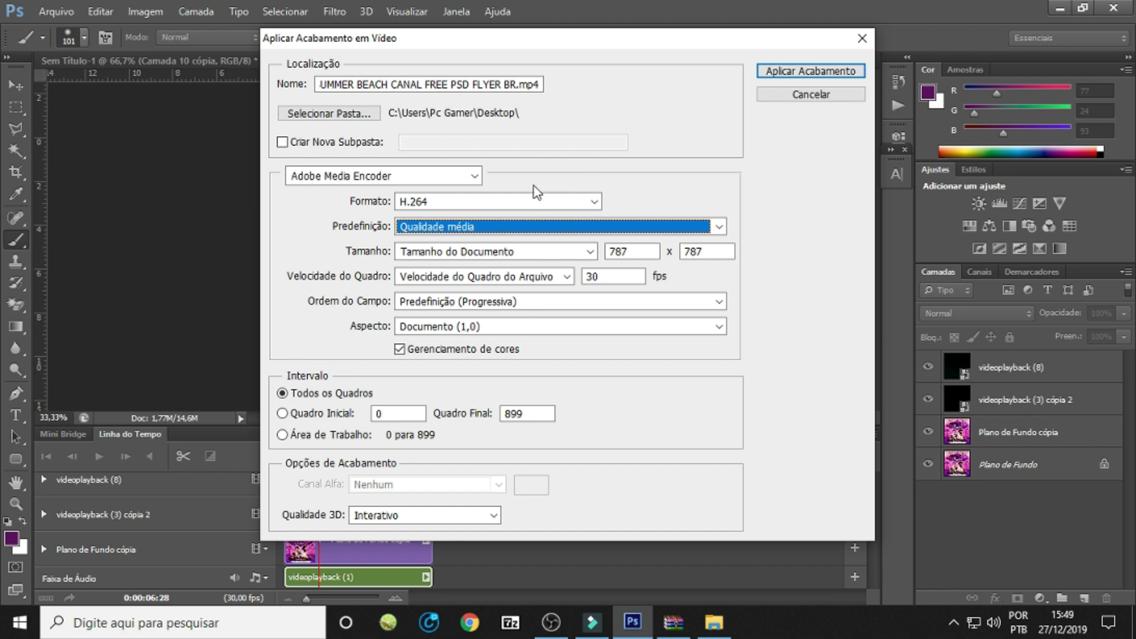
{"action": "left_click", "coordinate": [337, 115]}
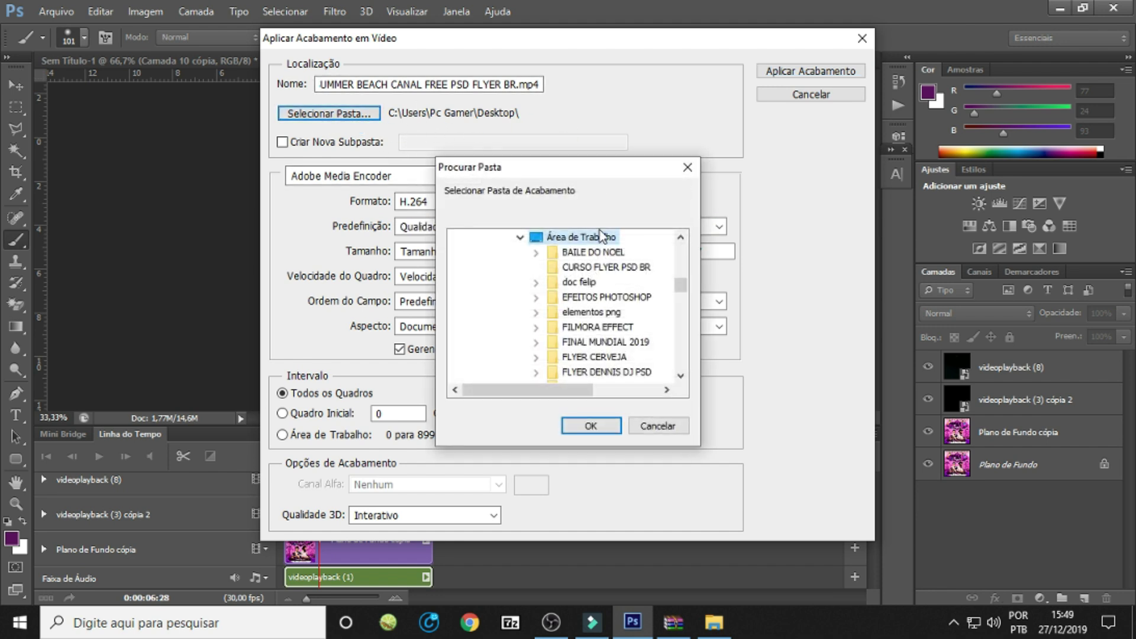
{"action": "left_click", "coordinate": [591, 424]}
{"action": "left_click", "coordinate": [810, 71]}
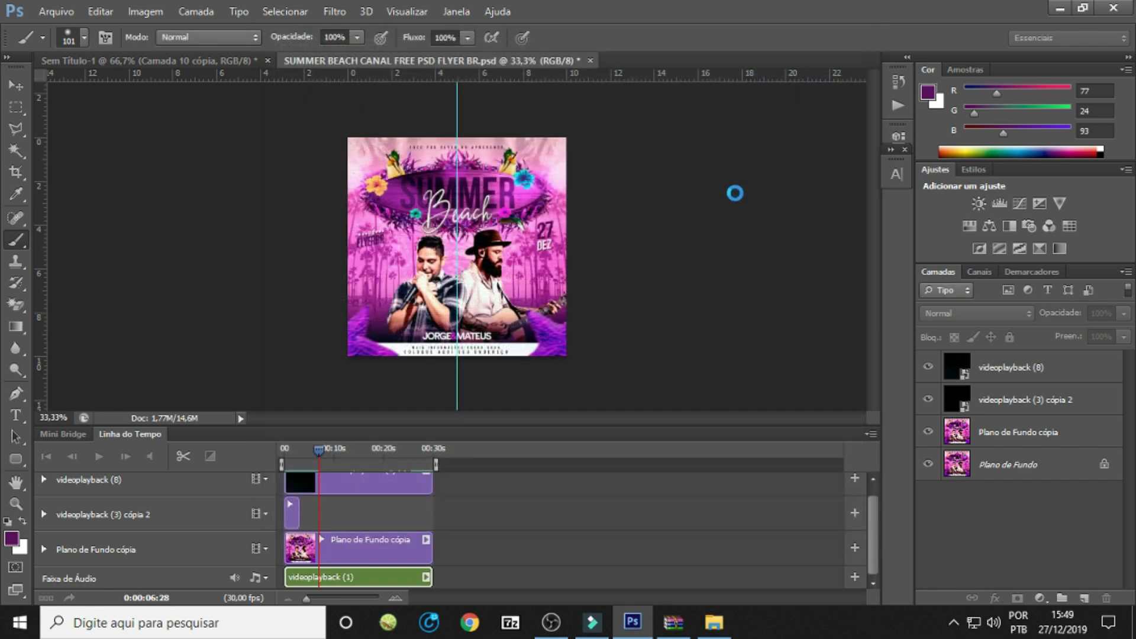